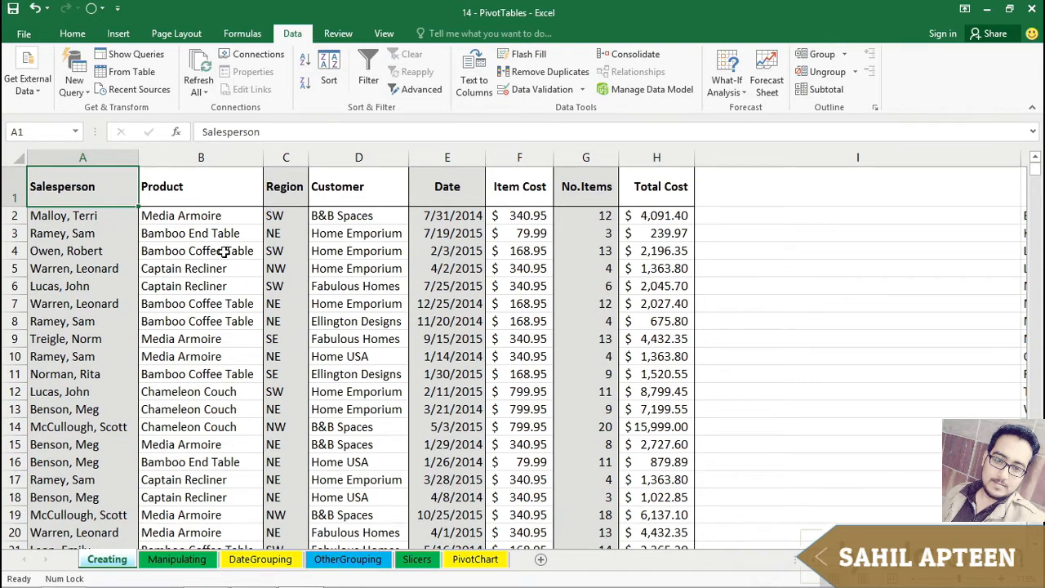
Examine the sample product, customer, region and date entries in the first rows of the sales list.
left_click(200, 218)
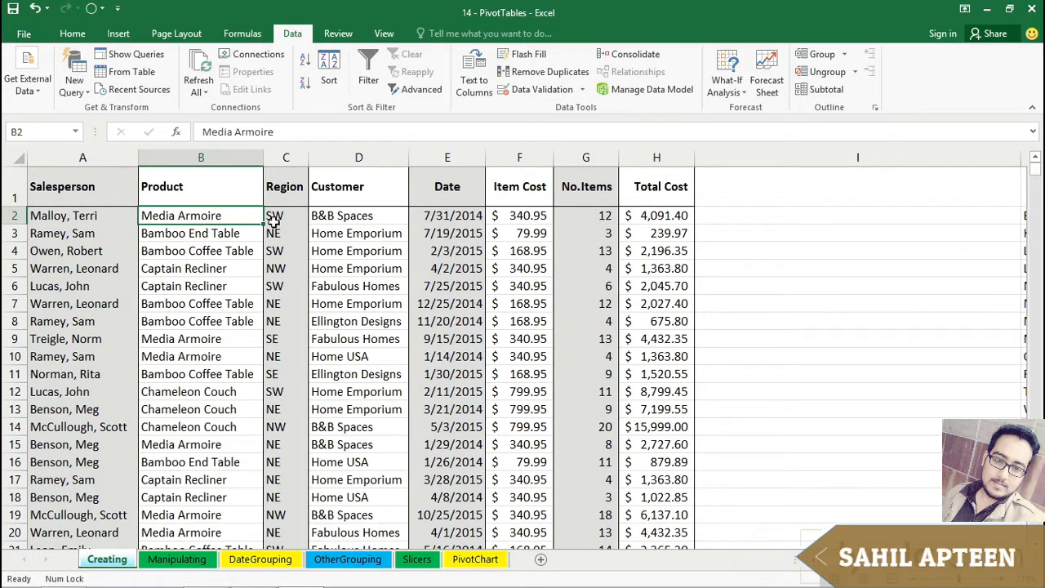
left_click(347, 215)
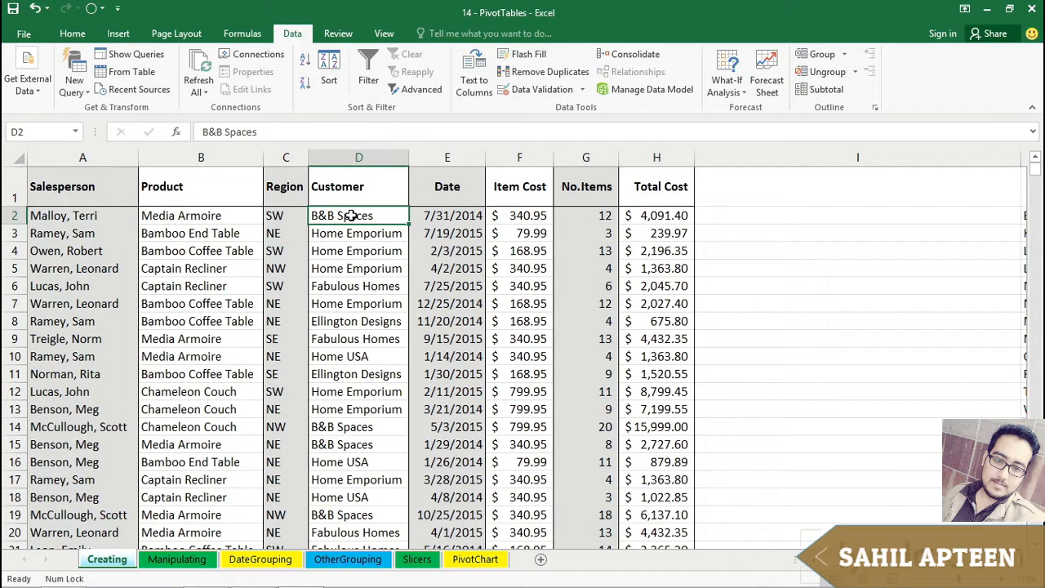
left_click(276, 216)
left_click(276, 233)
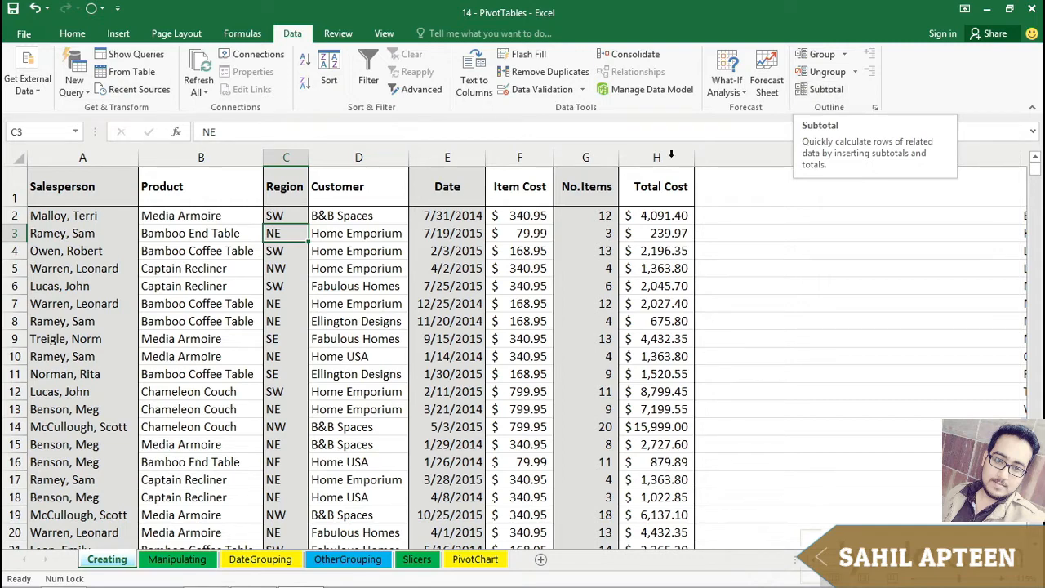
left_click(472, 270)
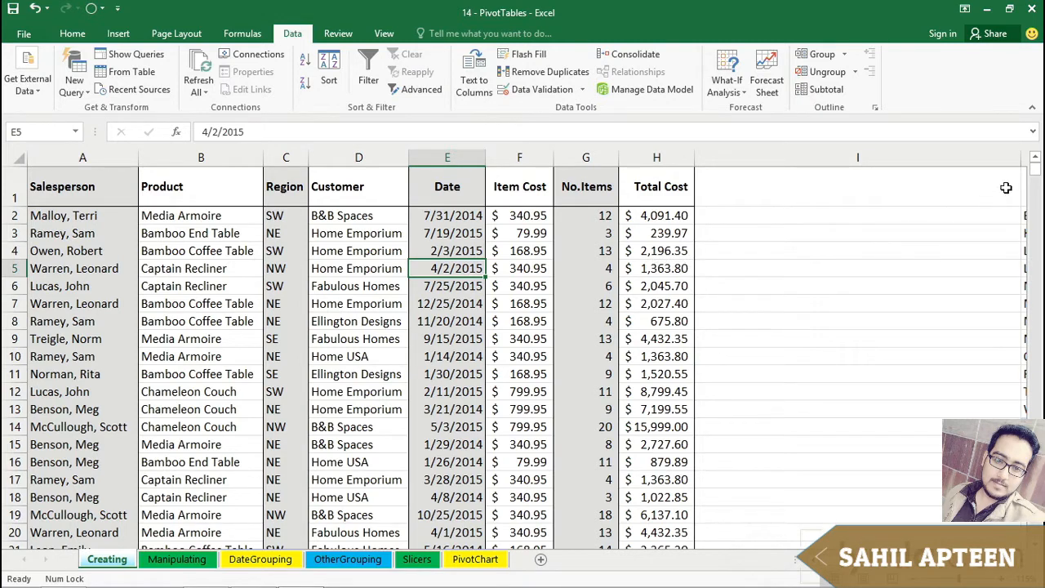
Narrow column I so the formula-based summary table sits right beside the sales list.
left_click_drag(1019, 162, 710, 162)
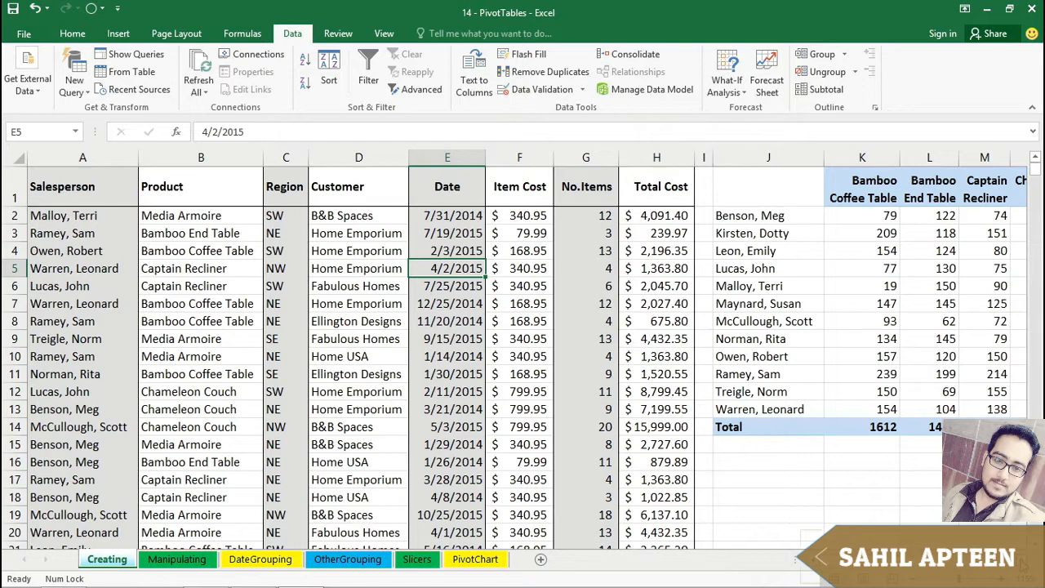
scroll(528, 350, "right", 2)
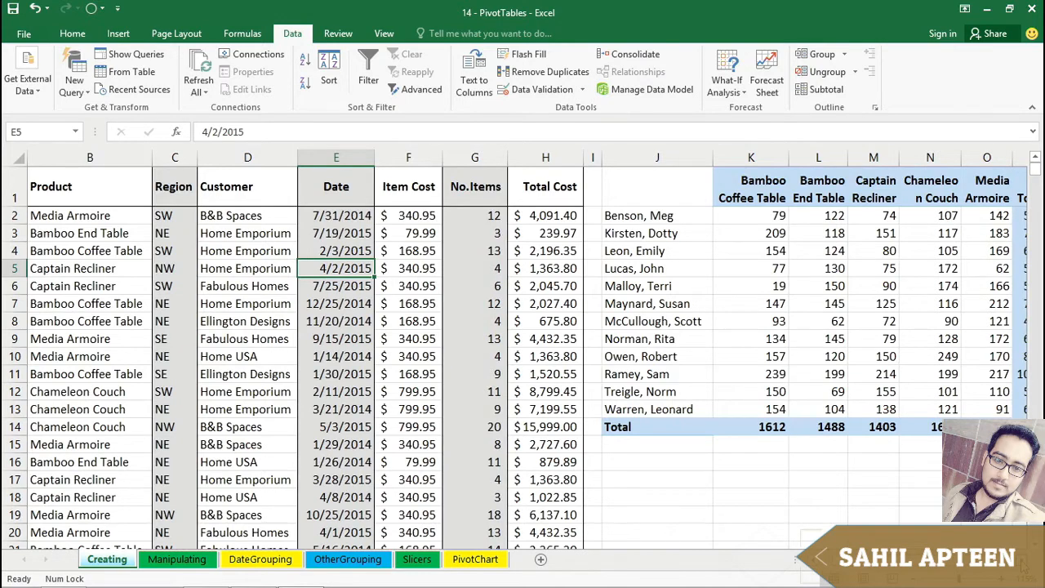
scroll(528, 350, "right", 1)
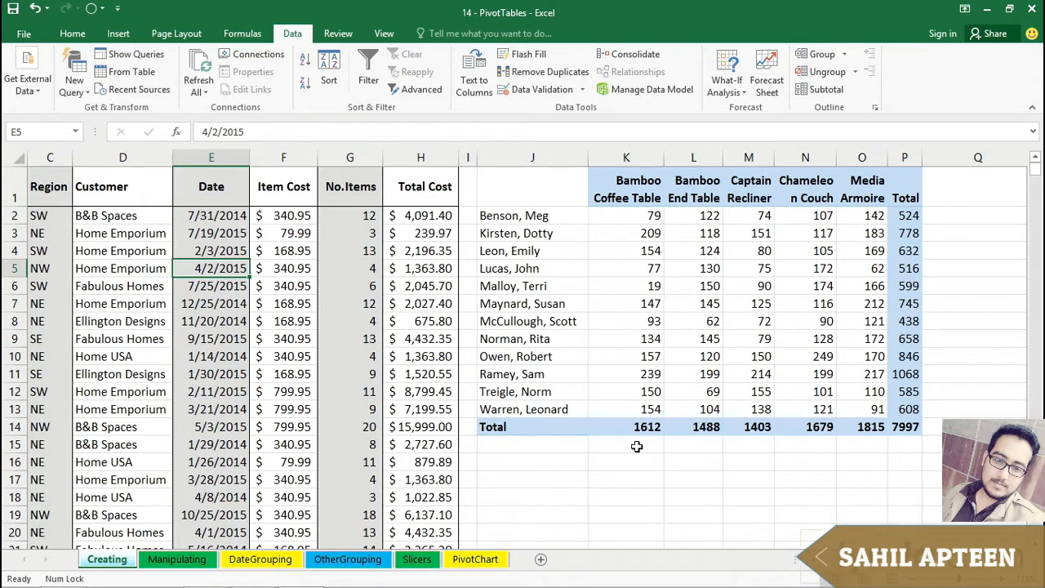
Inspect the SUMIFS formula in cell K13 and highlight the whole summary table J1:P14.
double_click(612, 407)
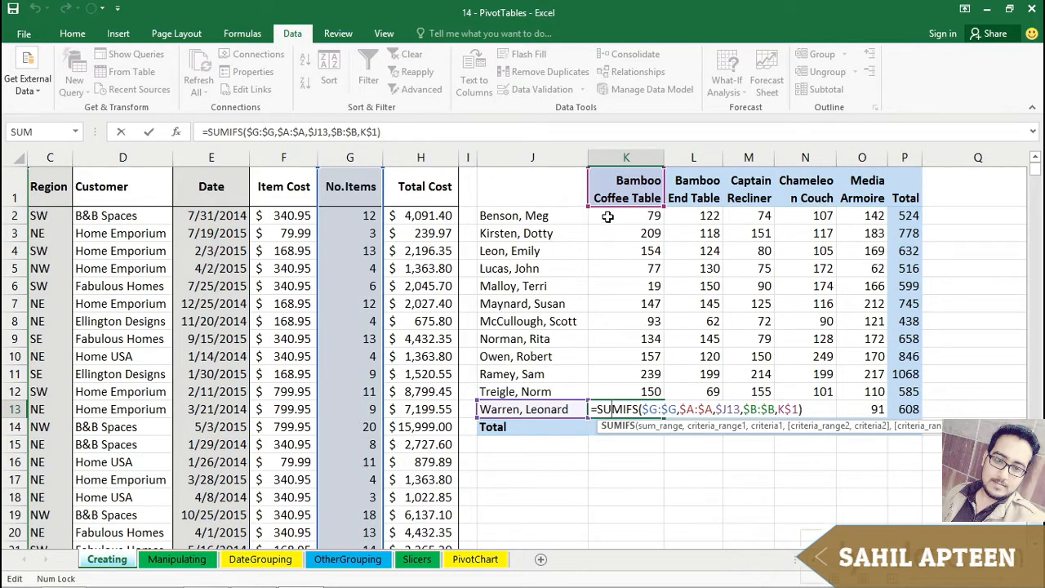
key("ctrl+Return")
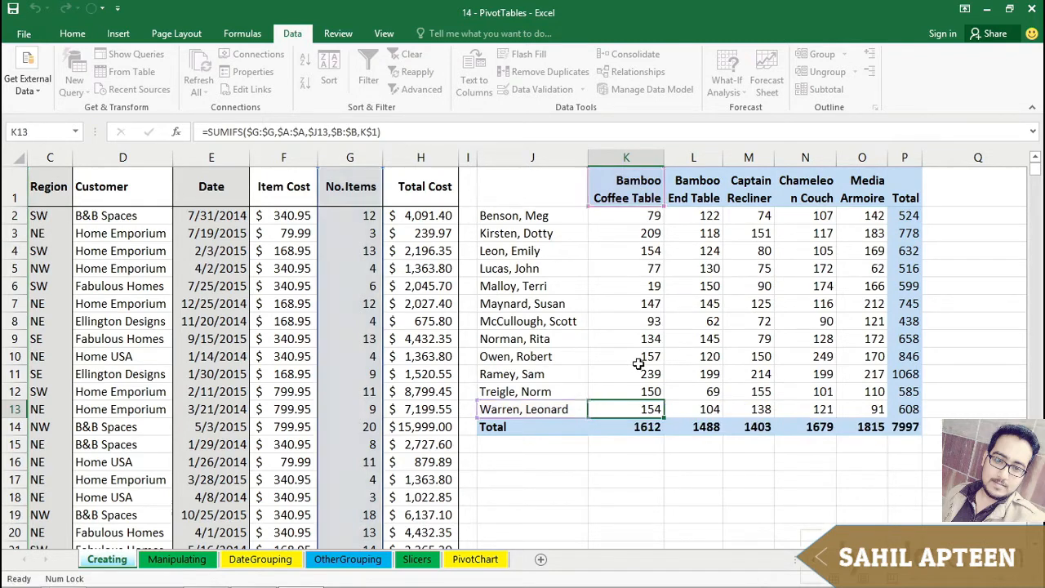
left_click_drag(555, 190, 896, 427)
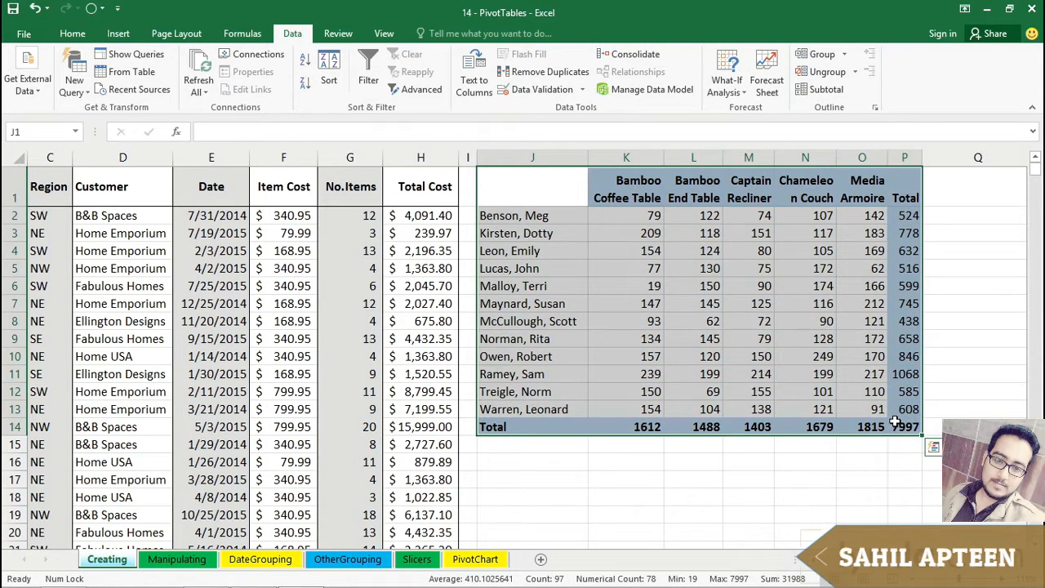
left_click(549, 268)
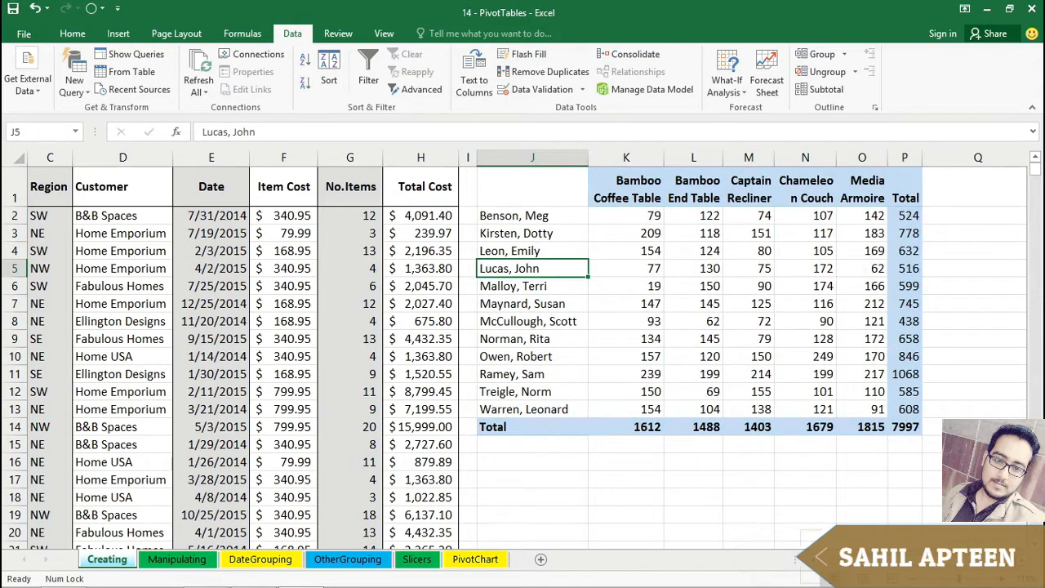
Widen column I to put more space between the sales list and the summary table.
scroll(527, 350, "left", 3)
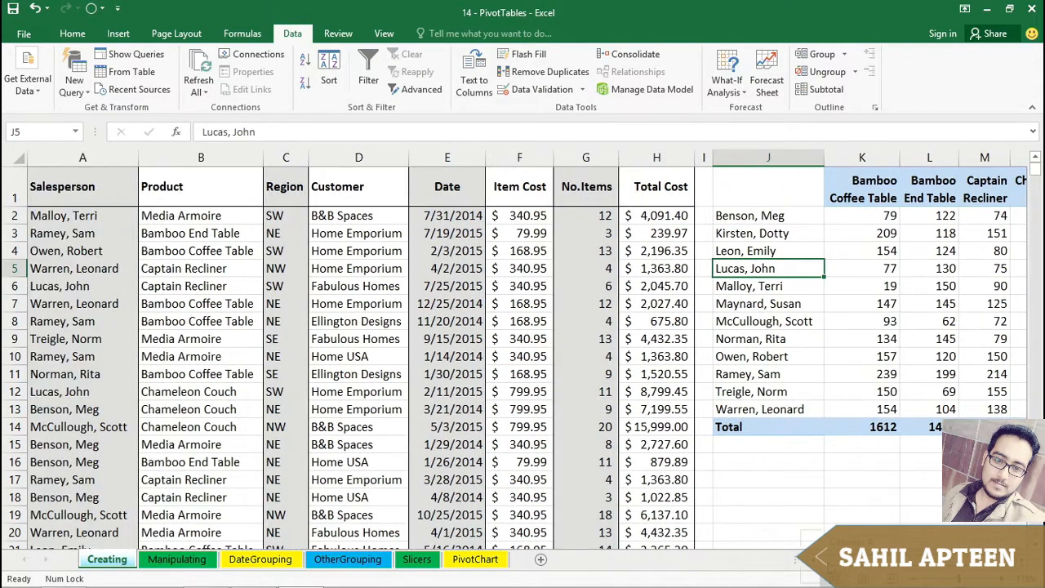
left_click(190, 252)
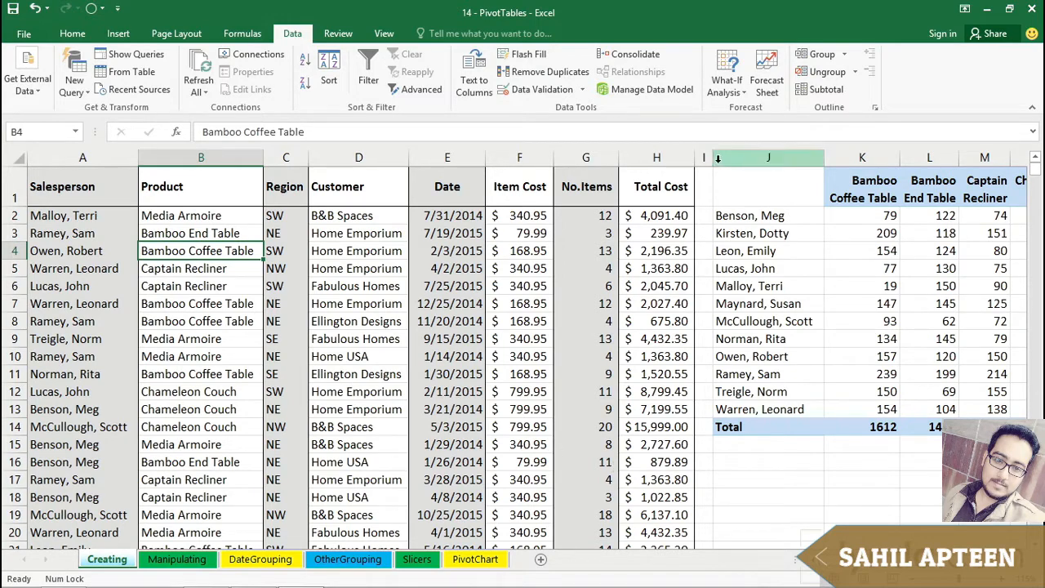
left_click_drag(712, 158, 846, 158)
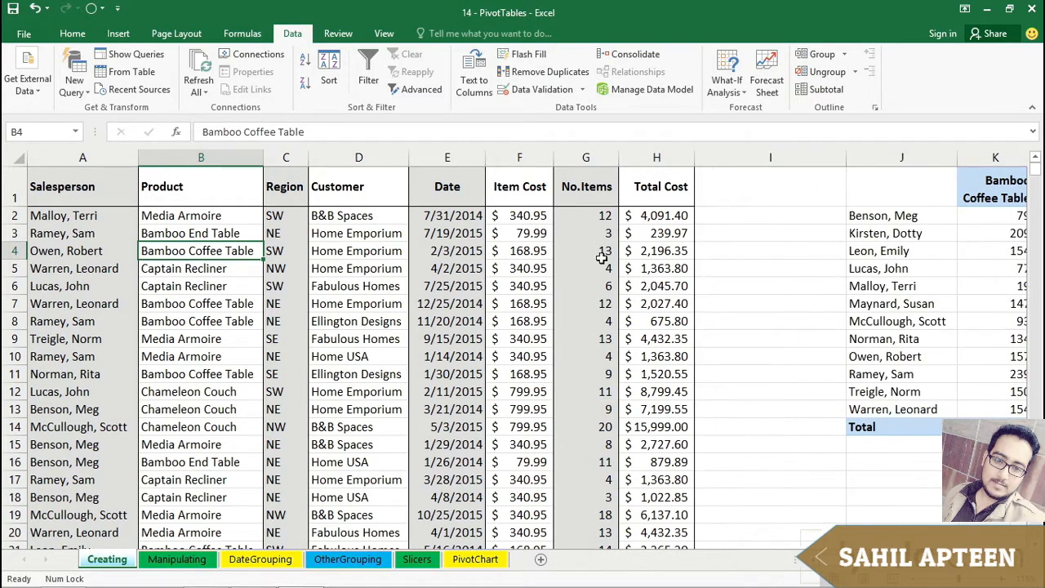
Browse down through the sales list's records and return to the header row.
left_click(381, 339)
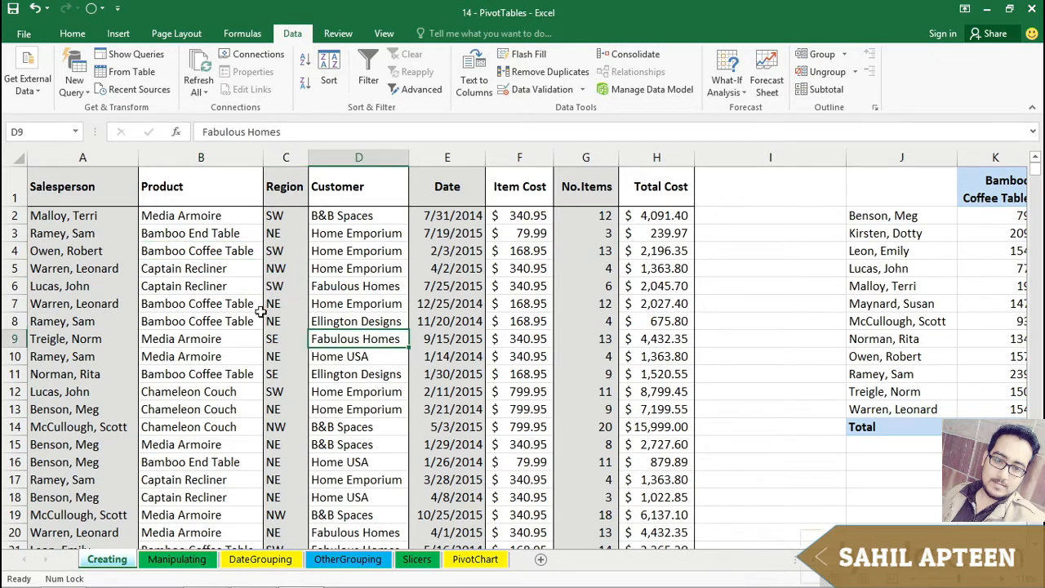
left_click(215, 249)
scroll(211, 293, "down", 3)
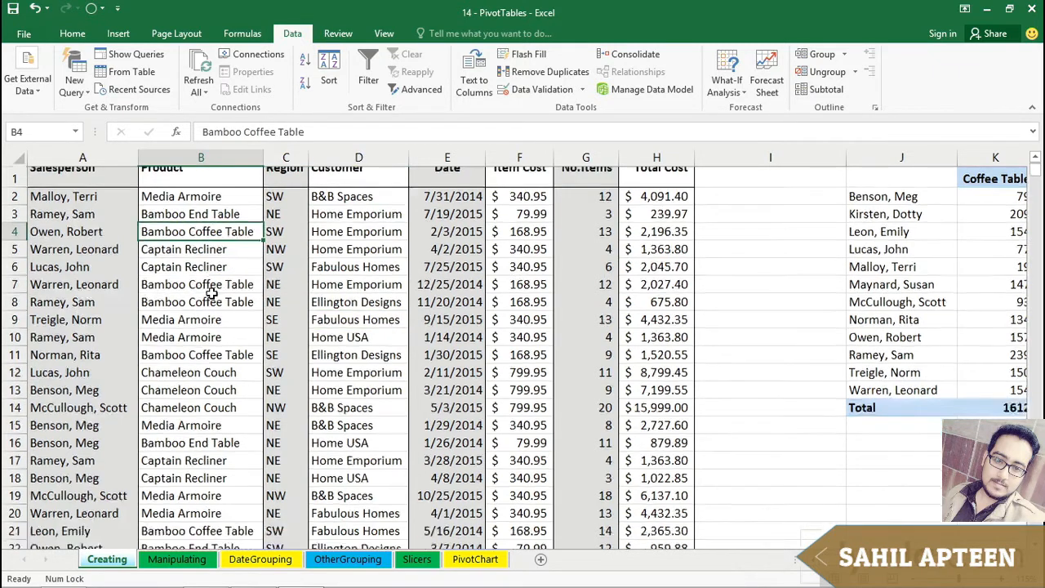
scroll(211, 294, "down", 3)
scroll(210, 294, "up", 3)
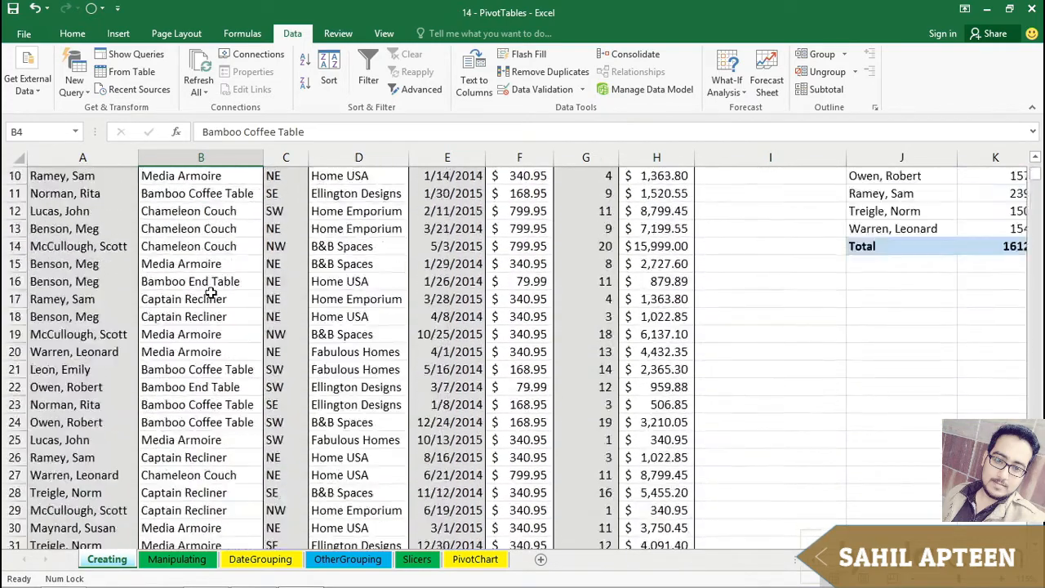
scroll(211, 292, "up", 3)
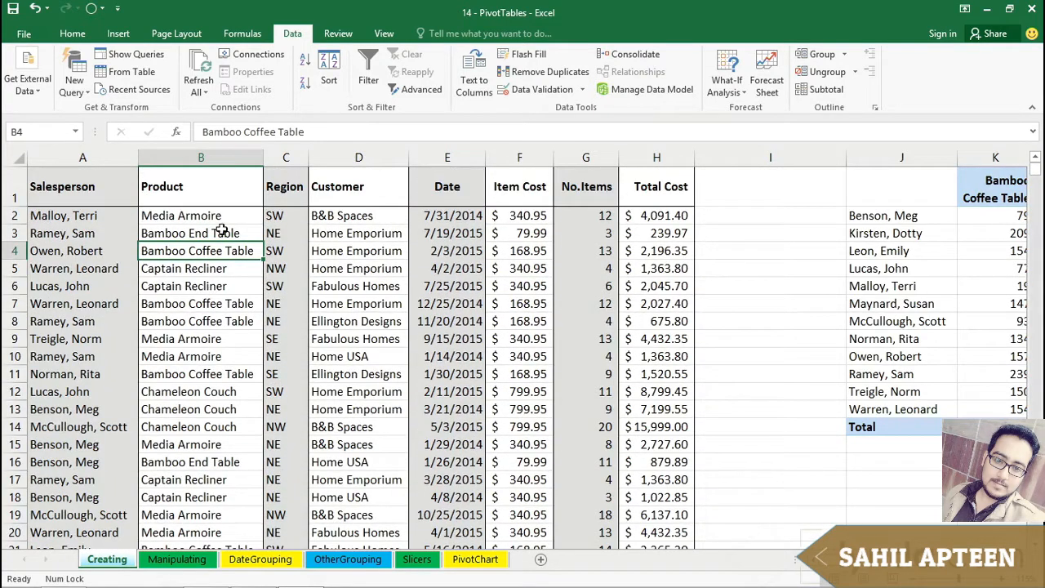
Review the sales list's column headings by highlighting A1:H1.
left_click(49, 186)
left_click_drag(49, 186, 631, 187)
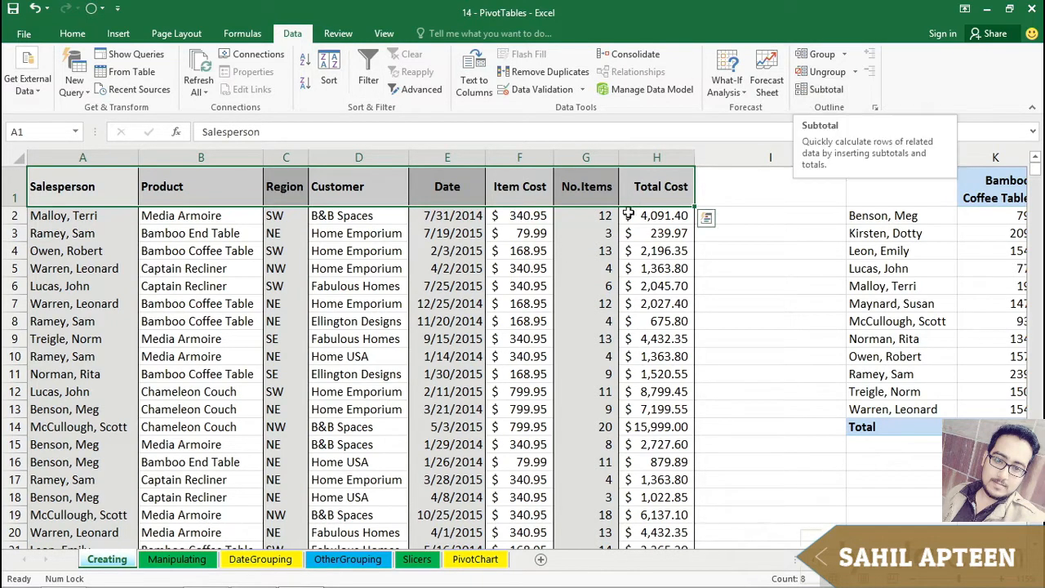
left_click(463, 283)
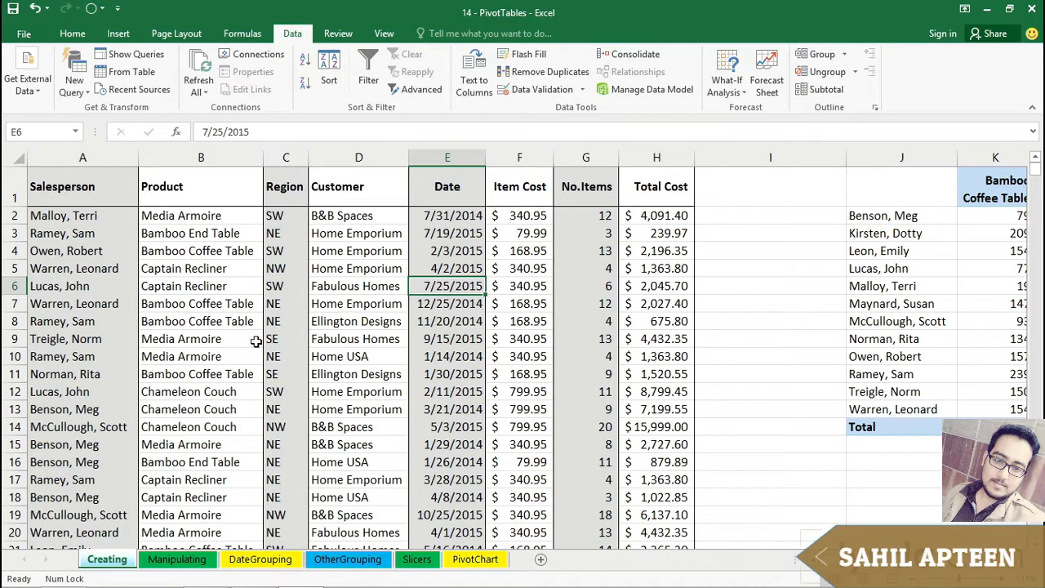
Select the entire sales list and check each corner of the range, including the area below its last row.
left_click(214, 268)
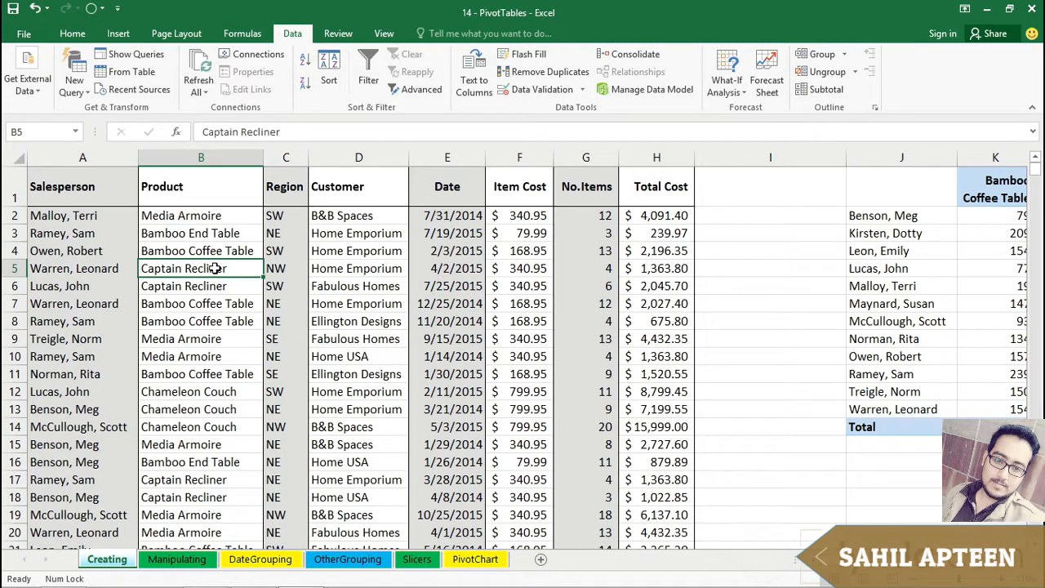
key("ctrl+a")
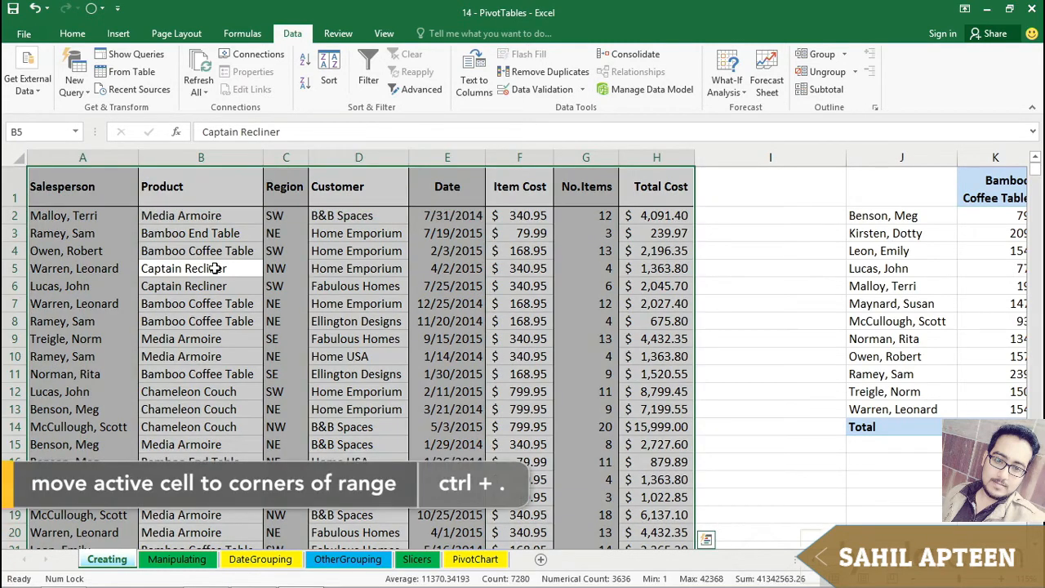
key("ctrl+period")
key("ctrl+period")
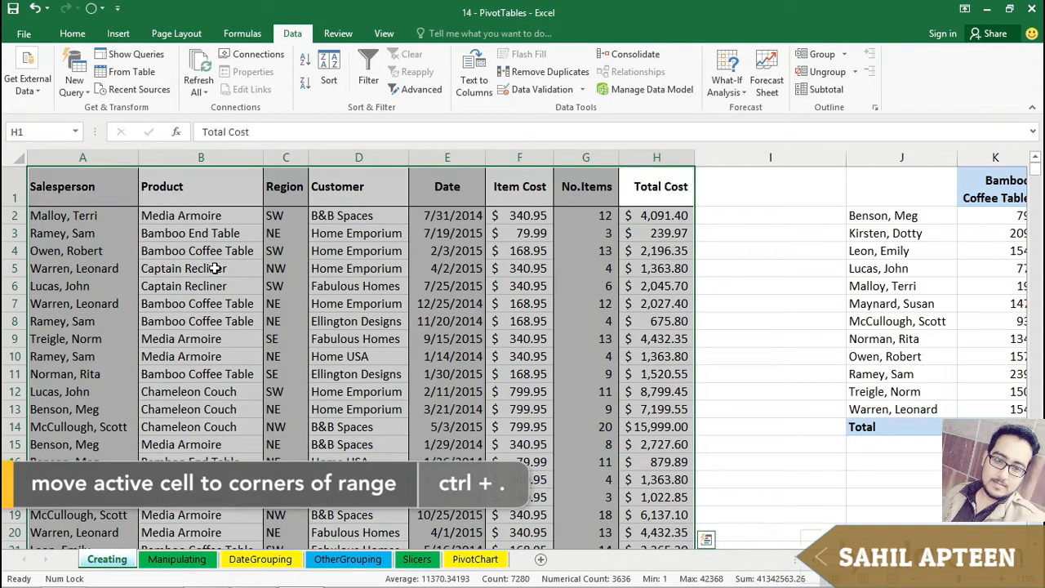
key("ctrl+period")
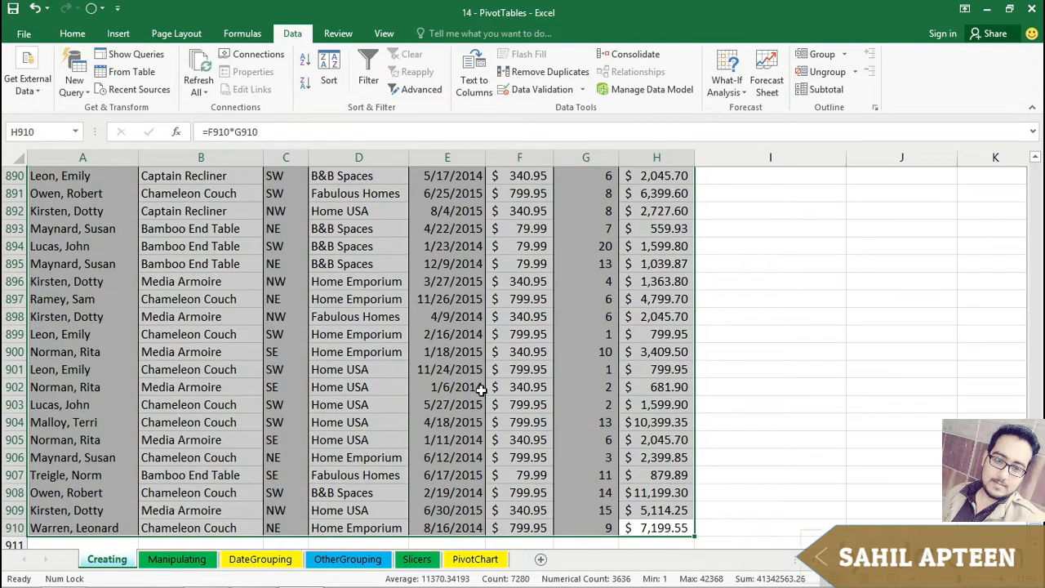
scroll(552, 375, "down", 1)
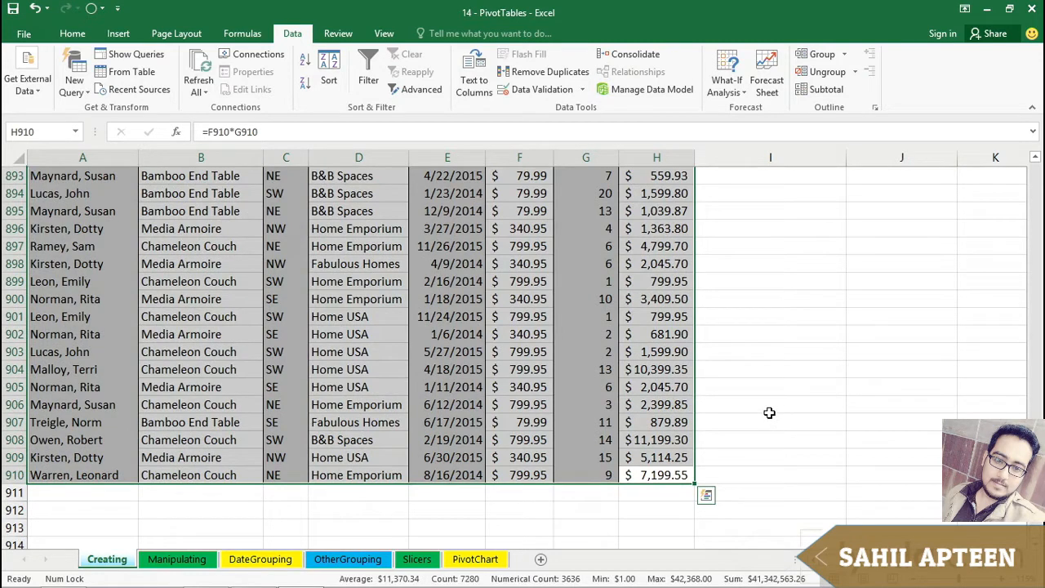
key("ctrl+period")
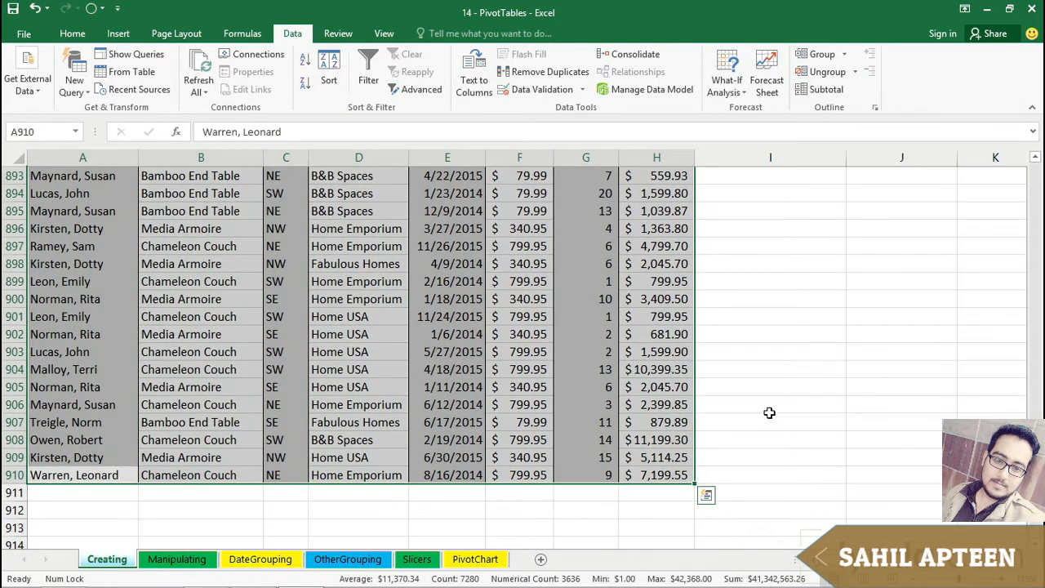
key("ctrl+period")
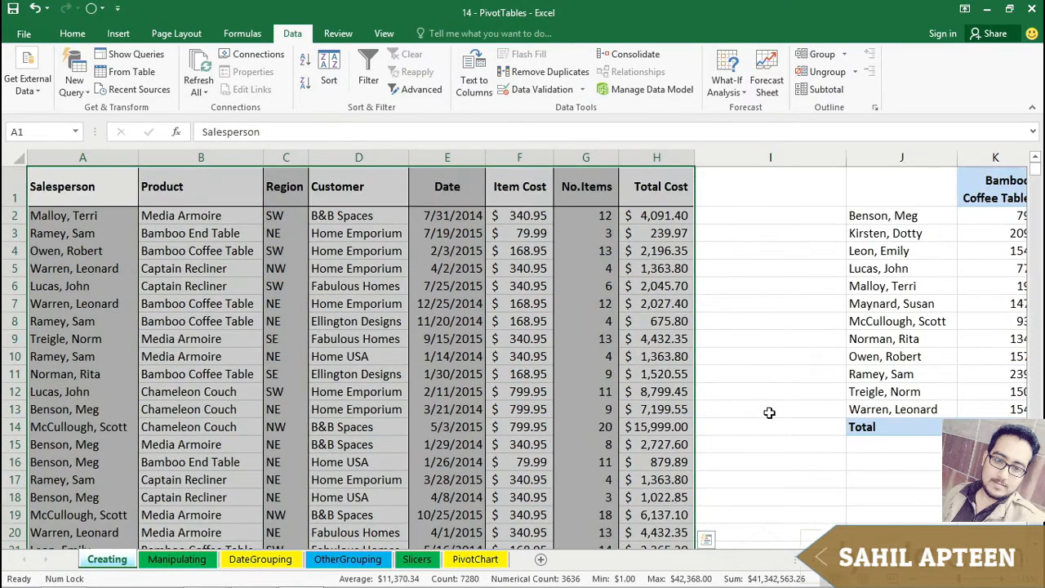
View the description of the PivotTable command with a single cell inside the sales list active.
left_click(346, 233)
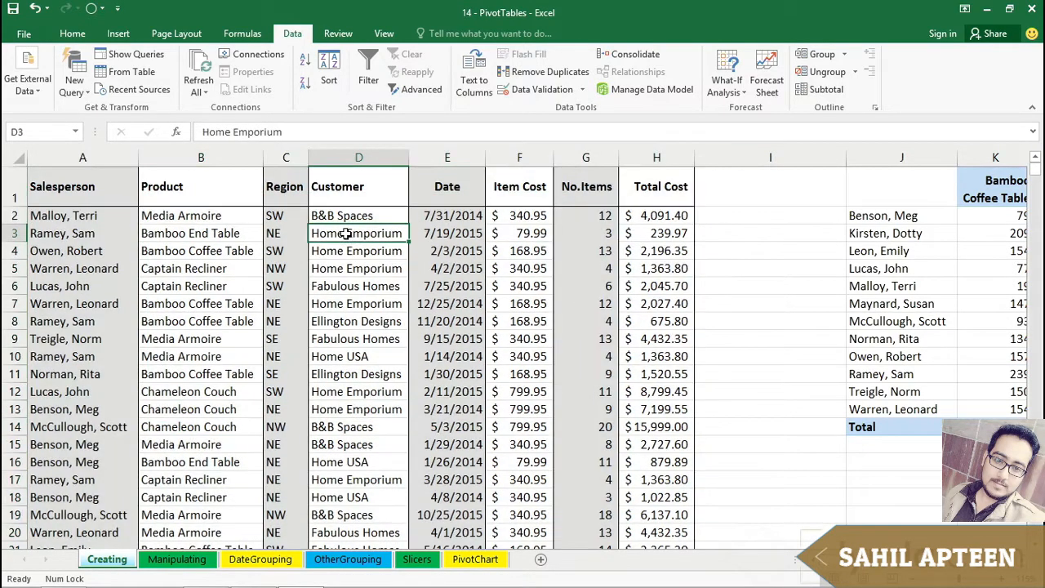
left_click(355, 285)
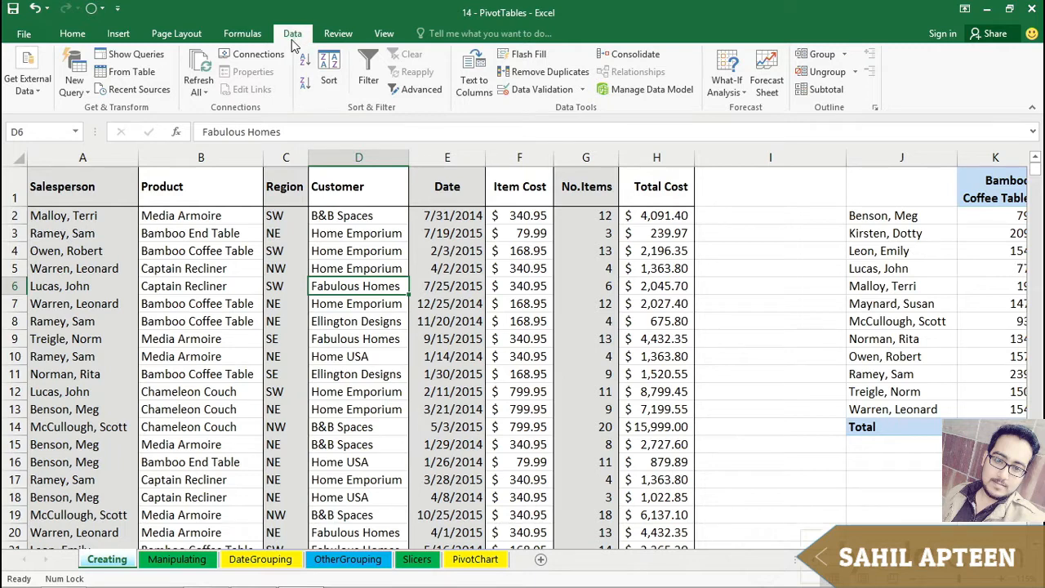
left_click(119, 33)
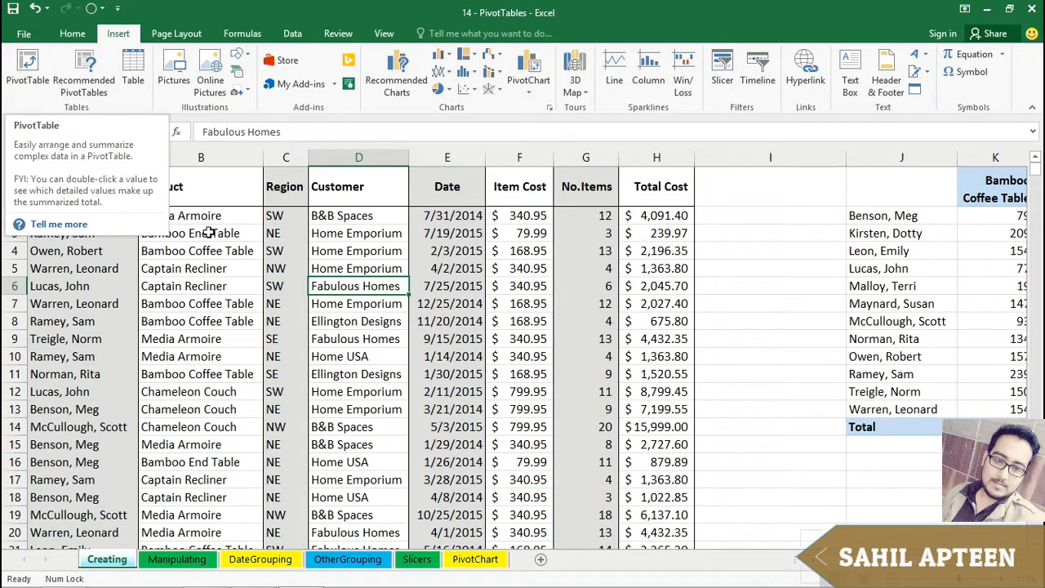
left_click(288, 284)
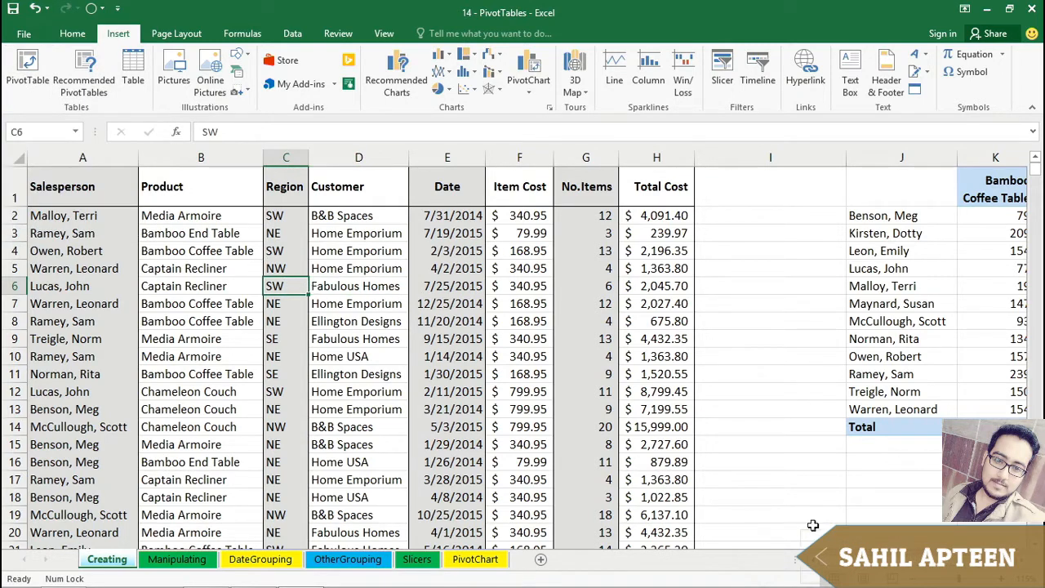
Check the summary table's grand total in P14 and the row 11 values with their total in P11.
scroll(527, 350, "right", 3)
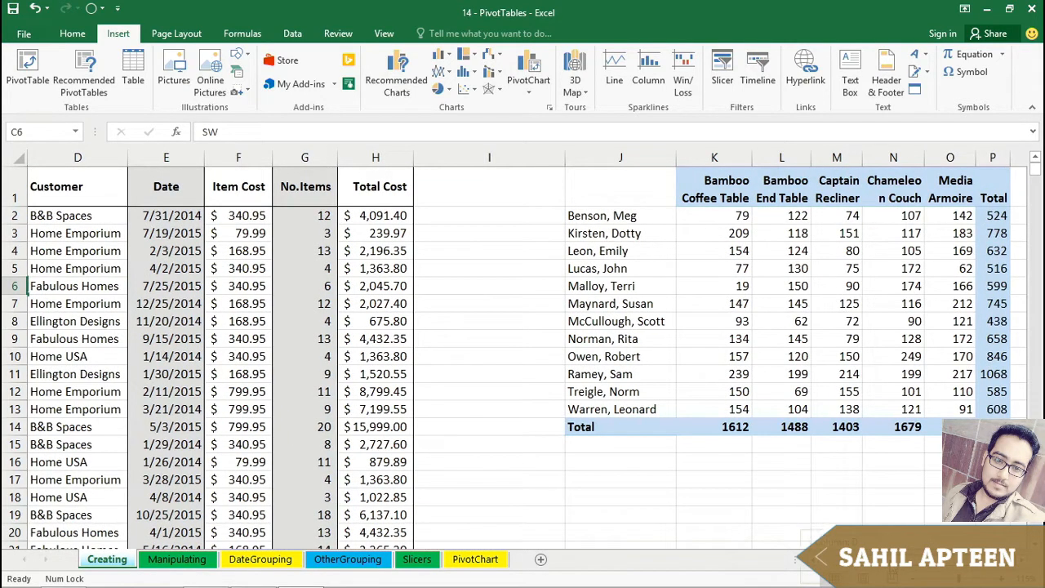
left_click(992, 427)
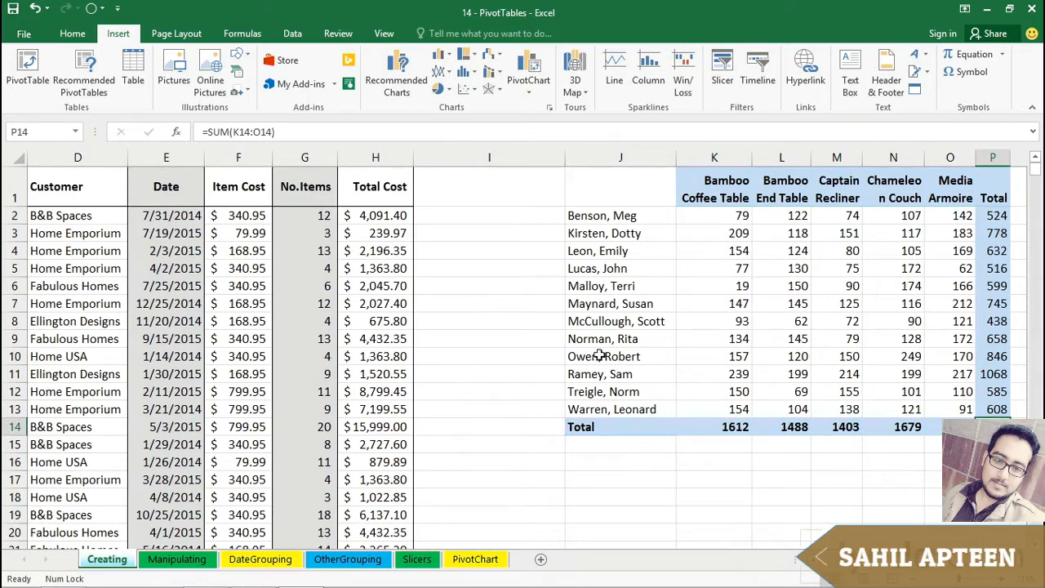
left_click_drag(596, 374, 964, 373)
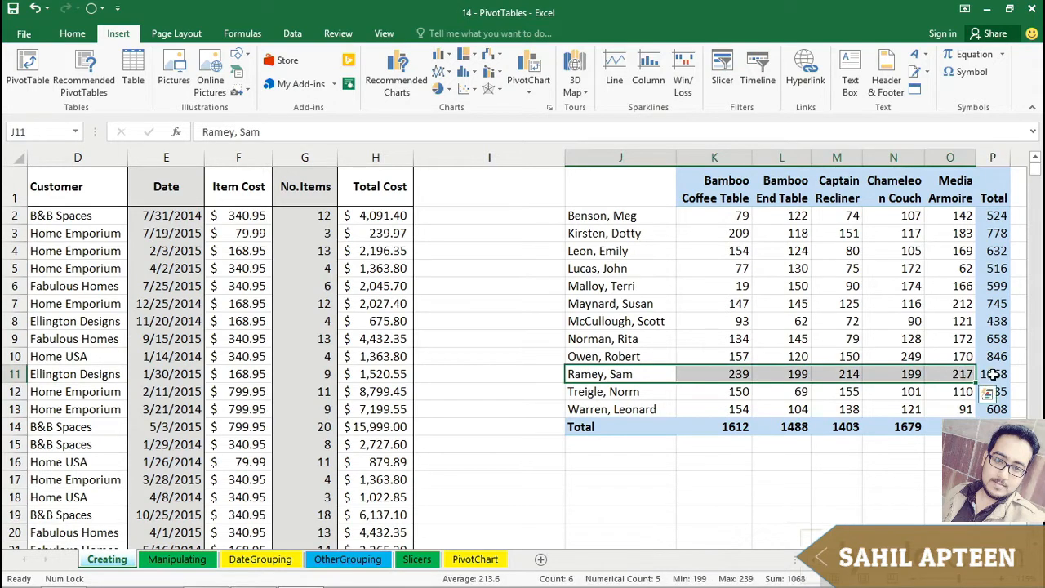
left_click(992, 374)
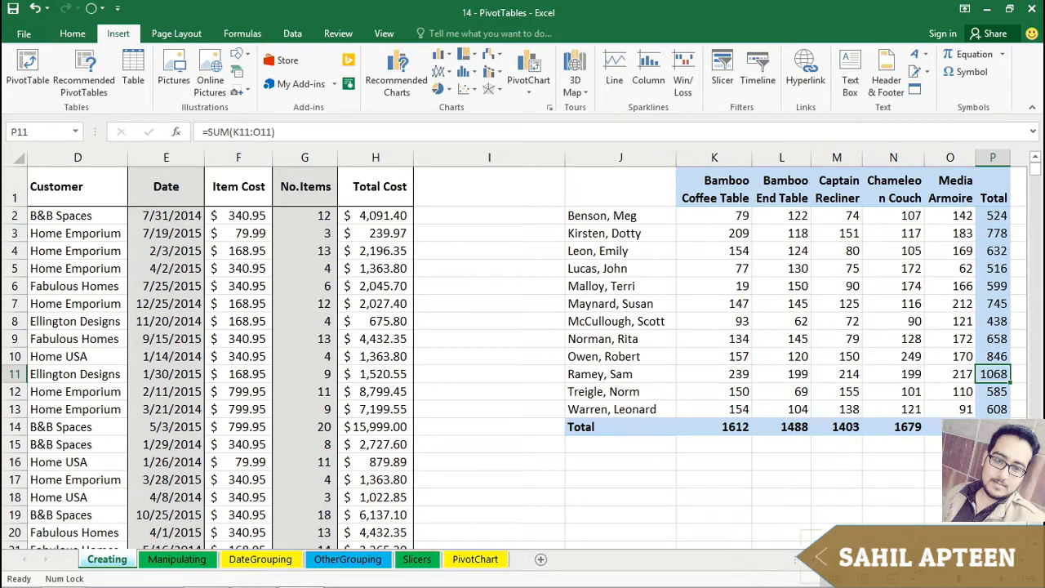
Review entries in the sales list's Customer column and highlight the complete record in A10:H10.
scroll(528, 350, "left", 3)
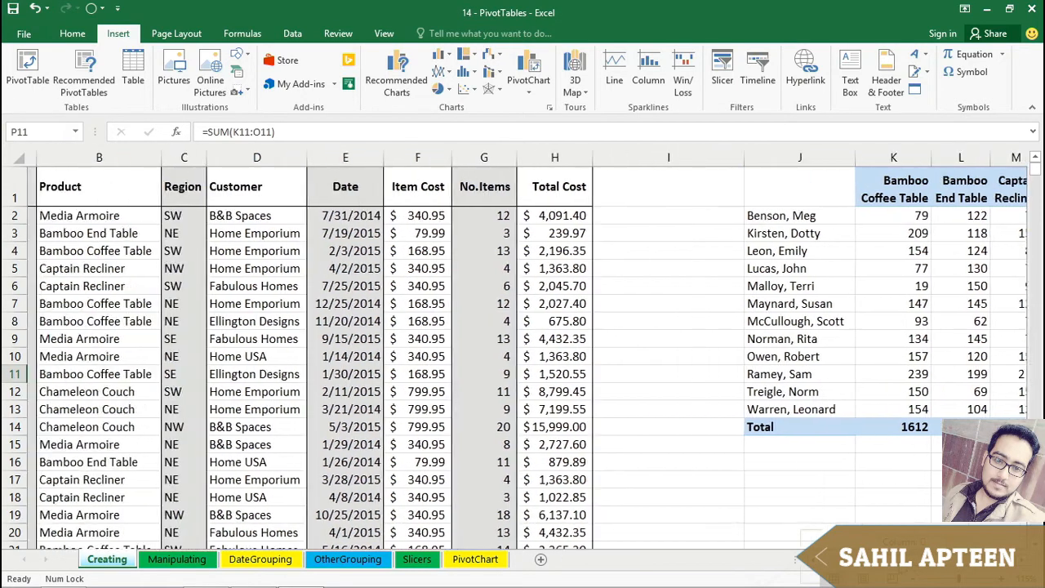
scroll(527, 349, "left", 1)
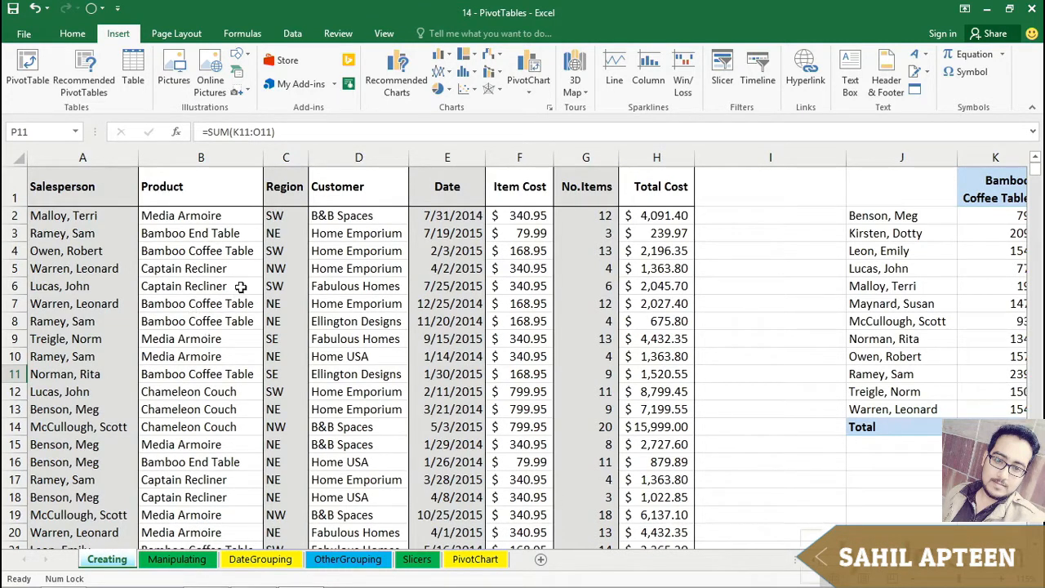
left_click(335, 272)
left_click(345, 308)
left_click(352, 355)
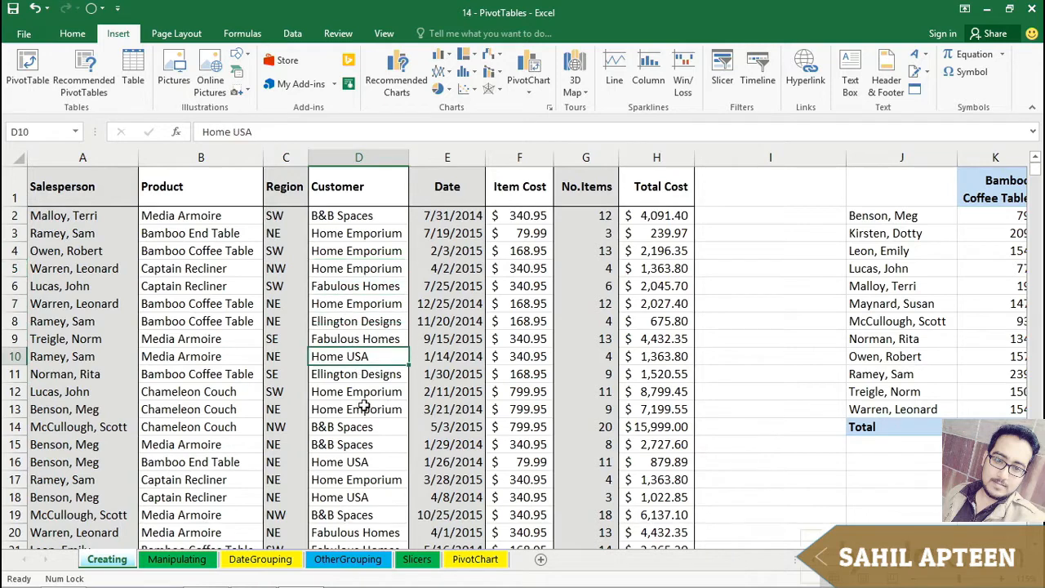
left_click(358, 427)
left_click(356, 479)
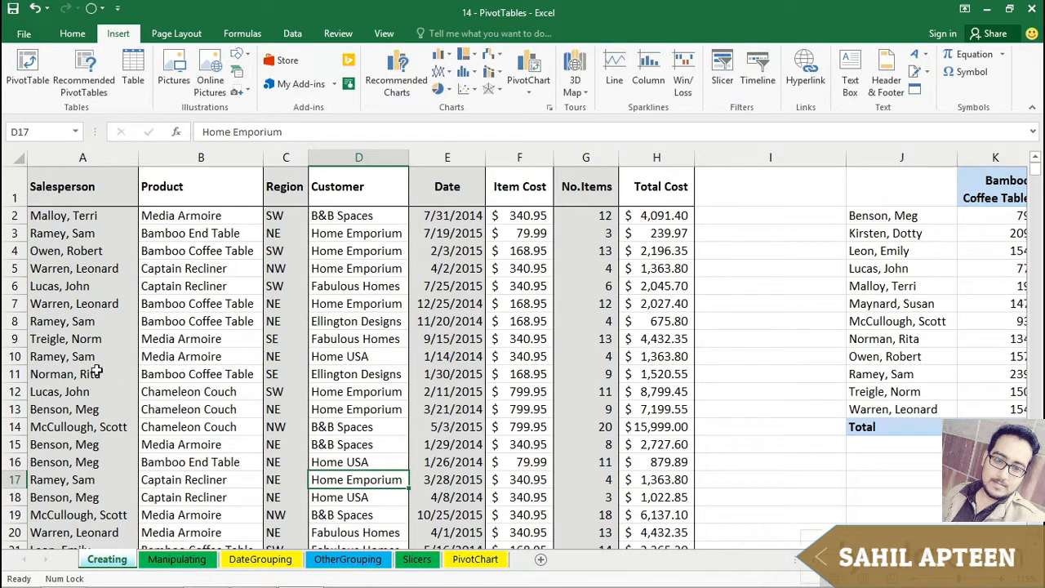
left_click_drag(61, 358, 630, 356)
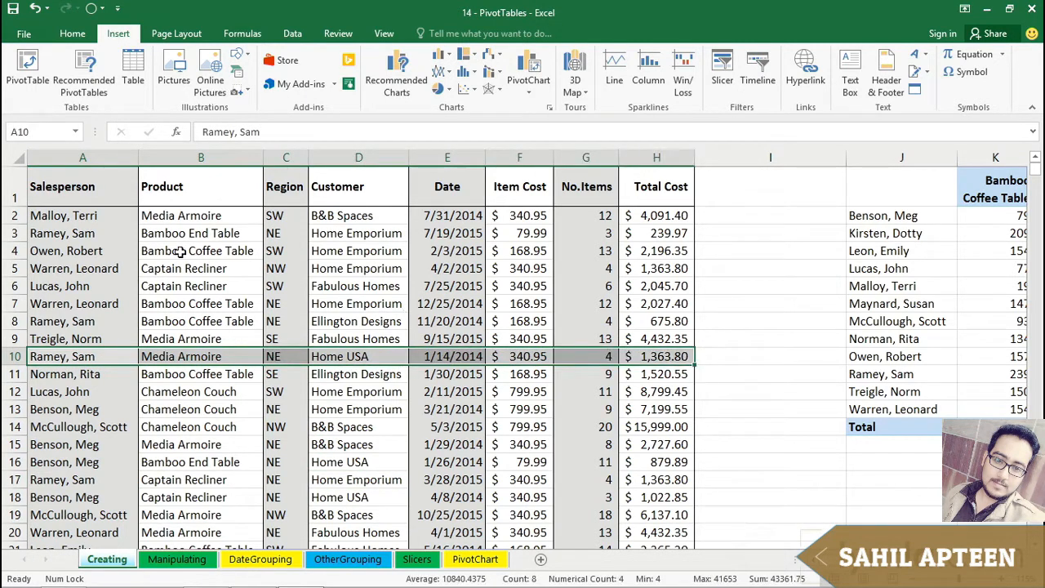
Create a PivotTable on a new worksheet from the sales list range A1:H910, starting from a single cell in the list.
left_click(180, 252)
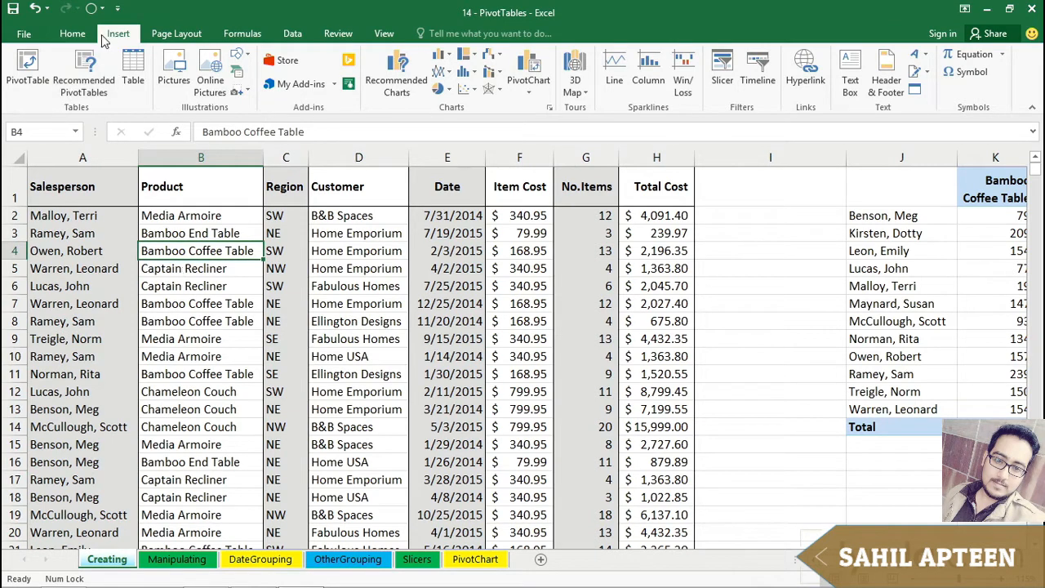
left_click(27, 70)
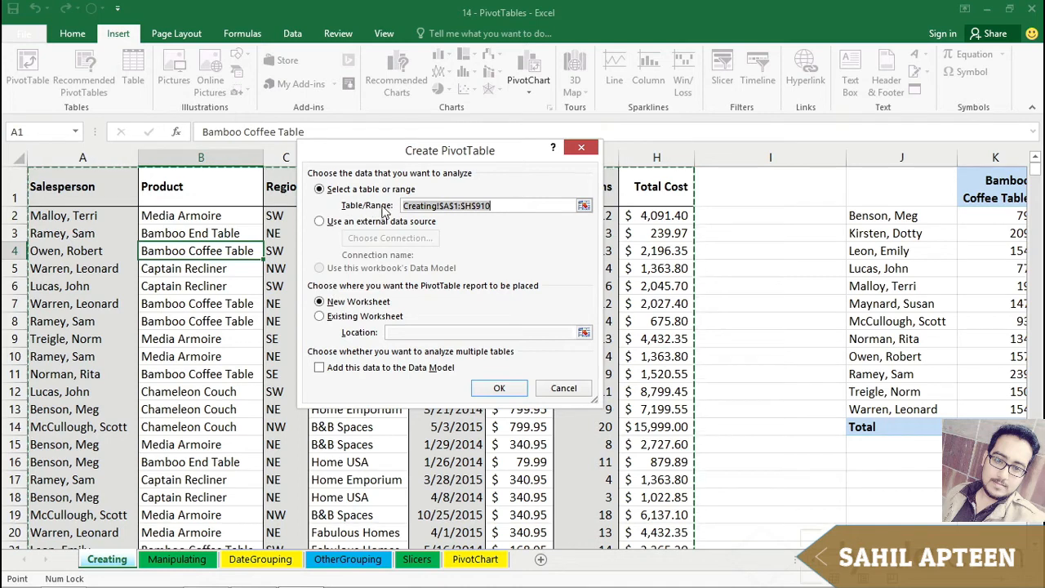
left_click(518, 210)
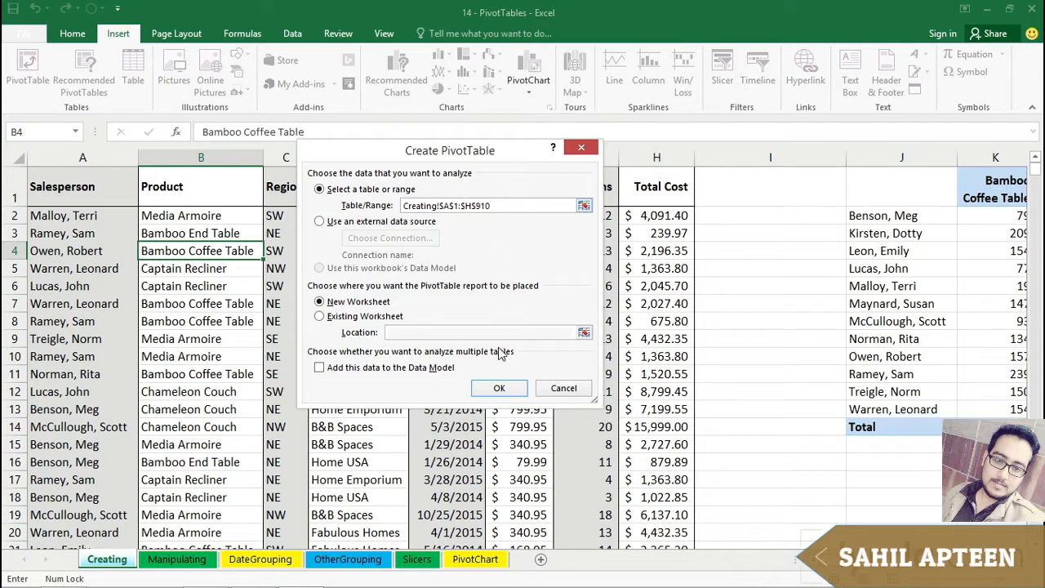
left_click(495, 389)
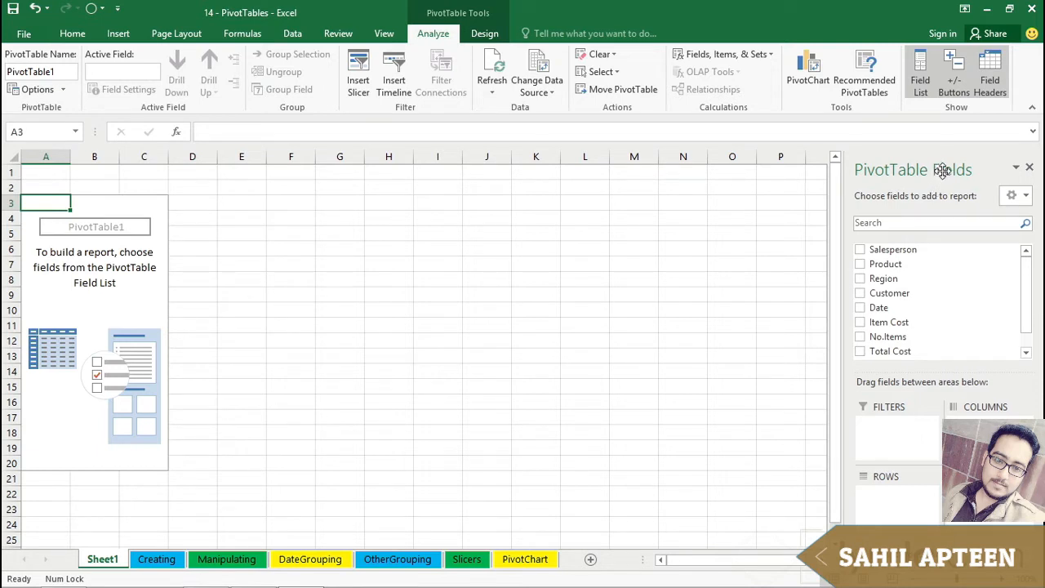
Undock the PivotTable Fields pane, enlarge it and its field list section, and dock the pane again.
left_click_drag(943, 169, 614, 192)
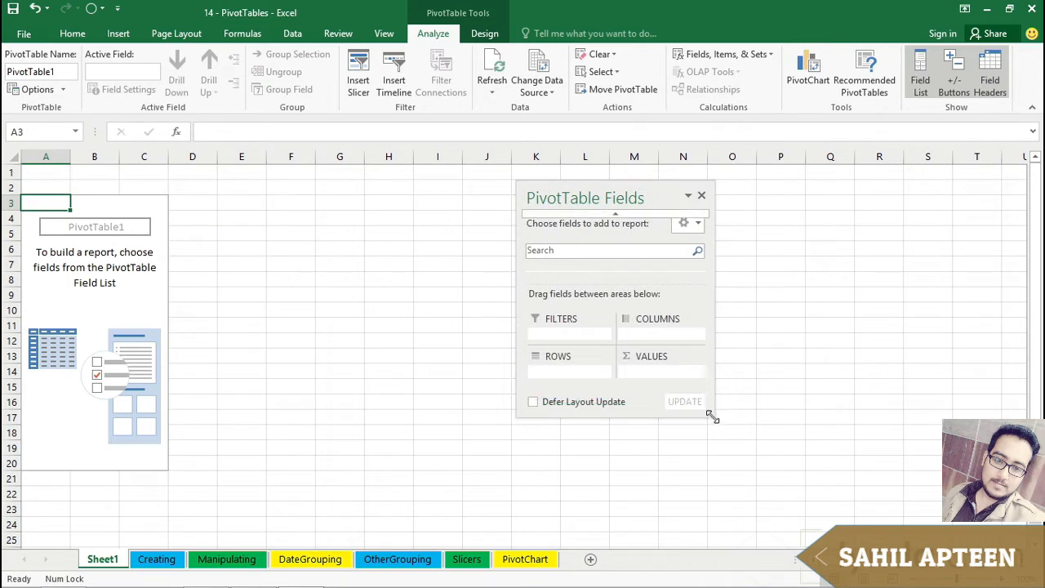
left_click_drag(712, 417, 724, 533)
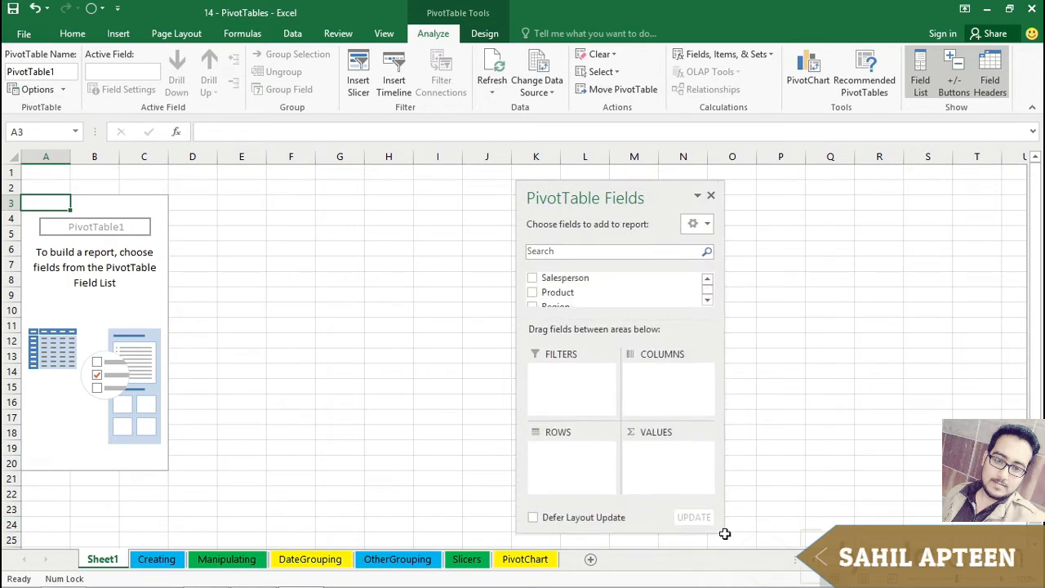
left_click_drag(629, 322, 631, 400)
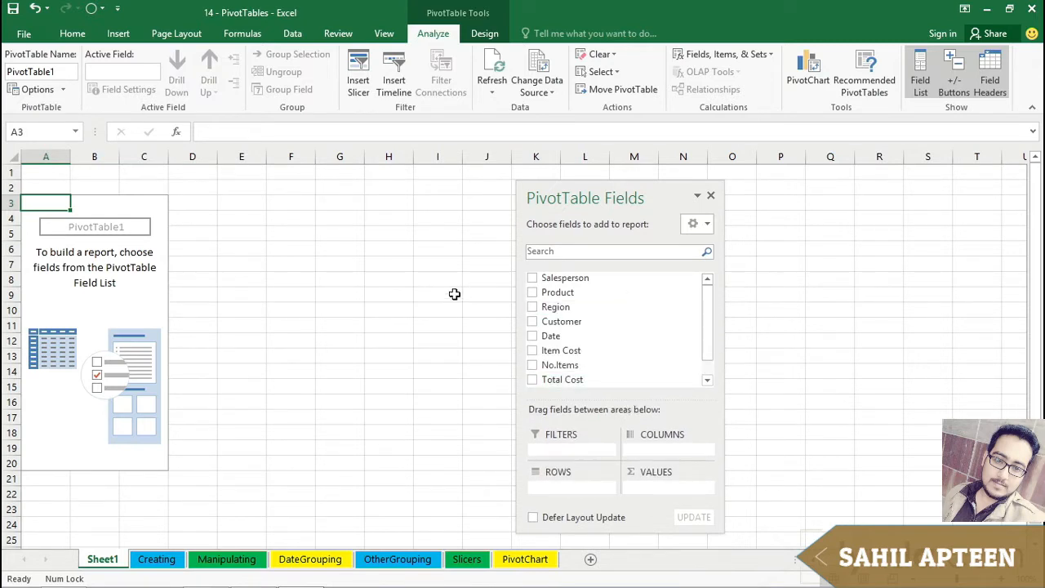
left_click_drag(587, 199, 547, 195)
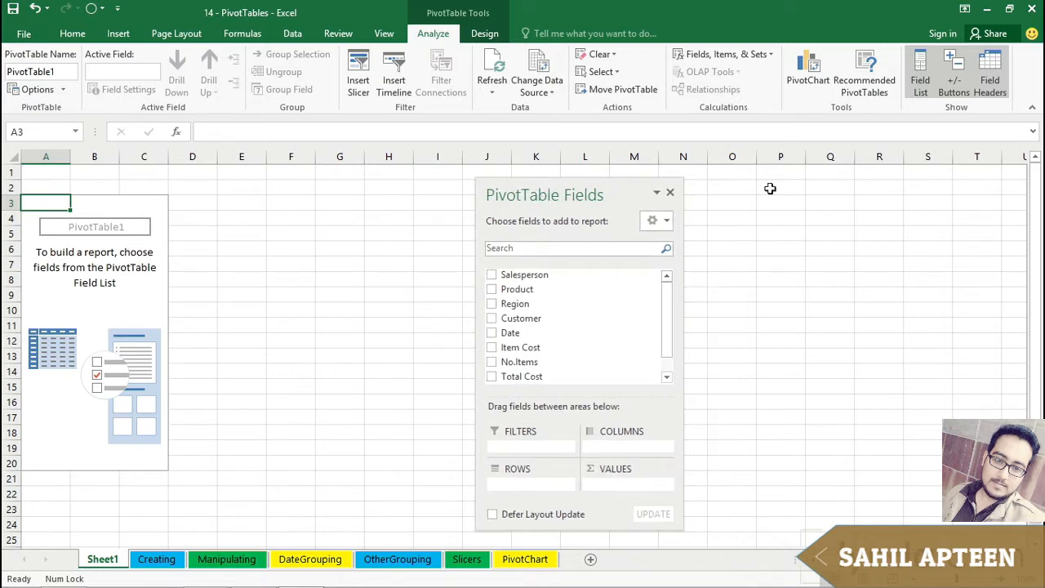
double_click(543, 197)
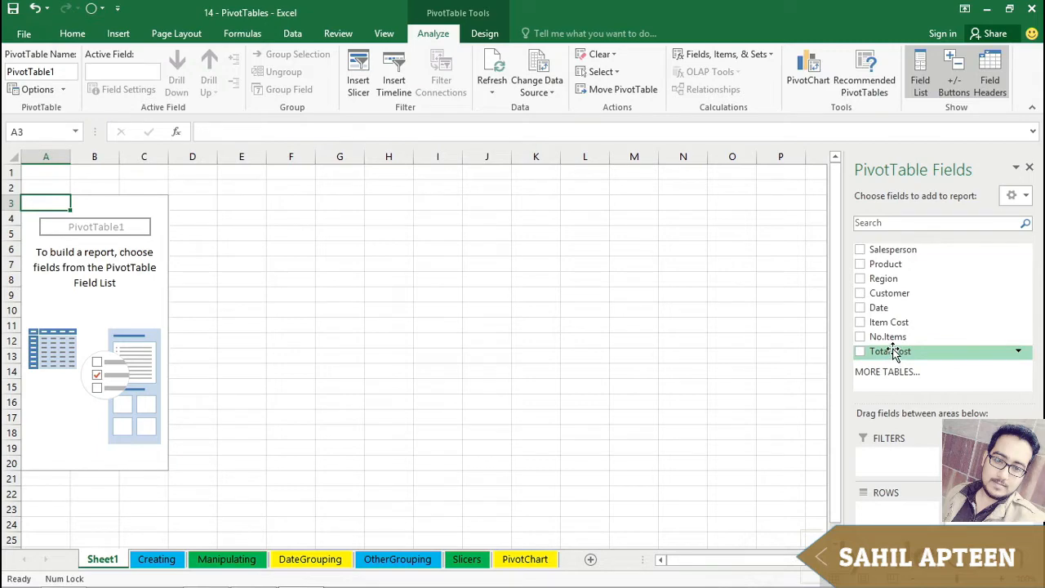
Build the PivotTable with Salesperson as rows, Product as columns and the sum of No.Items as values.
left_click(859, 250)
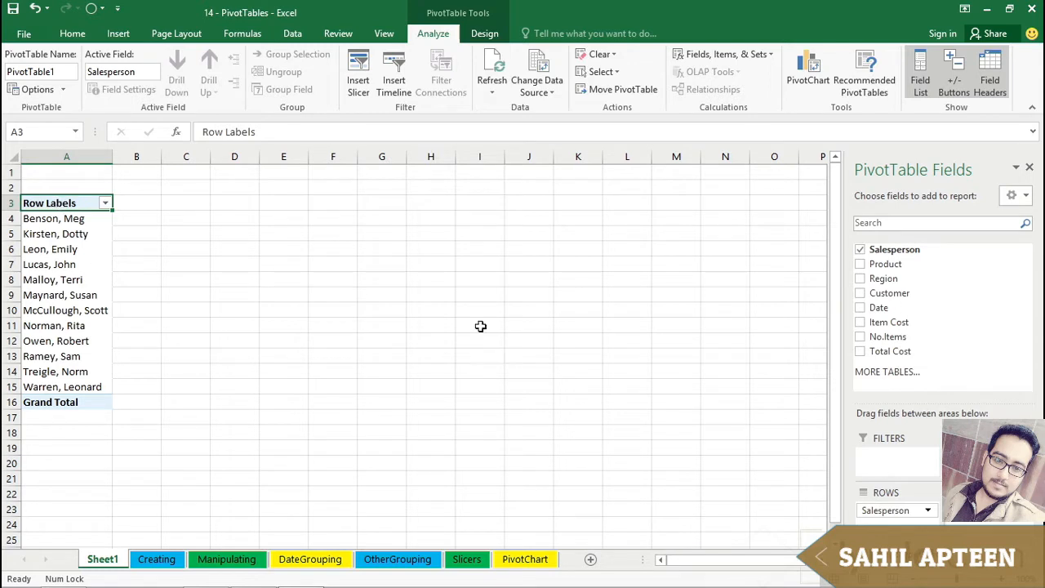
left_click(861, 337)
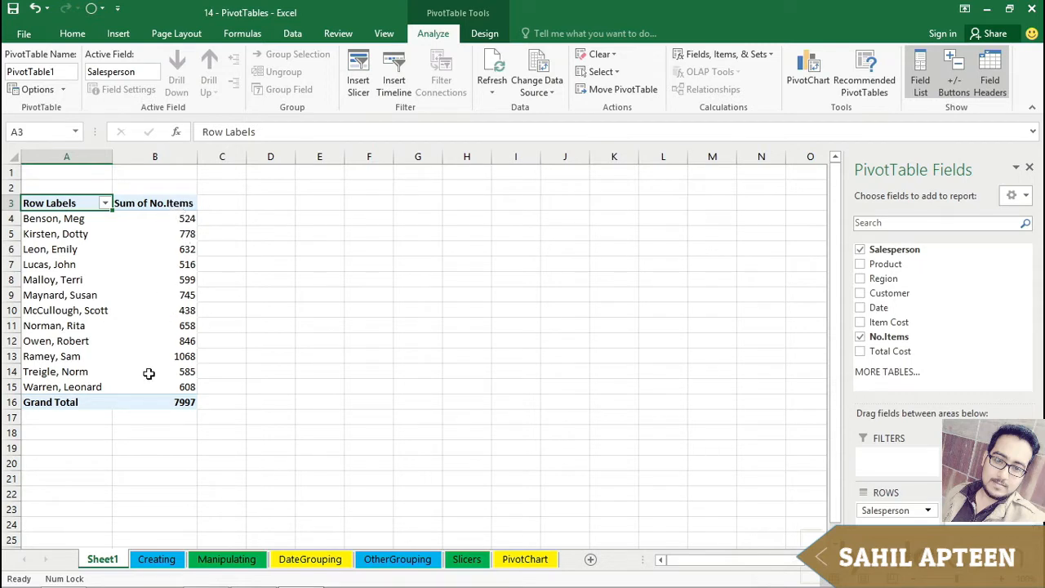
left_click(159, 401)
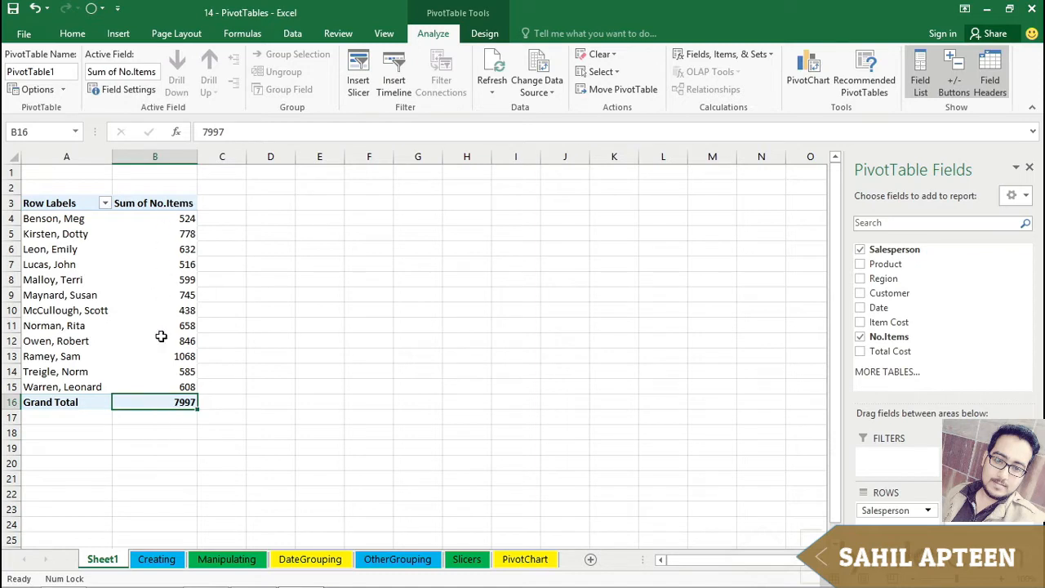
key("Up")
key("Up")
key("Up")
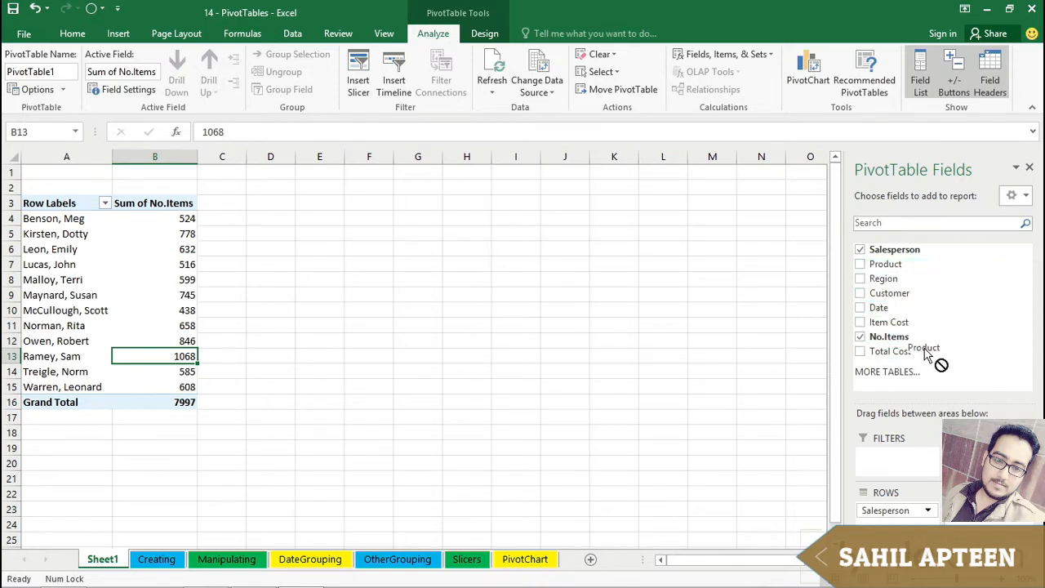
left_click_drag(886, 263, 986, 463)
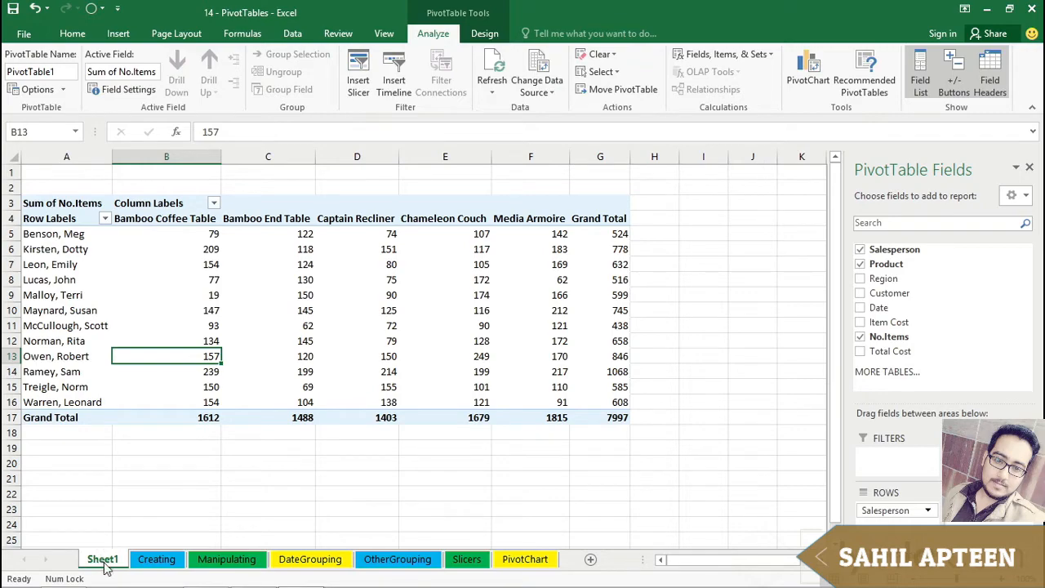
Compare formula cells K3 and L3 on the Creating sheet with the matching PivotTable values in B6 and C6 on Sheet1.
left_click(155, 559)
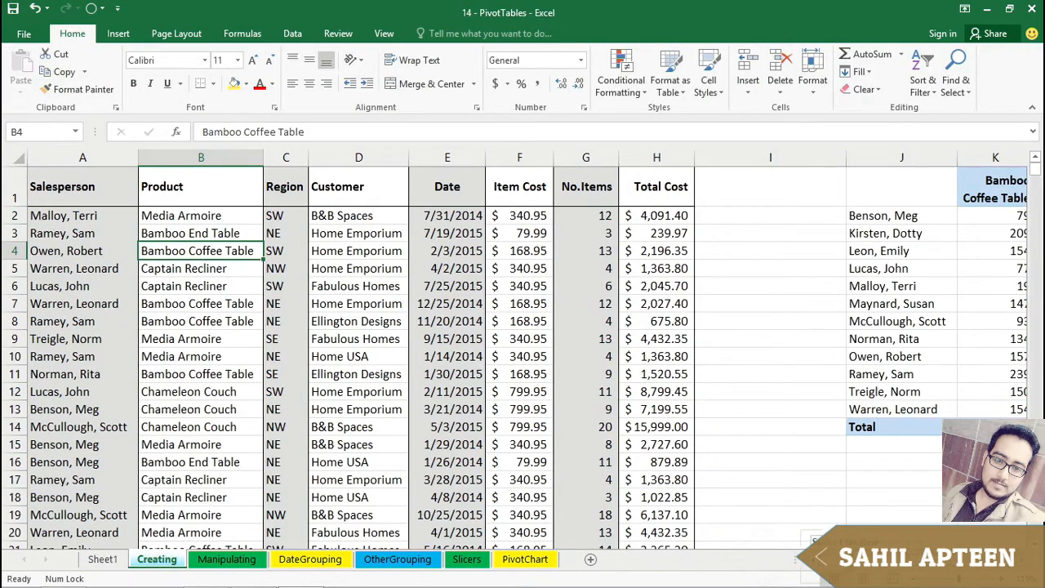
scroll(523, 343, "right", 3)
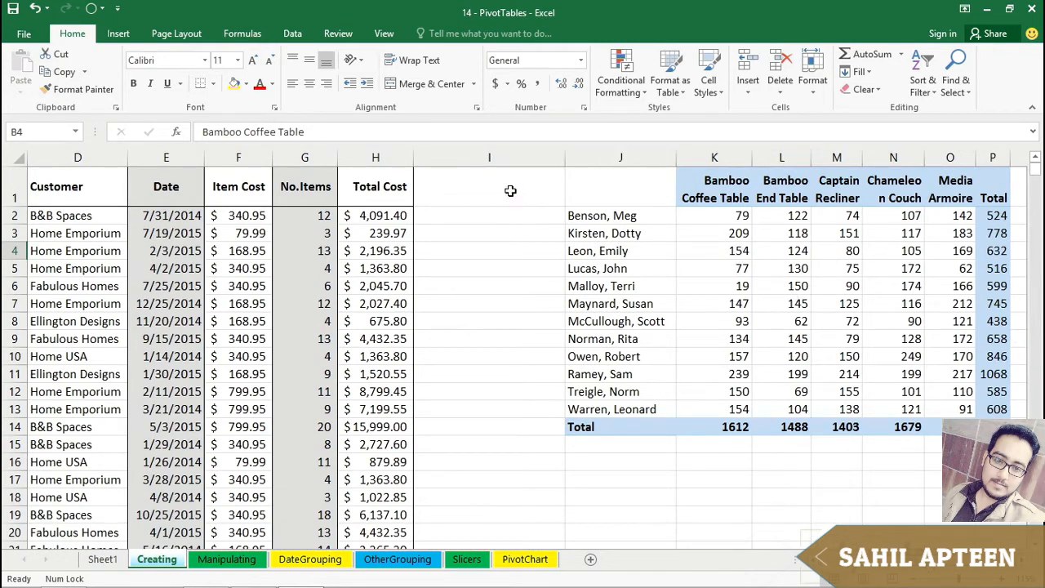
left_click(719, 236)
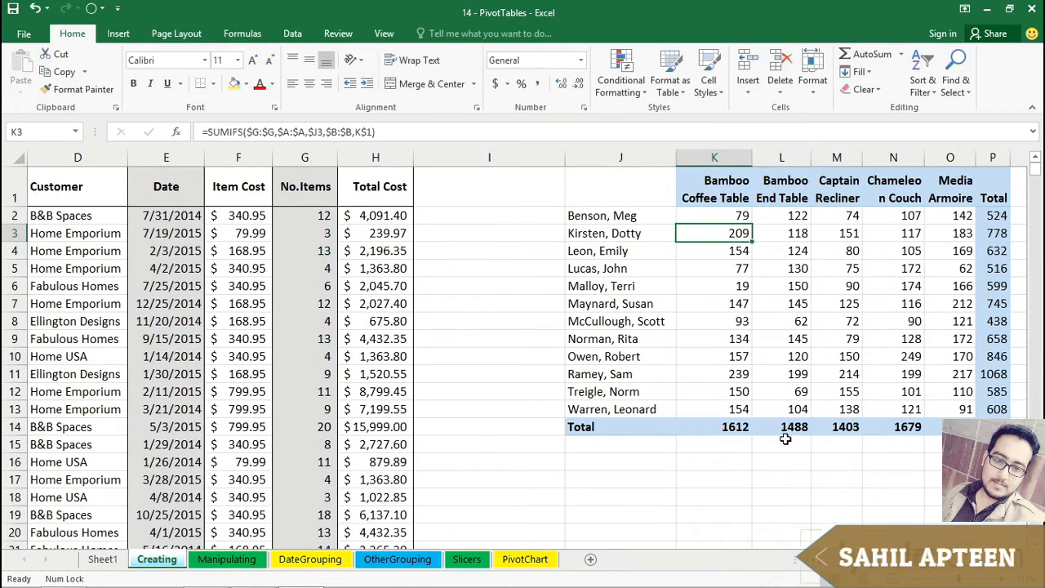
left_click(787, 229)
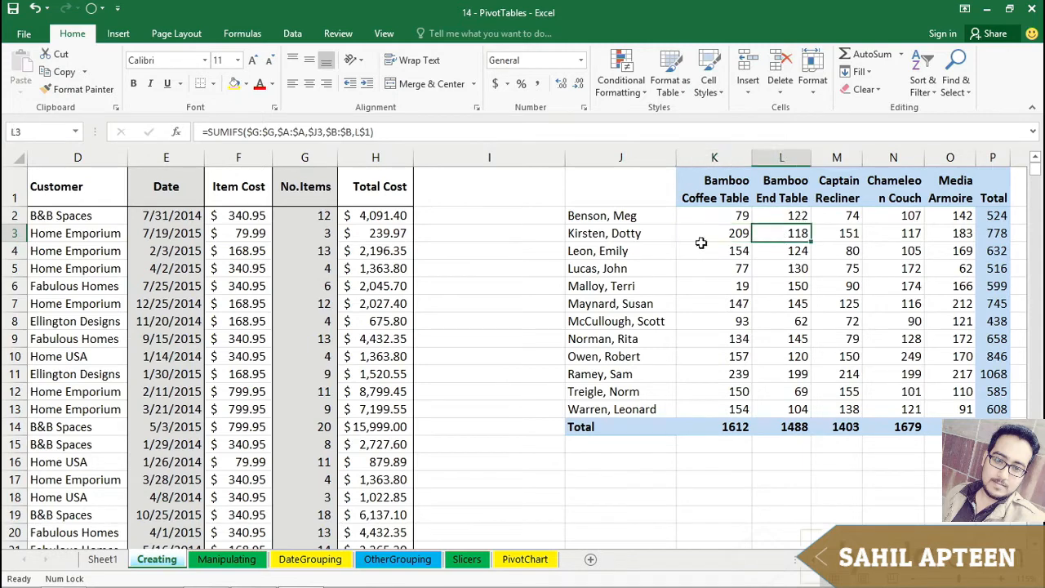
left_click(102, 560)
left_click(196, 248)
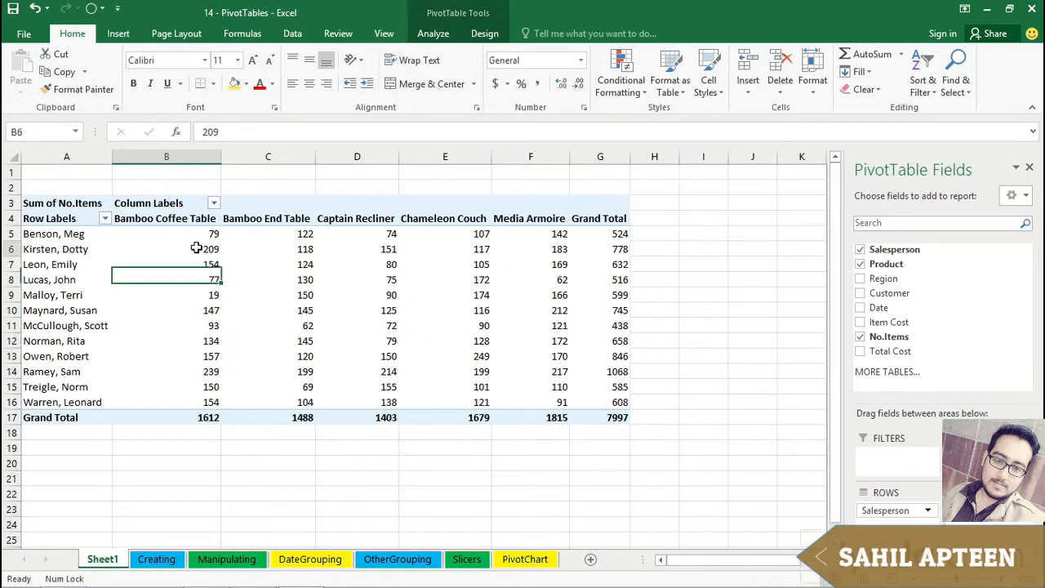
left_click(272, 250)
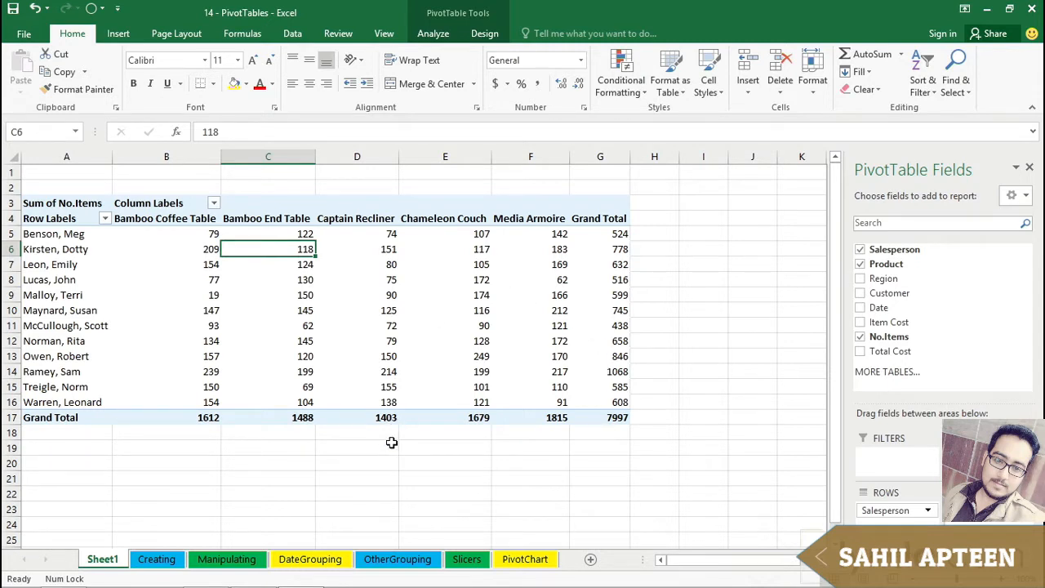
Examine the PivotTable's value area B5:F16, the row totals in column G and the product totals in row 17.
mouse_move(365, 368)
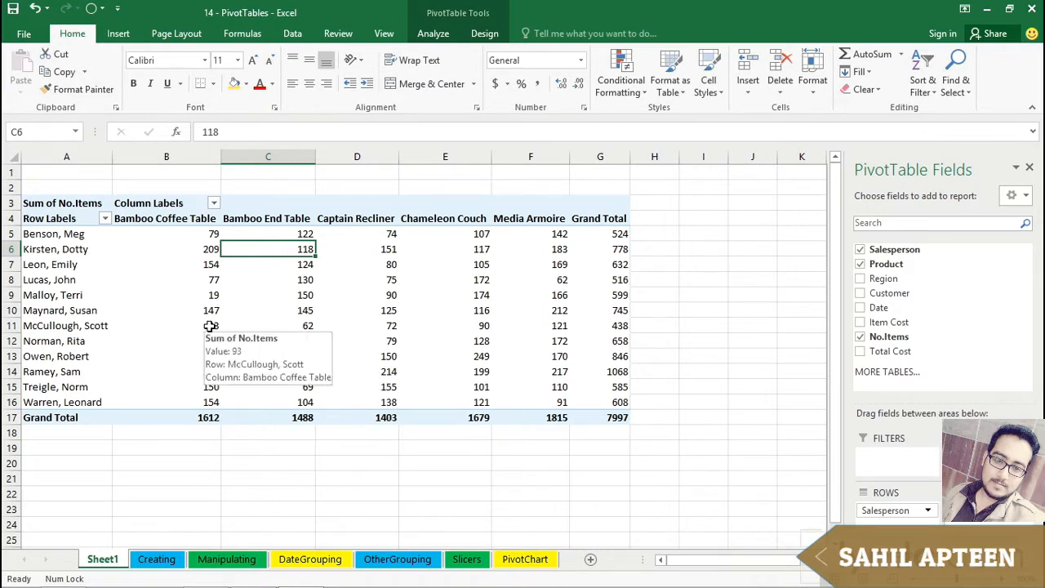
mouse_move(182, 374)
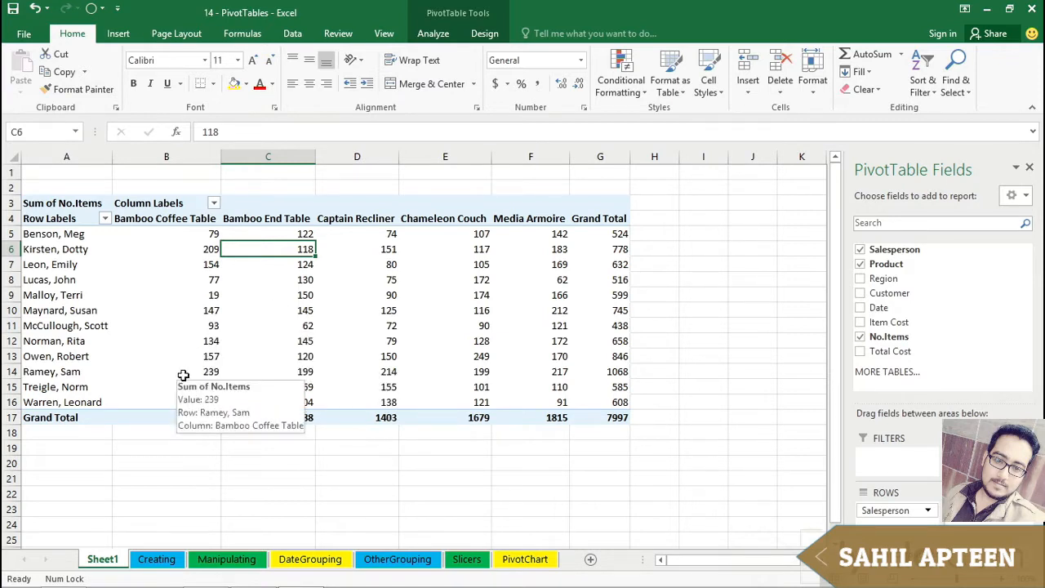
left_click(206, 309)
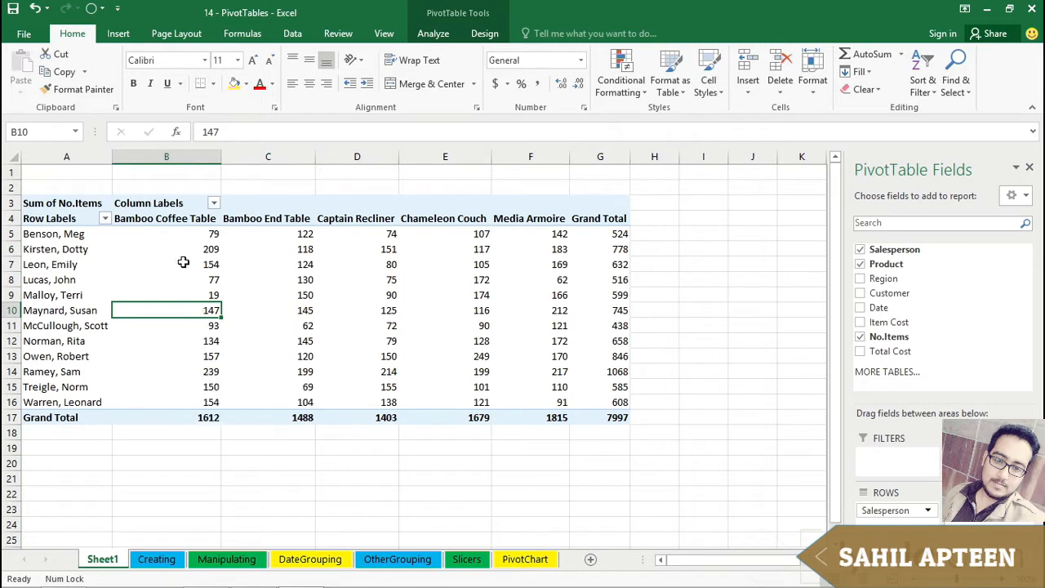
left_click_drag(177, 235, 558, 400)
left_click(623, 252)
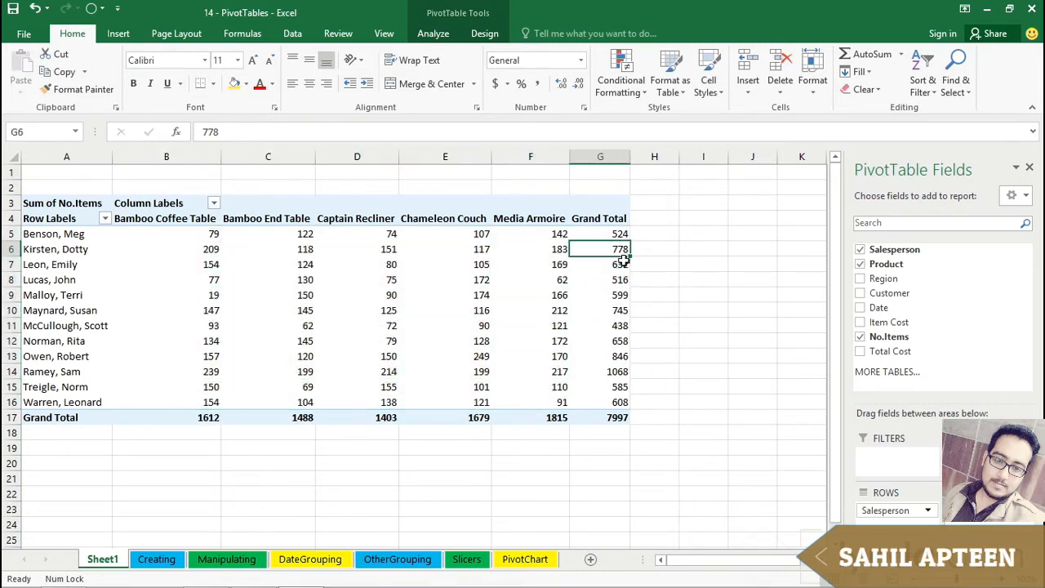
left_click(620, 280)
left_click(382, 417)
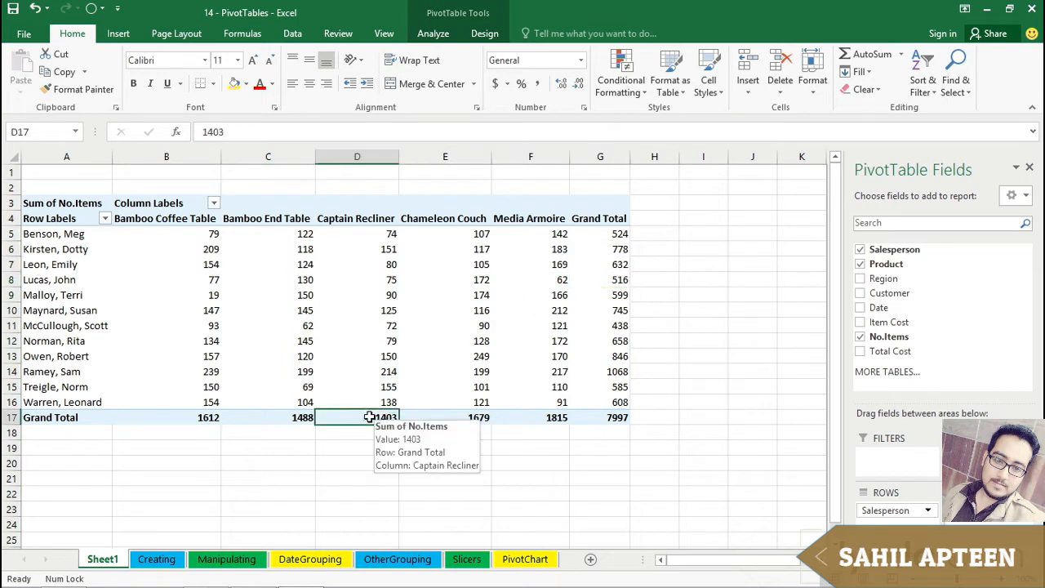
left_click(299, 417)
left_click(204, 418)
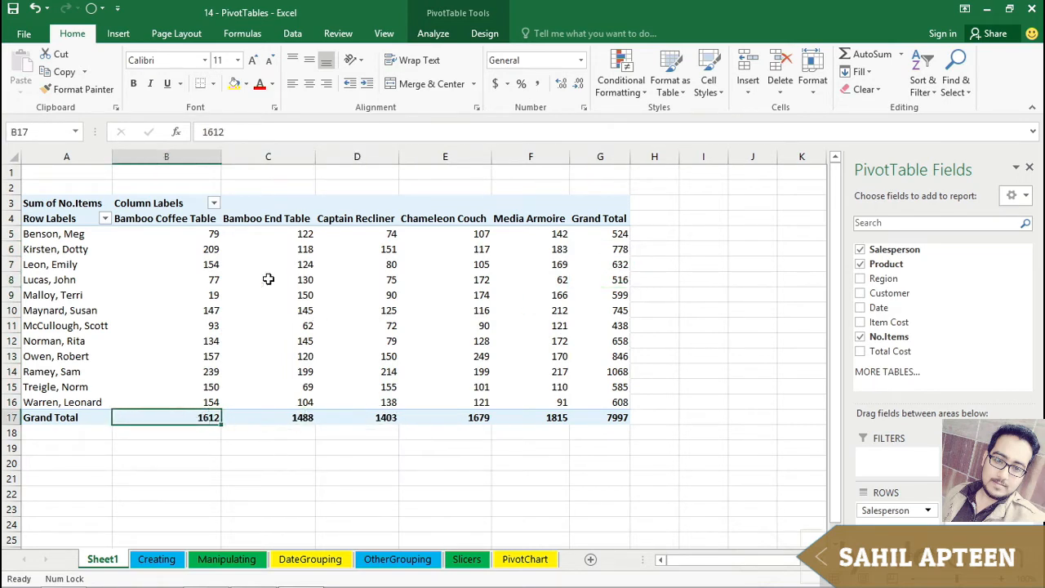
Check the PivotTable's Column Labels heading in B3 and its Row Labels heading in A4.
left_click(148, 202)
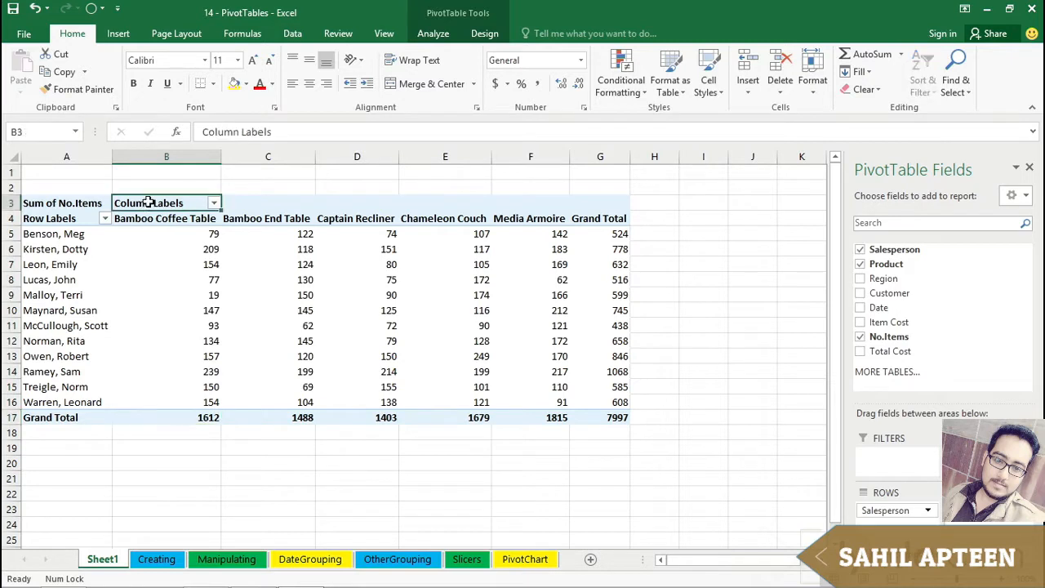
left_click(68, 218)
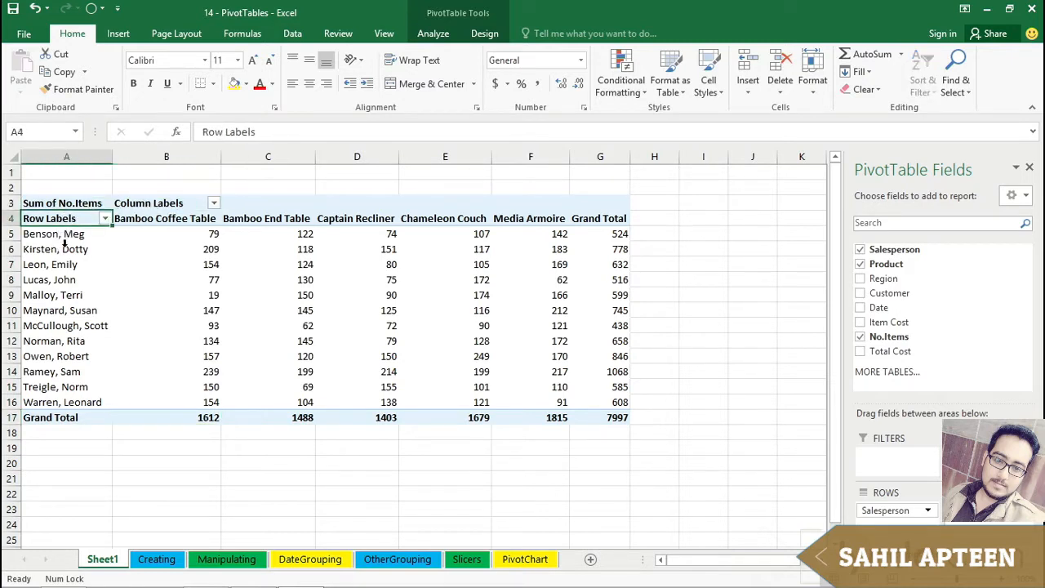
left_click(137, 205)
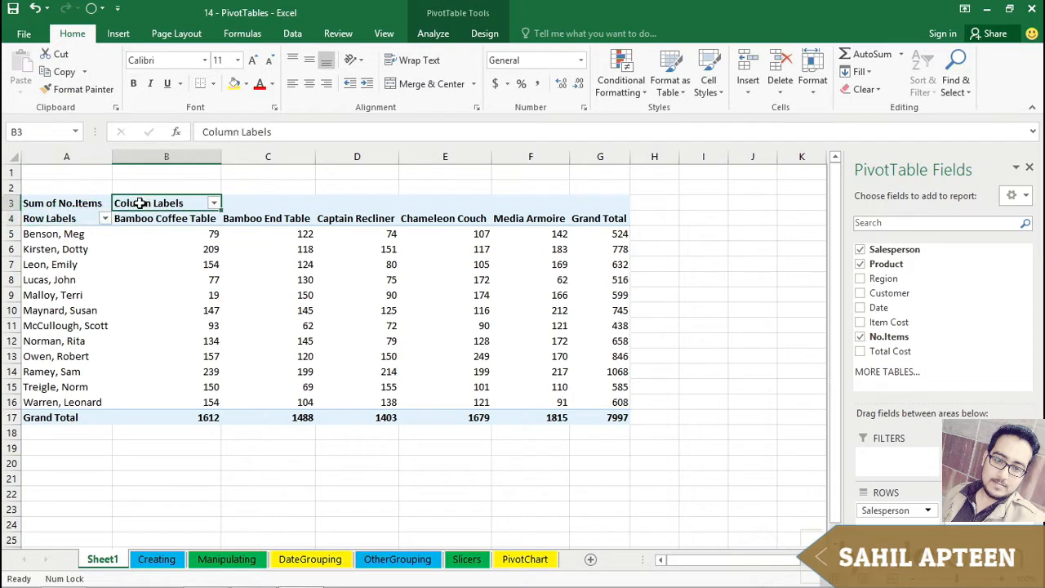
left_click(70, 218)
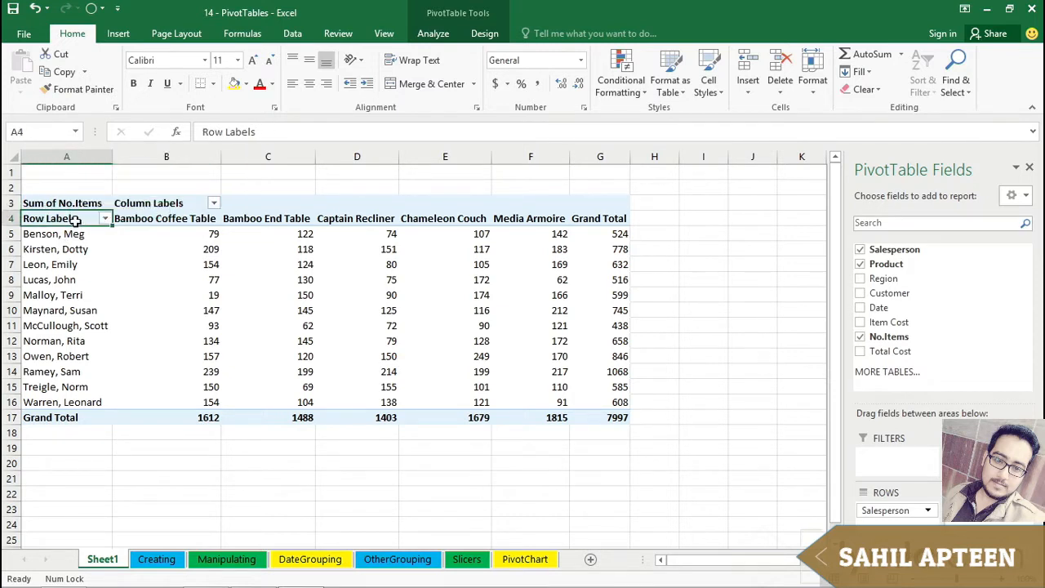
Enlarge the areas section of the PivotTable Fields list to show the fields assigned to Rows and Columns.
left_click(121, 203)
left_click(90, 216)
left_click_drag(959, 405, 949, 348)
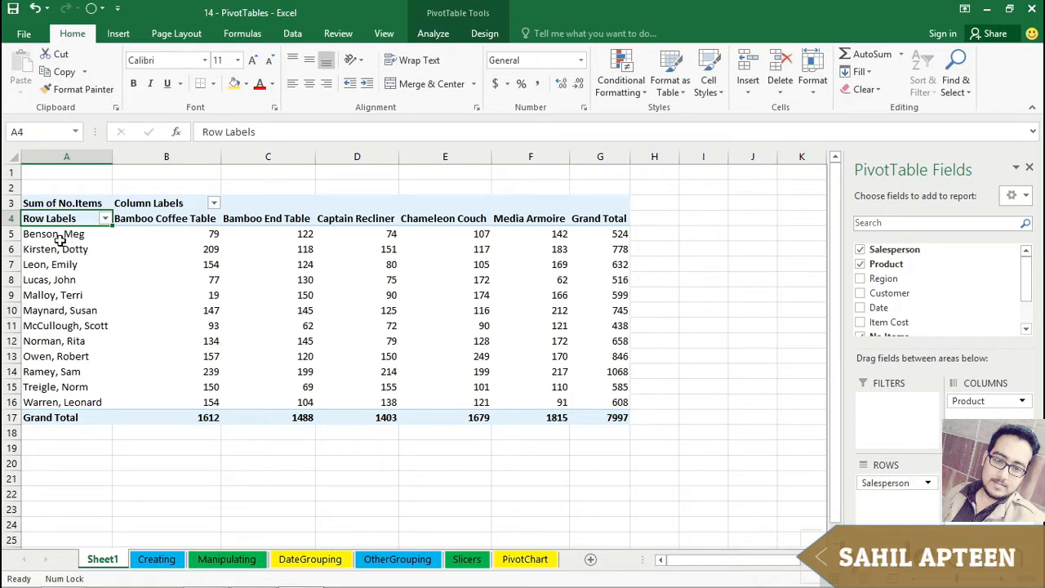
Examine the PivotTable's salesperson labels in A5:A16, product headings in B4:F4 and values with totals in B5:G17.
left_click_drag(61, 233, 84, 397)
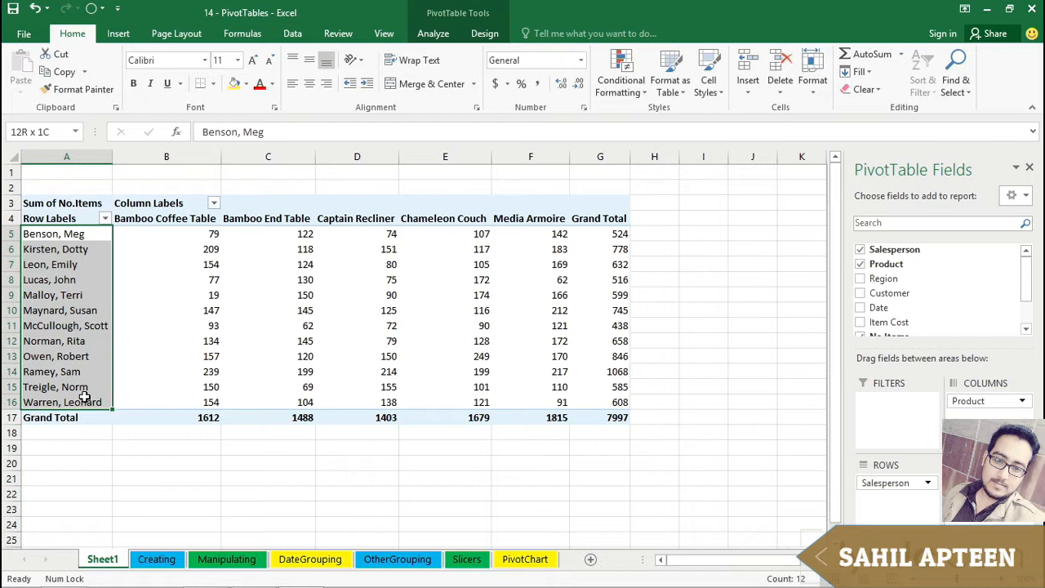
left_click_drag(84, 397, 80, 392)
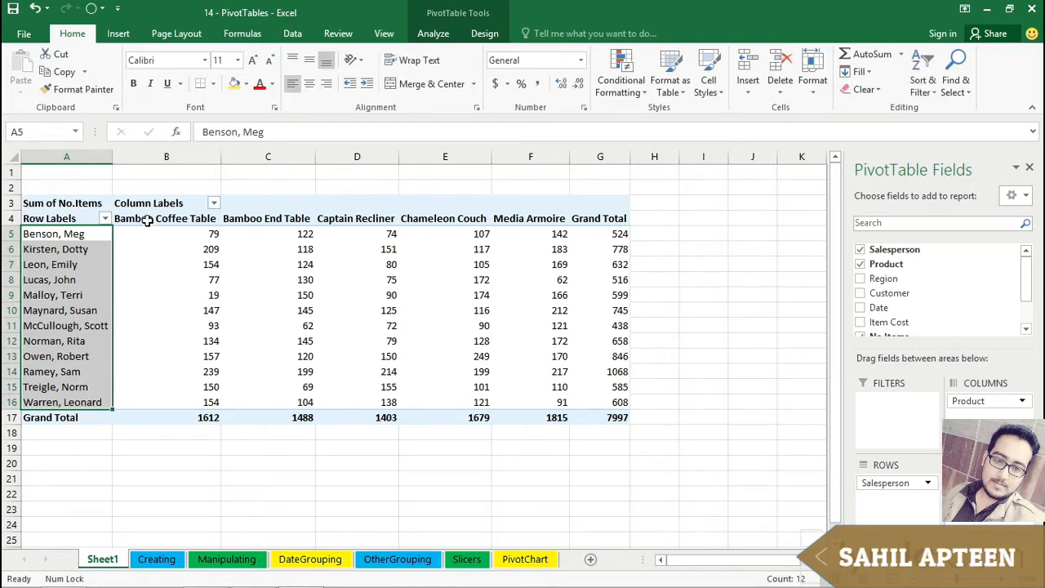
left_click_drag(152, 218, 539, 219)
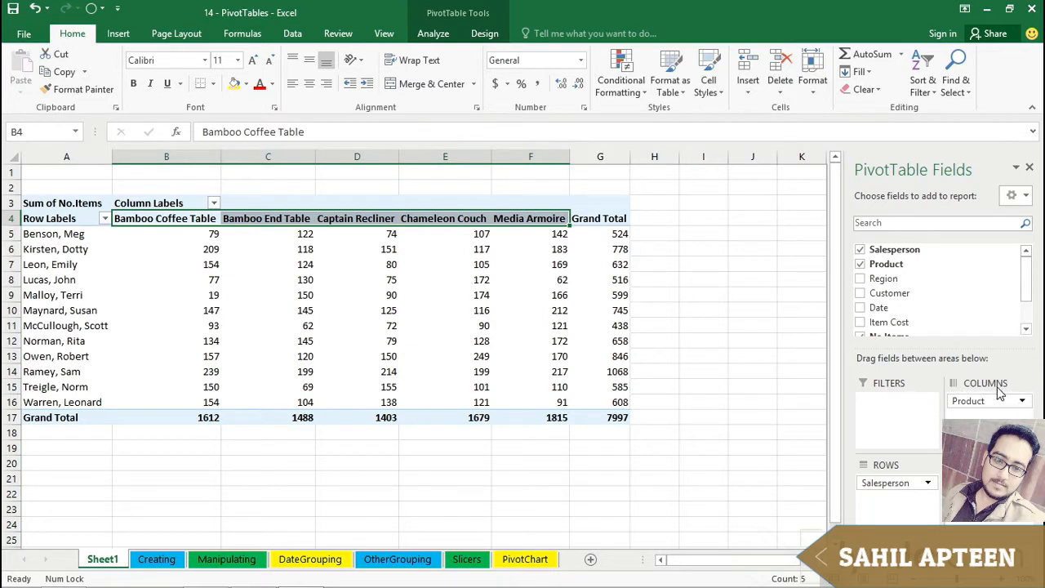
left_click_drag(208, 234, 606, 417)
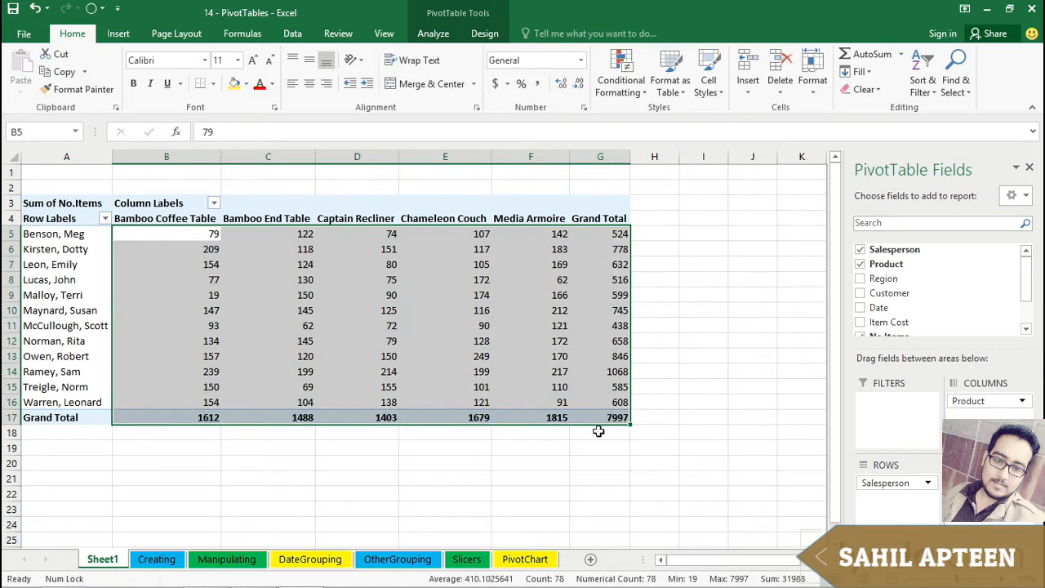
left_click(288, 280)
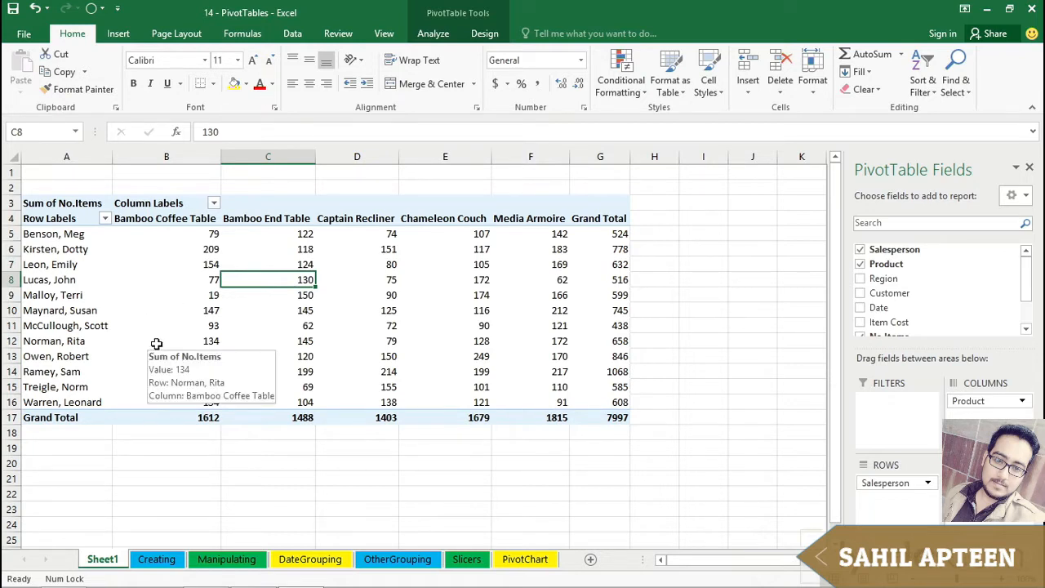
Check the generic headings in A4 and B3 and review the Analyze and Design options available for the PivotTable.
left_click(73, 219)
left_click(141, 202)
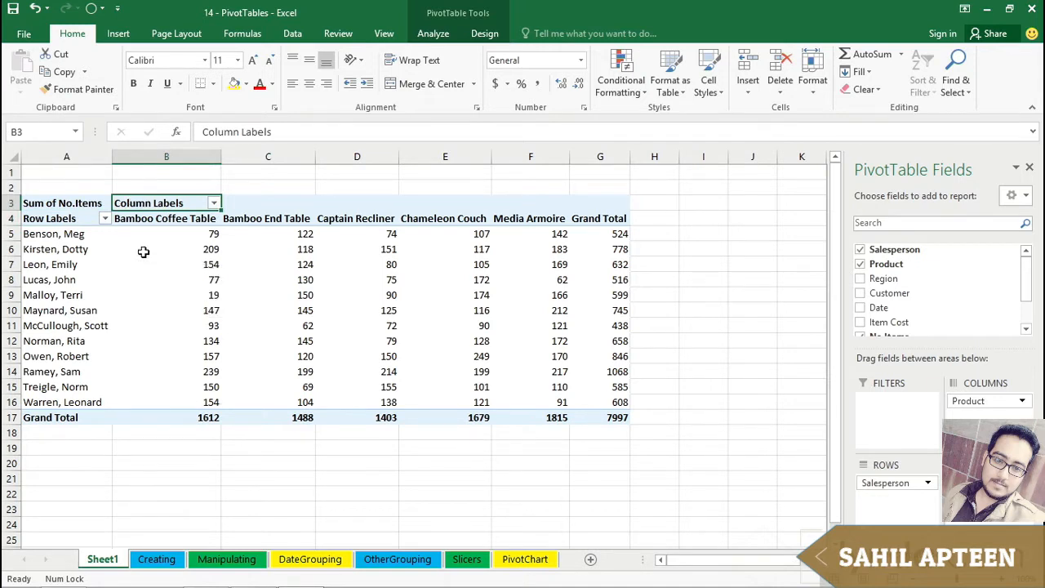
left_click(64, 218)
left_click(121, 203)
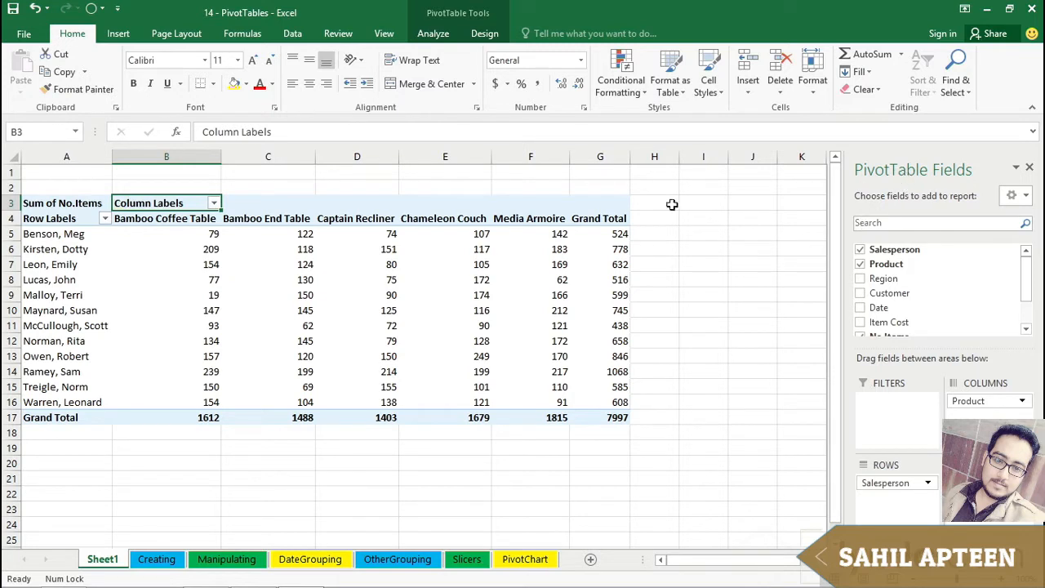
left_click(433, 33)
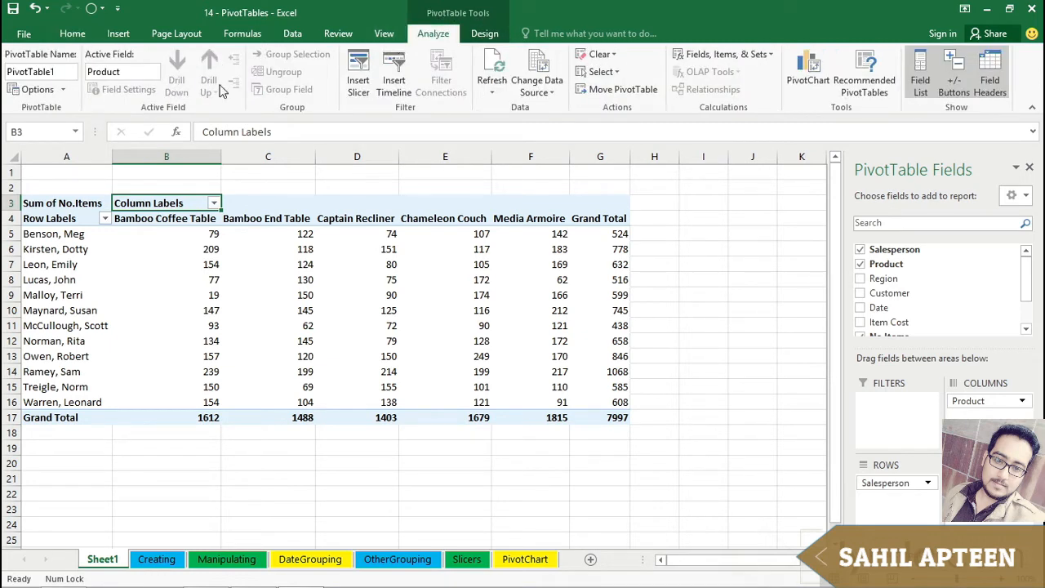
left_click(485, 33)
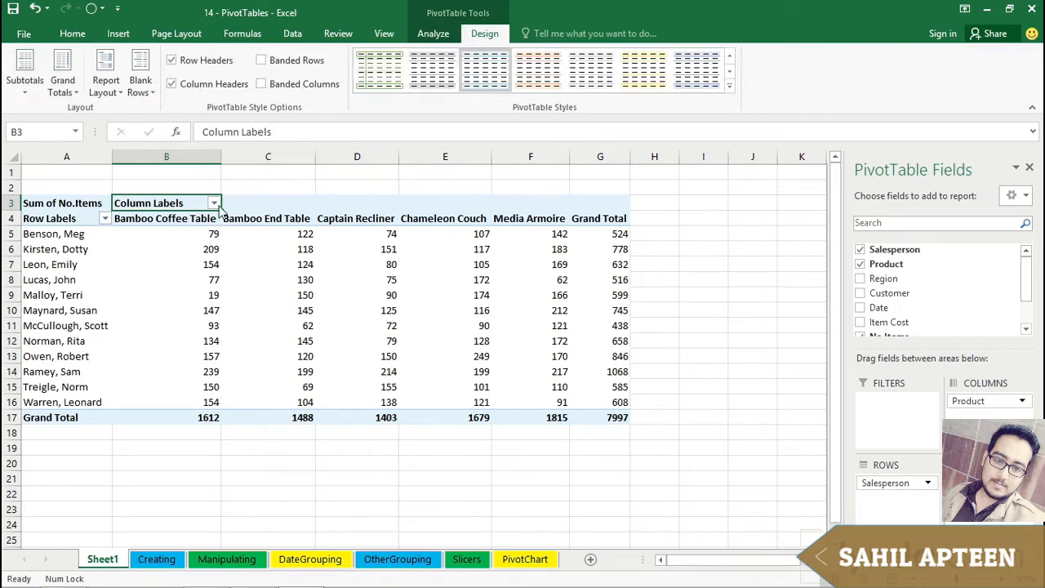
left_click(252, 172)
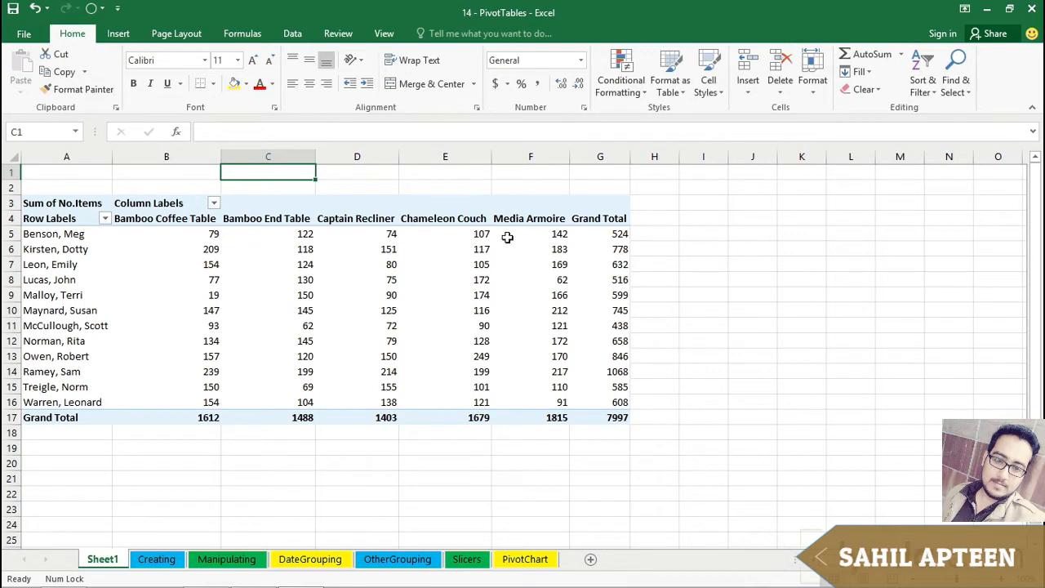
left_click(296, 249)
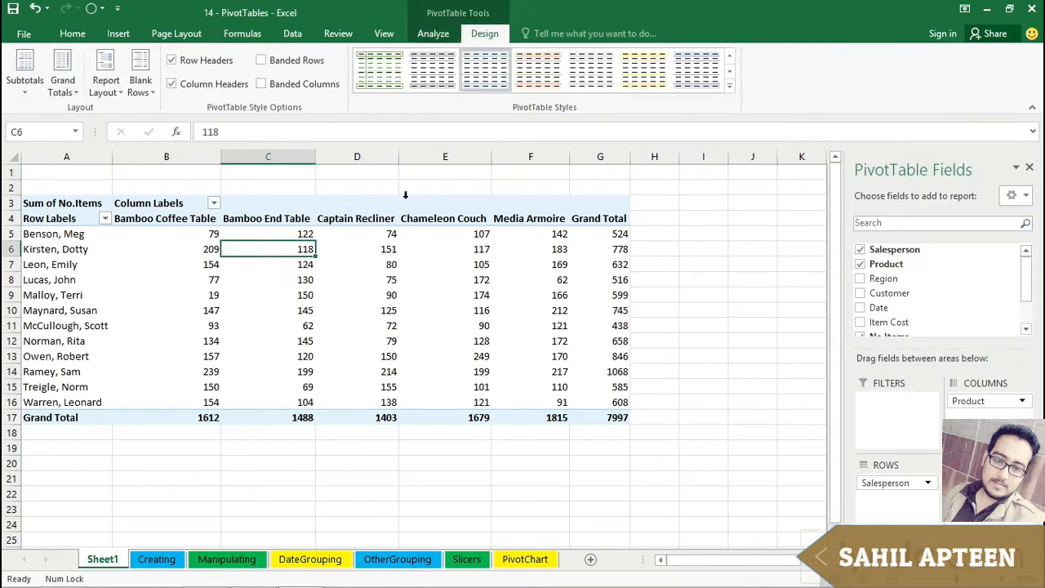
Hide the PivotTable's field headers, review the remaining row labels, and show the headers again.
left_click(434, 36)
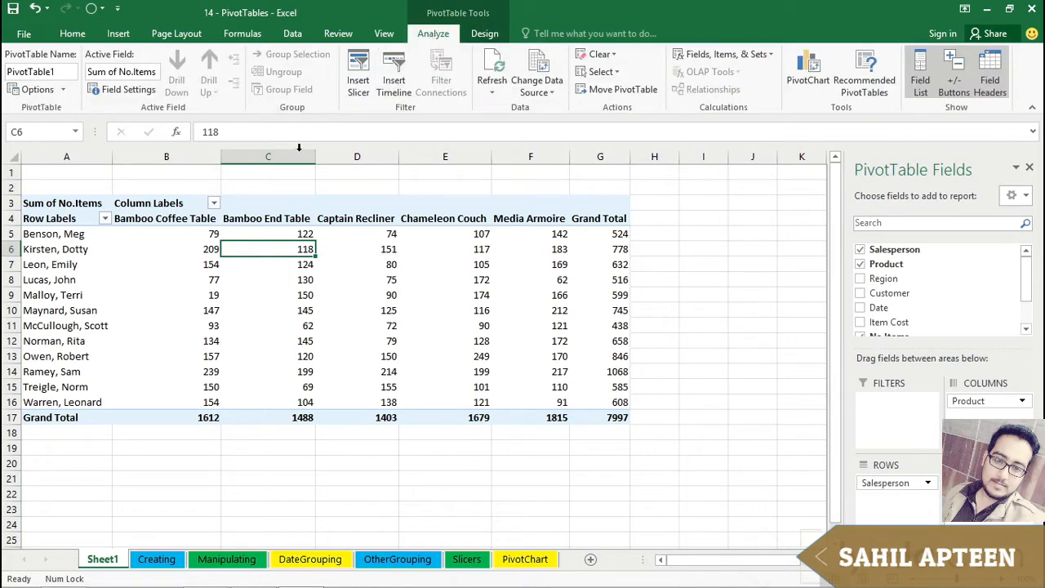
left_click(118, 209)
left_click(77, 220)
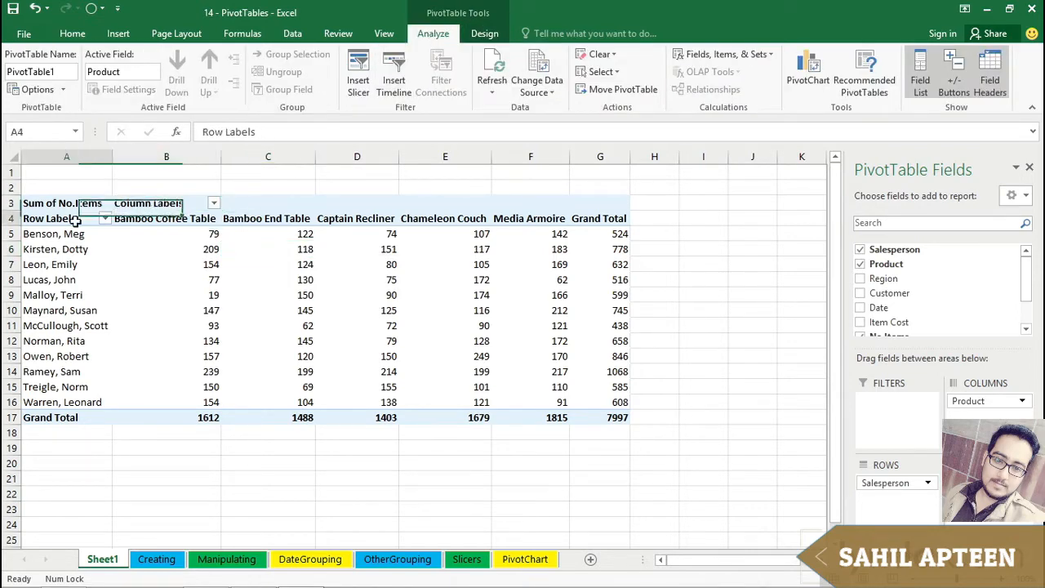
left_click(150, 204)
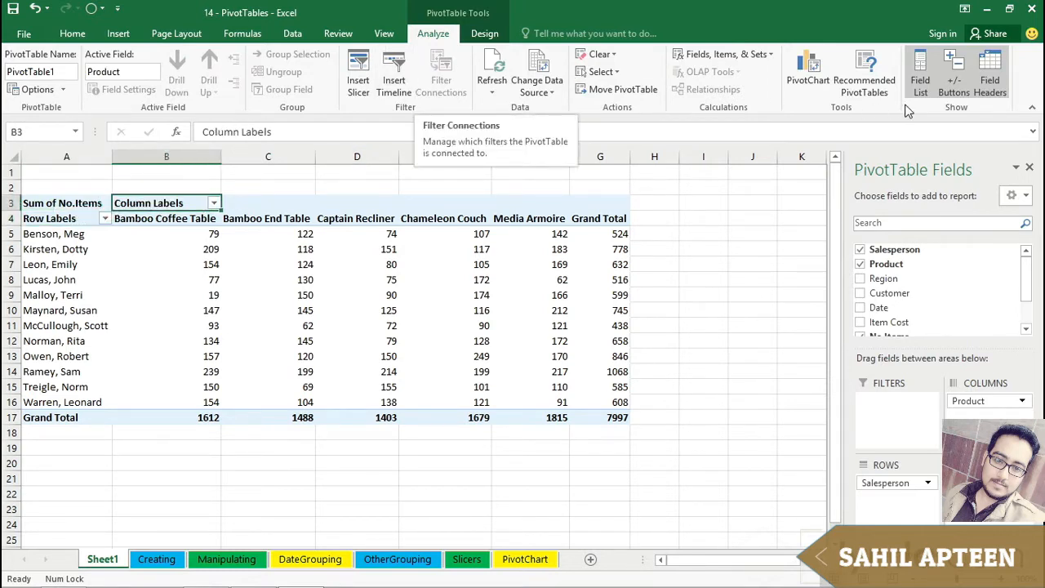
left_click(992, 82)
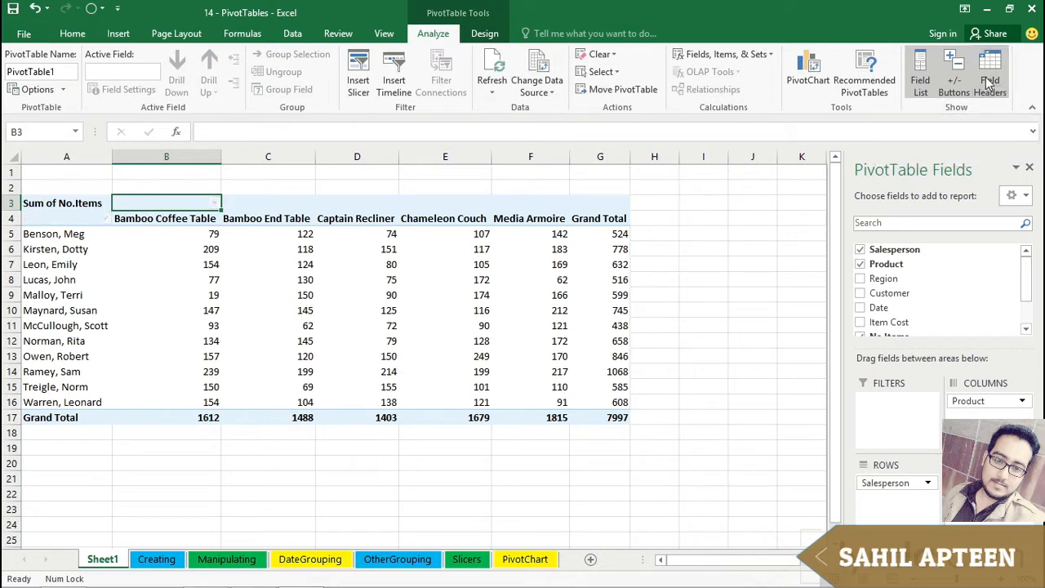
left_click(214, 220)
left_click(75, 258)
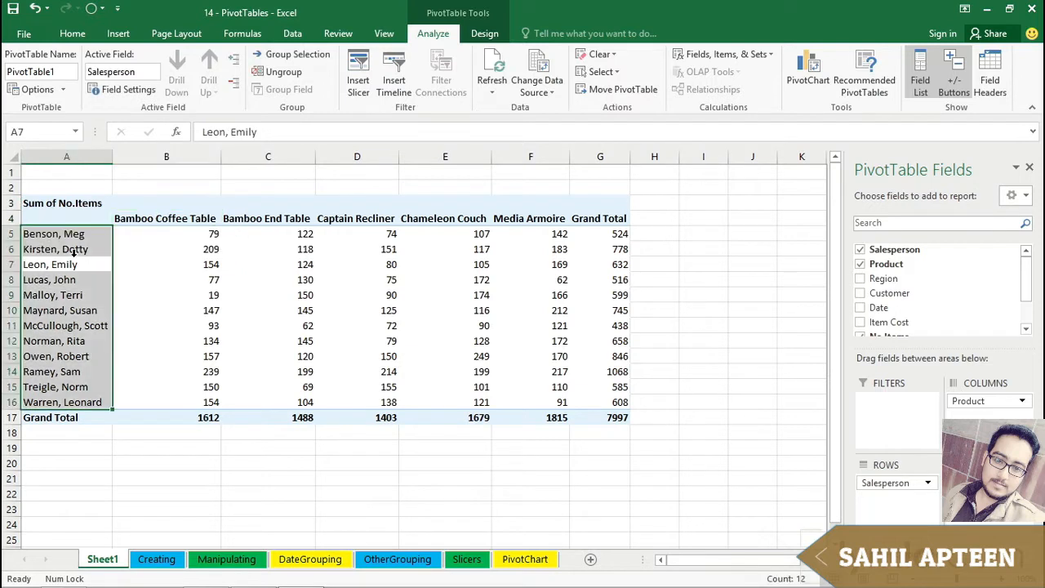
left_click(82, 252)
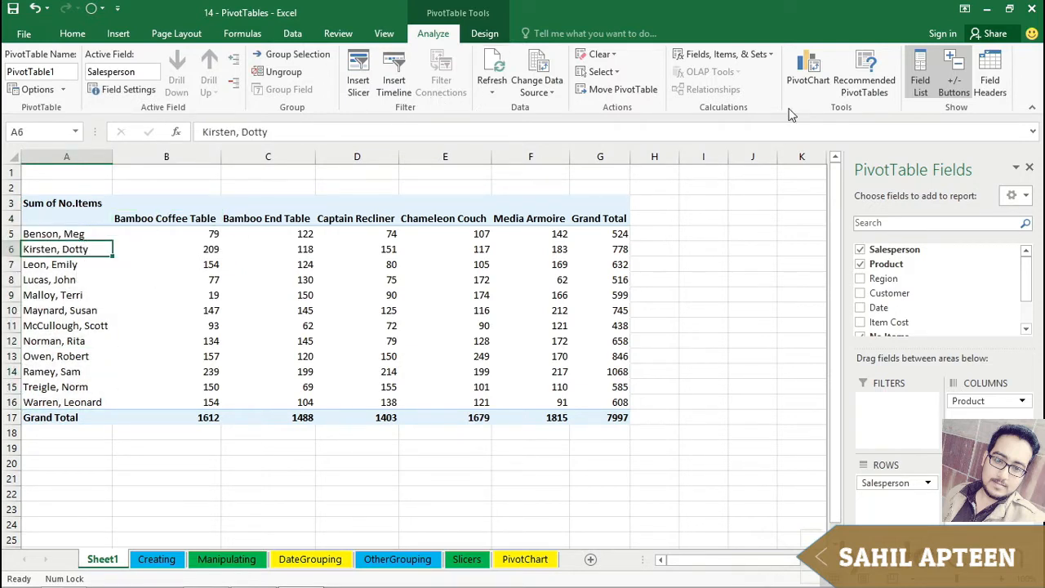
left_click(993, 80)
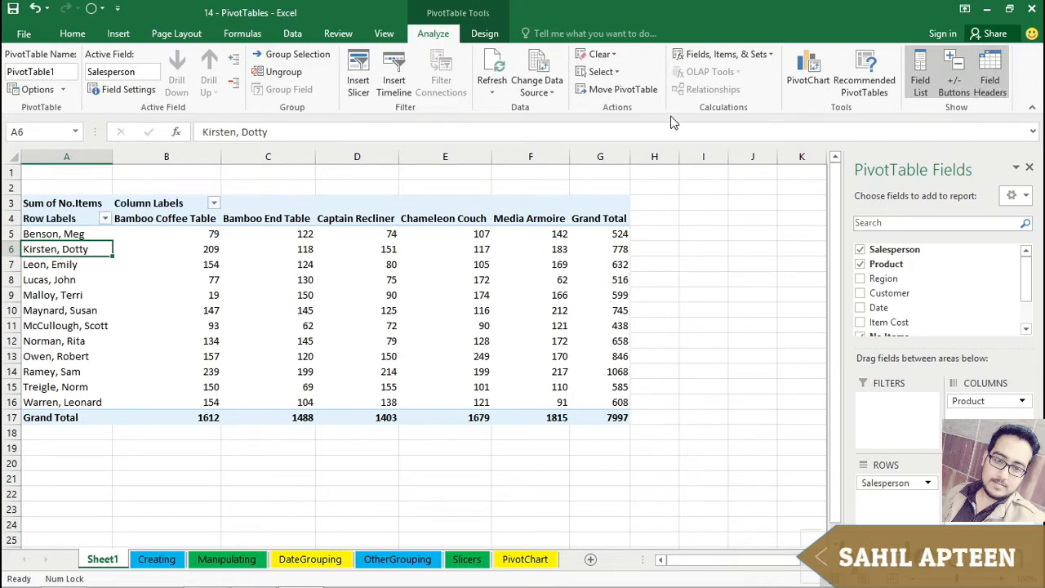
Change the PivotTable's report layout to Outline Form.
left_click(484, 34)
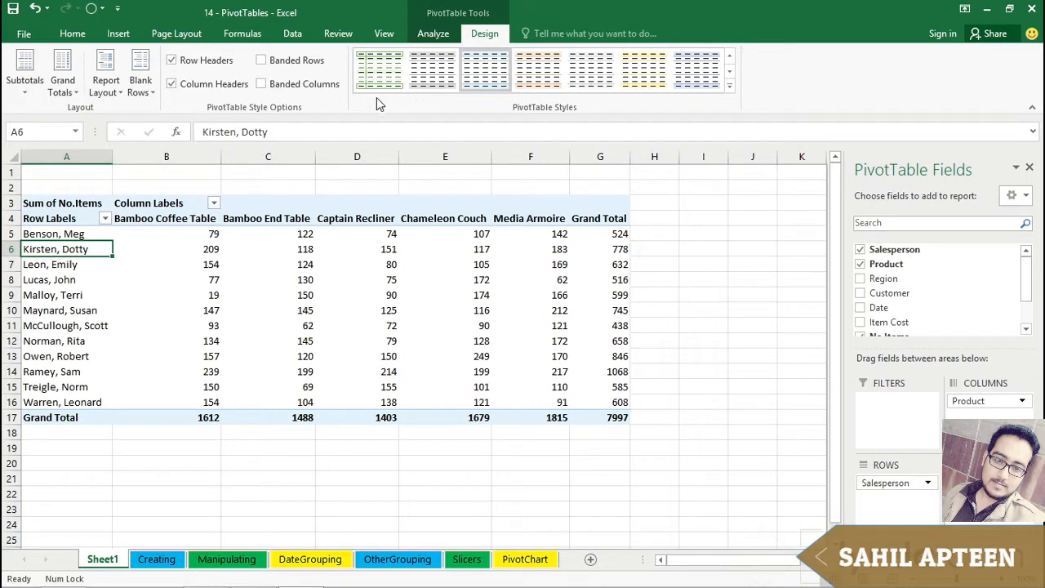
left_click(106, 69)
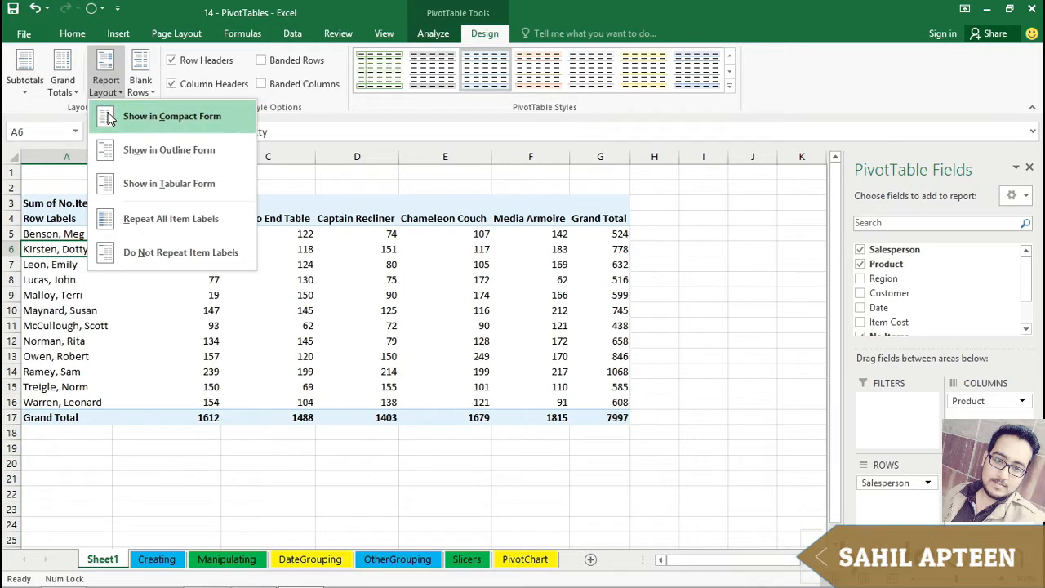
left_click(169, 149)
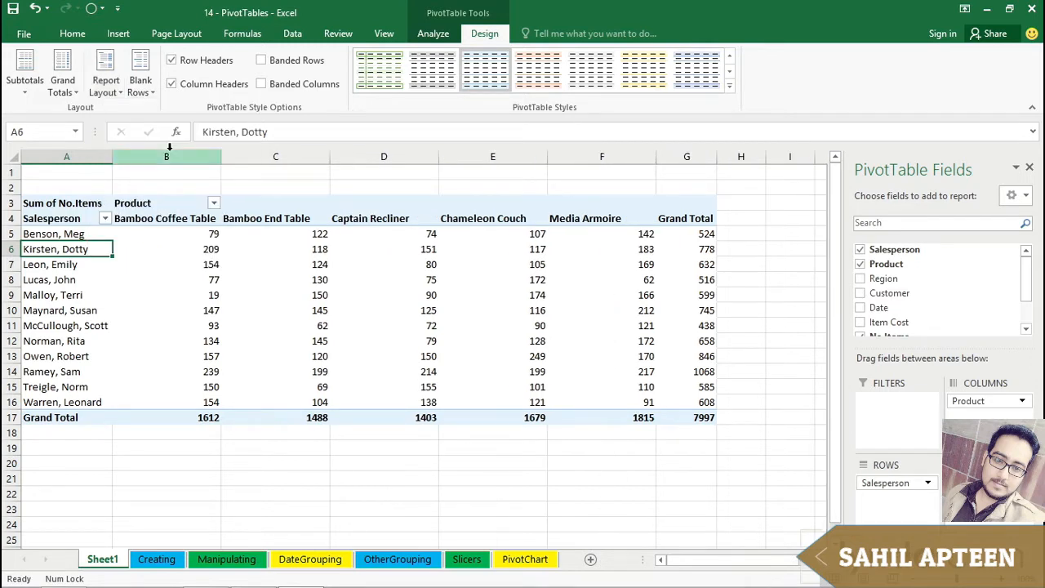
Change the PivotTable's report layout to Tabular Form and check the field headings in A4 and B3.
left_click(105, 70)
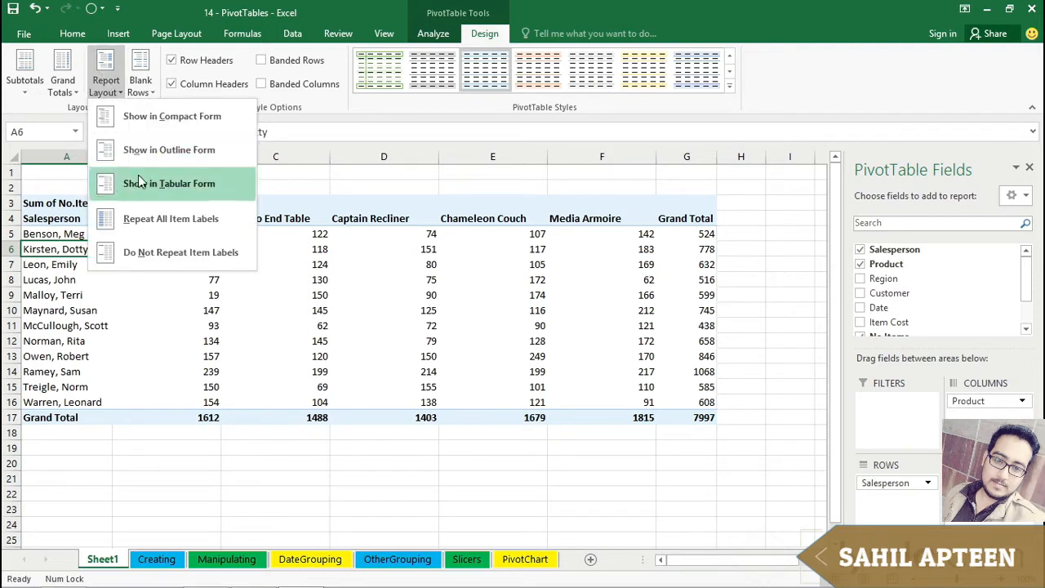
left_click(164, 187)
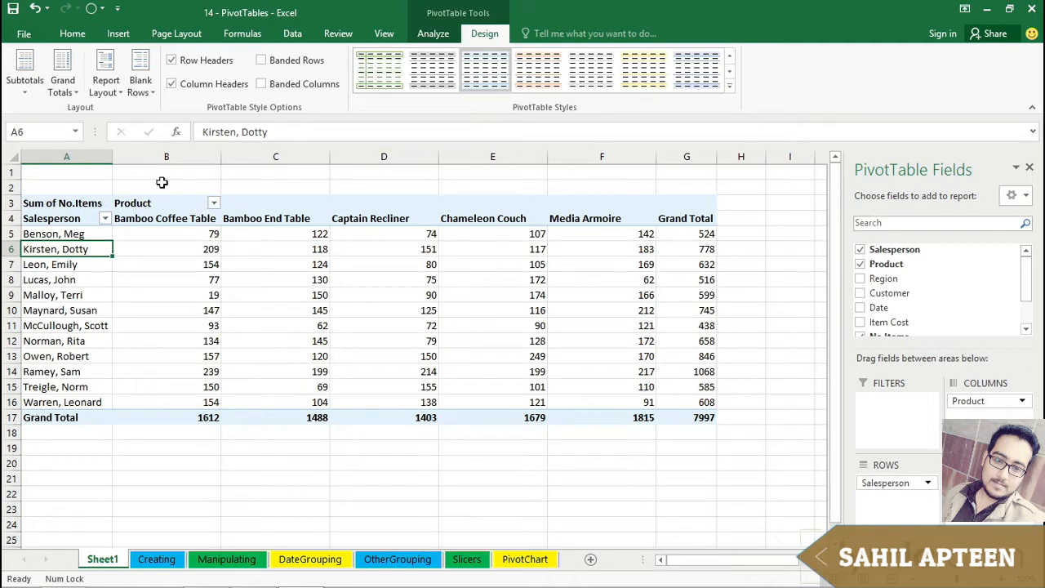
left_click(72, 218)
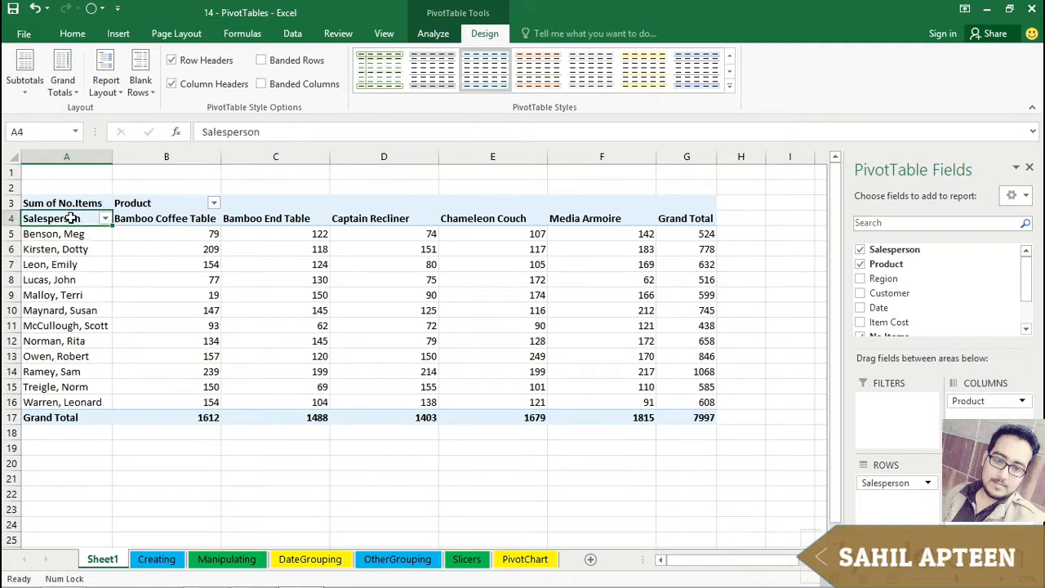
left_click(147, 202)
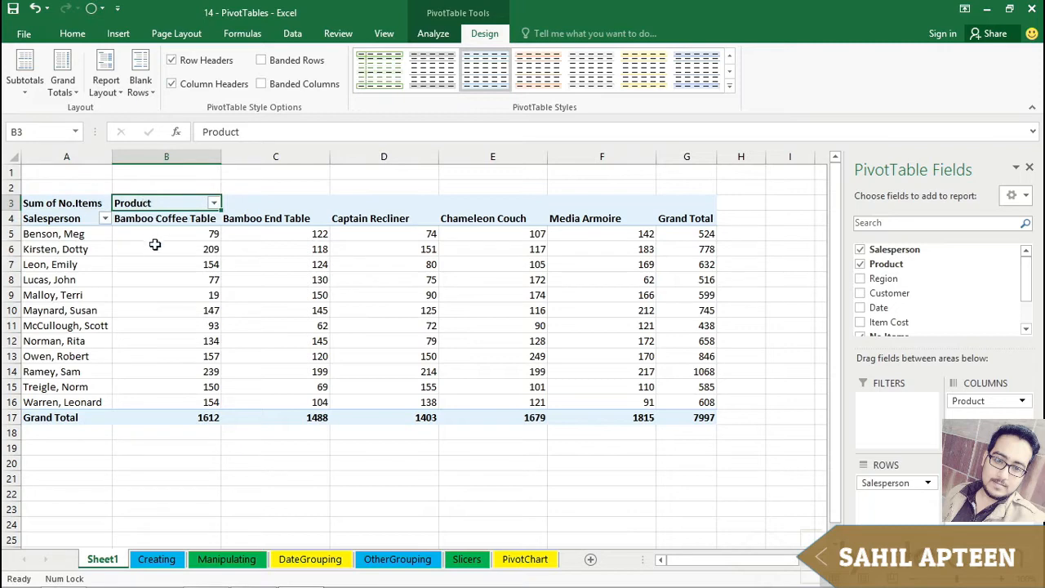
Autofit the width of all columns on the PivotTable sheet.
mouse_move(184, 289)
left_click(13, 155)
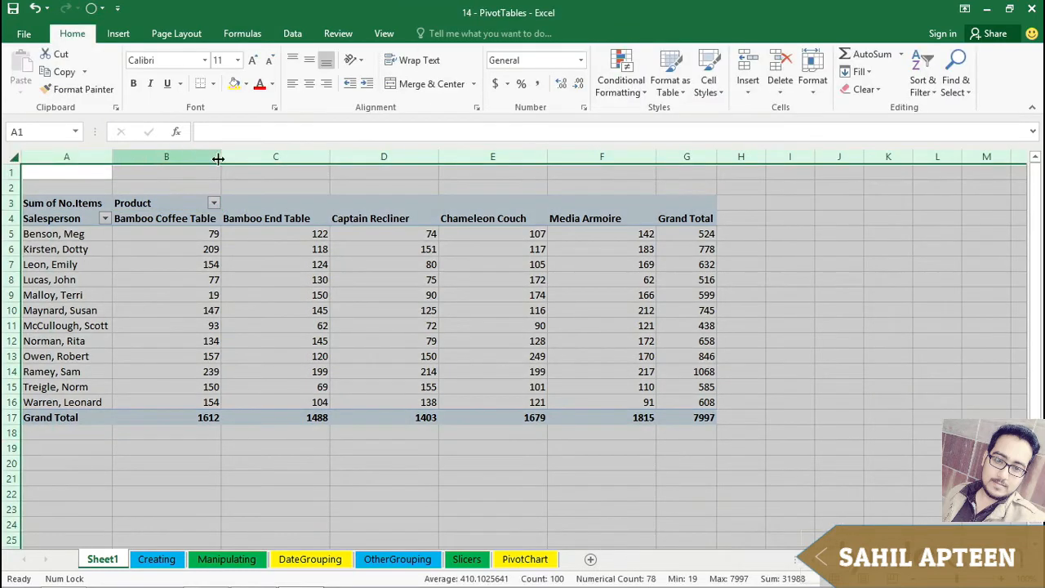
double_click(328, 159)
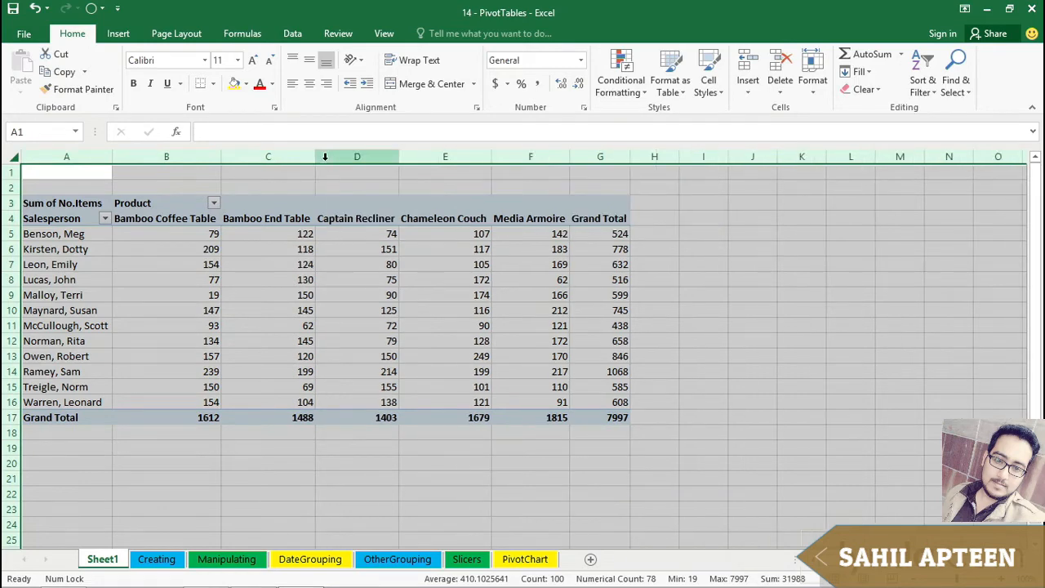
Check that the product headings in B4:F4 fit their columns.
left_click_drag(167, 211, 392, 214)
left_click(255, 221)
left_click_drag(168, 218, 532, 224)
left_click(527, 261)
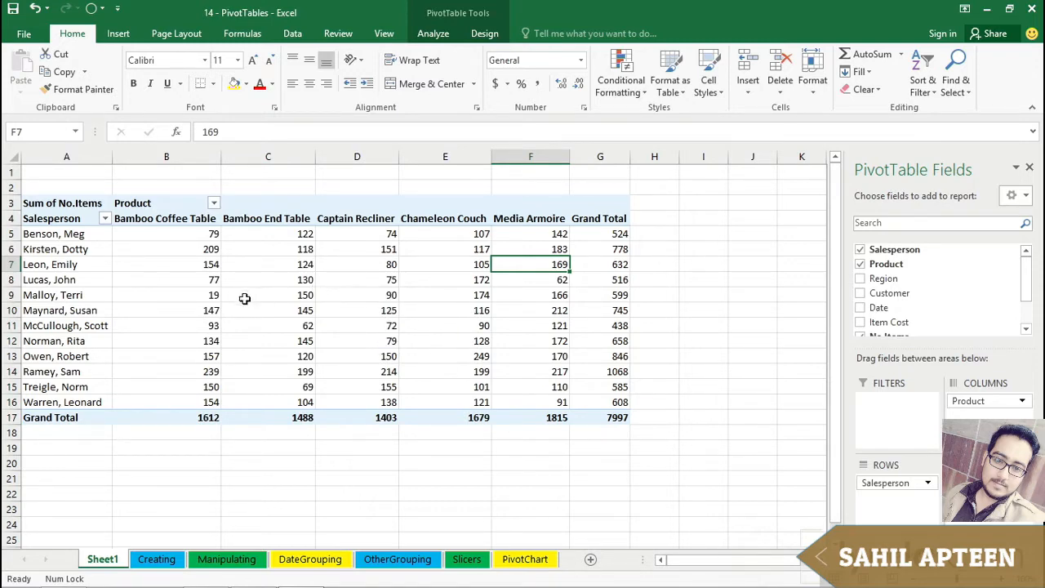
Review the source sales list on the Creating sheet and the PivotTable insert command, and return to Sheet1.
left_click(153, 560)
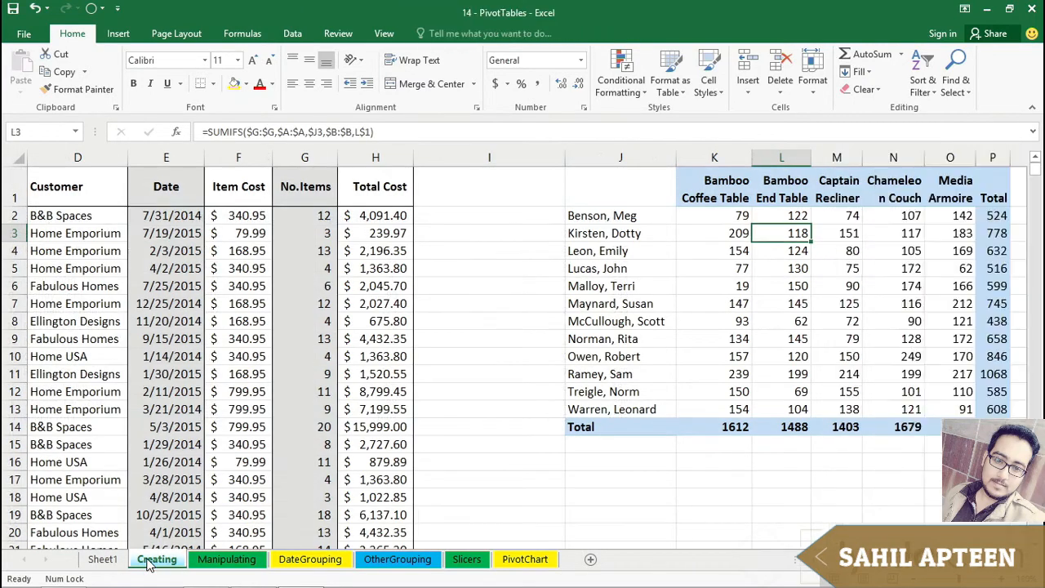
left_click(175, 264)
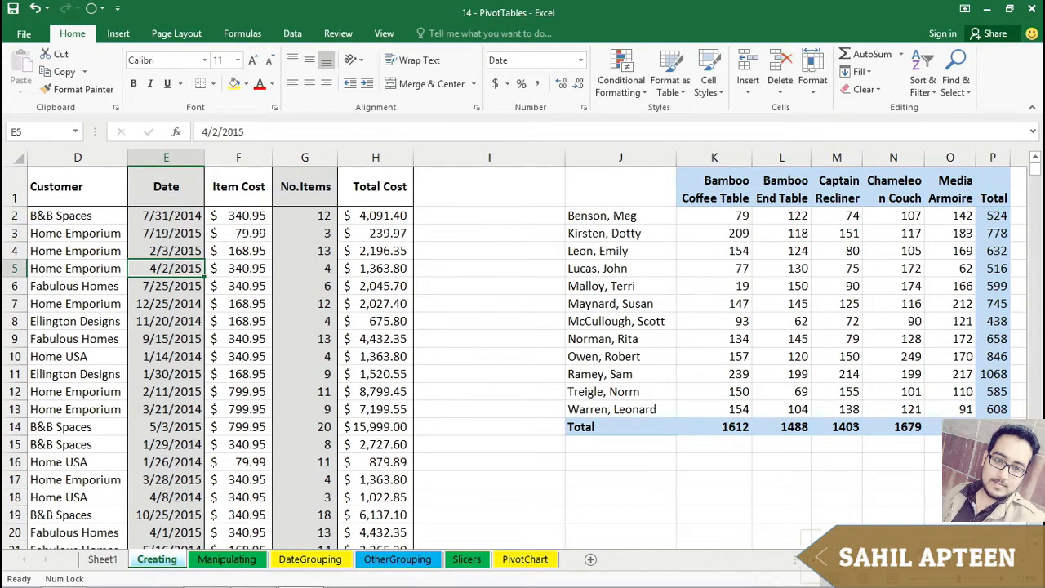
scroll(527, 350, "left", 3)
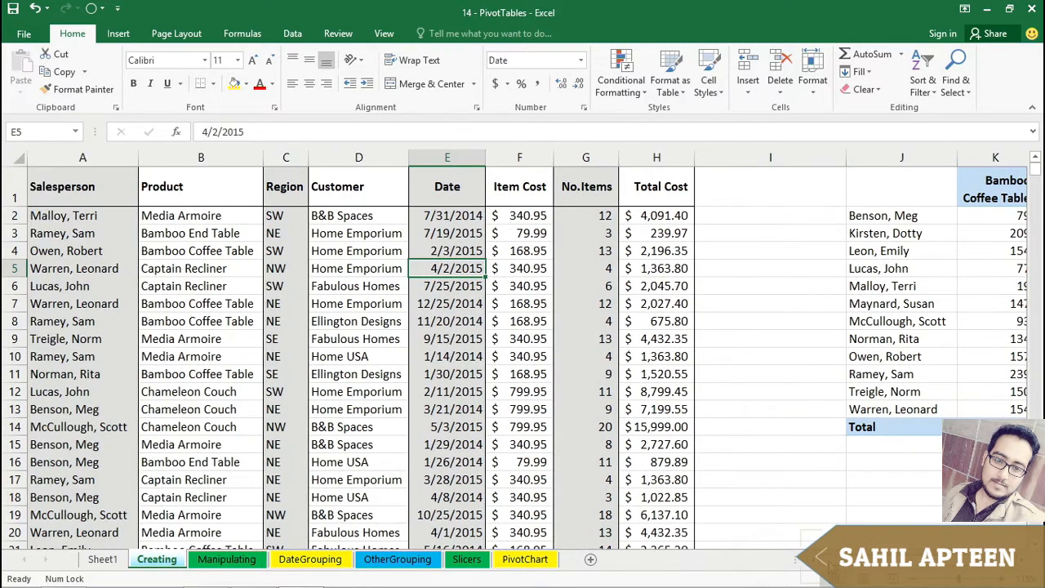
left_click(254, 253)
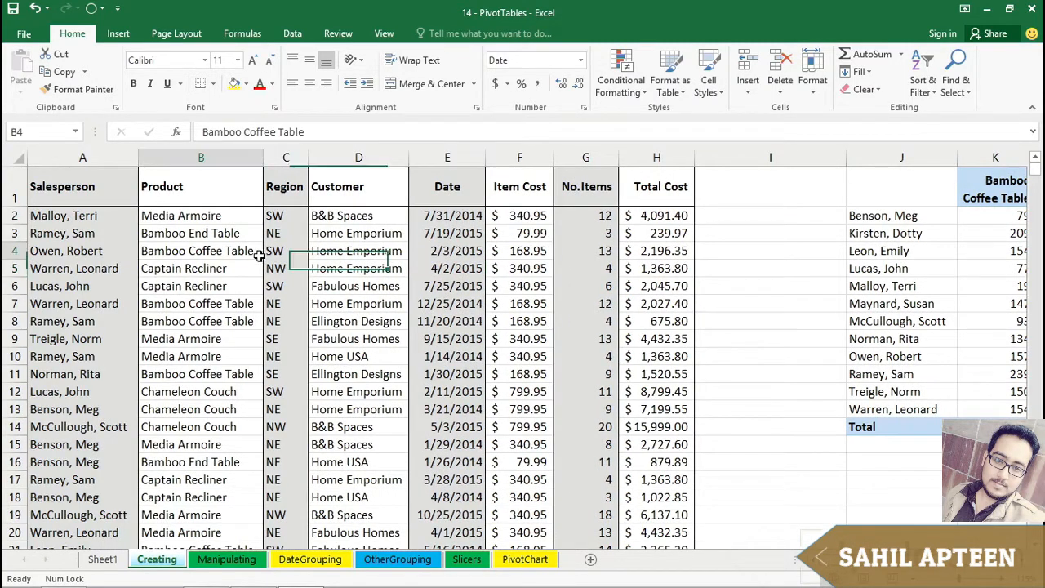
left_click(122, 37)
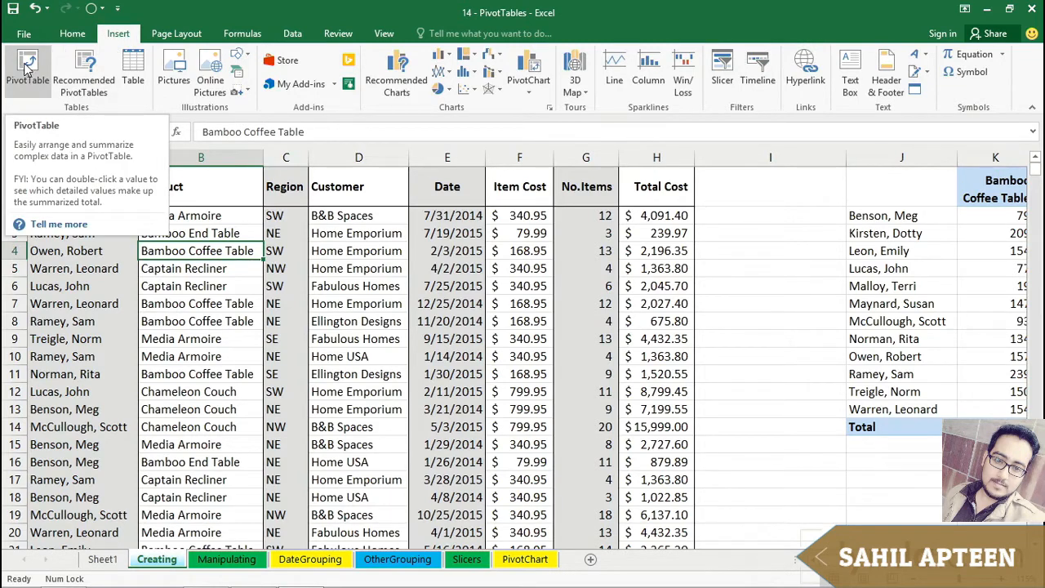
left_click(102, 560)
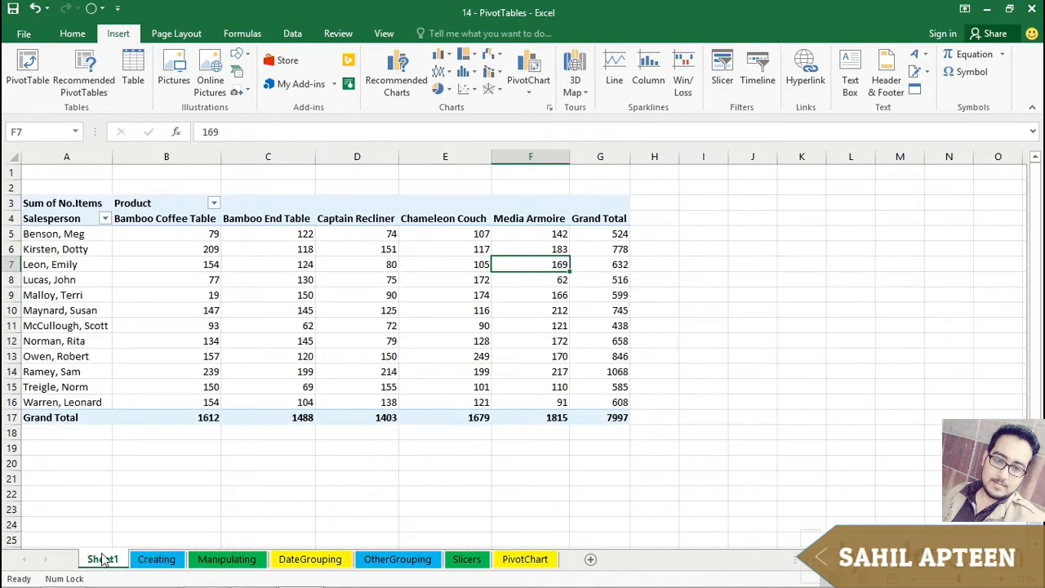
Show the field list for the Sheet1 PivotTable and look through its available fields.
left_click(54, 299)
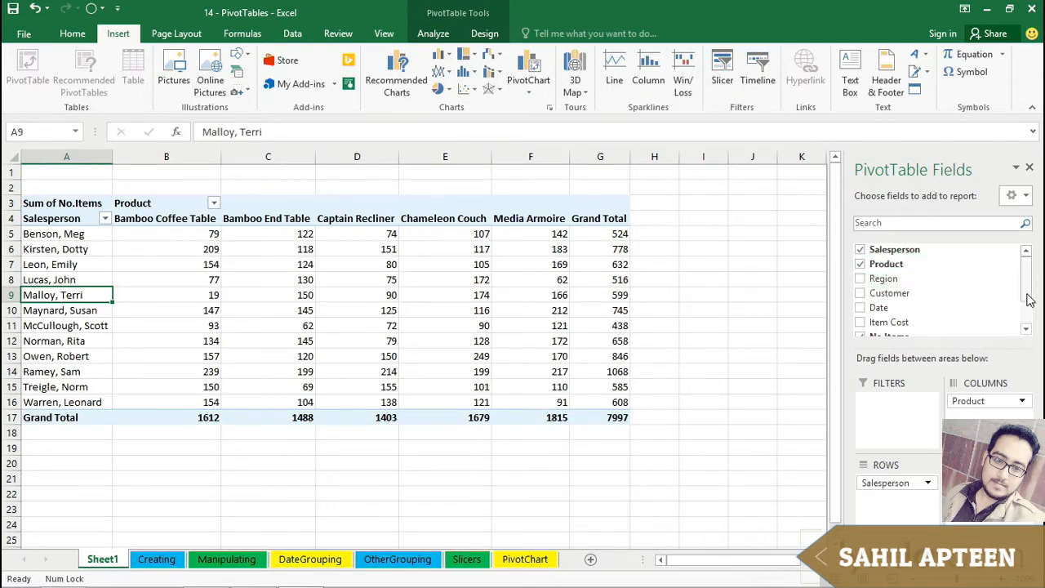
left_click_drag(1028, 297, 1029, 289)
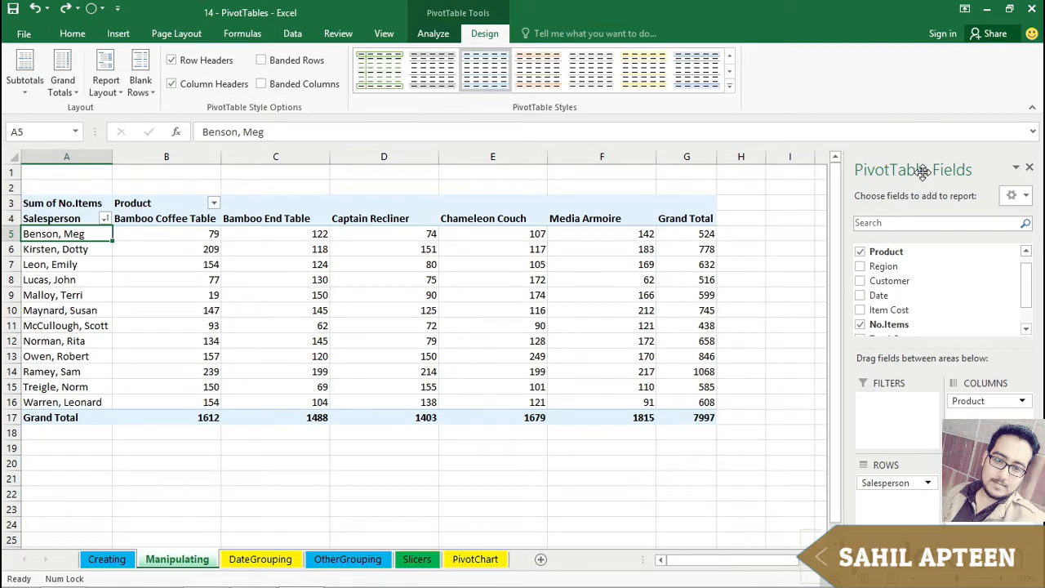
Undock the PivotTable Fields pane on the Manipulating sheet, enlarge it and its field list section, and place it clear of the Grand Total column.
left_click_drag(923, 172, 770, 181)
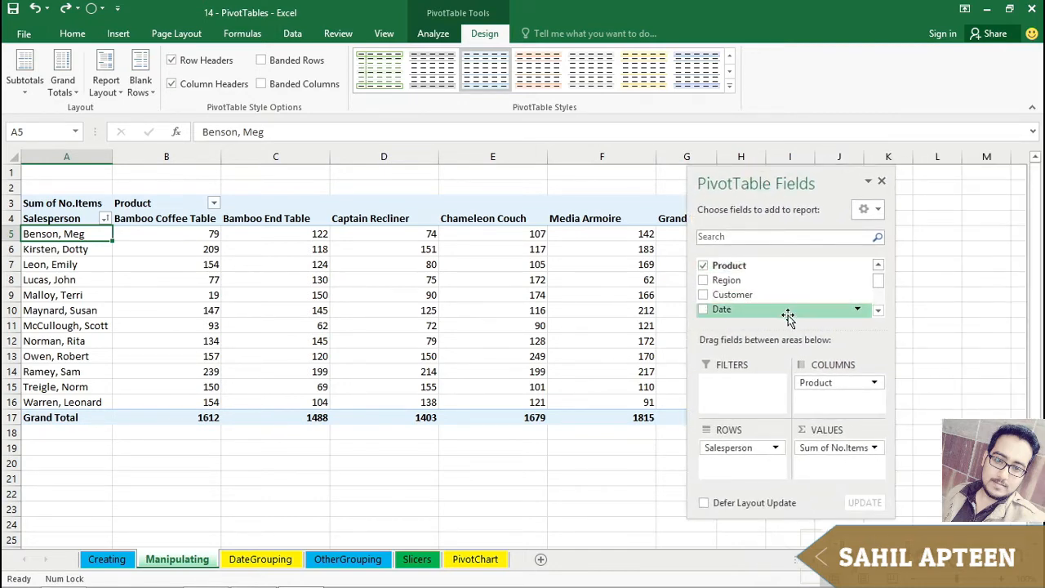
left_click_drag(895, 518, 910, 546)
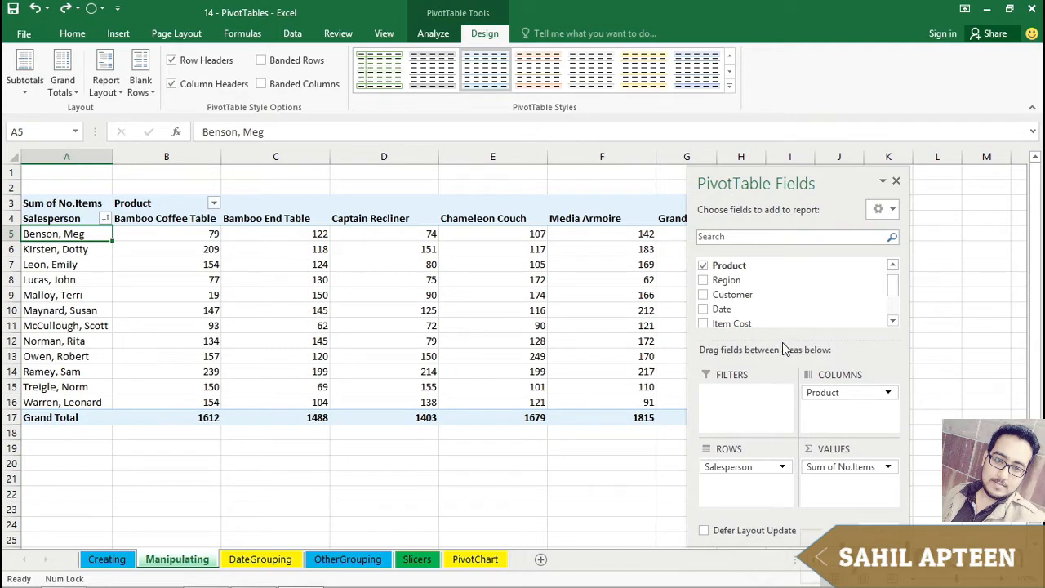
left_click_drag(784, 340, 786, 373)
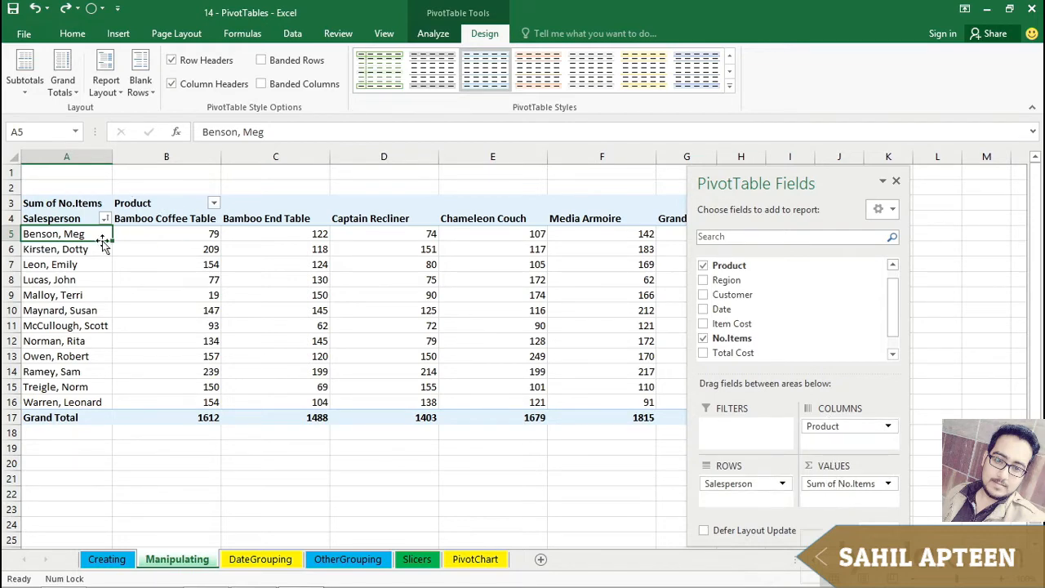
left_click_drag(712, 184, 788, 179)
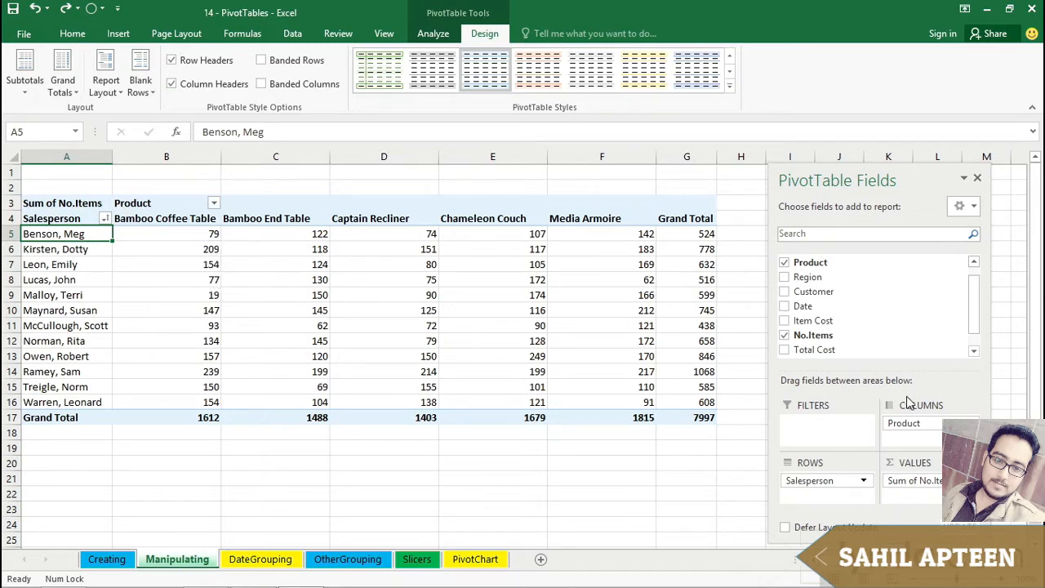
Replace the Product field with Customer in the PivotTable's columns area.
mouse_move(905, 422)
left_mouse_down()
mouse_move(923, 429)
mouse_move(1012, 405)
mouse_move(906, 423)
left_mouse_up()
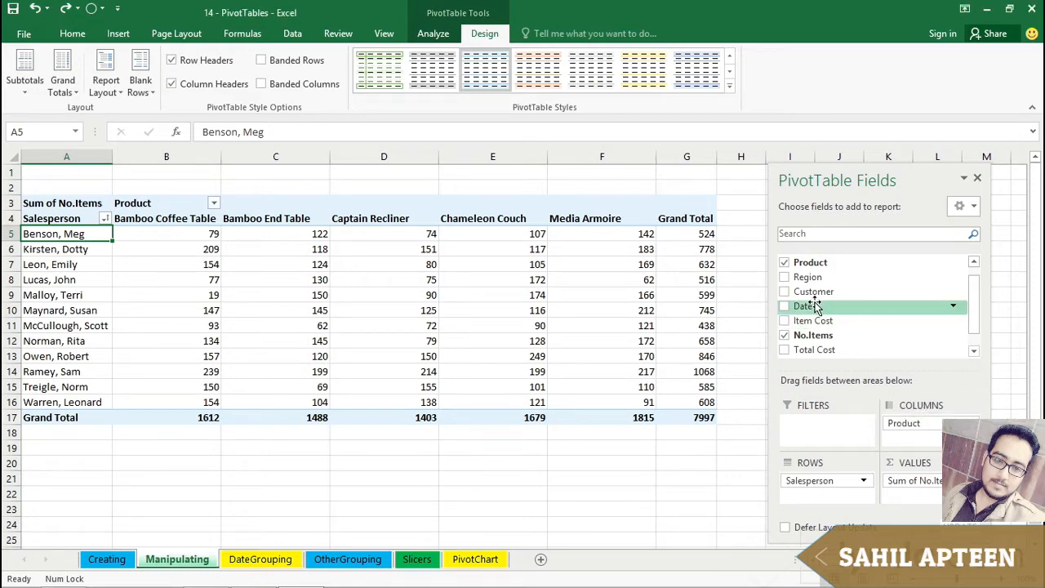
left_click(785, 263)
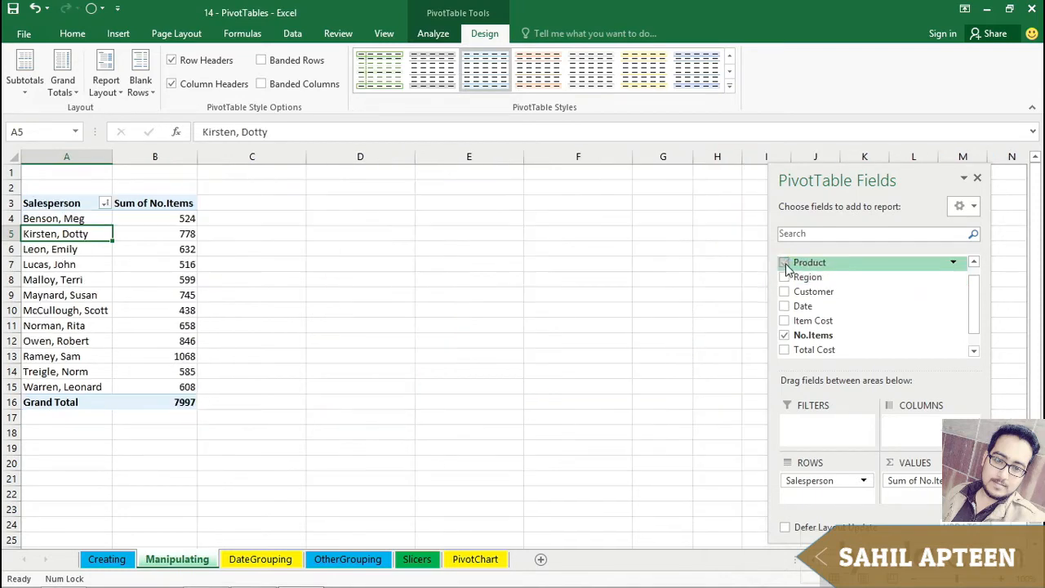
scroll(978, 301, "up", 1)
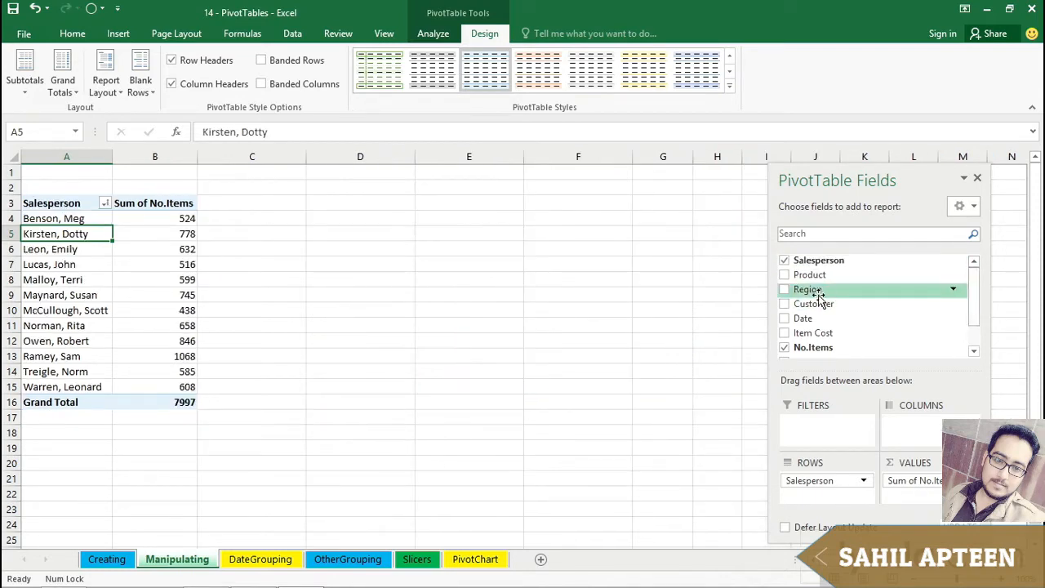
left_click_drag(819, 304, 915, 429)
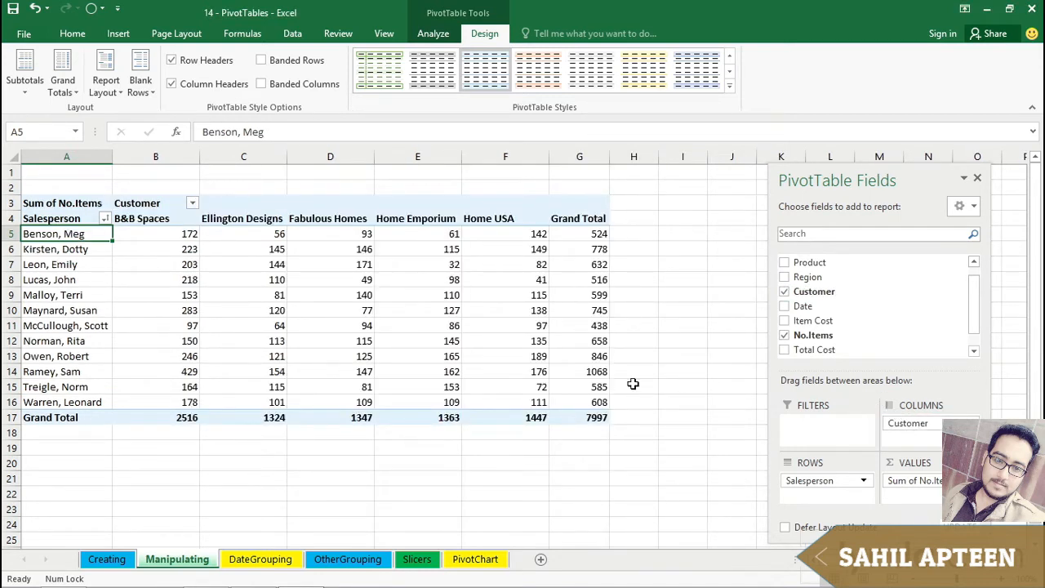
Check the overall grand total, the salesperson totals and the customer values in B5:F16.
left_click(577, 418)
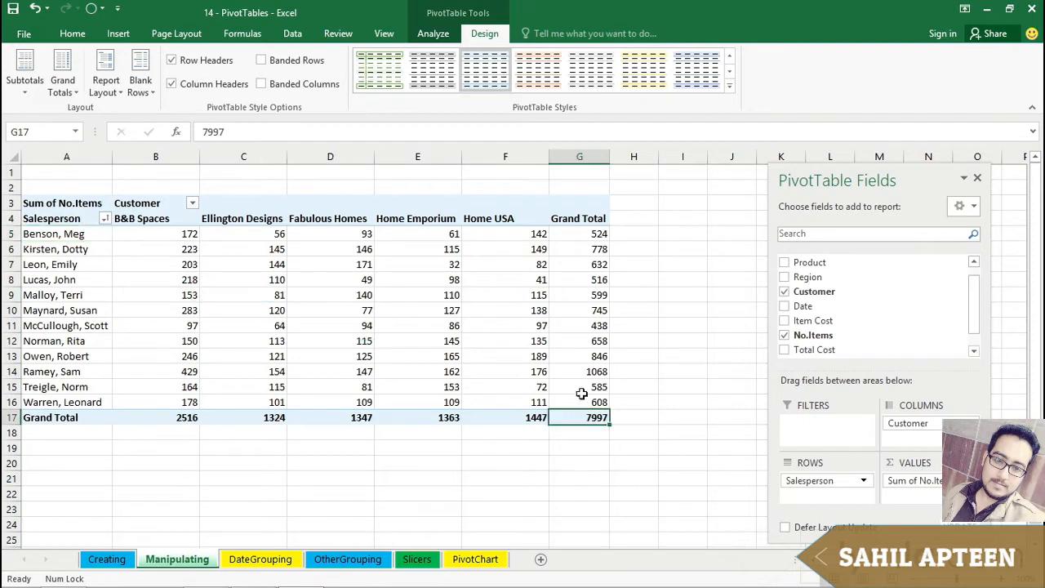
left_click_drag(579, 249, 600, 402)
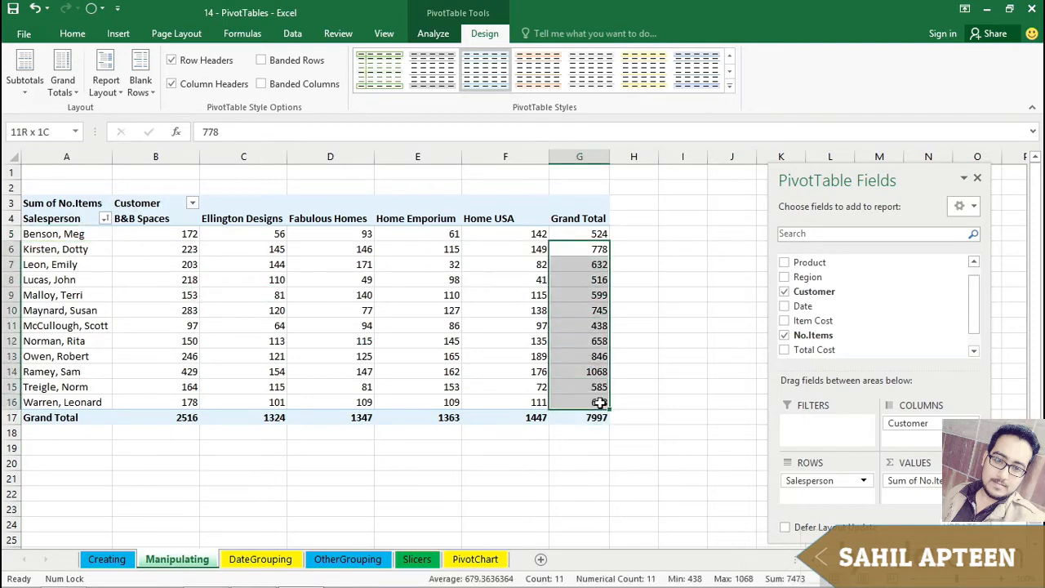
left_click_drag(155, 236, 512, 401)
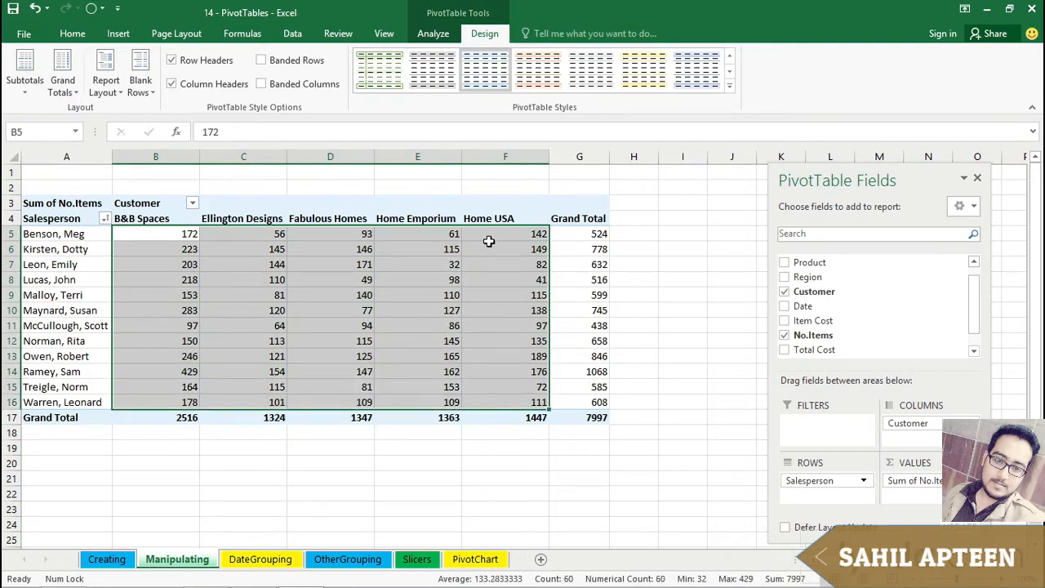
left_click(360, 236)
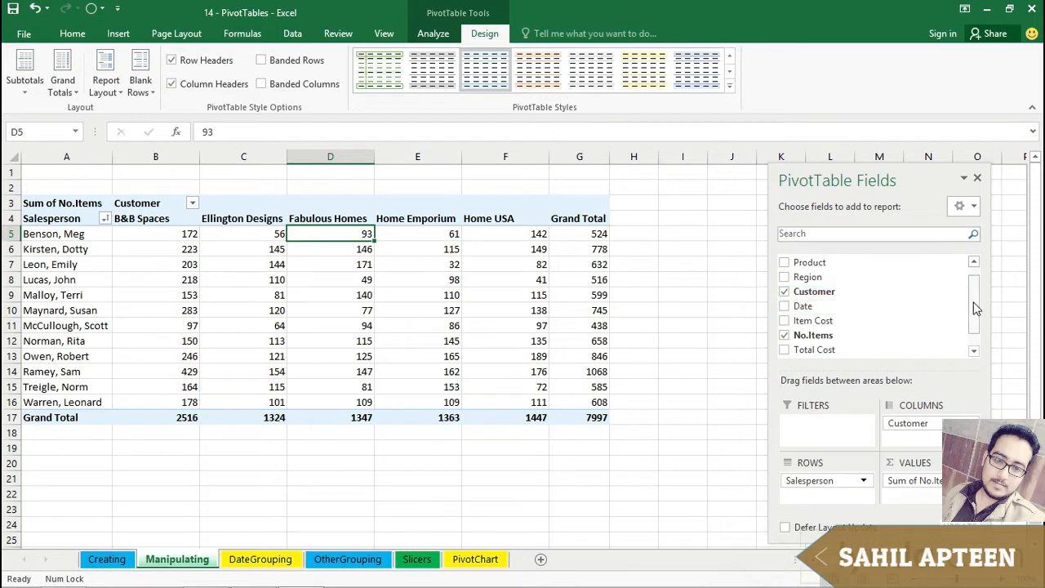
Replace the Salesperson field with Region in the PivotTable's rows area.
left_click_drag(976, 307, 973, 297)
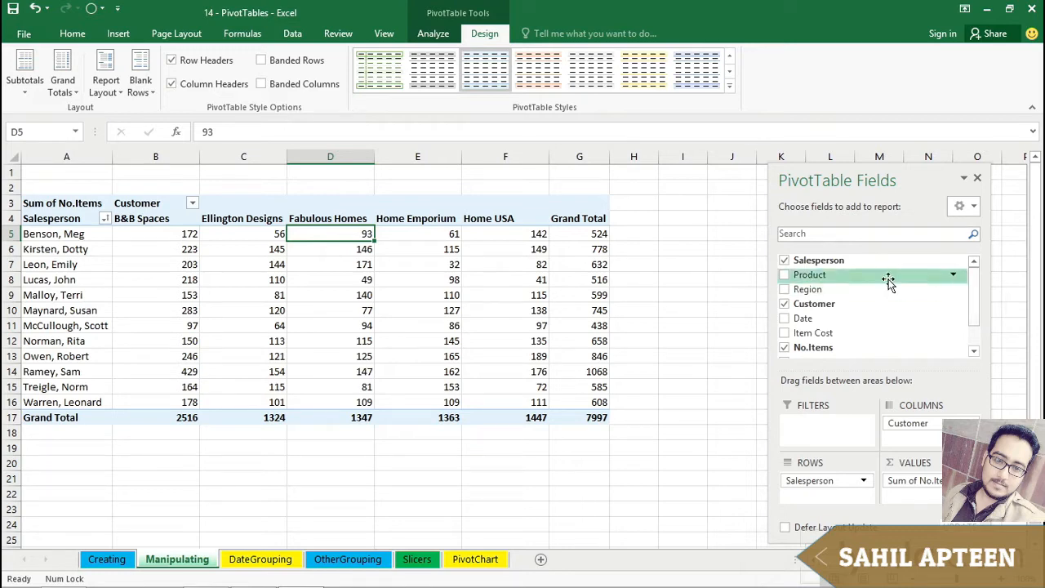
left_click(784, 261)
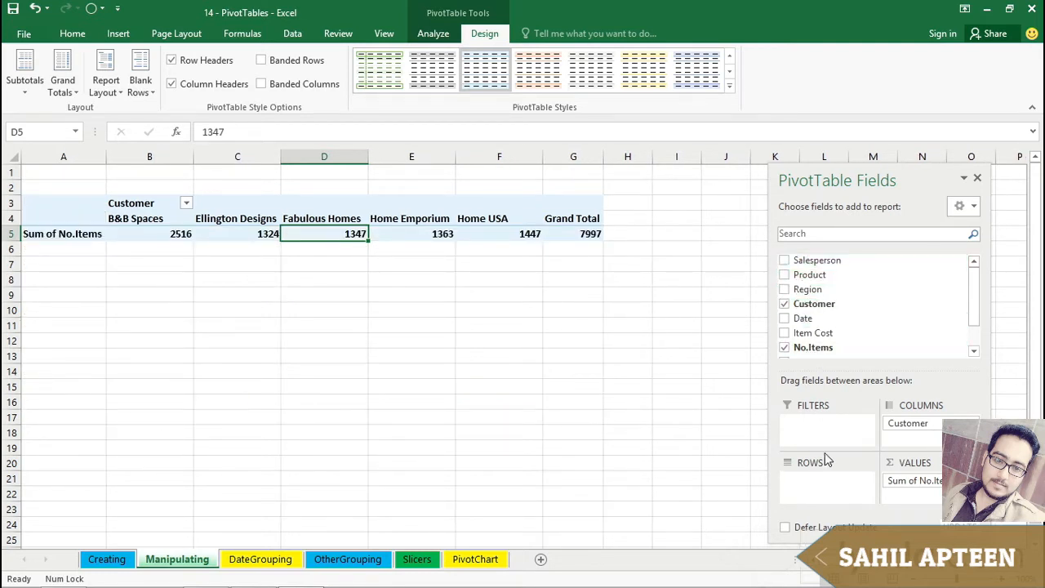
left_click(785, 289)
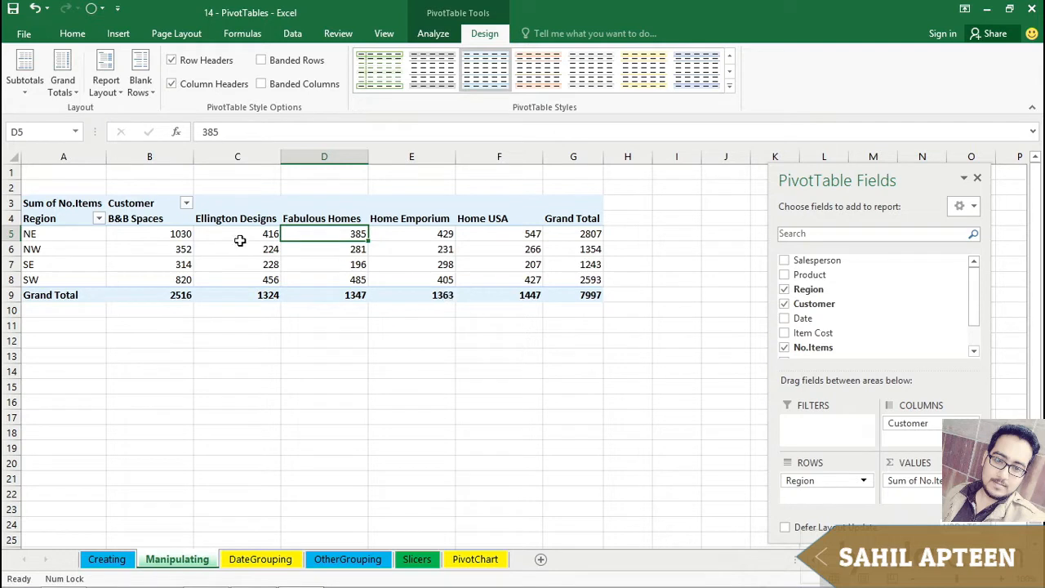
Examine the region-by-customer summary in A4:G9, including its customer headings and region labels.
mouse_move(153, 282)
left_click_drag(65, 213, 565, 292)
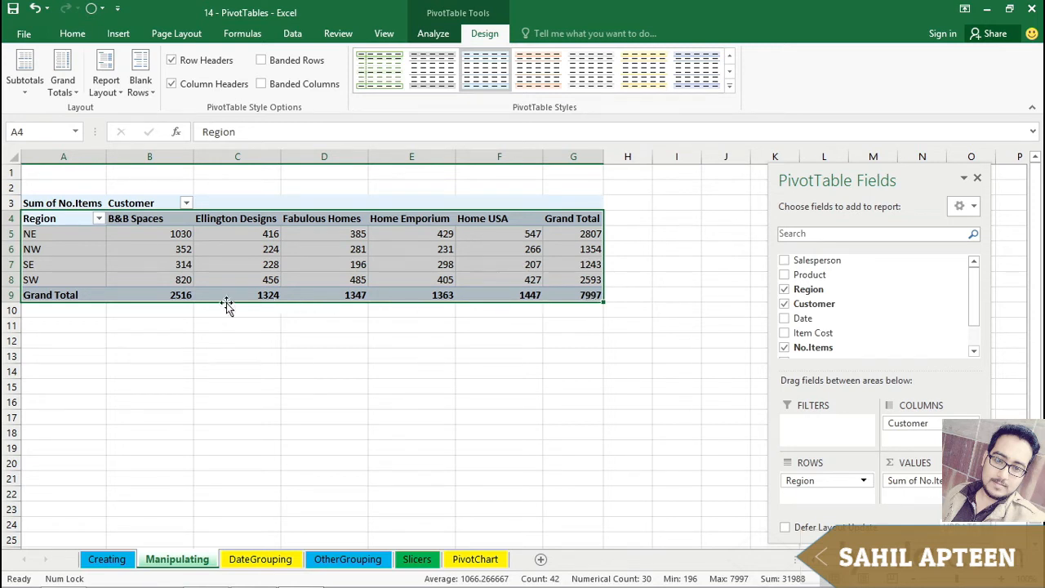
left_click_drag(147, 220, 553, 219)
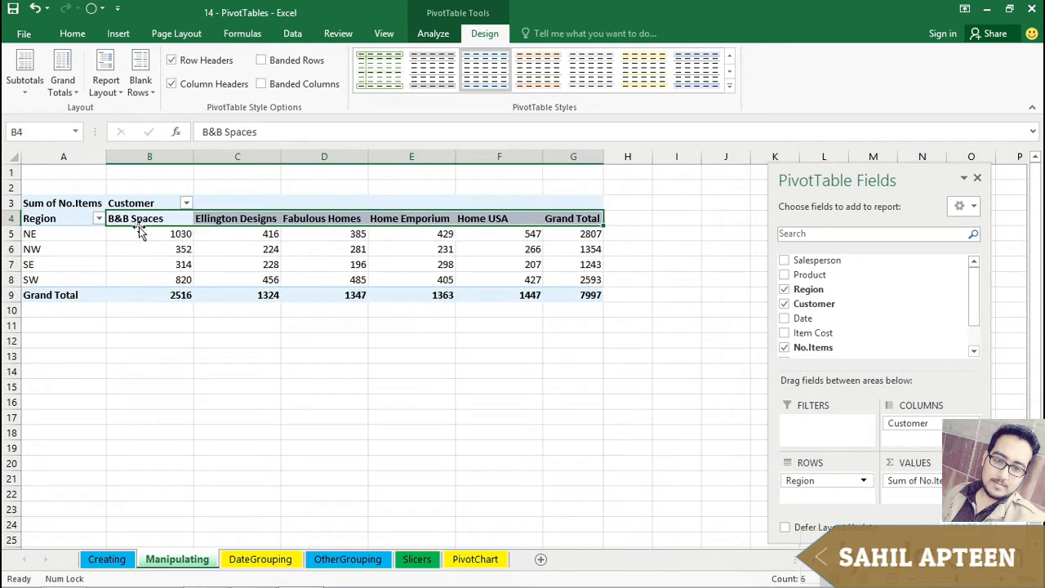
left_click_drag(60, 235, 60, 274)
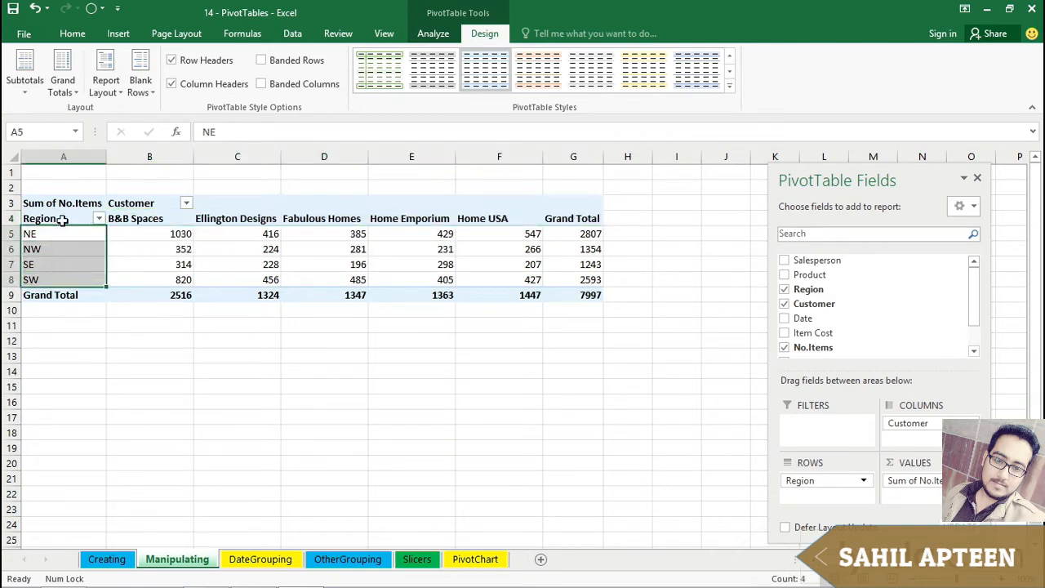
left_click_drag(62, 219, 574, 294)
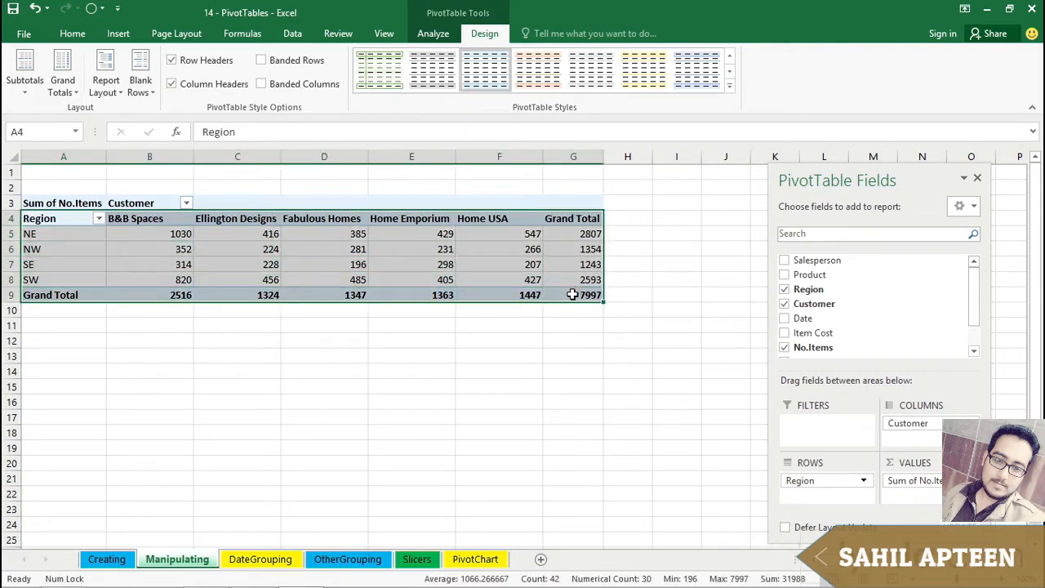
left_click(74, 218)
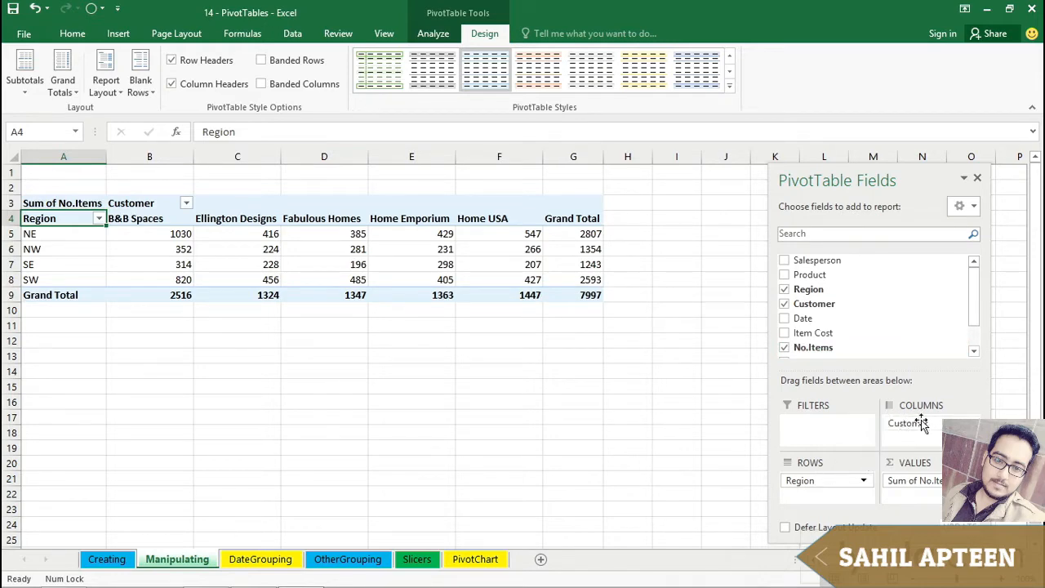
Pivot the summary by moving Customer to the rows area and Region to the columns area.
left_click_drag(908, 428, 811, 500)
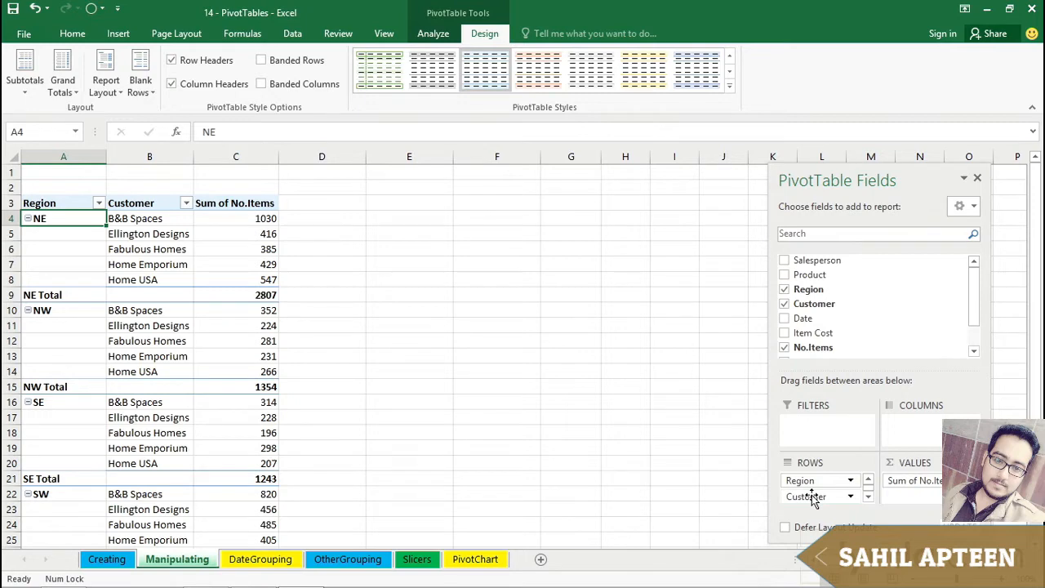
left_click_drag(805, 480, 908, 432)
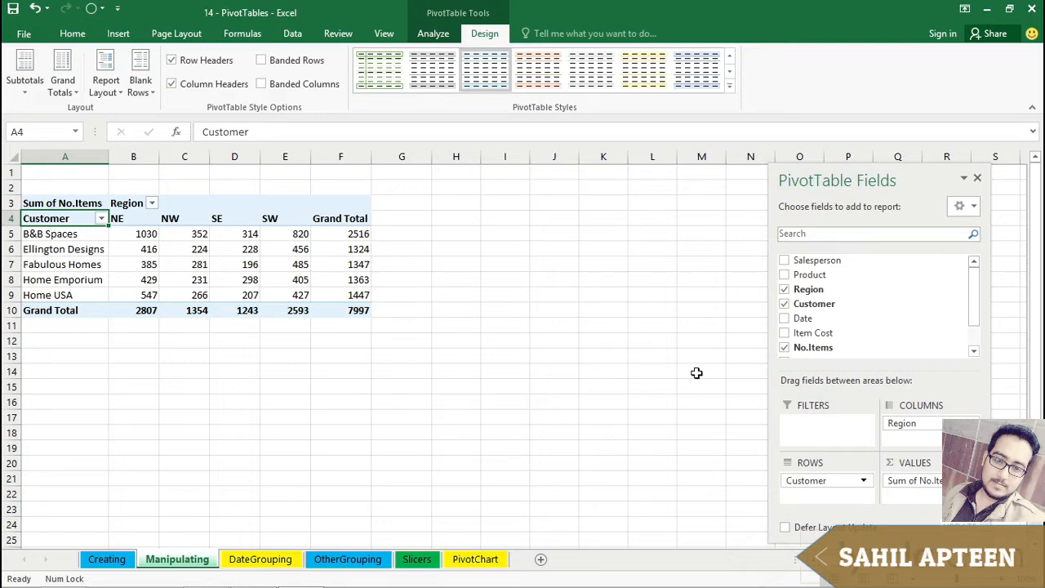
Undo the last two field moves, and redo both to restore the customer-by-region layout.
key("ctrl+z")
key("ctrl+z")
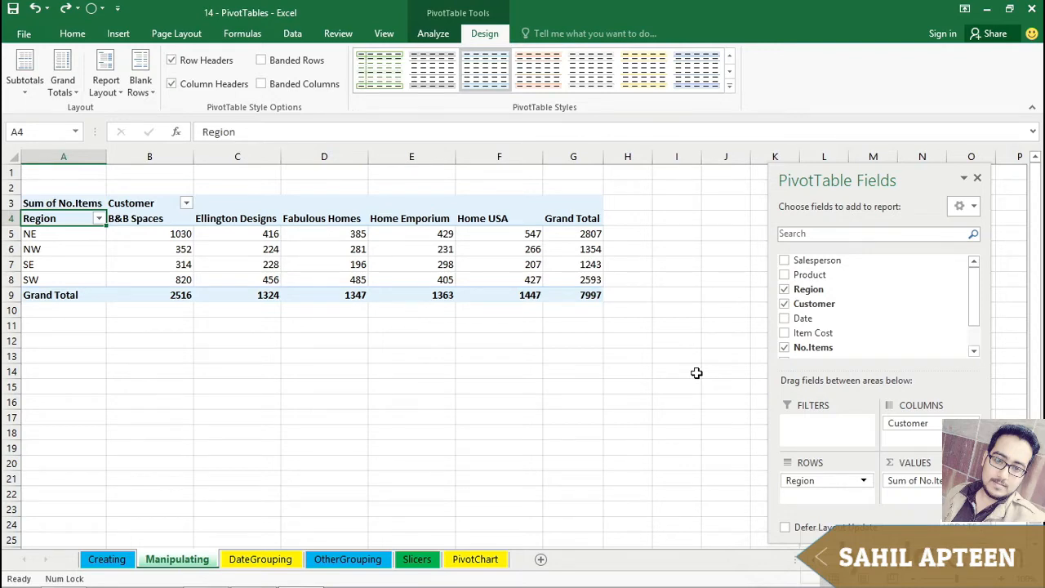
key("ctrl+y")
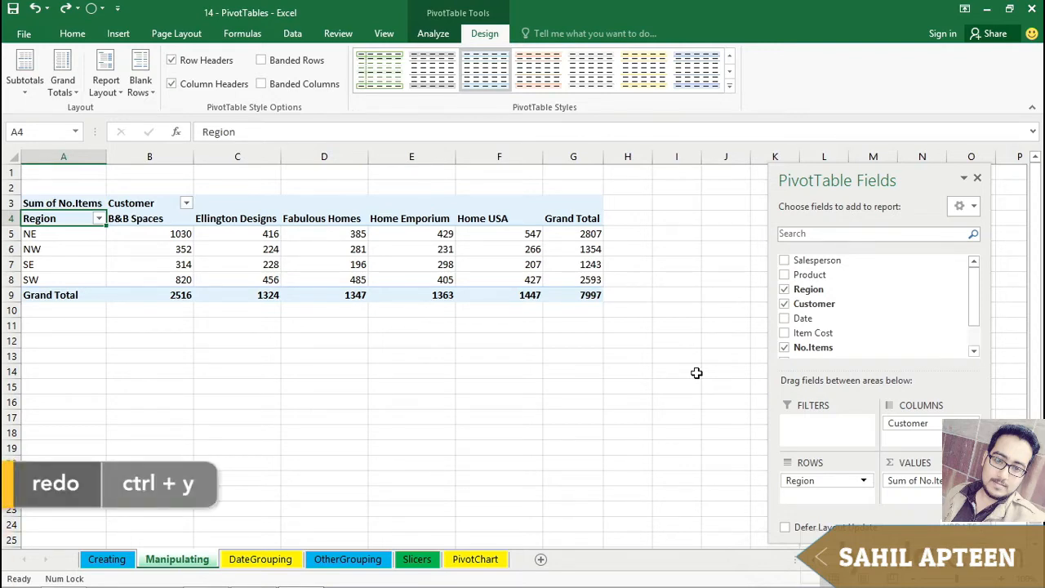
key("ctrl+y")
key("ctrl+y")
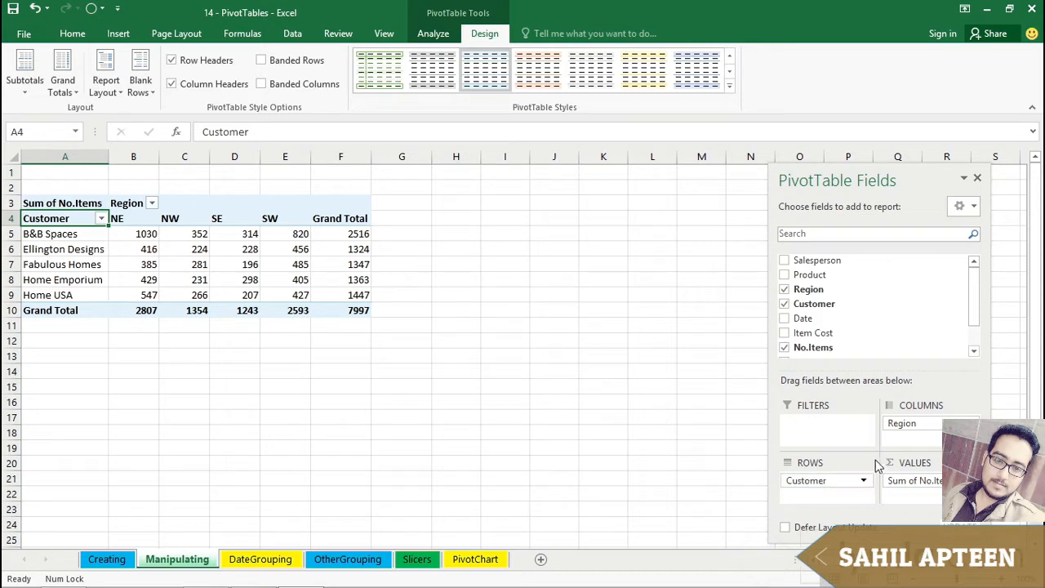
Nest Region under Customer in the rows area, add Product to the columns area, and move the field pane clear of the table.
left_click_drag(903, 427, 805, 498)
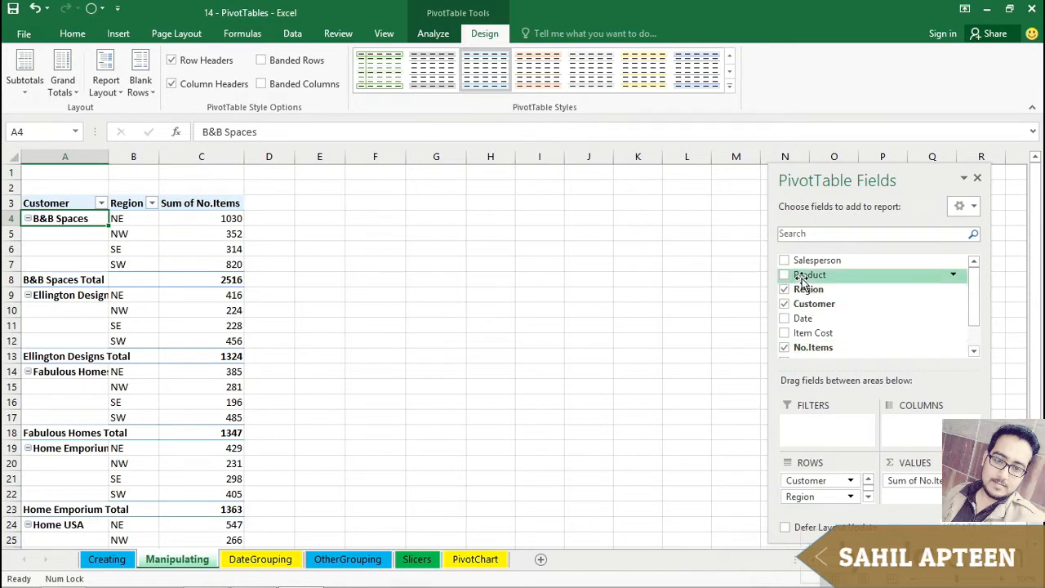
left_click_drag(819, 276, 911, 429)
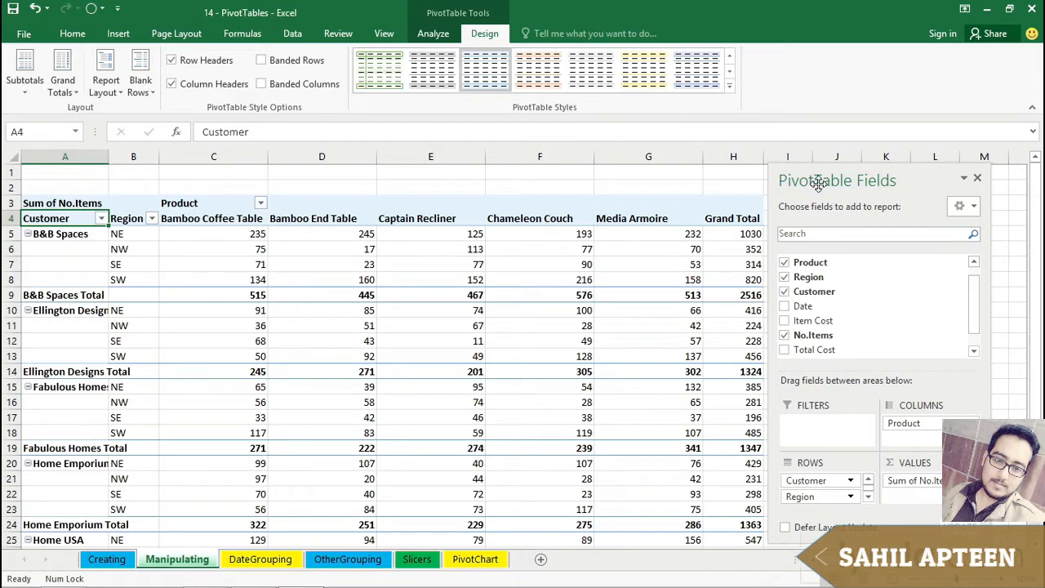
left_click_drag(814, 181, 855, 182)
Select cell A1 outside the PivotTable and review the customer, region and product breakdown down to the grand total row.
left_click(57, 203)
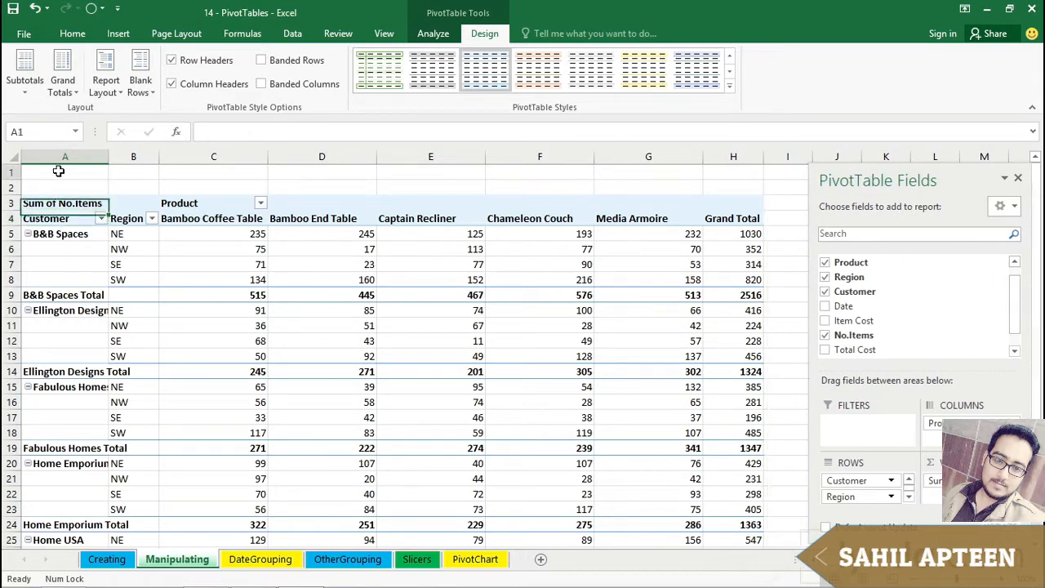
left_click(57, 172)
scroll(350, 326, "down", 3)
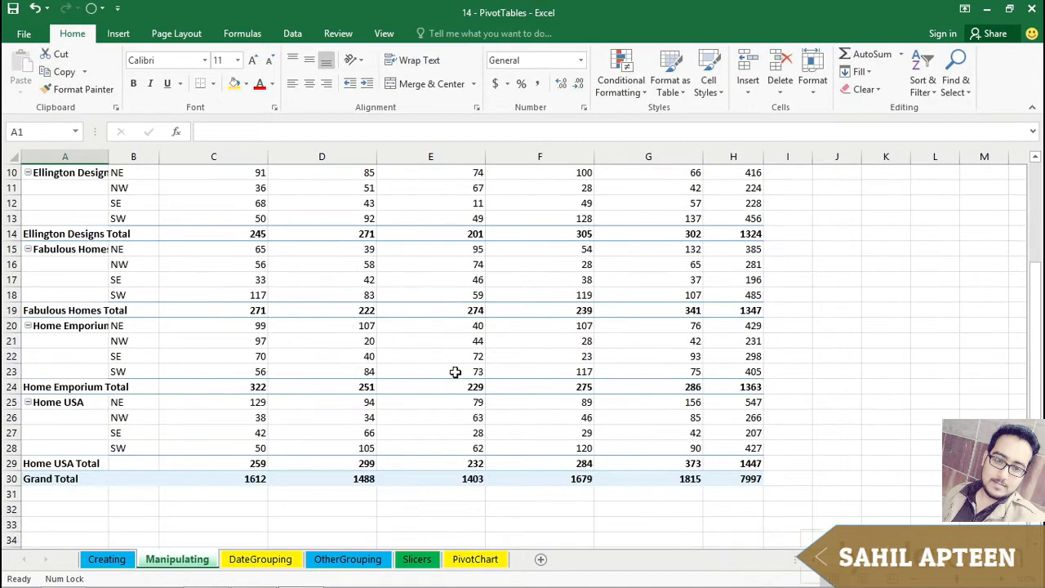
scroll(459, 372, "up", 3)
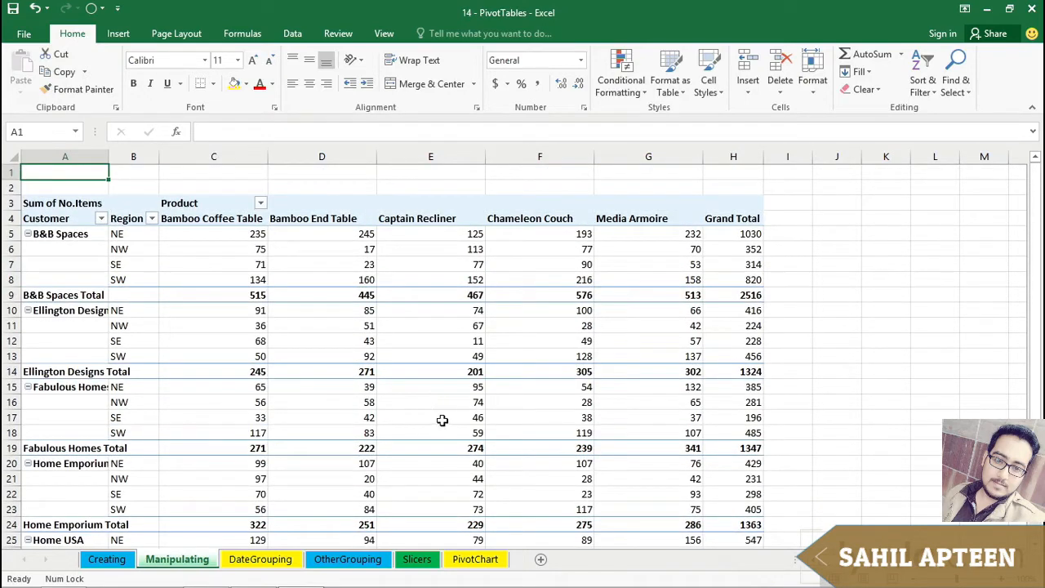
mouse_move(442, 419)
scroll(437, 416, "down", 2)
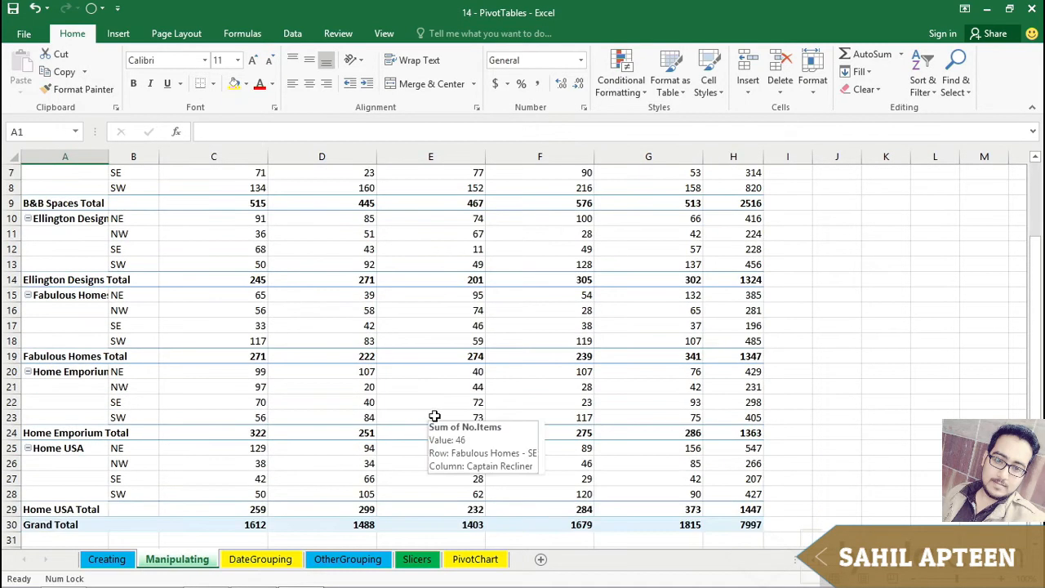
scroll(435, 417, "up", 2)
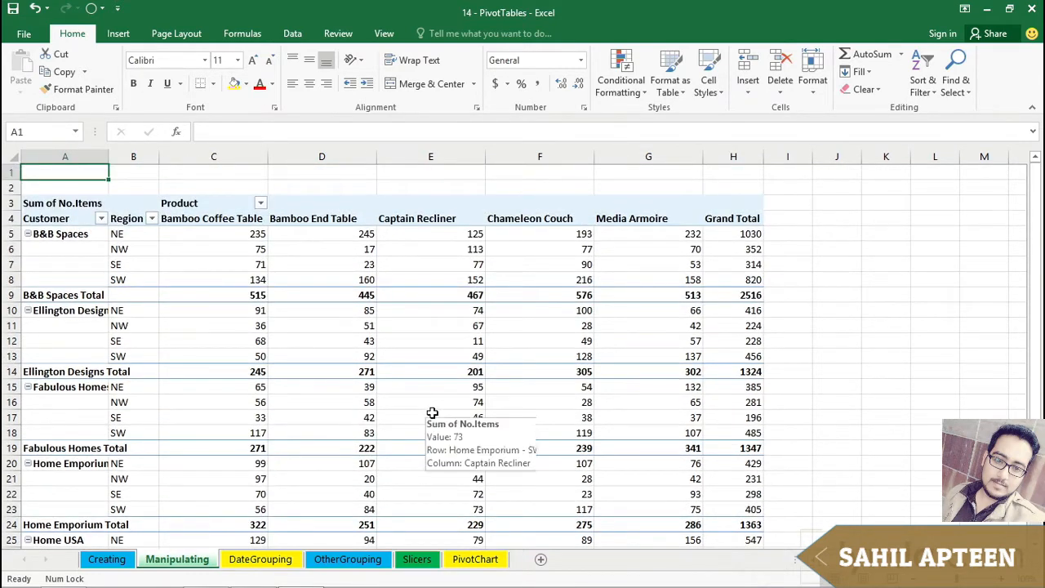
scroll(433, 414, "down", 1)
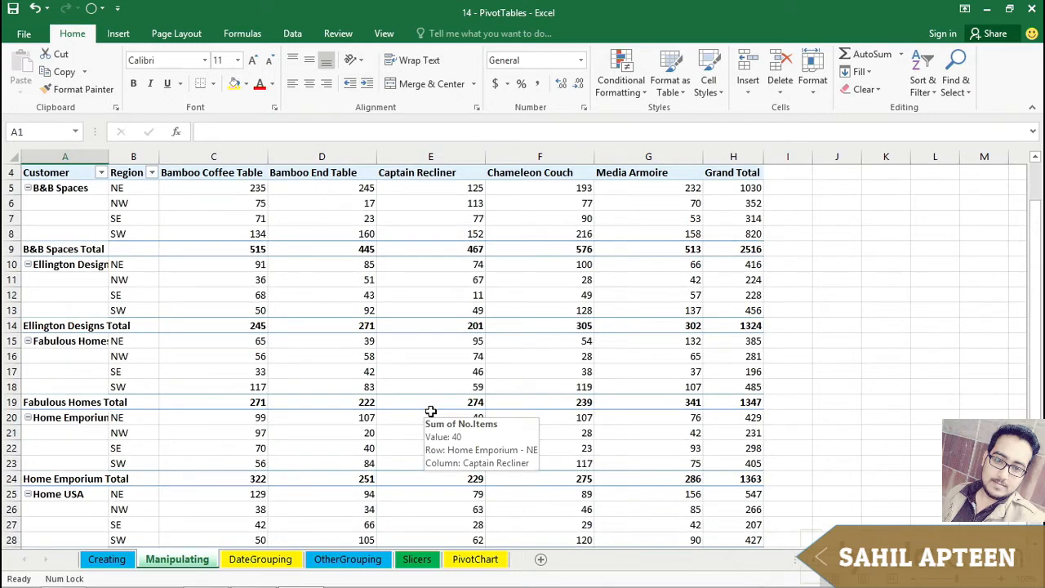
Select cell E9 inside the PivotTable, and reposition and lengthen the field pane to show its areas.
scroll(431, 412, "up", 1)
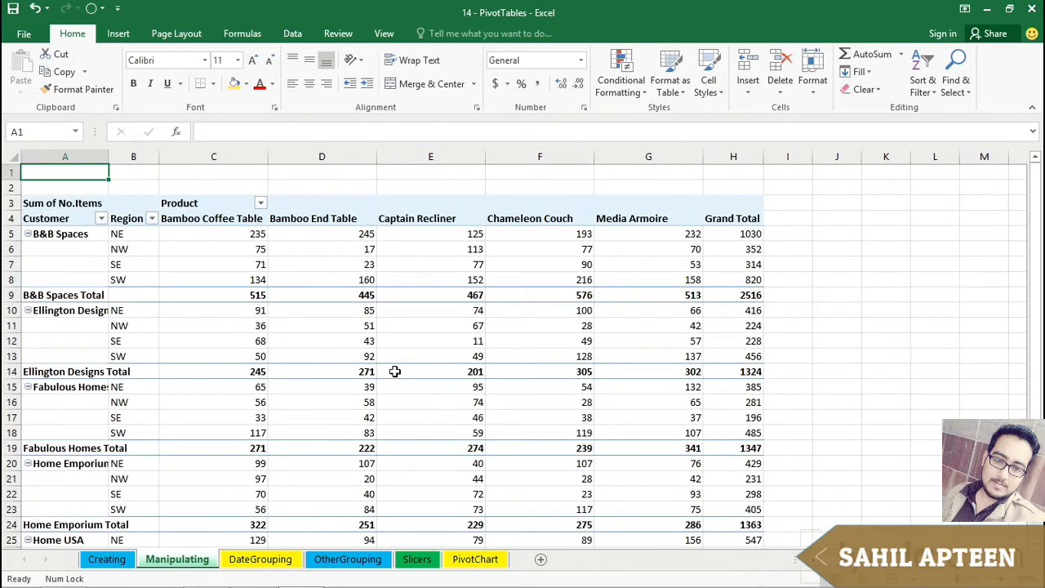
left_click(442, 294)
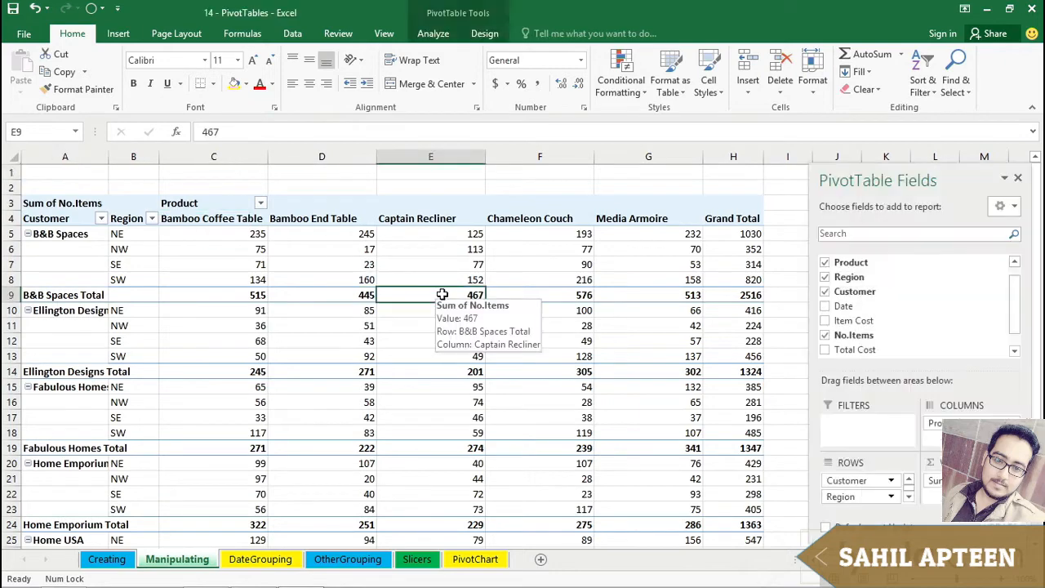
left_click_drag(883, 183, 872, 147)
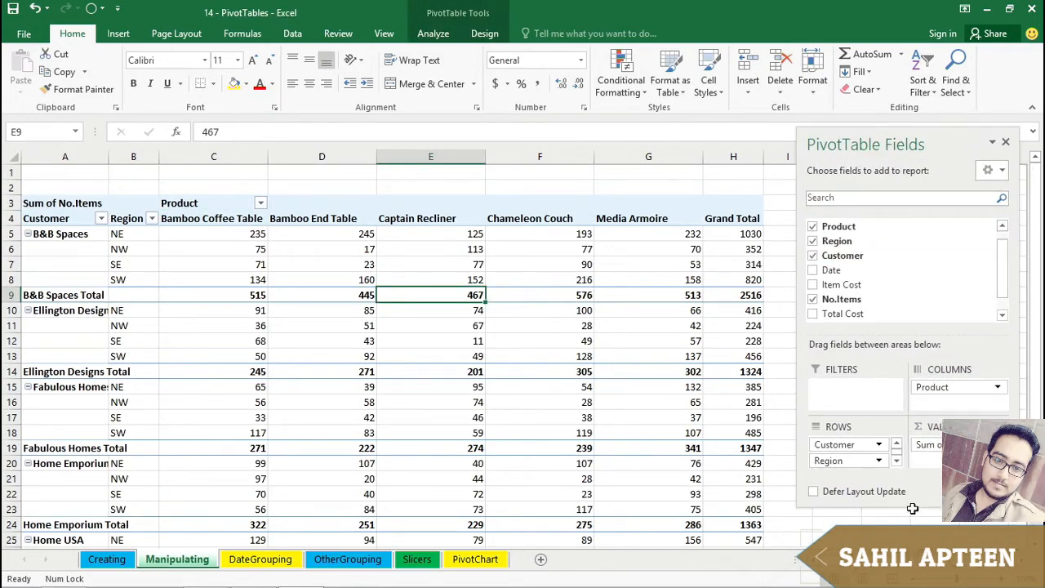
left_click_drag(911, 503, 908, 536)
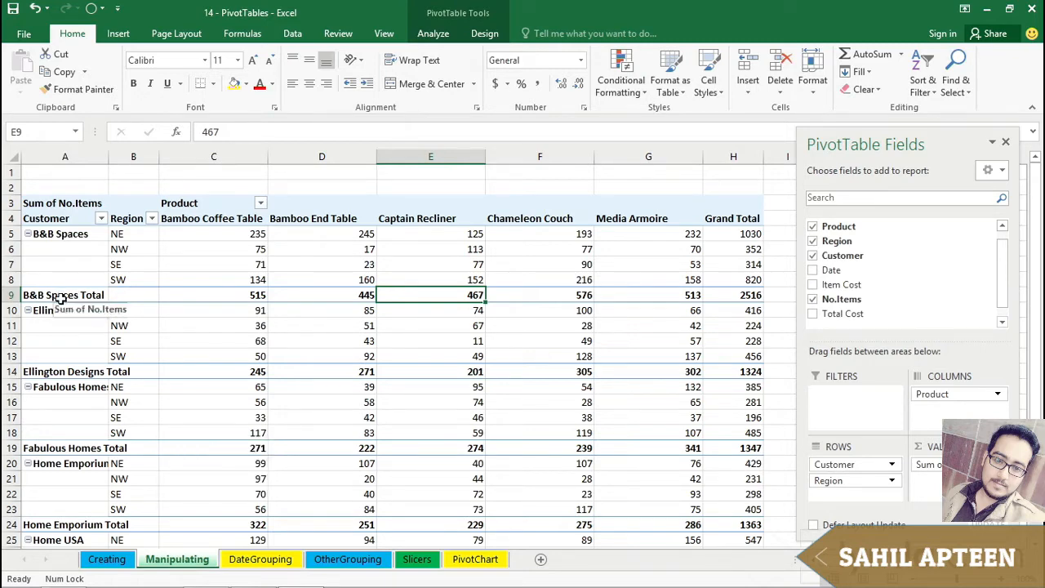
Turn off all subtotals in the PivotTable and look through the customer and region rows.
left_click(485, 39)
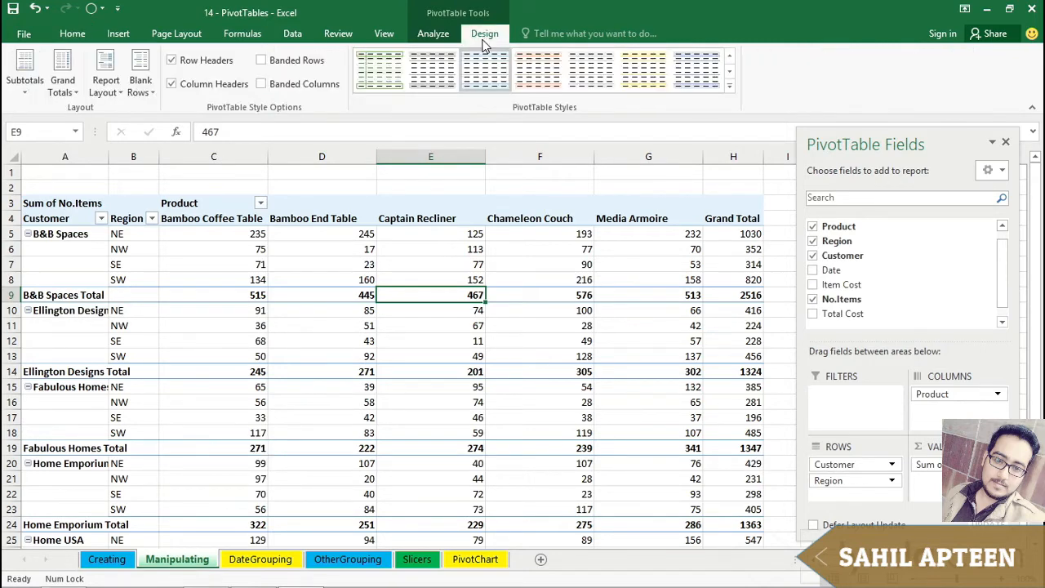
left_click(21, 72)
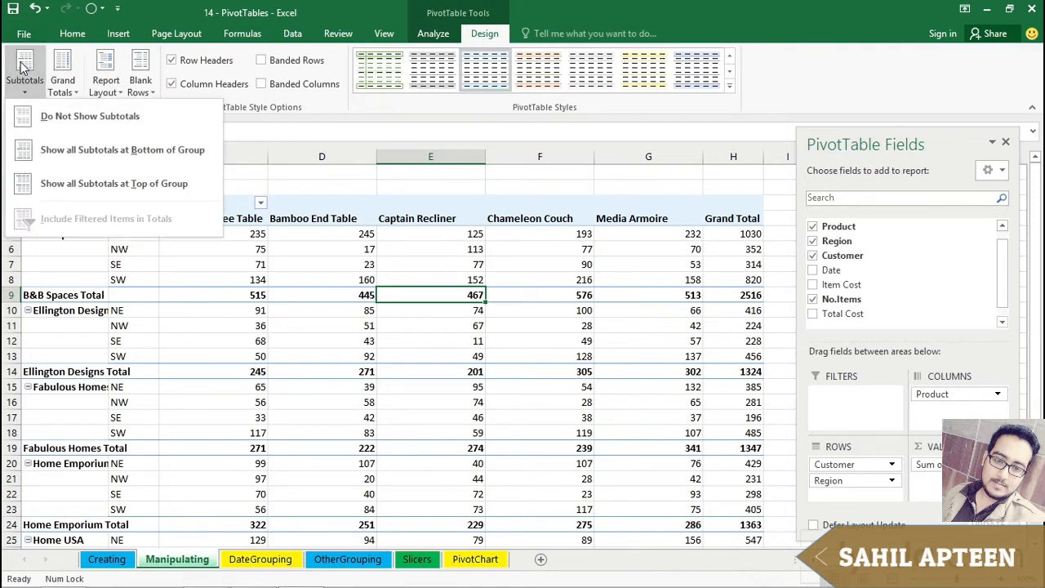
left_click(66, 119)
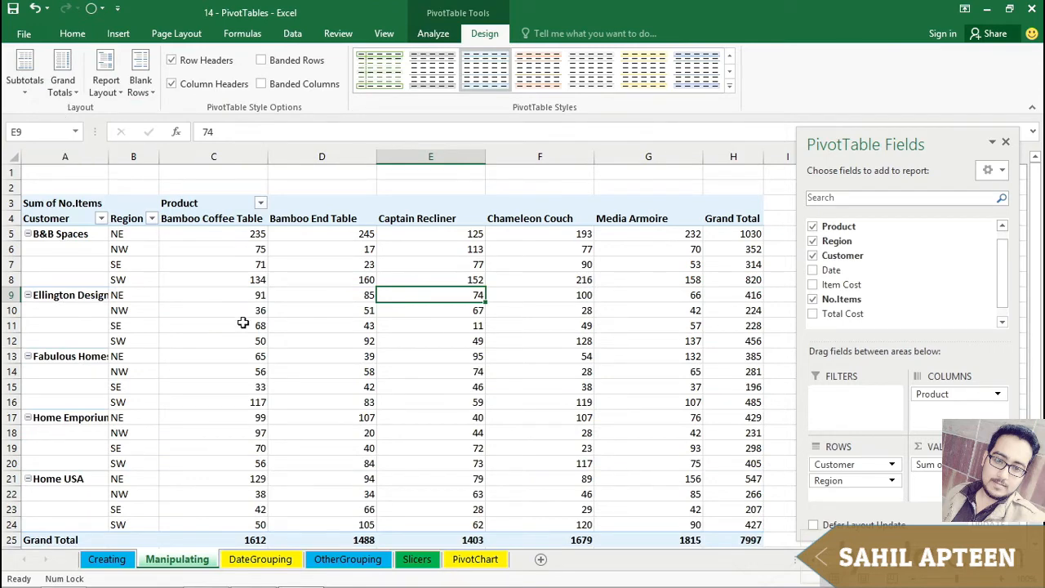
scroll(243, 324, "down", 2)
scroll(243, 323, "up", 2)
Place Region above Customer in the rows area, and autofit the column widths across the whole sheet.
left_click_drag(857, 463, 857, 498)
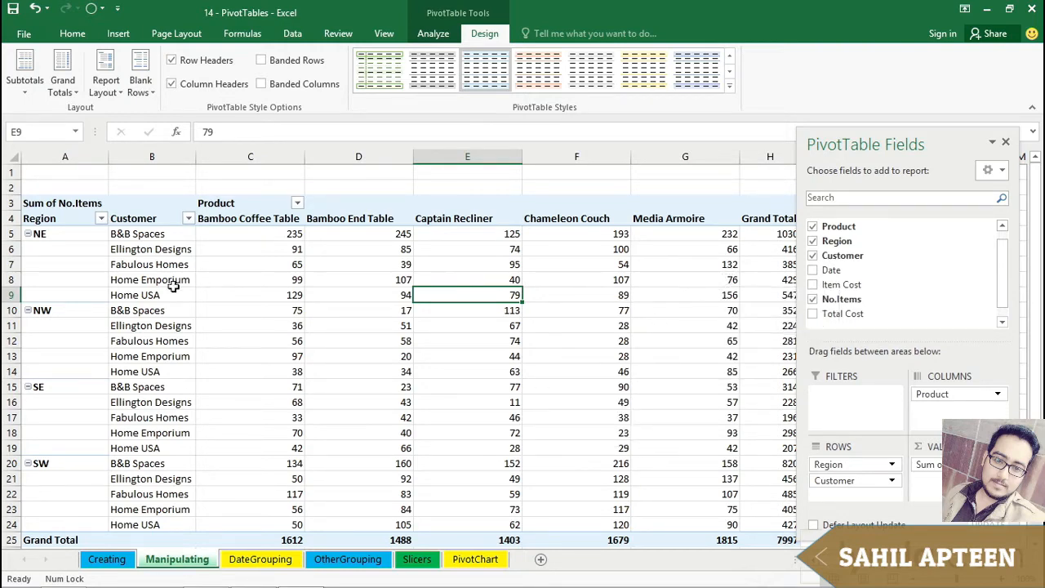
left_click(11, 154)
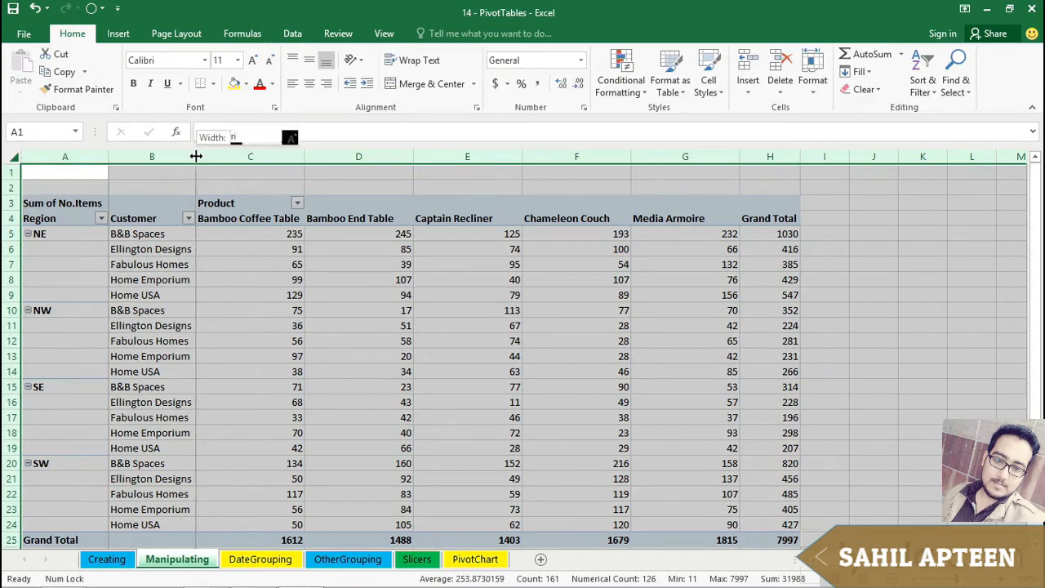
double_click(196, 156)
left_click(180, 296)
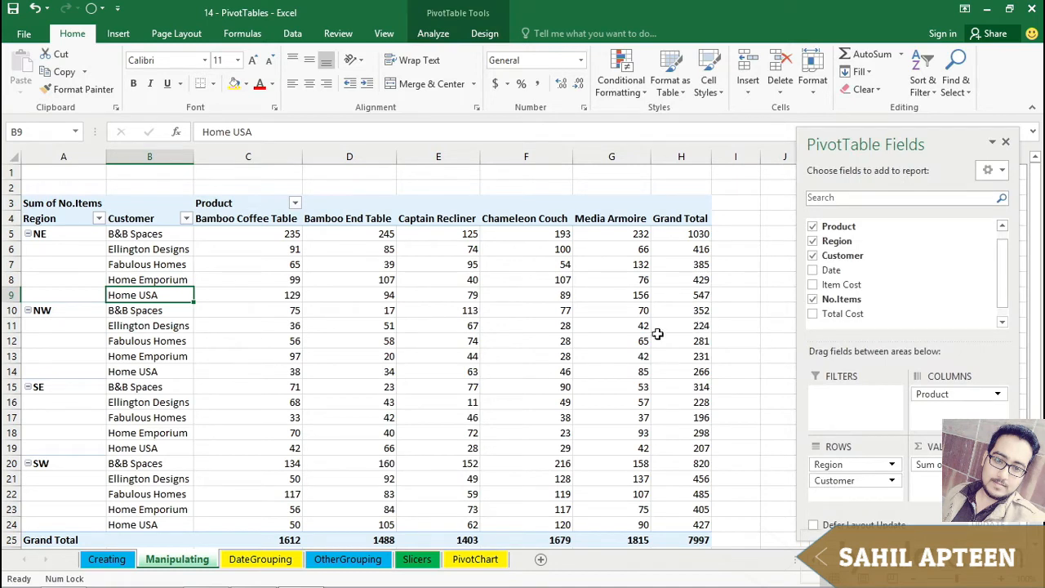
Remove Product and Customer from the PivotTable and add Salesperson to the columns area.
mouse_move(645, 314)
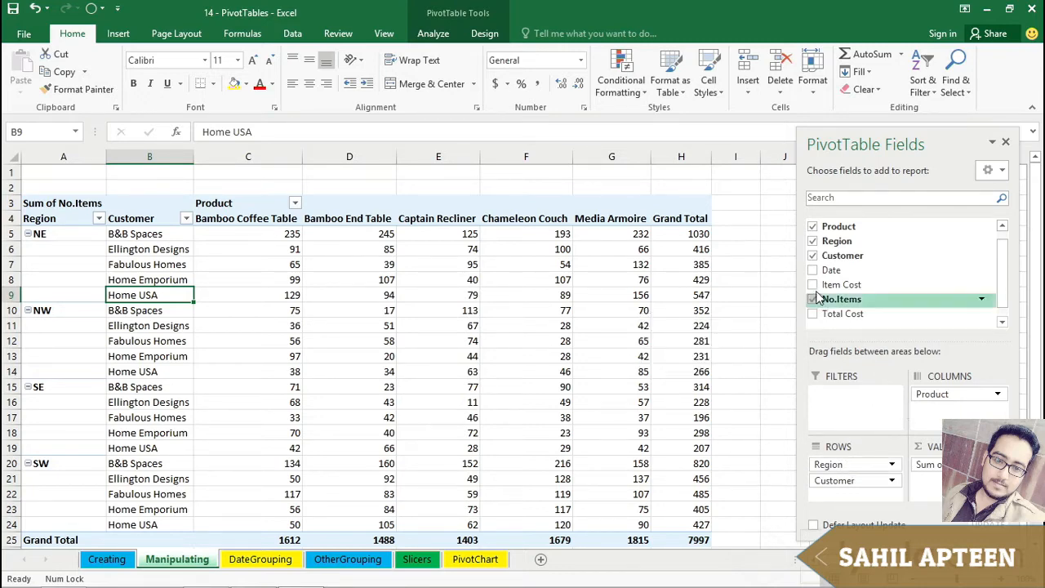
left_click(812, 227)
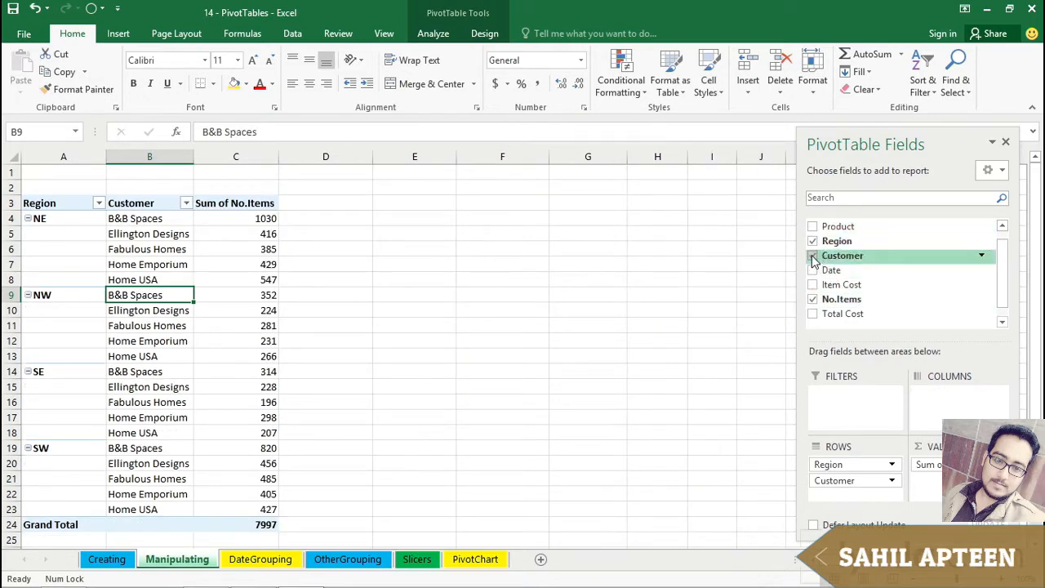
left_click(812, 256)
left_click_drag(1001, 259, 999, 251)
left_click_drag(847, 224, 940, 392)
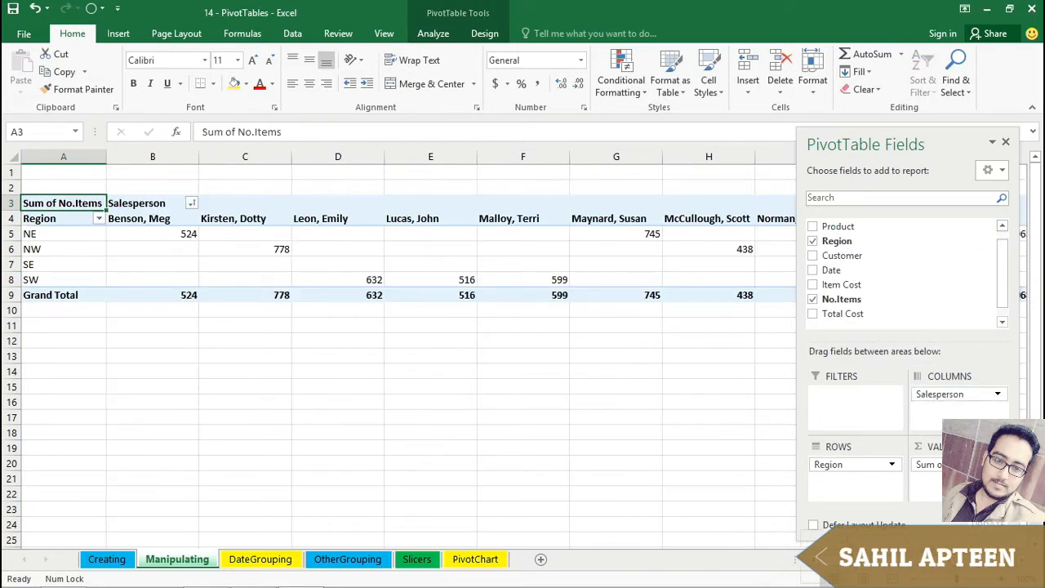
Move Salesperson to the rows area, replace Region with Product as the column field, and select cell C14.
mouse_move(837, 559)
left_mouse_down()
mouse_move(862, 559)
mouse_move(833, 560)
left_mouse_up()
mouse_move(947, 397)
left_mouse_down()
mouse_move(926, 427)
mouse_move(847, 482)
mouse_move(931, 407)
left_mouse_up()
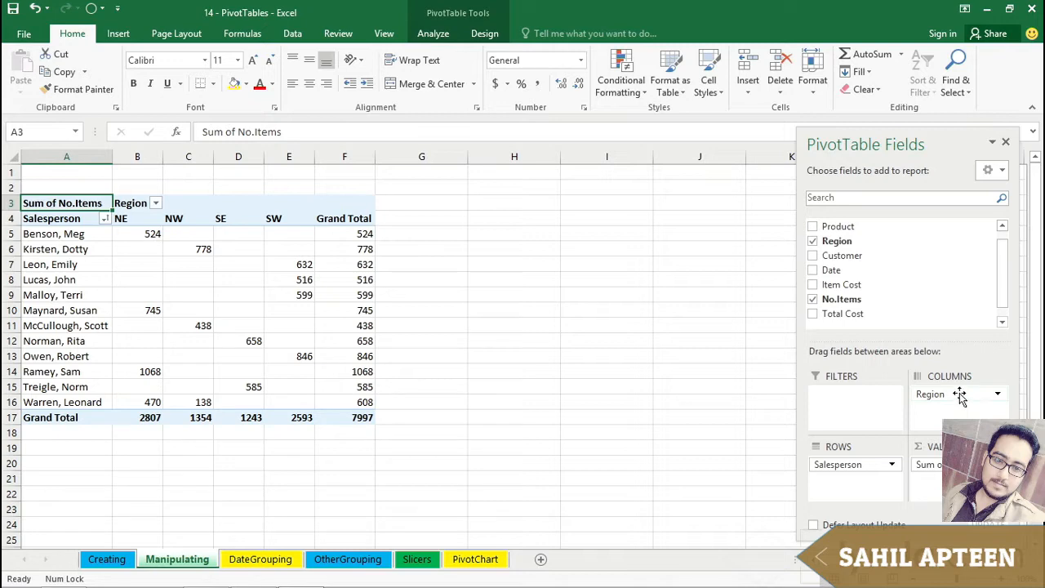
mouse_move(961, 396)
left_mouse_down()
mouse_move(817, 275)
mouse_move(814, 243)
mouse_move(840, 249)
mouse_move(944, 381)
mouse_move(947, 406)
left_mouse_up()
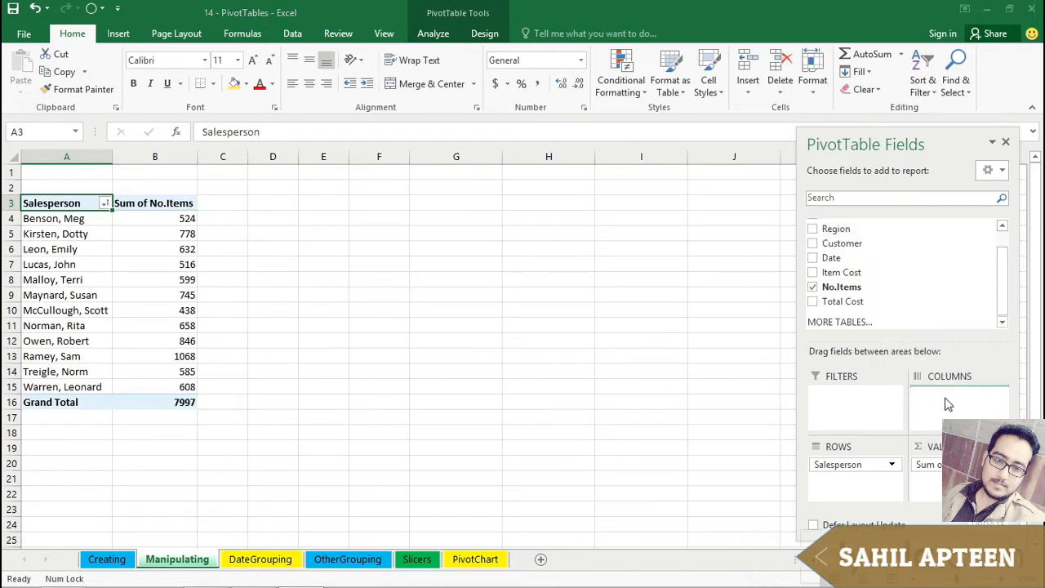
left_click(170, 288)
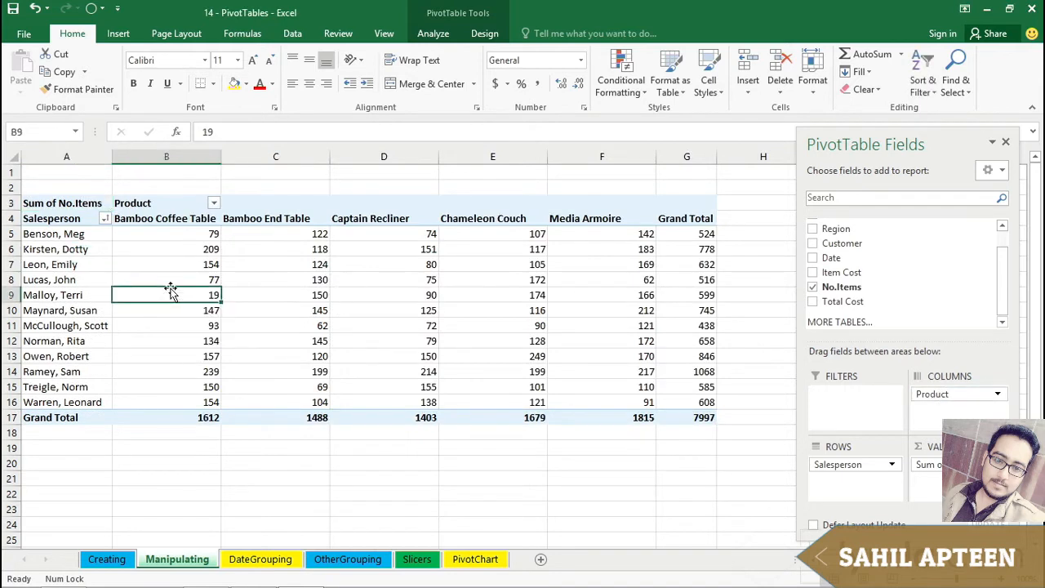
left_click(174, 280)
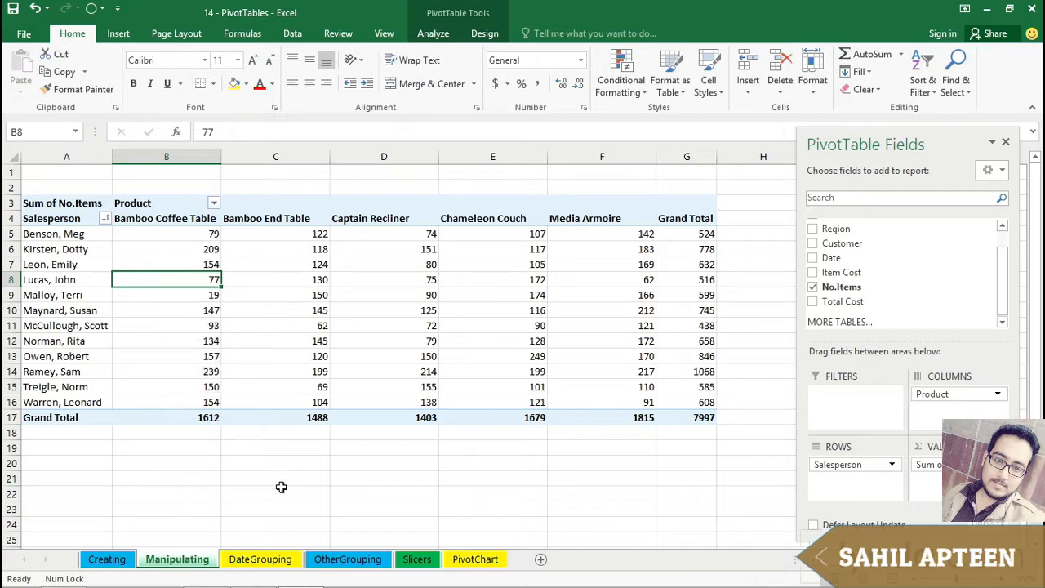
left_click(284, 373)
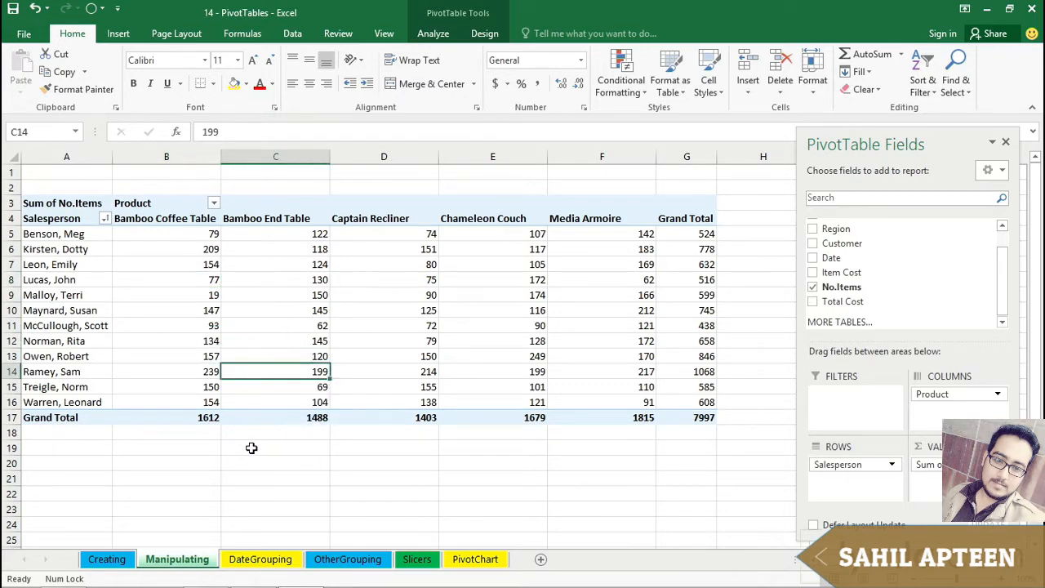
On the Creating sheet, set the No.Items value in cell G3 to 4.
left_click(105, 559)
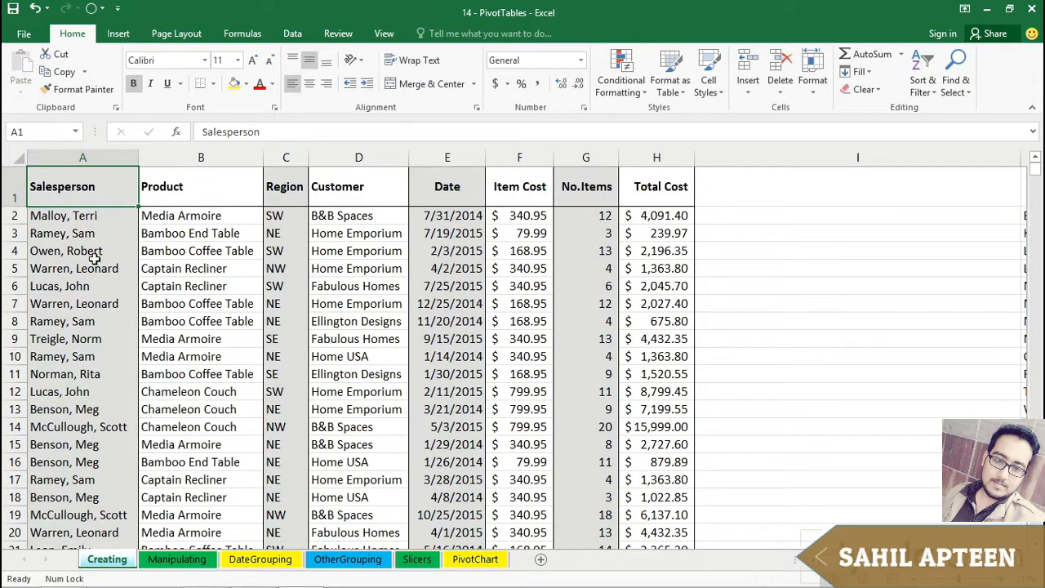
left_click_drag(135, 233, 639, 237)
left_click(611, 234)
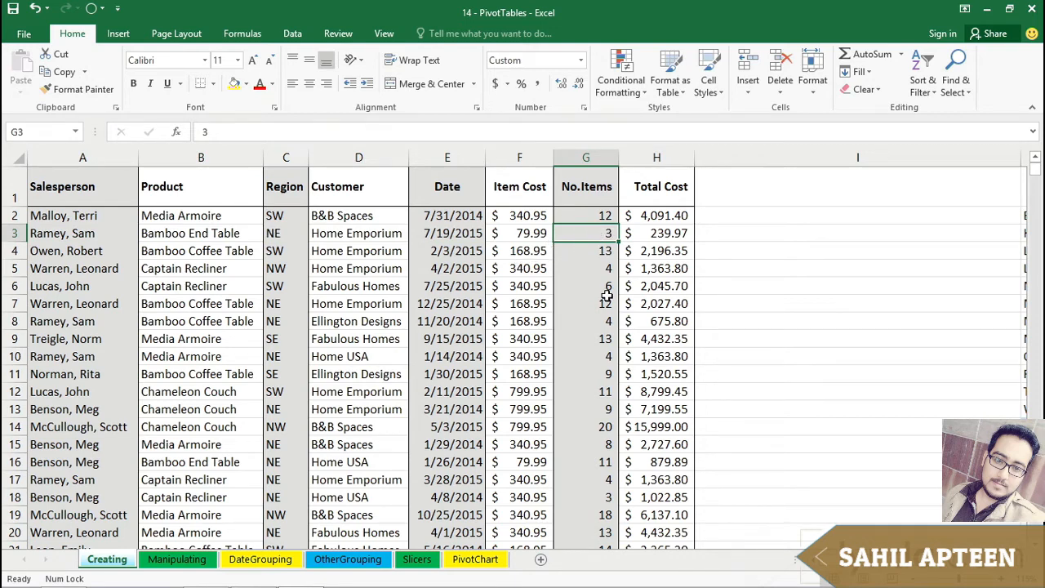
type("4")
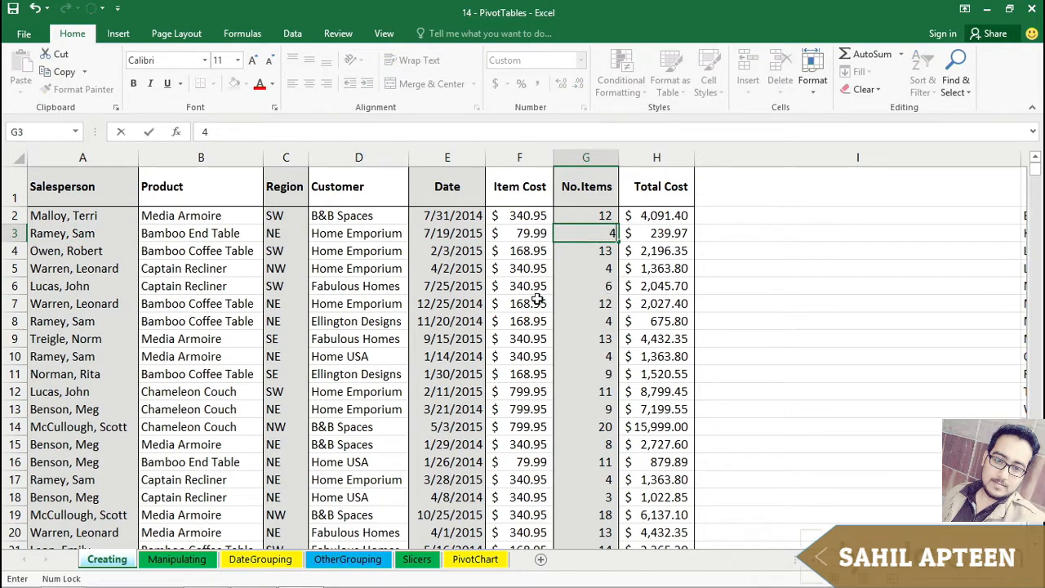
key("Return")
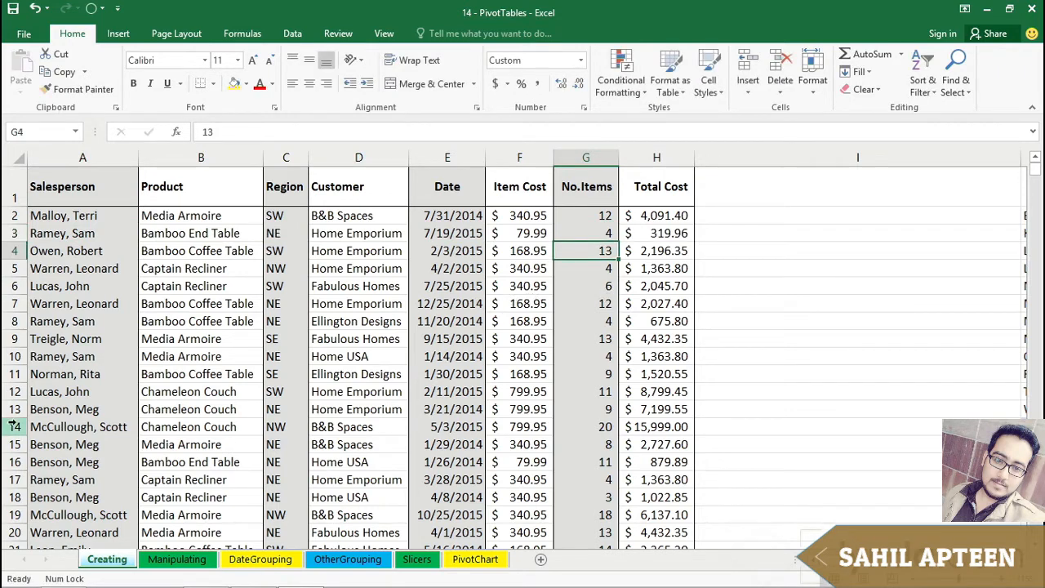
Return to the Manipulating sheet, refresh the PivotTable from its source data, and check cell C14.
left_click(175, 561)
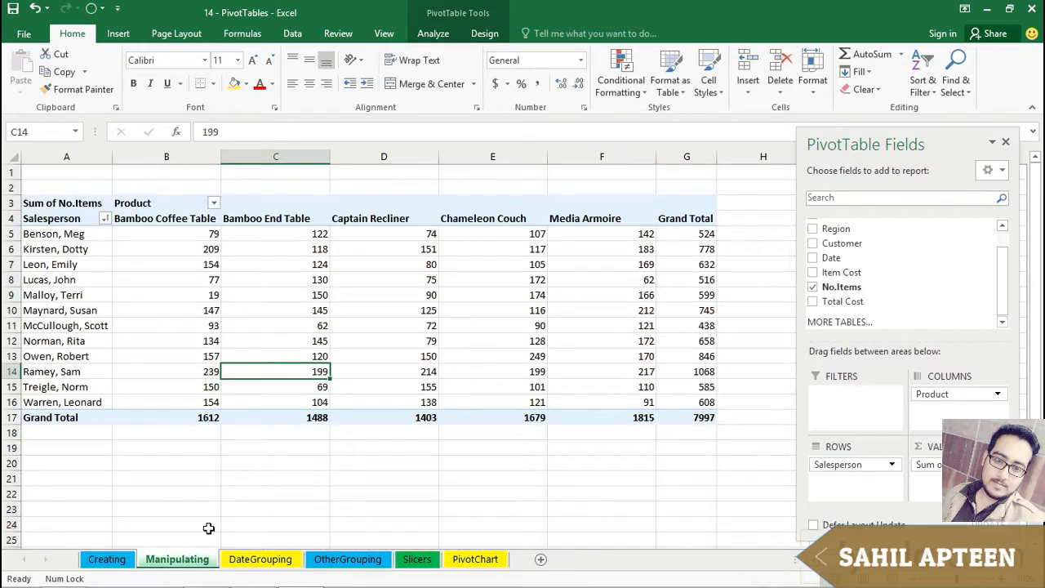
left_click(278, 346)
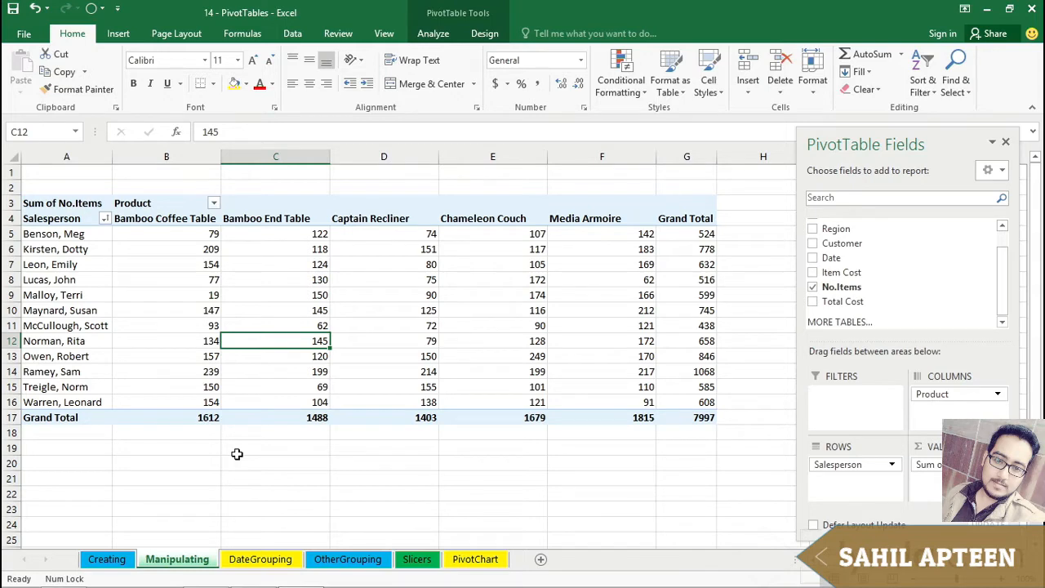
mouse_move(409, 318)
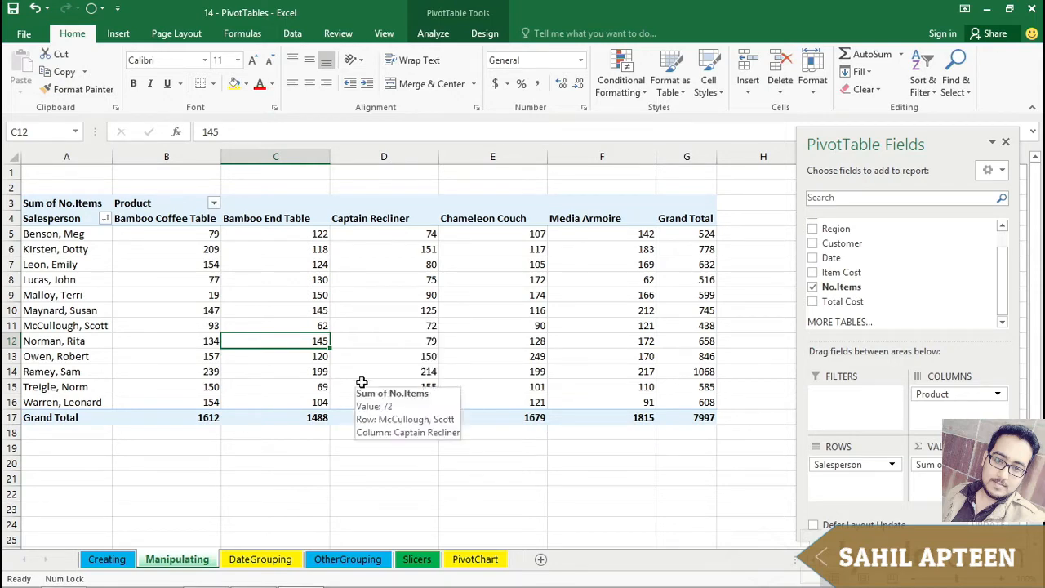
mouse_move(375, 369)
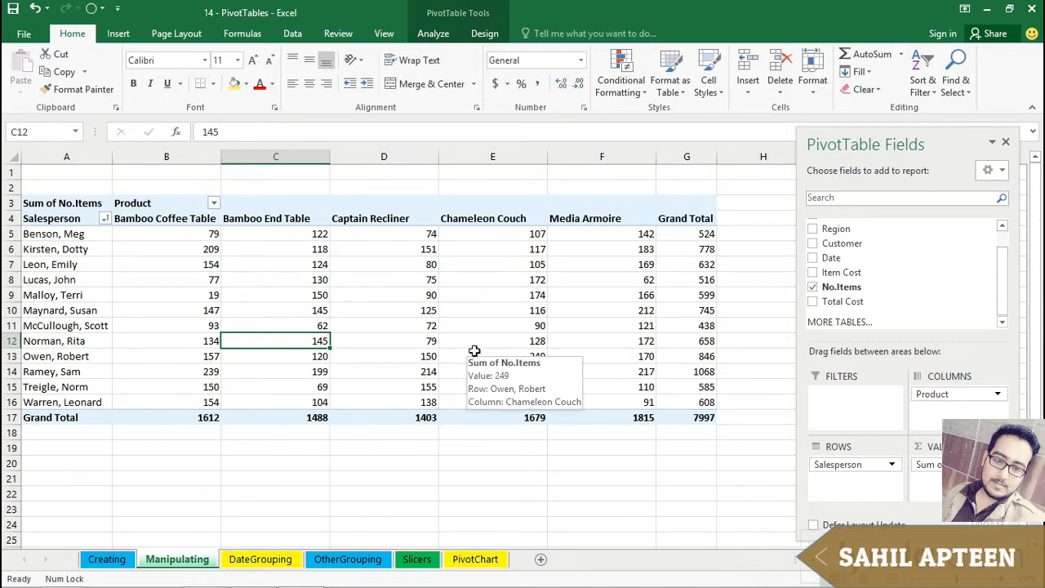
left_click(441, 37)
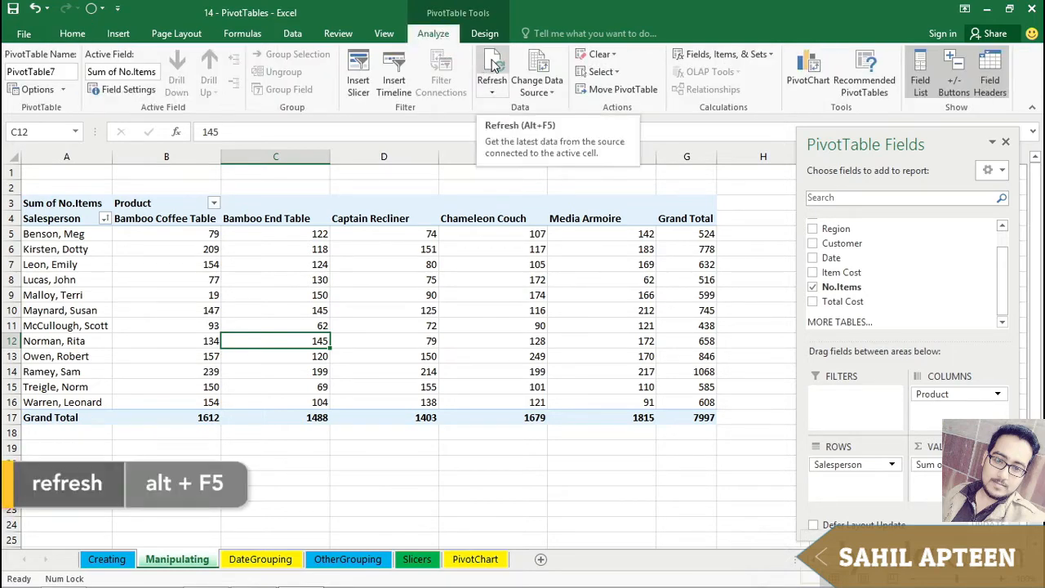
left_click(282, 372)
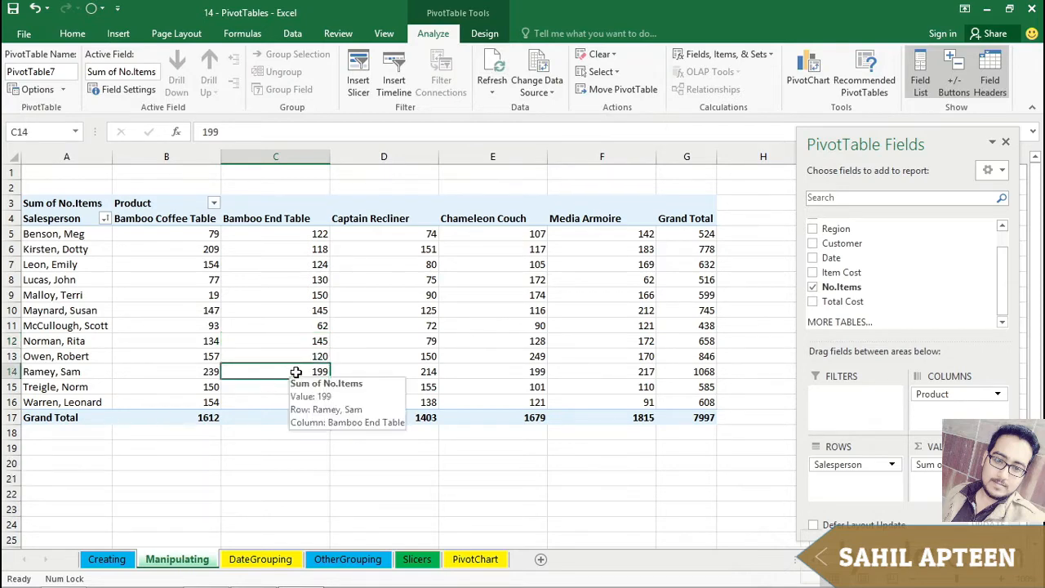
left_click(299, 355)
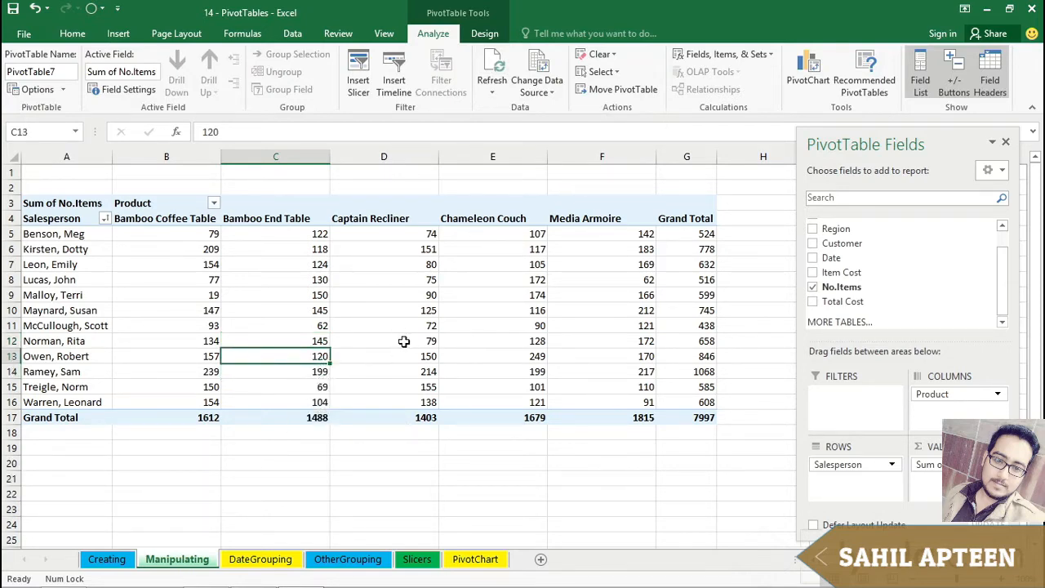
left_click(491, 70)
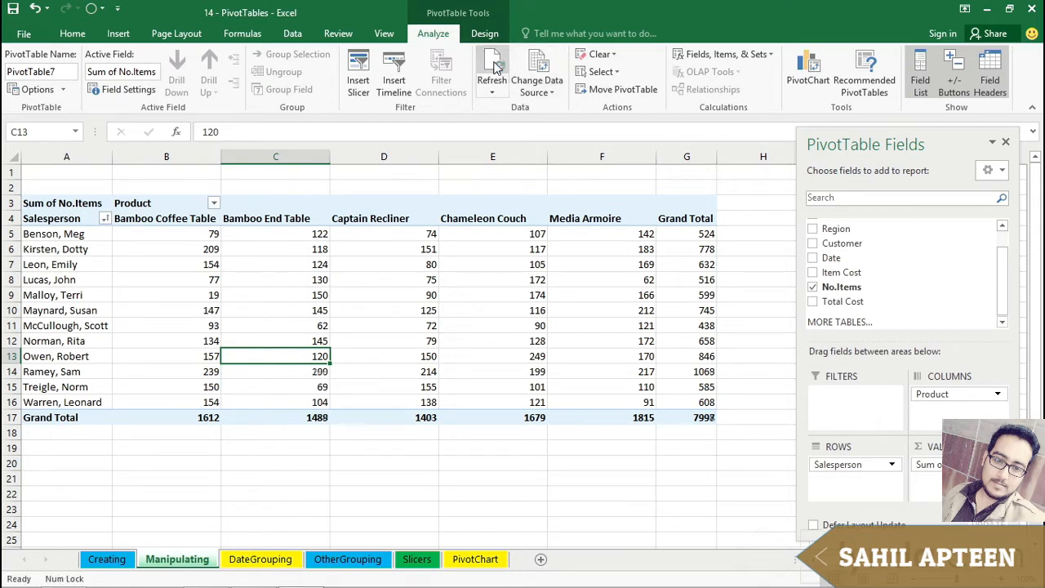
left_click(263, 370)
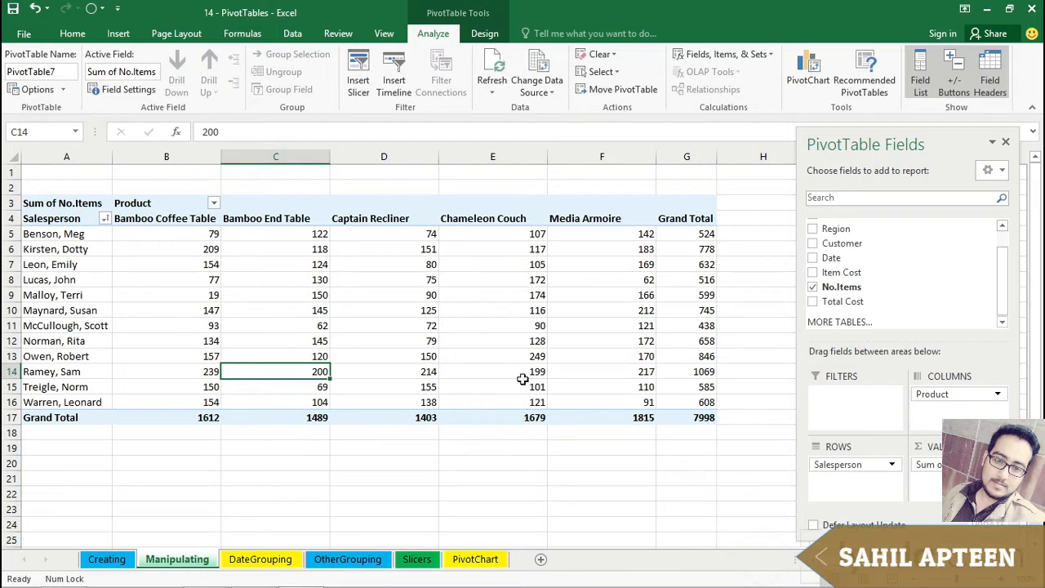
mouse_move(497, 299)
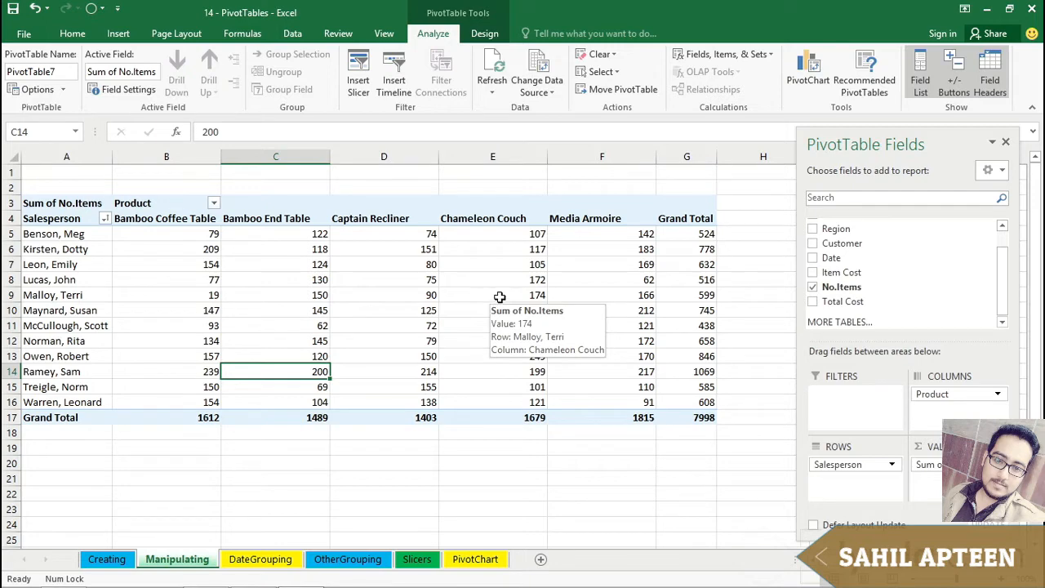
mouse_move(154, 301)
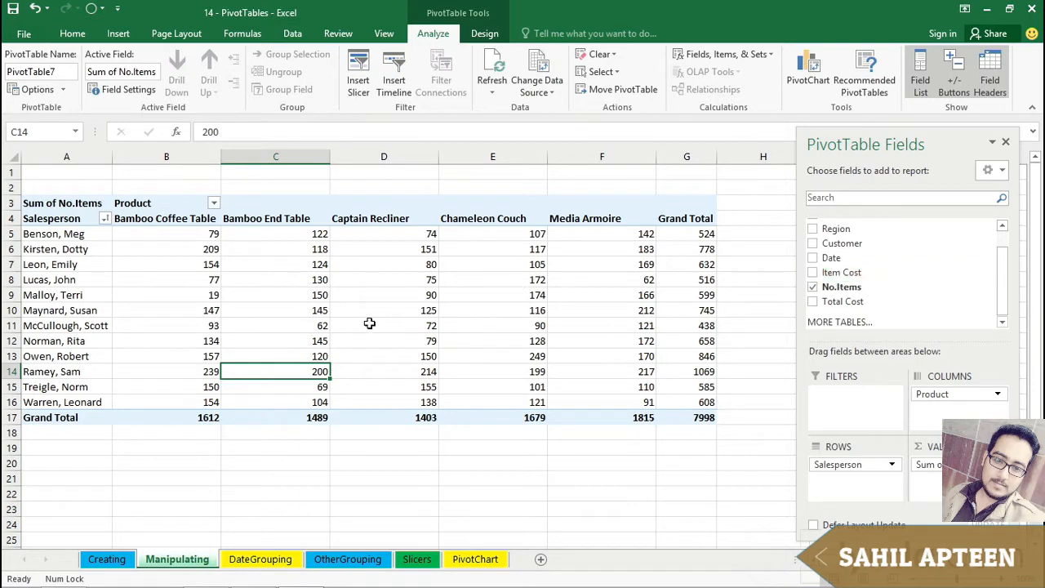
mouse_move(368, 322)
mouse_move(498, 387)
mouse_move(266, 267)
mouse_move(281, 315)
mouse_move(312, 353)
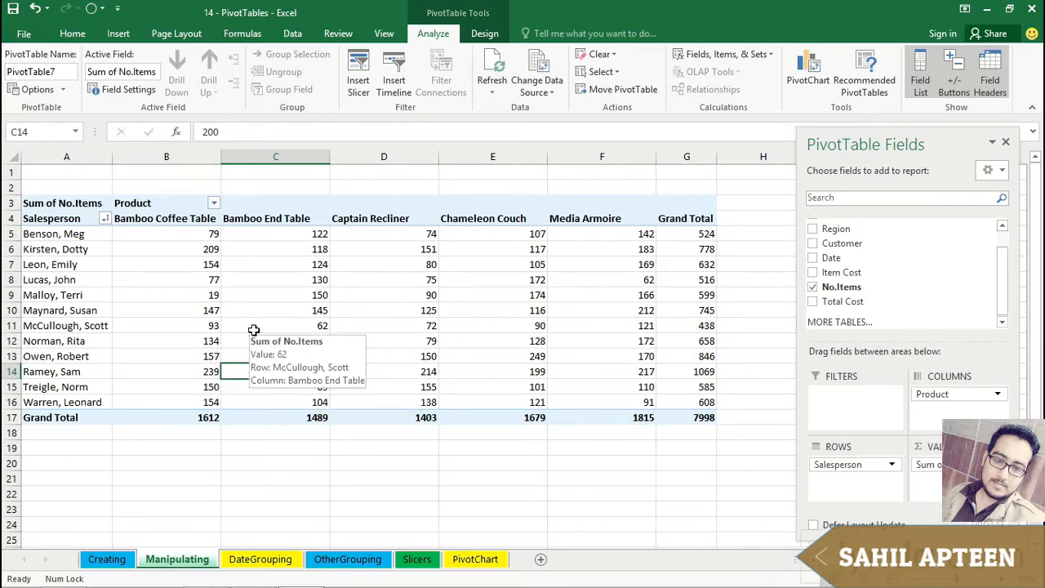
left_click(505, 326)
mouse_move(505, 366)
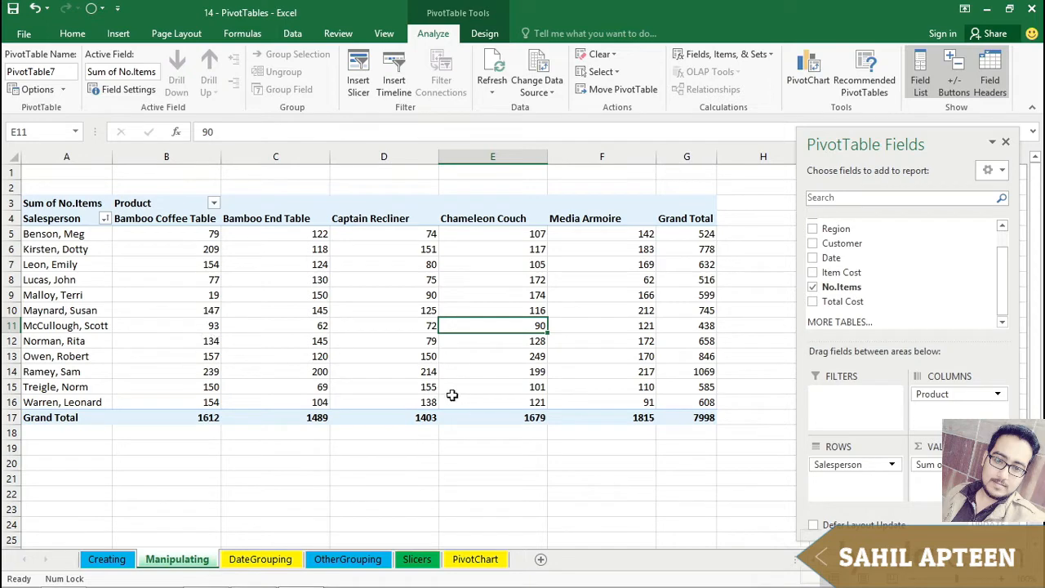
Drill down into the items total in cell E11 to list its source records, and select the No.Items values in G2:G10.
double_click(520, 326)
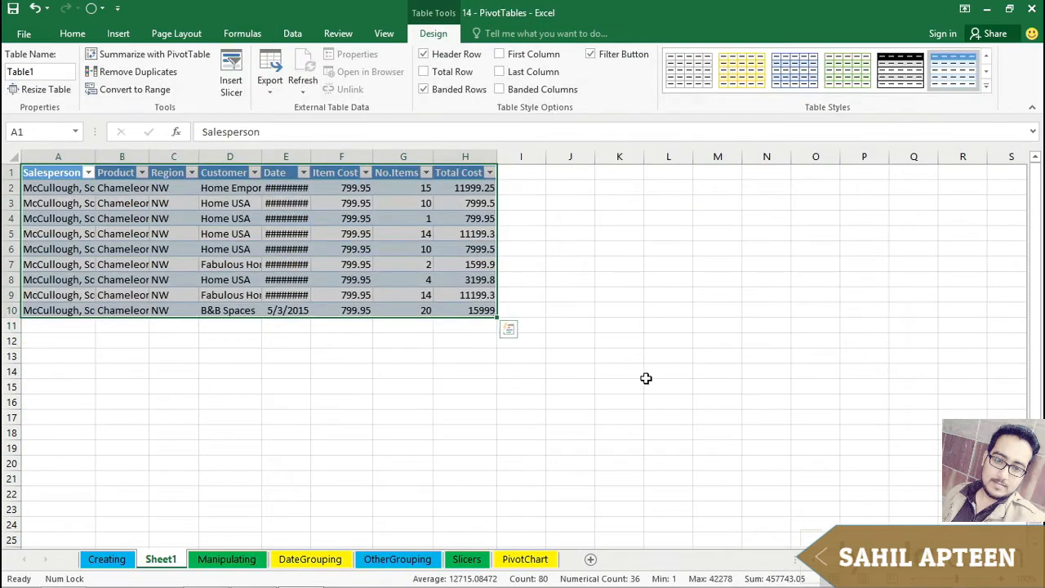
scroll(645, 378, "up", 4, "ctrl")
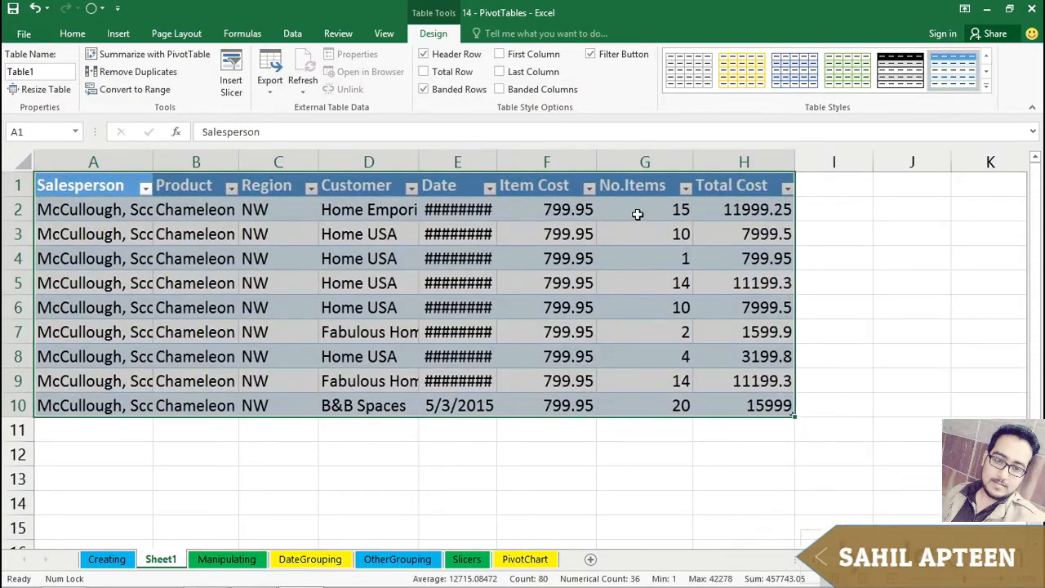
left_click_drag(637, 210, 634, 405)
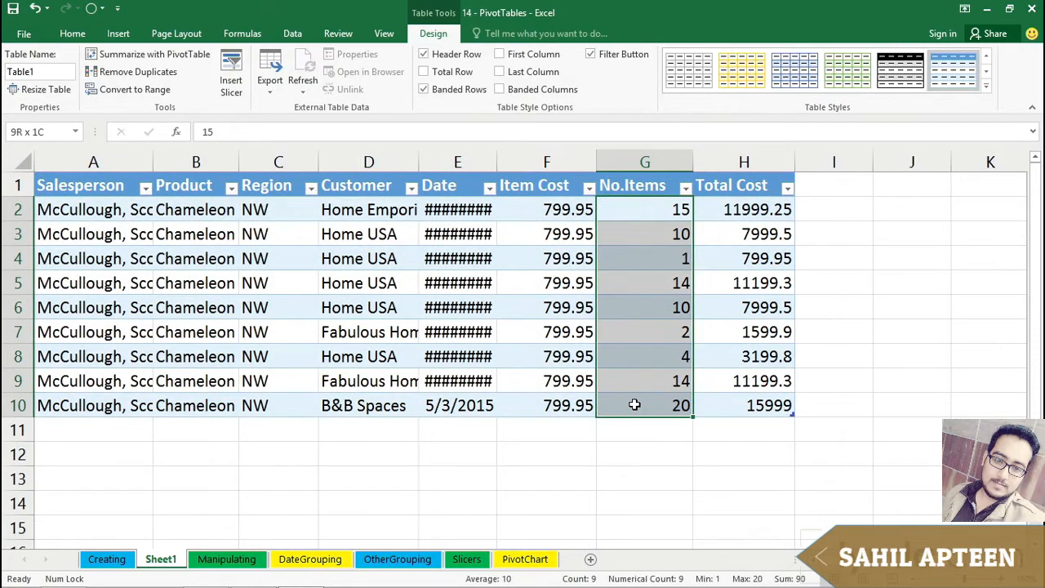
Auto-fit all column widths on the detail sheet so every value fits, and select cell B2.
left_click(135, 325)
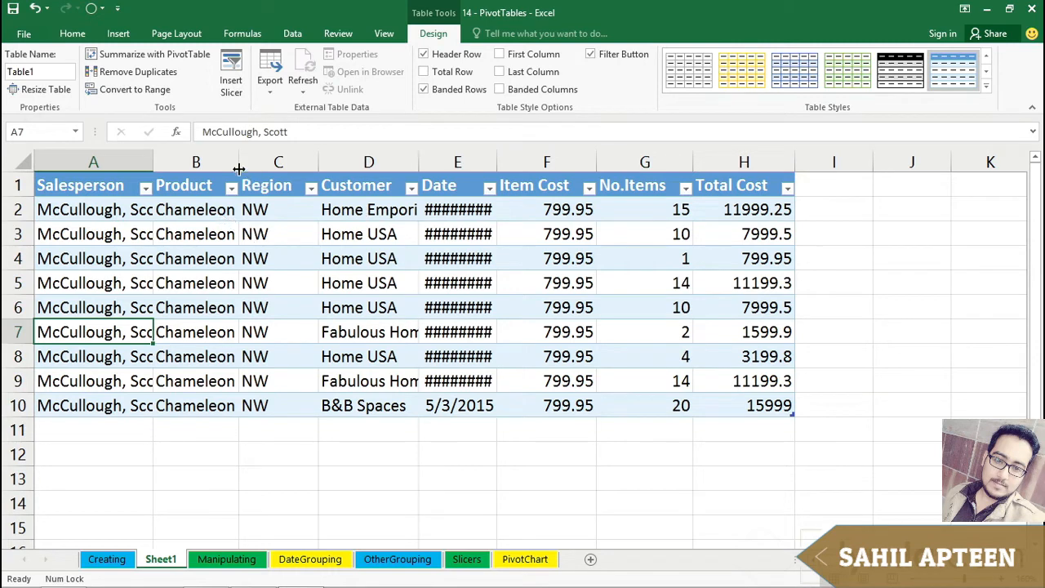
left_click(25, 161)
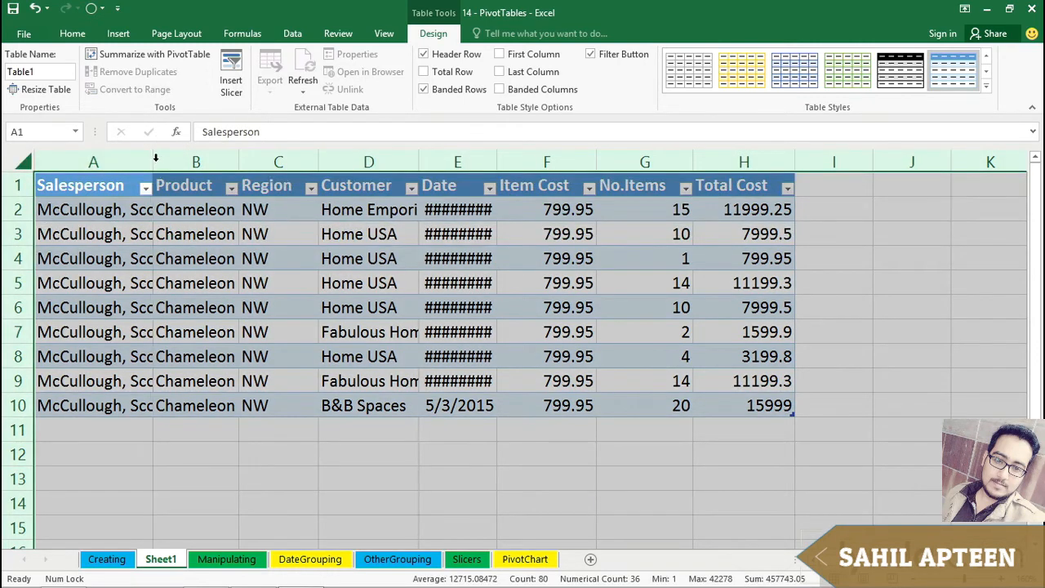
double_click(155, 161)
left_click(276, 218)
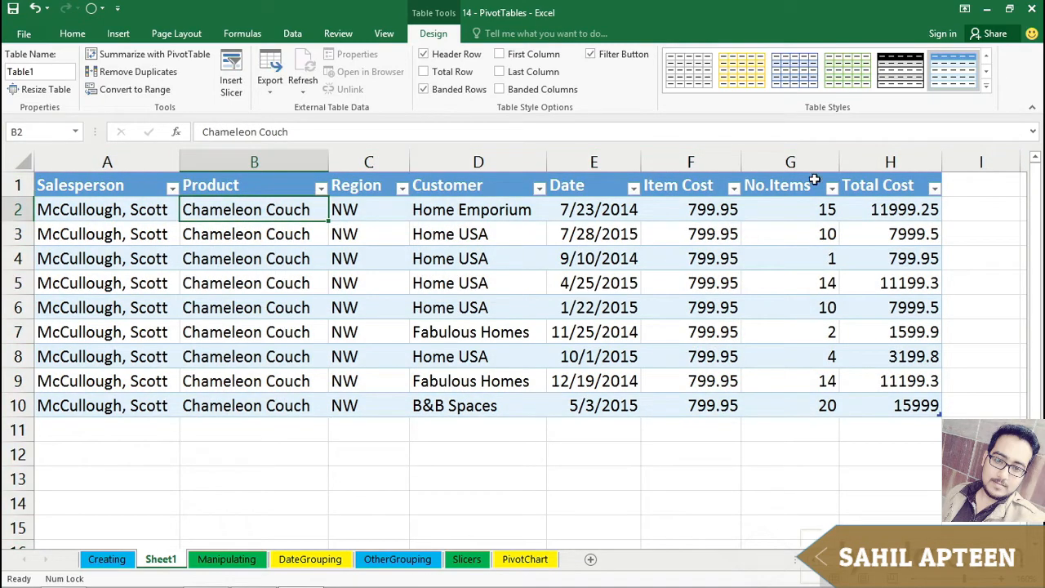
Sum the No.Items values in G2:G10 by selecting them, and compare the sum with cell E11 on the Manipulating sheet.
left_click_drag(809, 209, 796, 397)
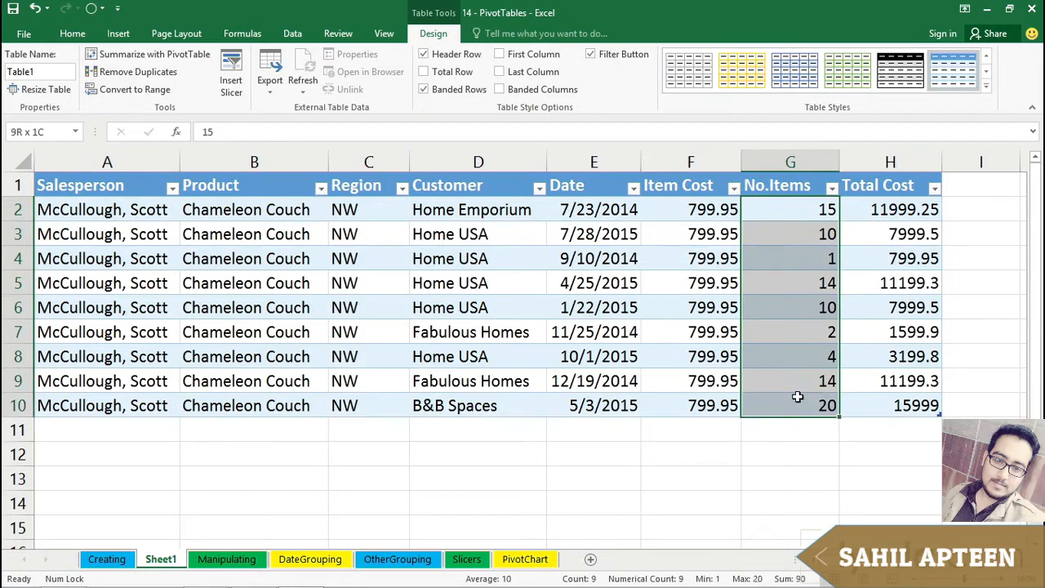
left_click(227, 559)
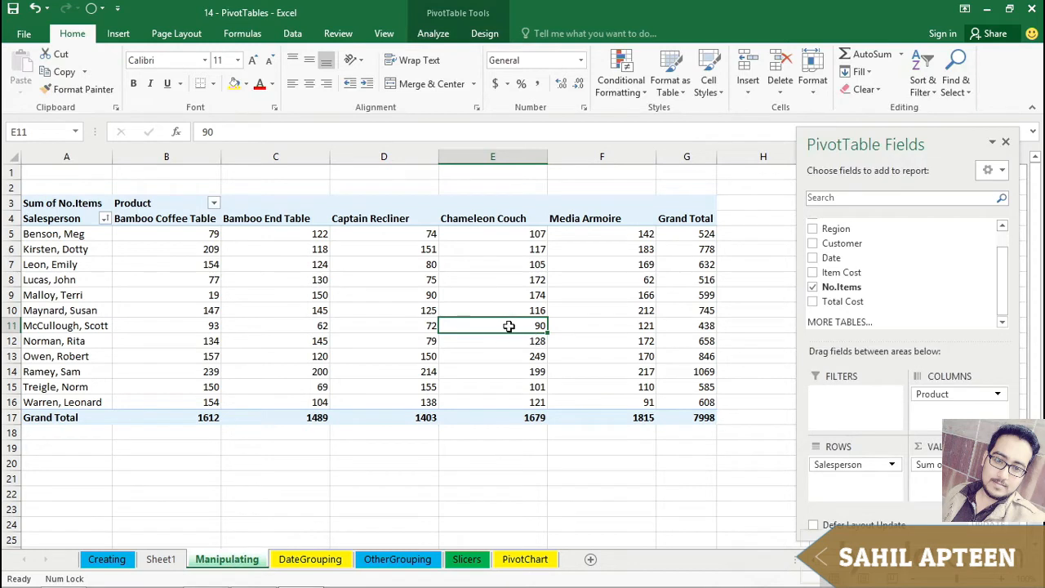
mouse_move(508, 326)
mouse_move(200, 236)
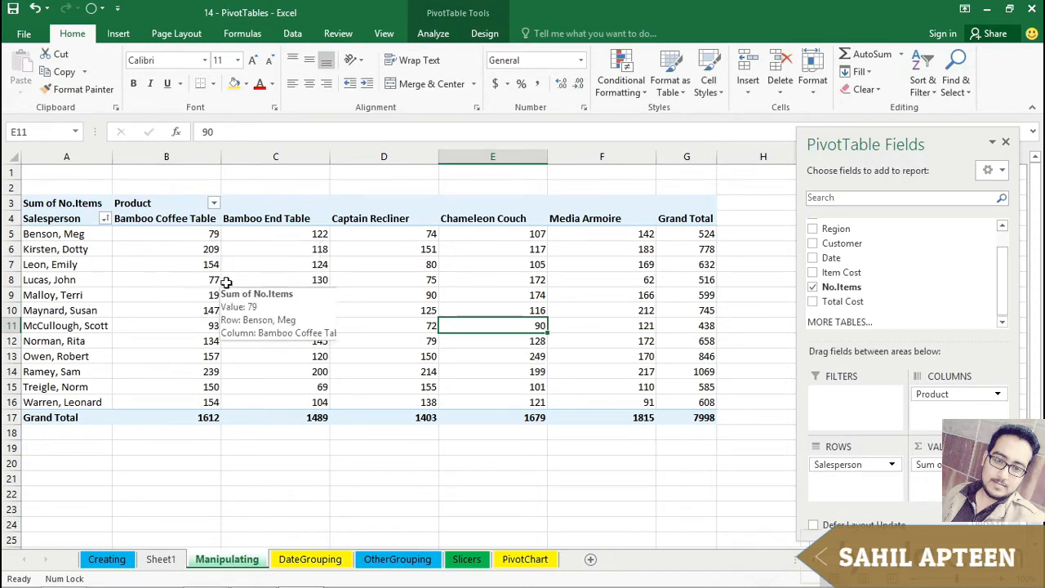
mouse_move(226, 282)
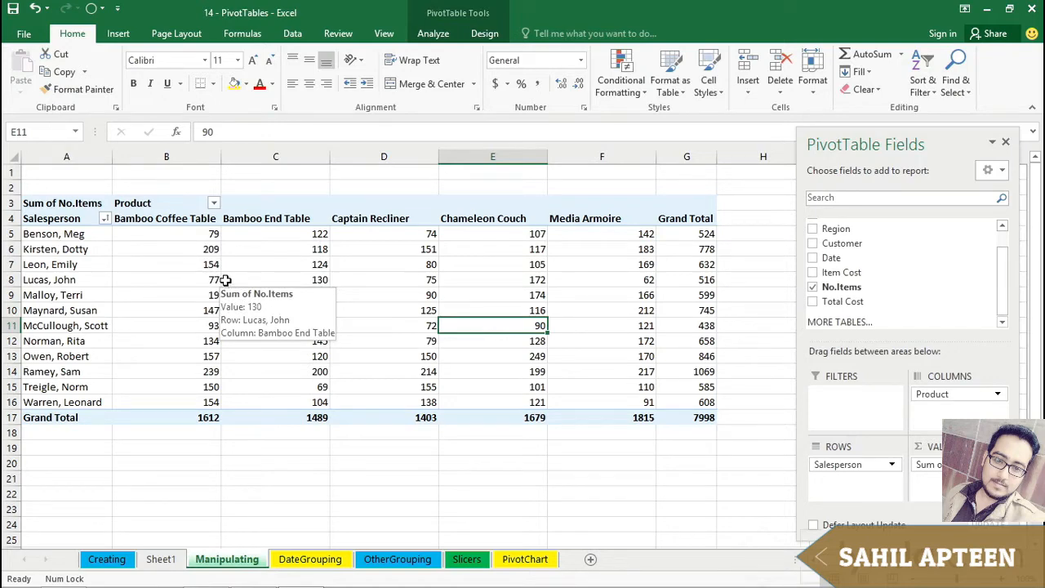
mouse_move(460, 322)
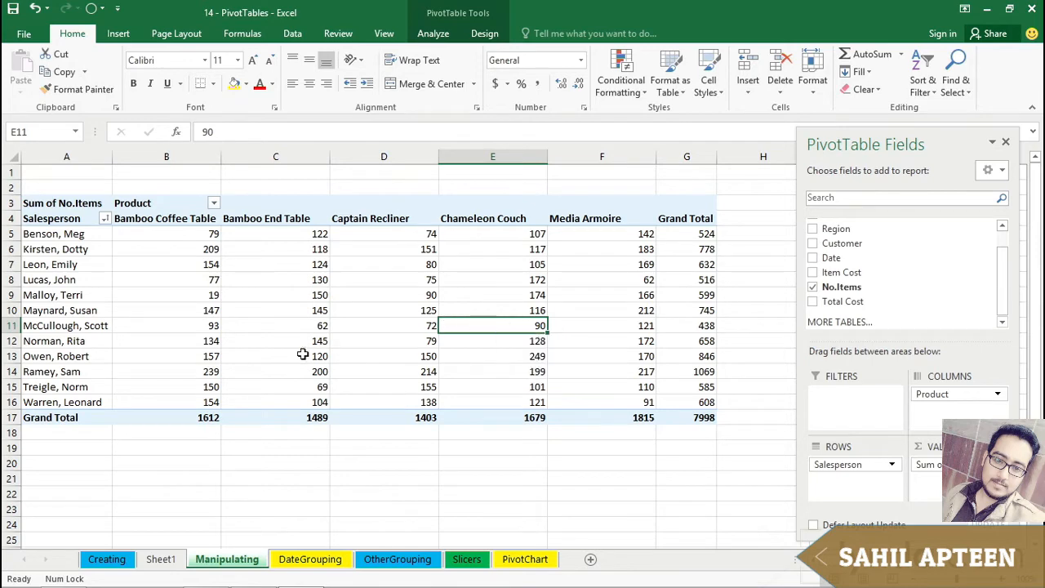
Review the drilled-down records and the No.Items values in G2:G10 on Sheet1 against the PivotTable on the Manipulating sheet.
left_click(163, 559)
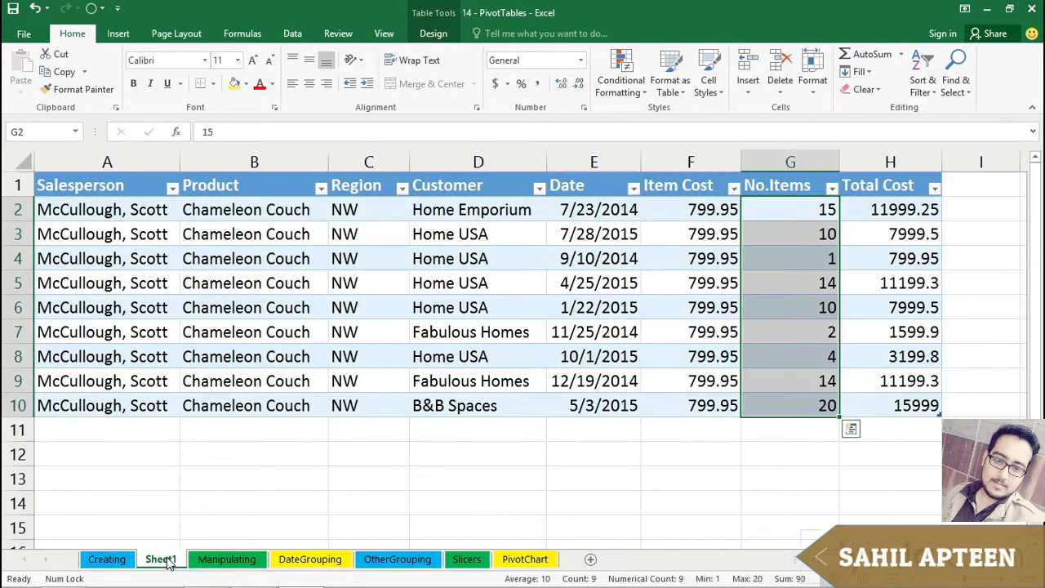
left_click(285, 312)
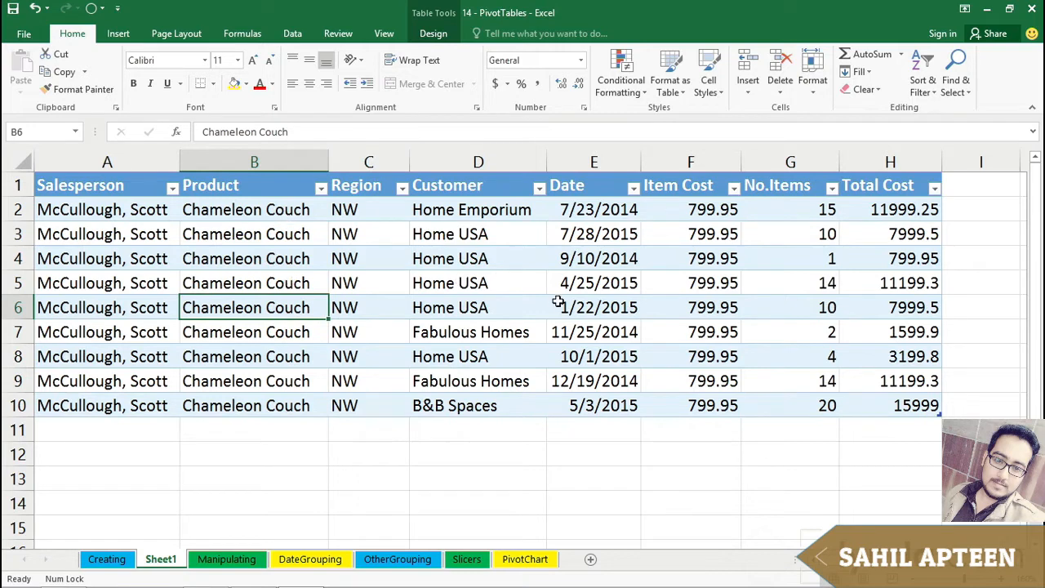
left_click(534, 286)
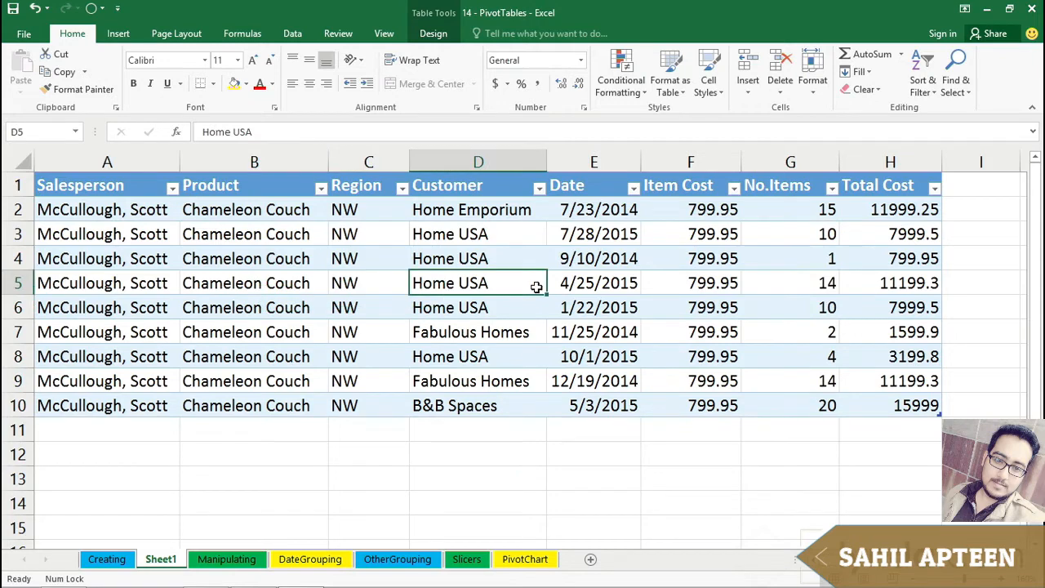
left_click_drag(808, 211, 772, 393)
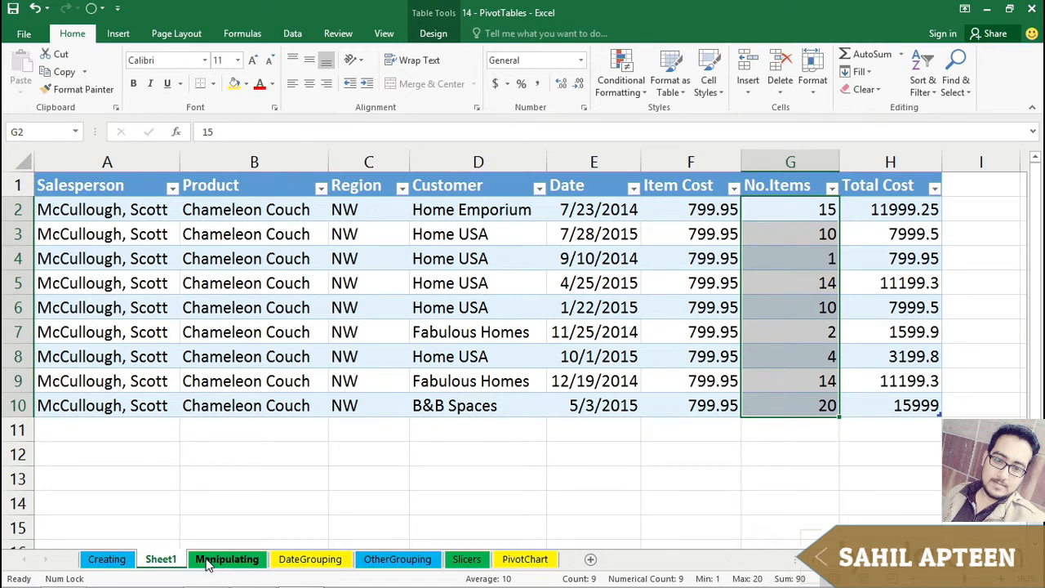
left_click(208, 563)
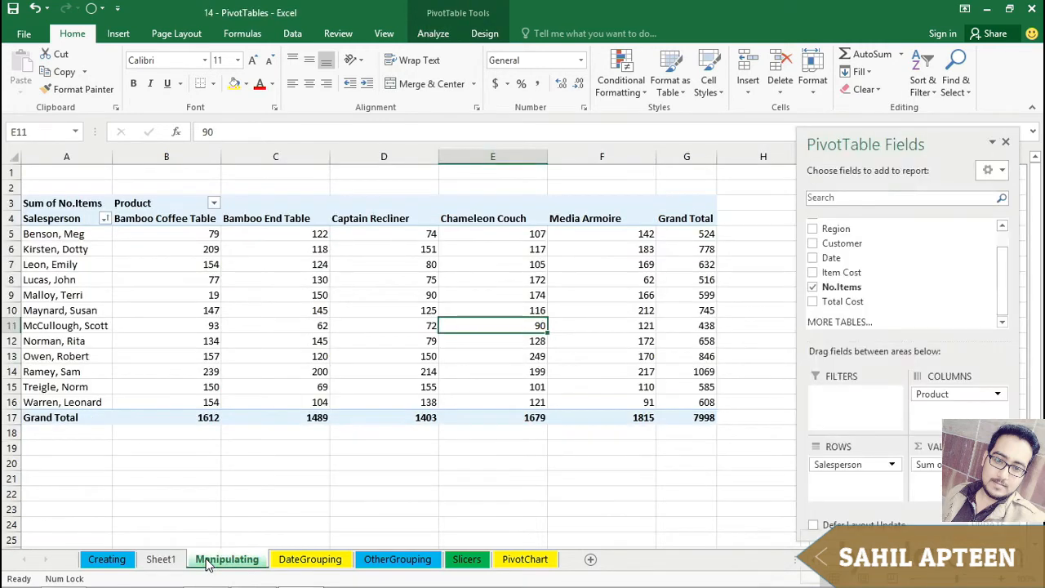
left_click(162, 559)
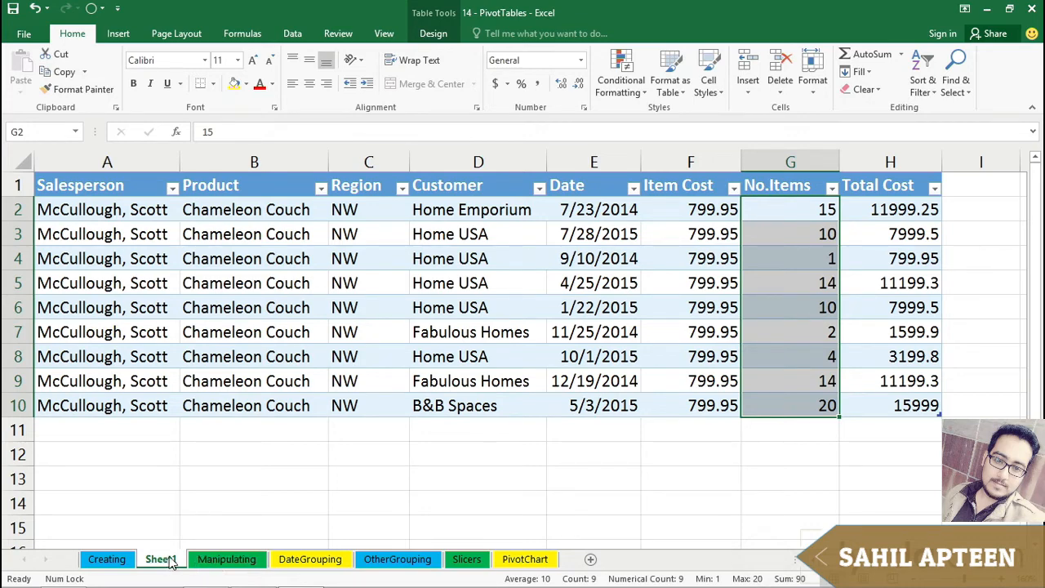
left_click(212, 562)
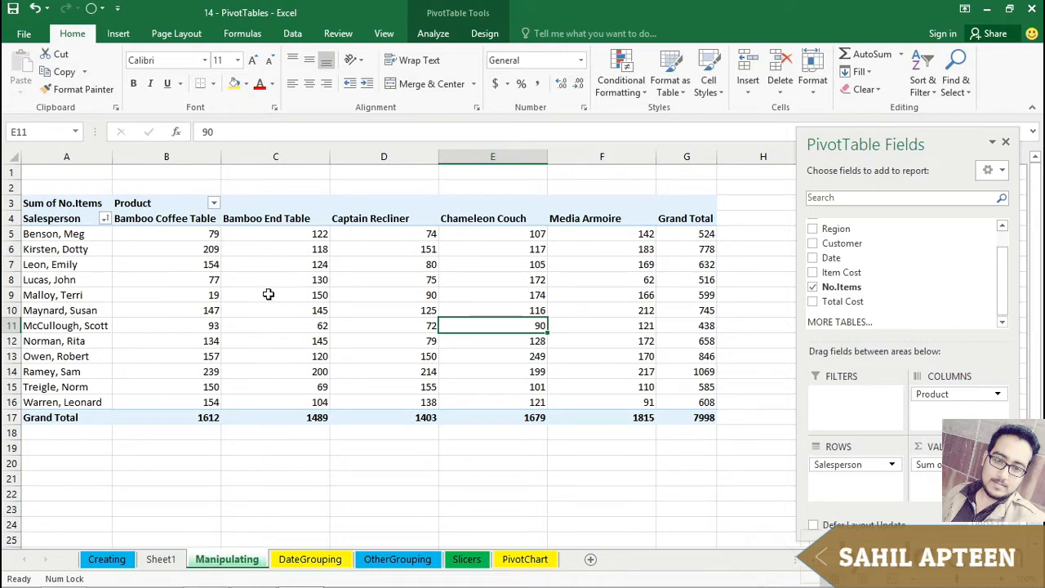
mouse_move(304, 294)
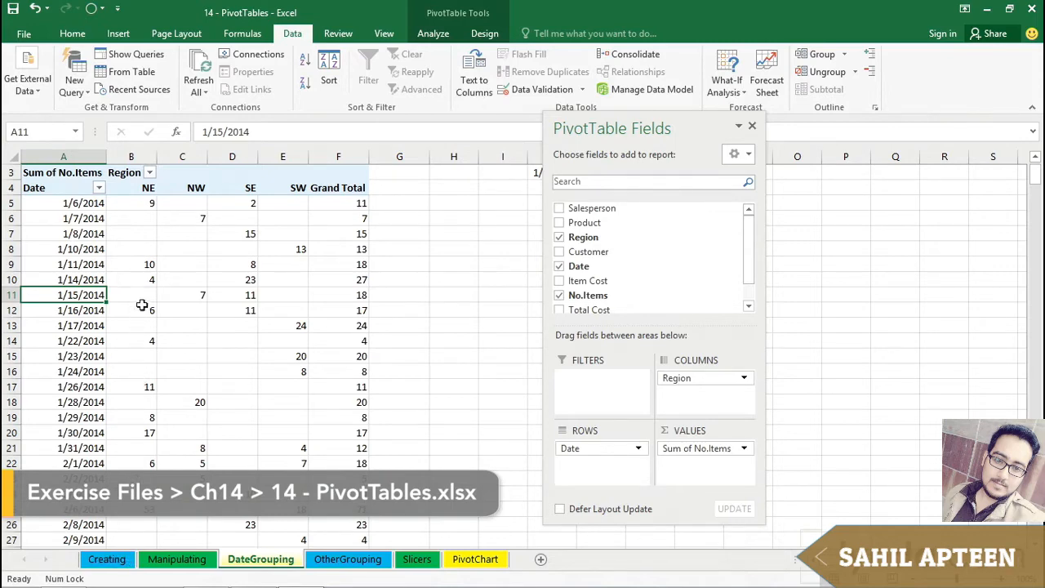
Examine the individual date rows of the PivotTable on the DateGrouping sheet.
mouse_move(137, 294)
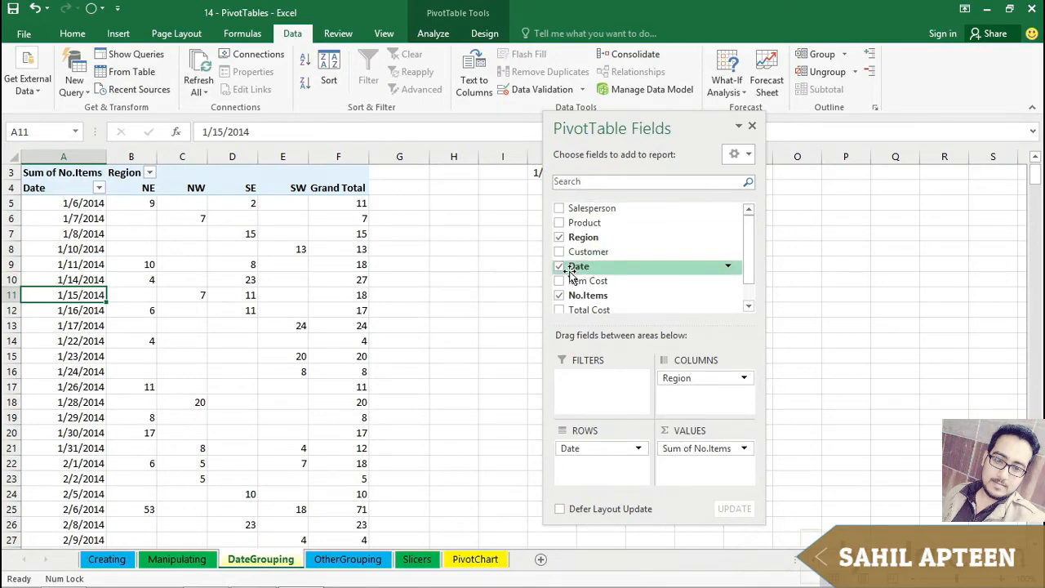
left_click(96, 219)
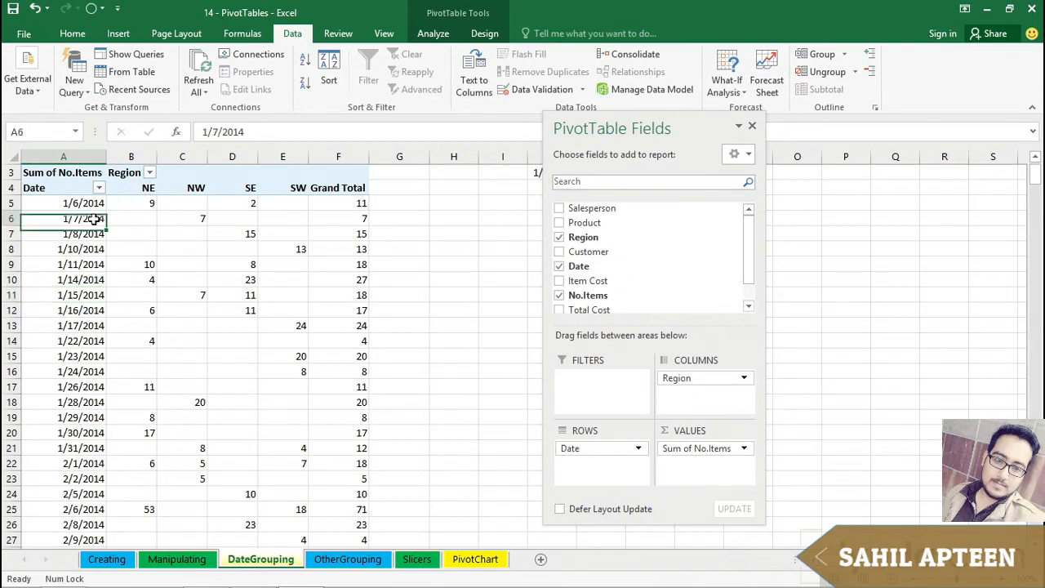
scroll(299, 378, "down", 8)
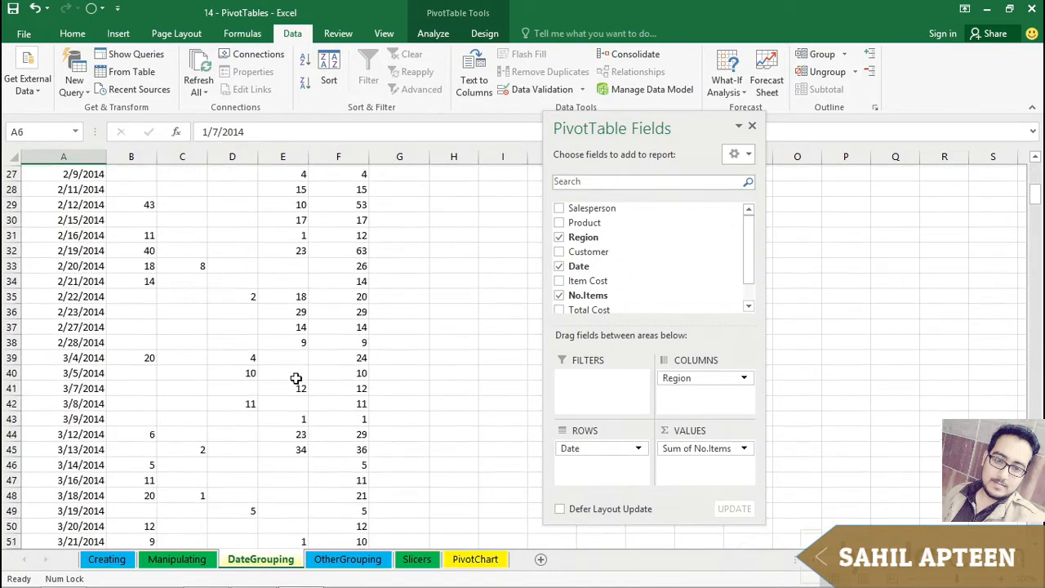
scroll(295, 378, "down", 14)
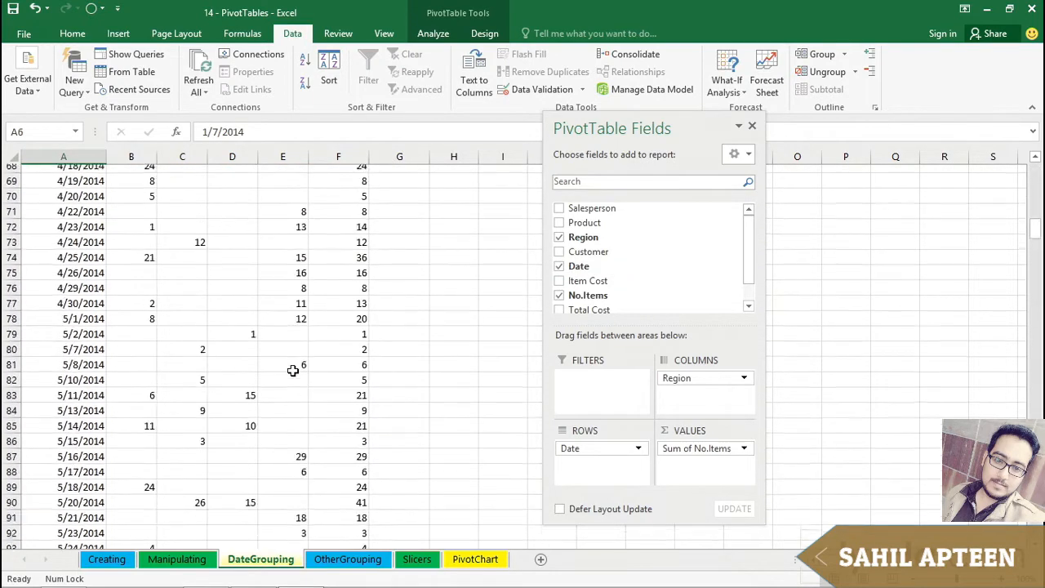
scroll(292, 371, "down", 6)
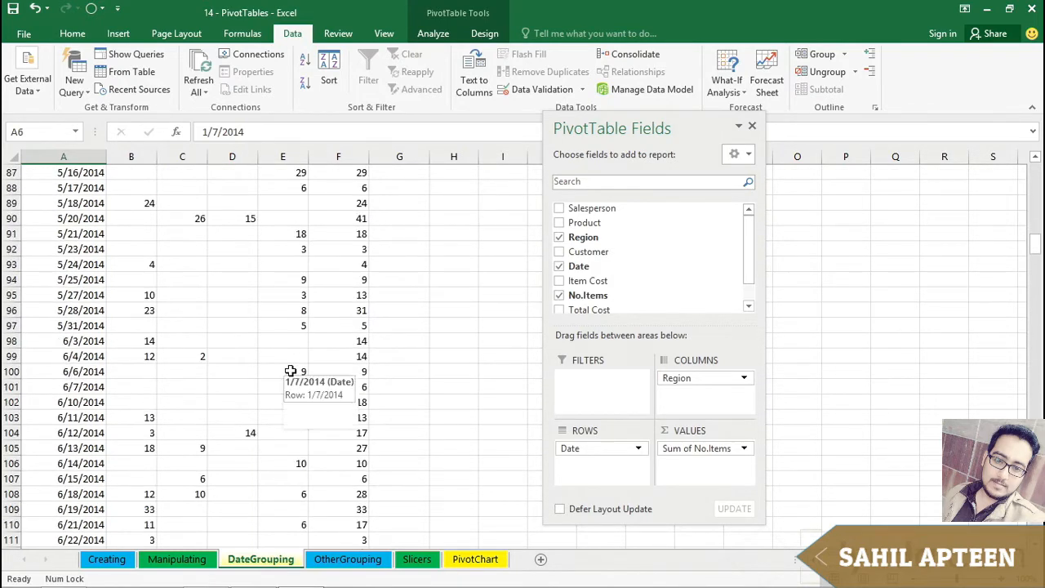
scroll(290, 370, "down", 13)
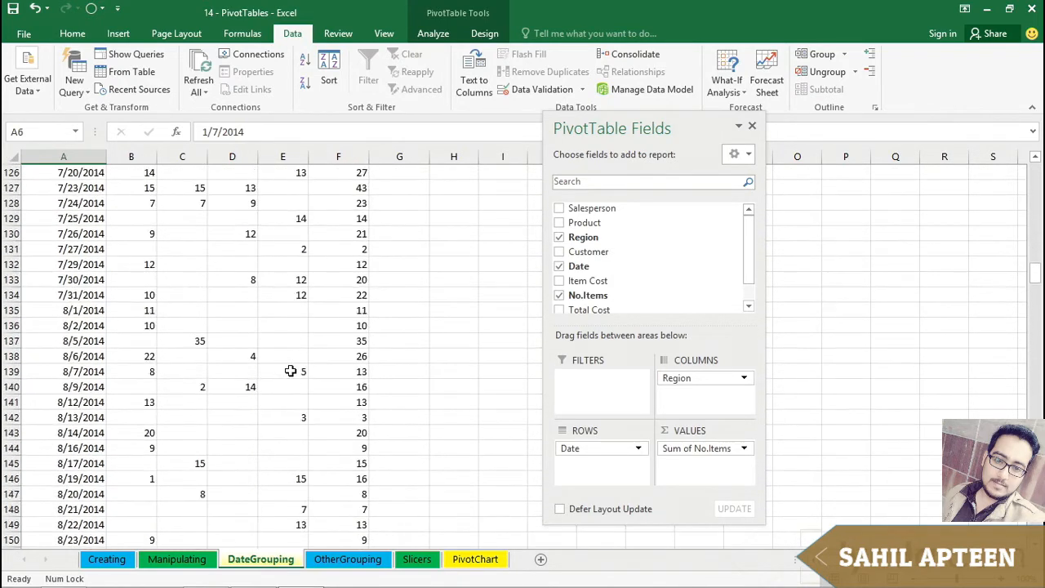
scroll(290, 371, "up", 9)
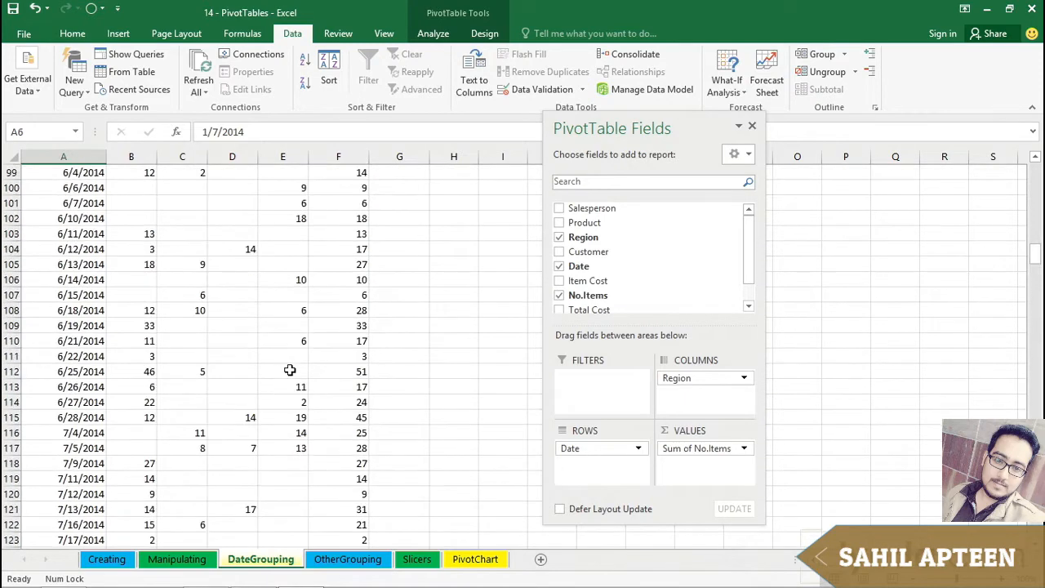
scroll(290, 369, "up", 20)
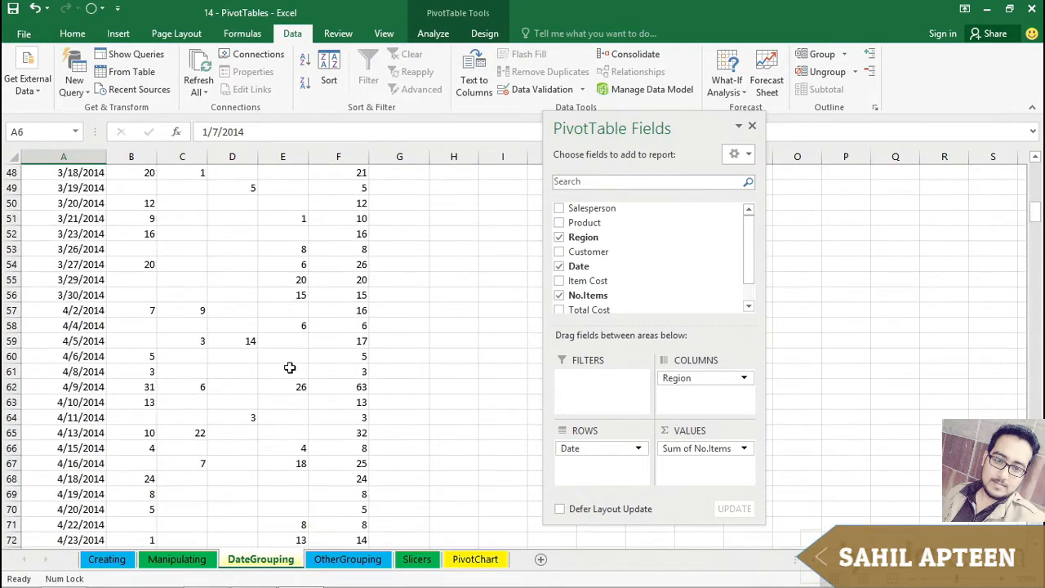
scroll(290, 368, "up", 11)
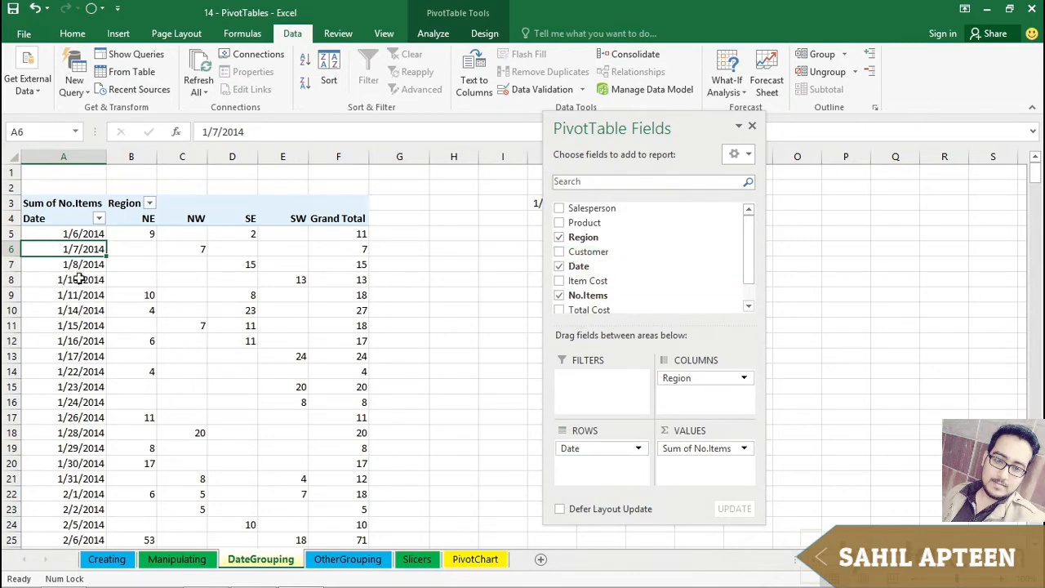
Group the PivotTable's Date row field by Months, keeping the automatic starting and ending dates.
right_click(82, 279)
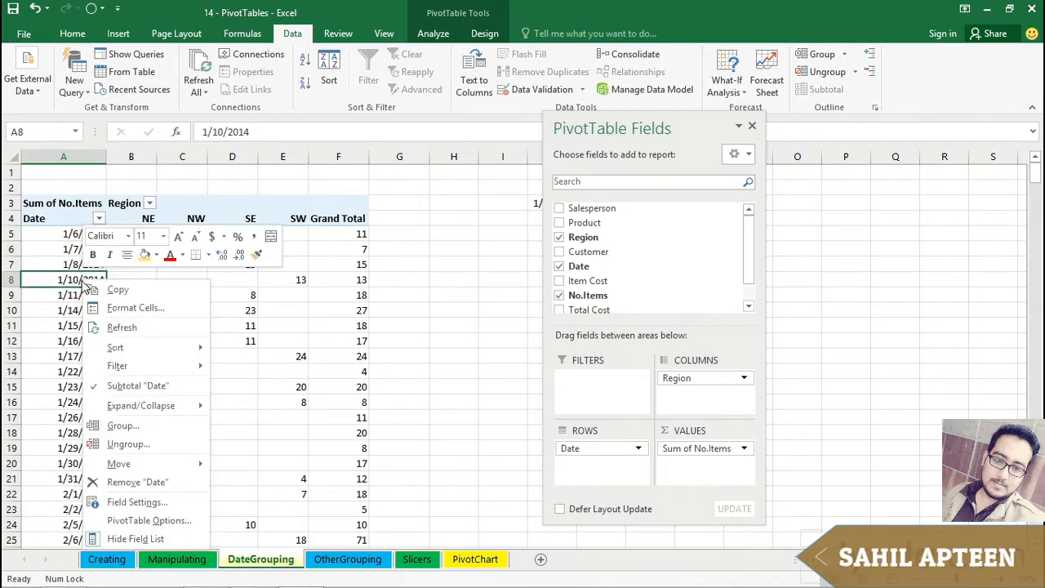
left_click(127, 429)
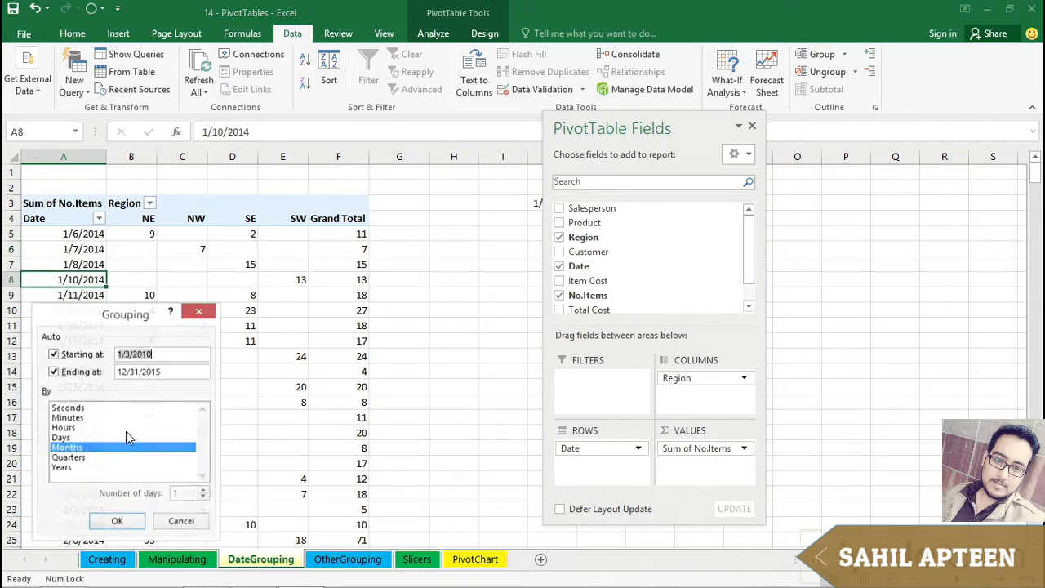
left_click_drag(123, 315, 329, 257)
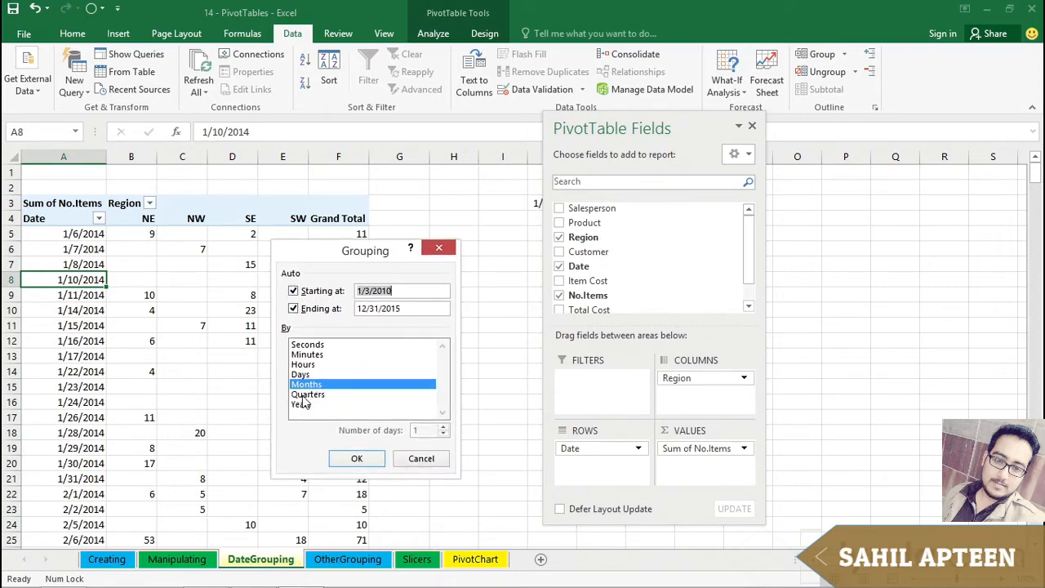
left_click(357, 460)
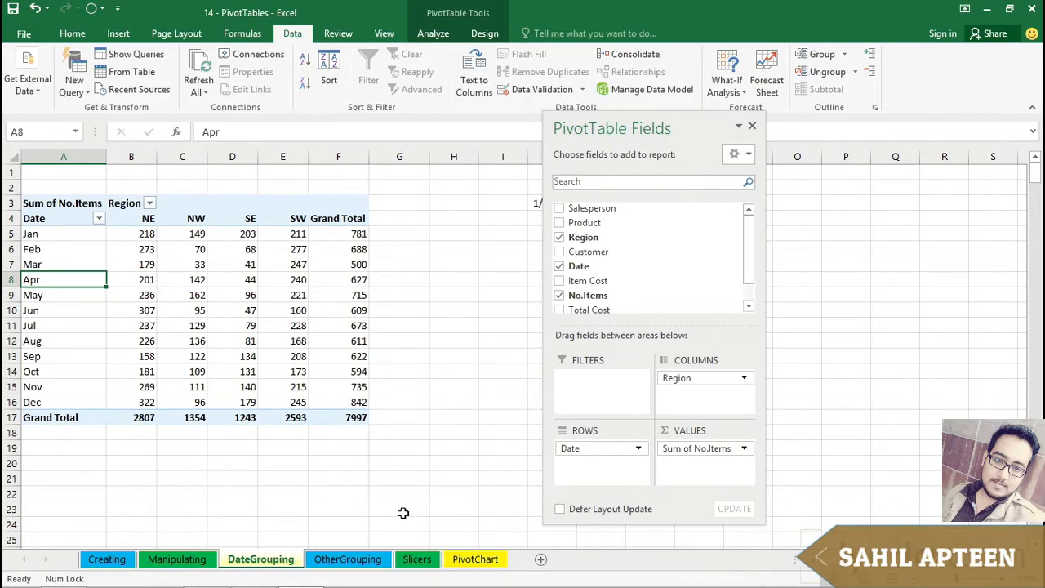
Check the monthly item totals per region, and select the Jan row label in cell A5.
mouse_move(197, 356)
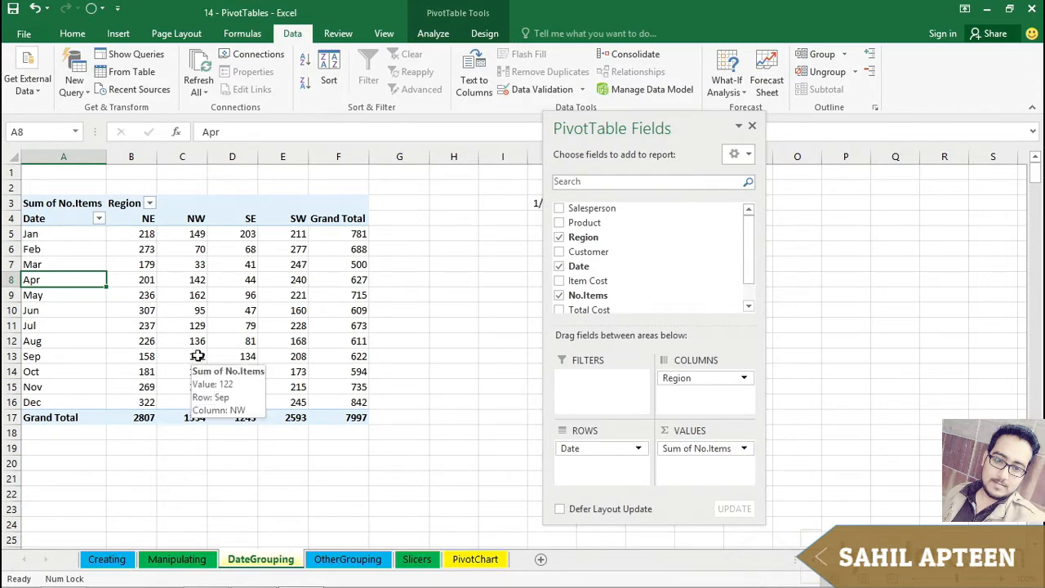
mouse_move(200, 309)
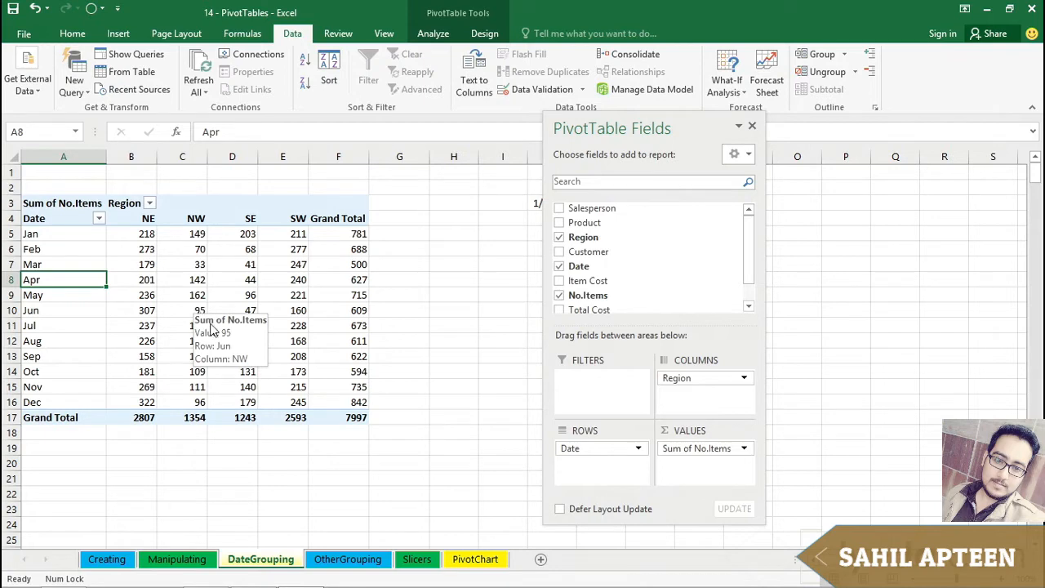
left_click(51, 234)
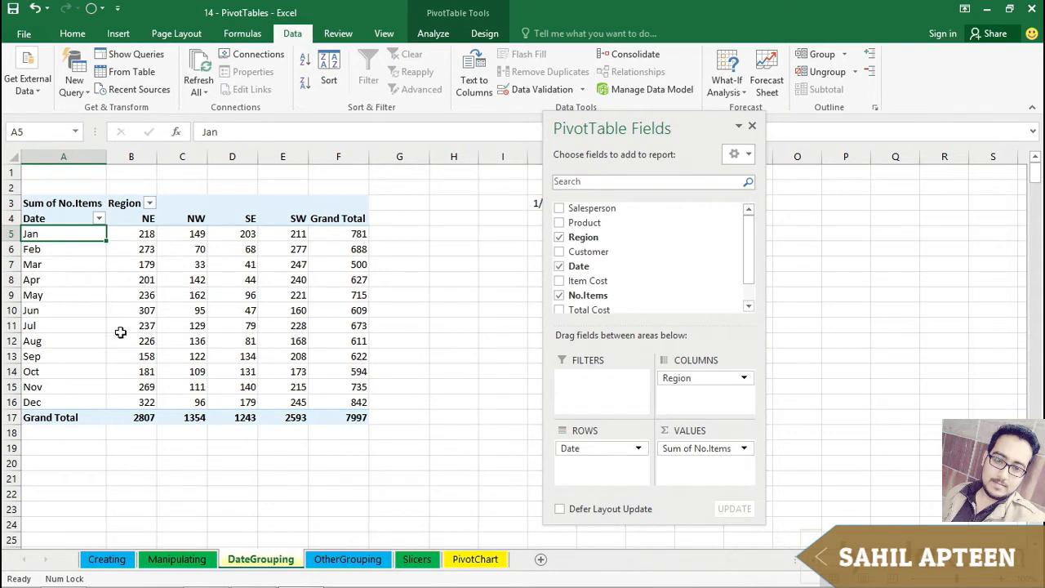
Group the PivotTable's date row field by Months, Quarters and Years, keeping the automatic starting and ending dates.
right_click(47, 266)
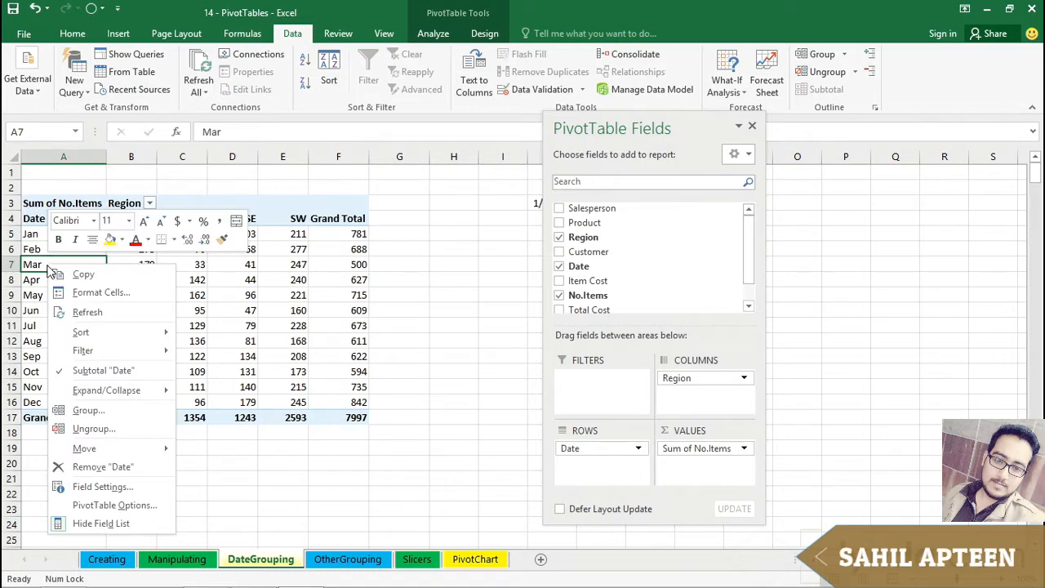
left_click(93, 411)
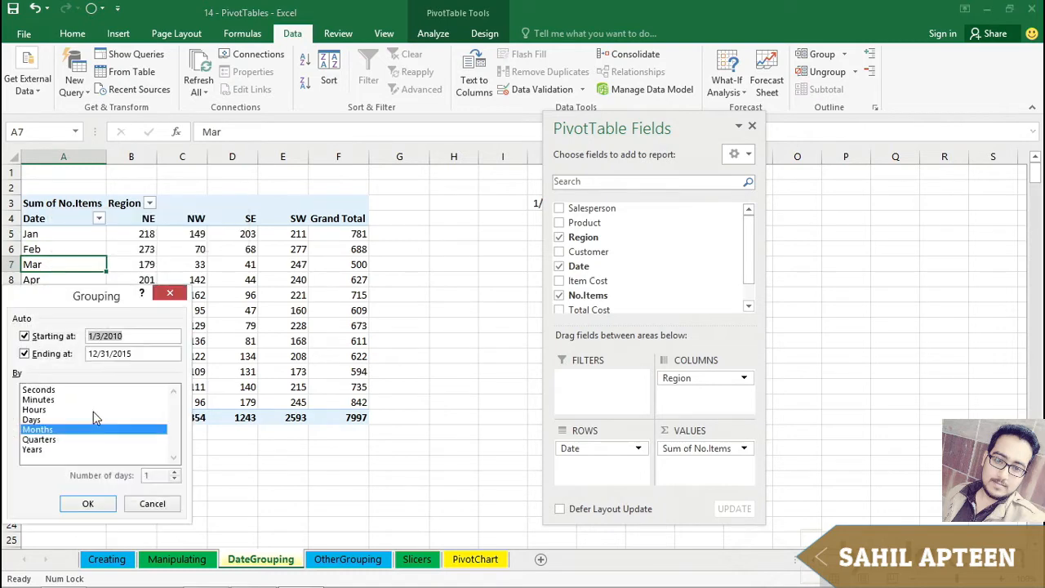
left_click(49, 440)
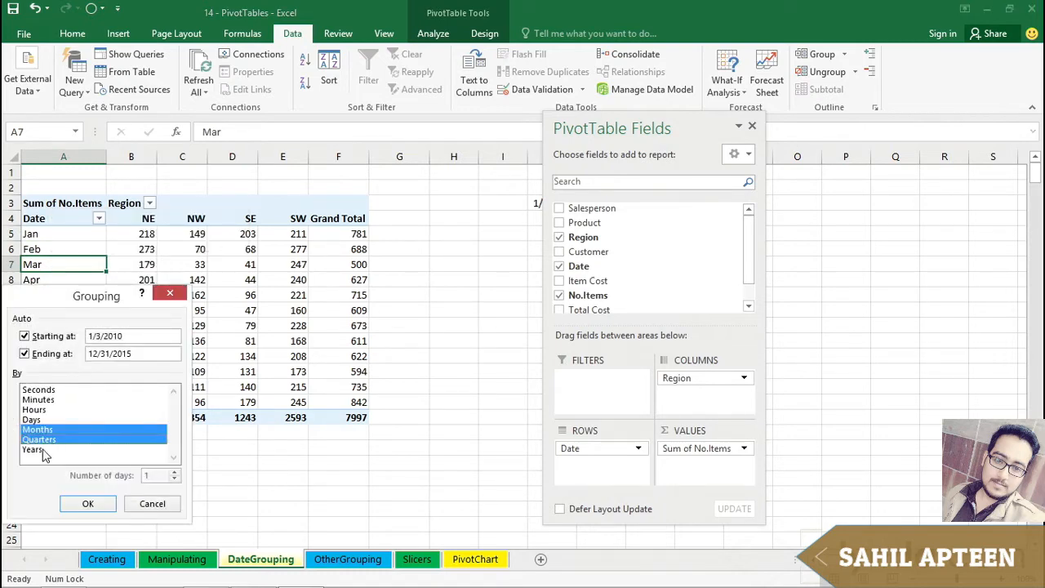
left_click(44, 454)
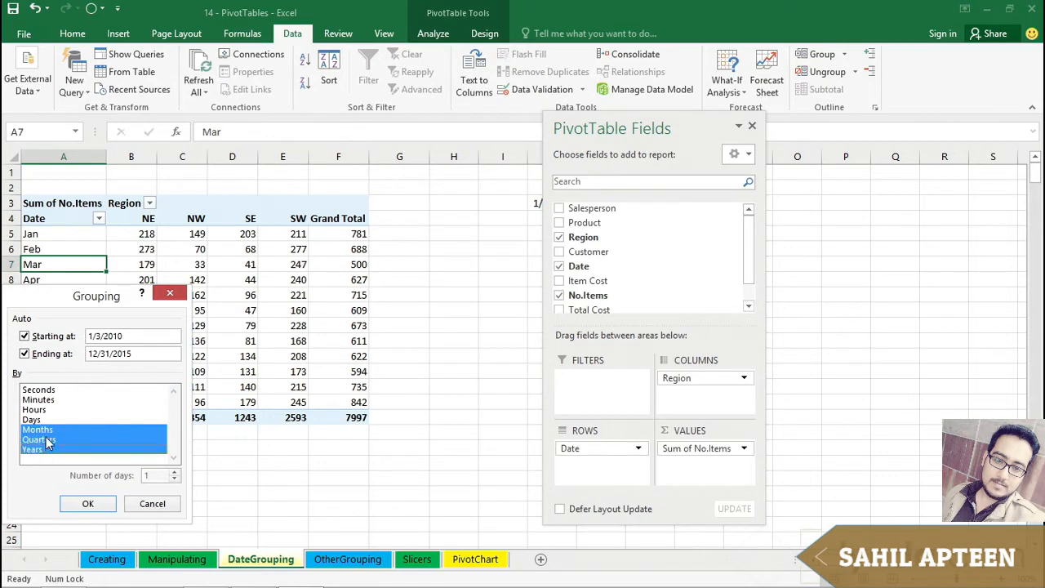
left_click(87, 504)
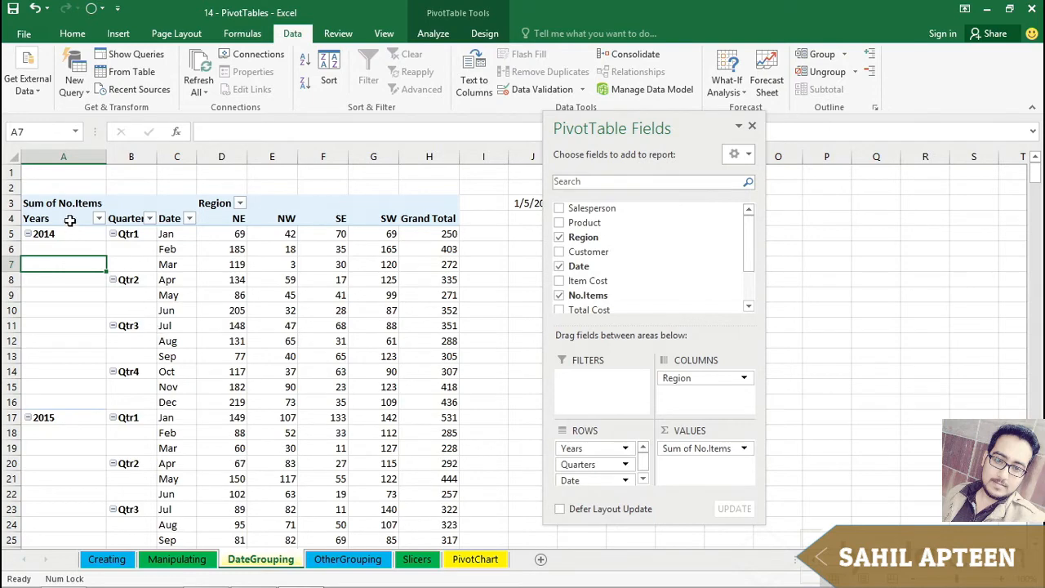
Rename the Date row field header in cell C4 to Months.
left_click(171, 219)
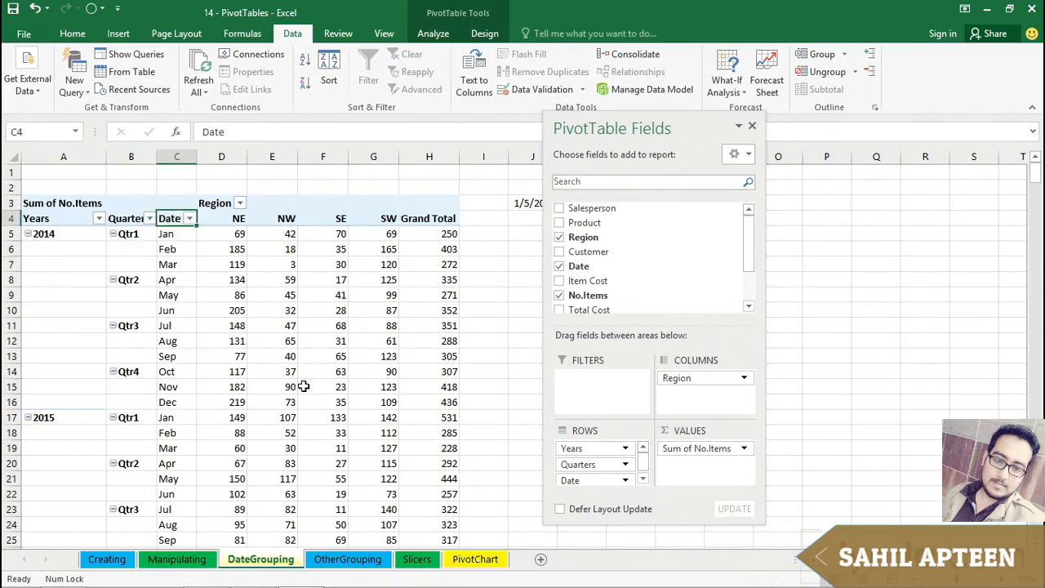
mouse_move(371, 430)
type("Months")
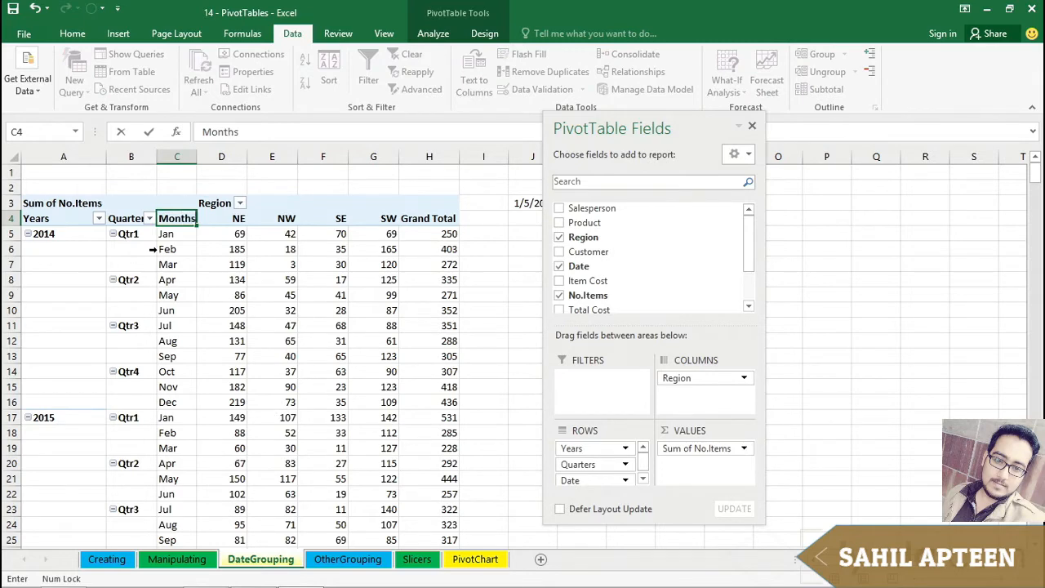
key("Return")
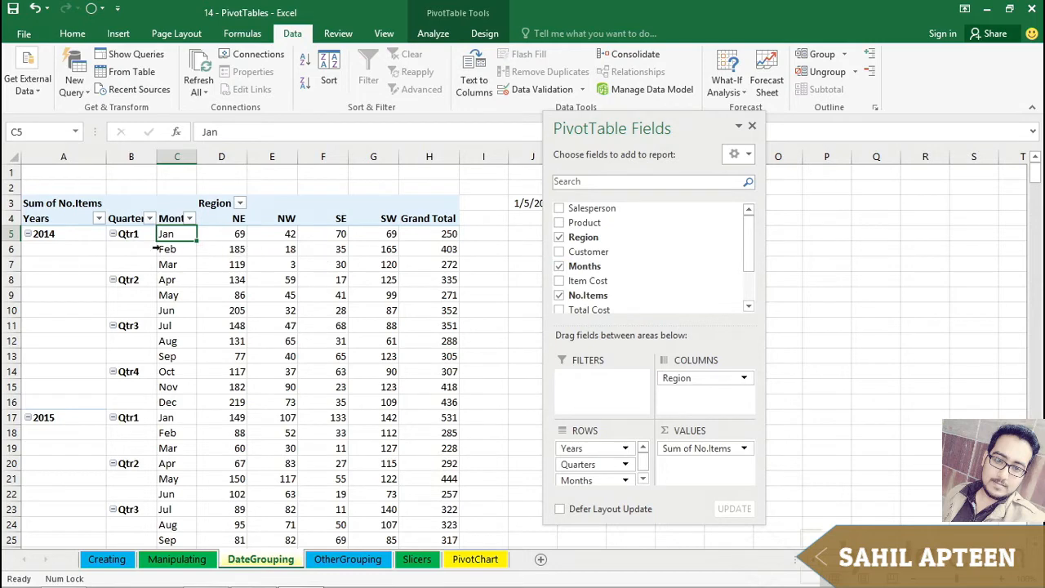
Review the monthly rows for both years, and move the Months field from the rows to the report filters.
scroll(183, 301, "down", 2)
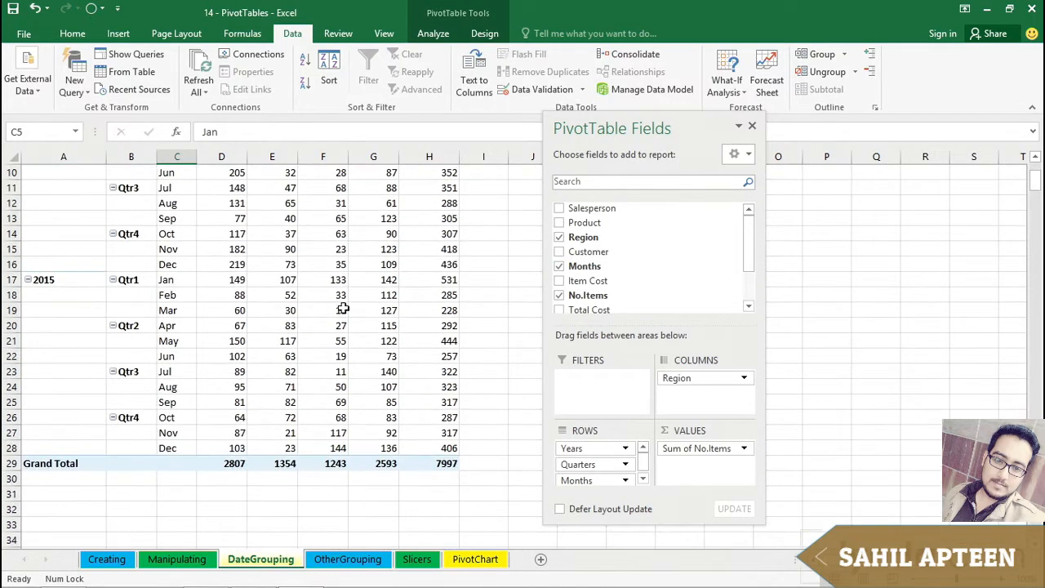
scroll(343, 308, "up", 2)
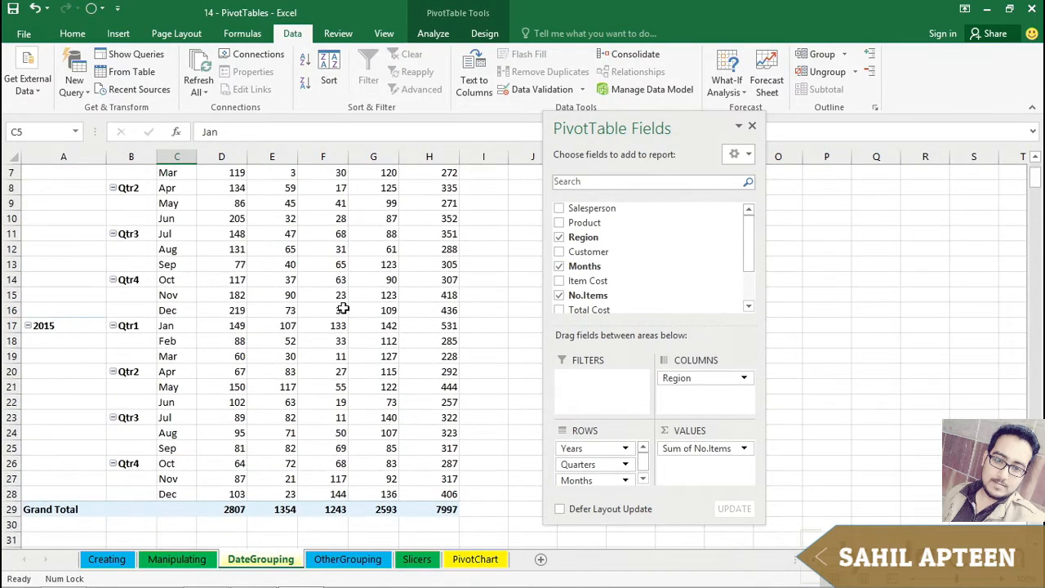
mouse_move(342, 308)
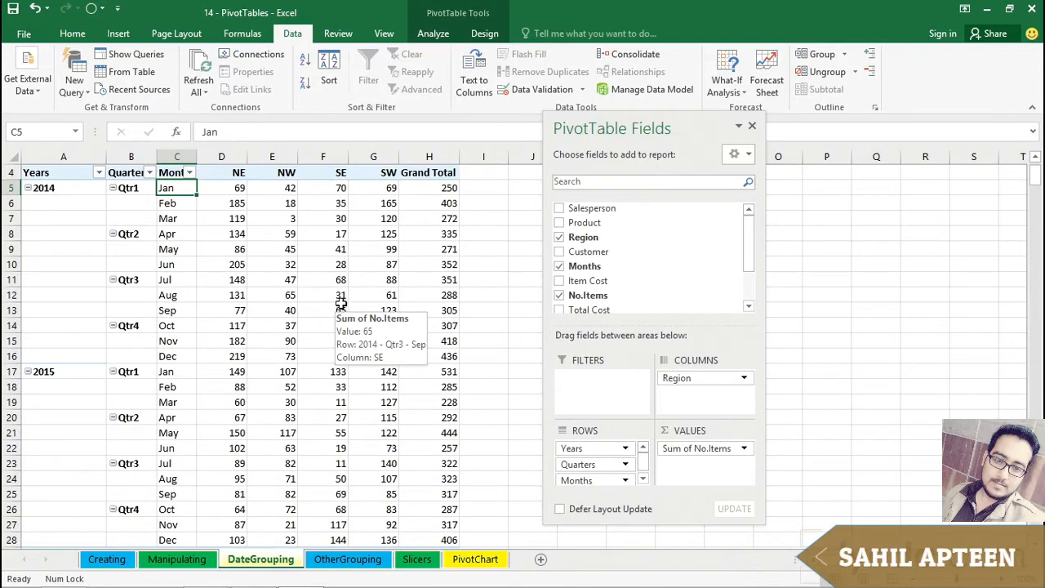
mouse_move(275, 249)
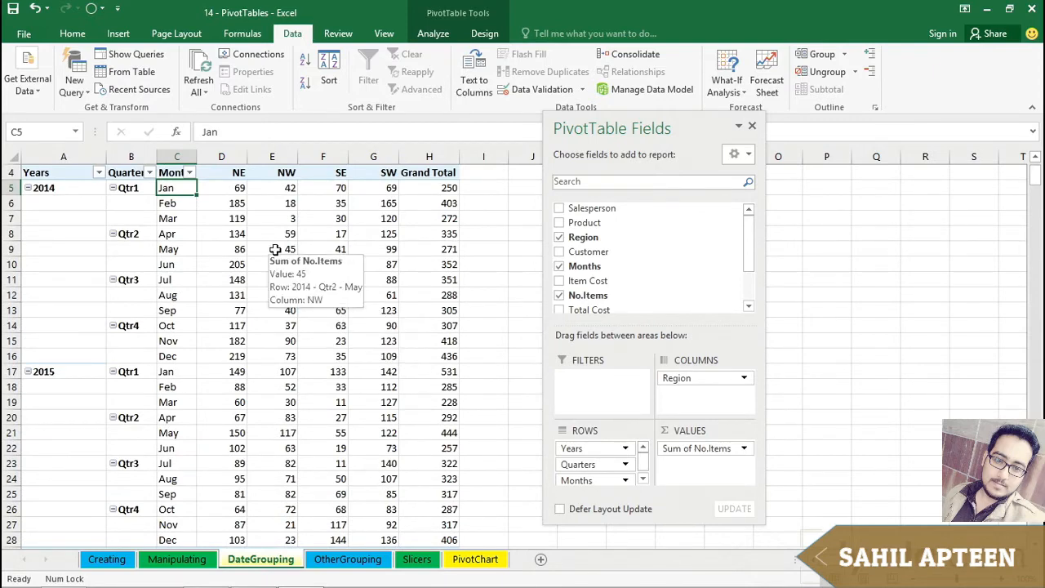
left_click(592, 482)
left_click_drag(592, 482, 592, 391)
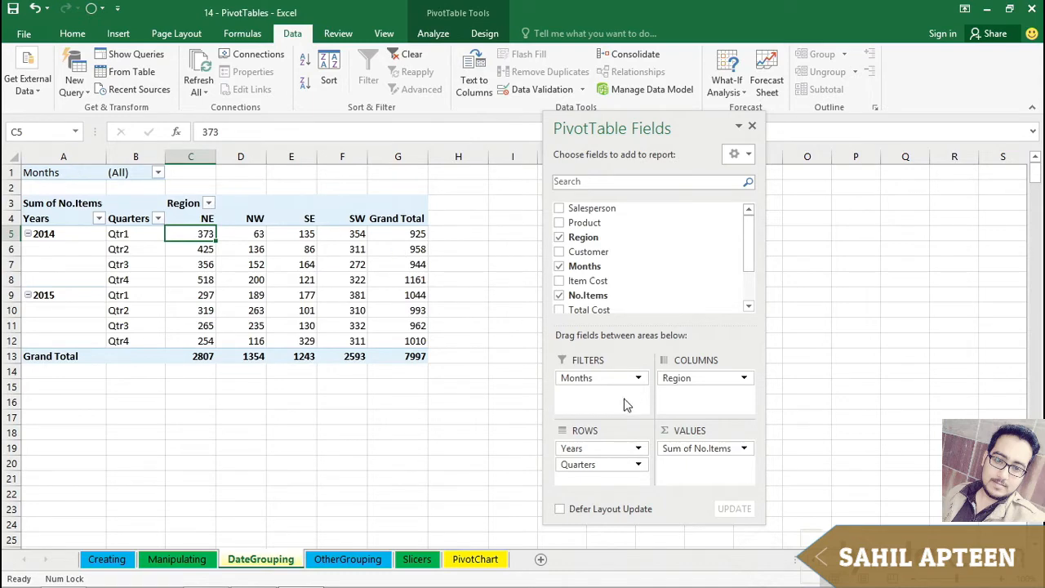
Nest Years below Quarters in the PivotTable rows, and select the Qtr1 rows in A5:G6 to compare the years.
left_click(56, 219)
scroll(269, 304, "up", 2)
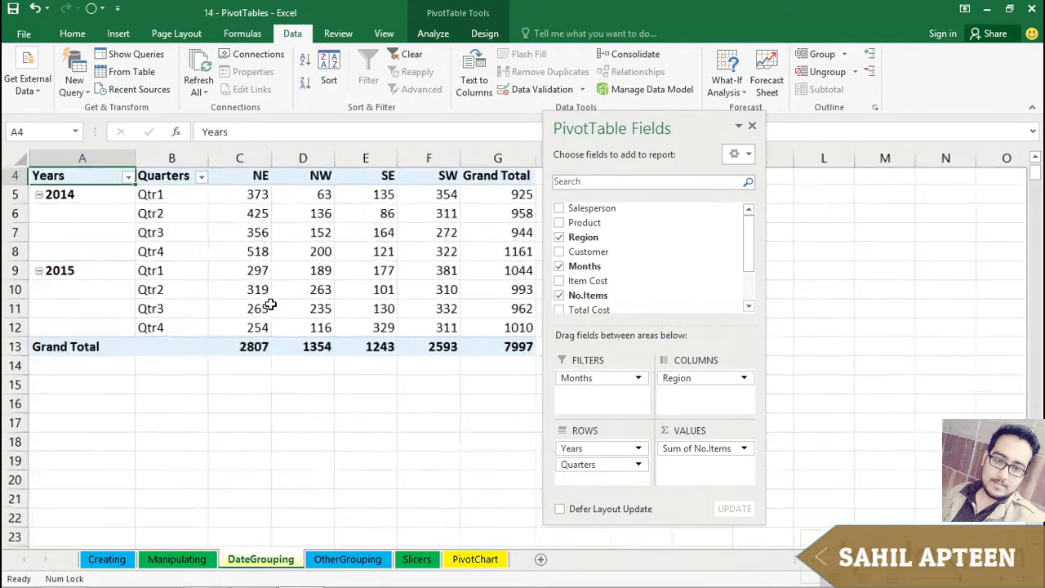
scroll(270, 299, "up", 1)
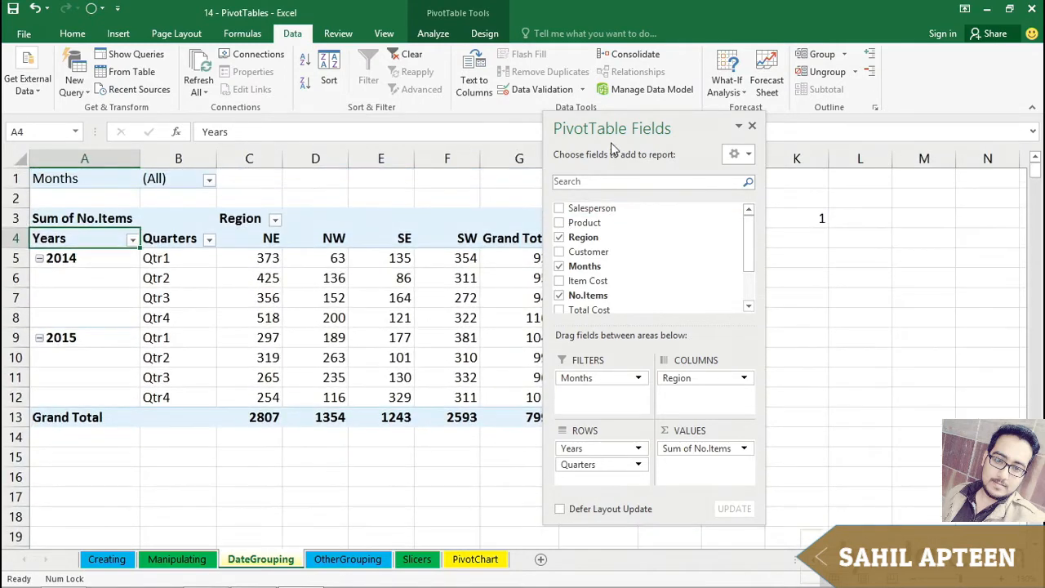
left_click_drag(611, 135, 723, 148)
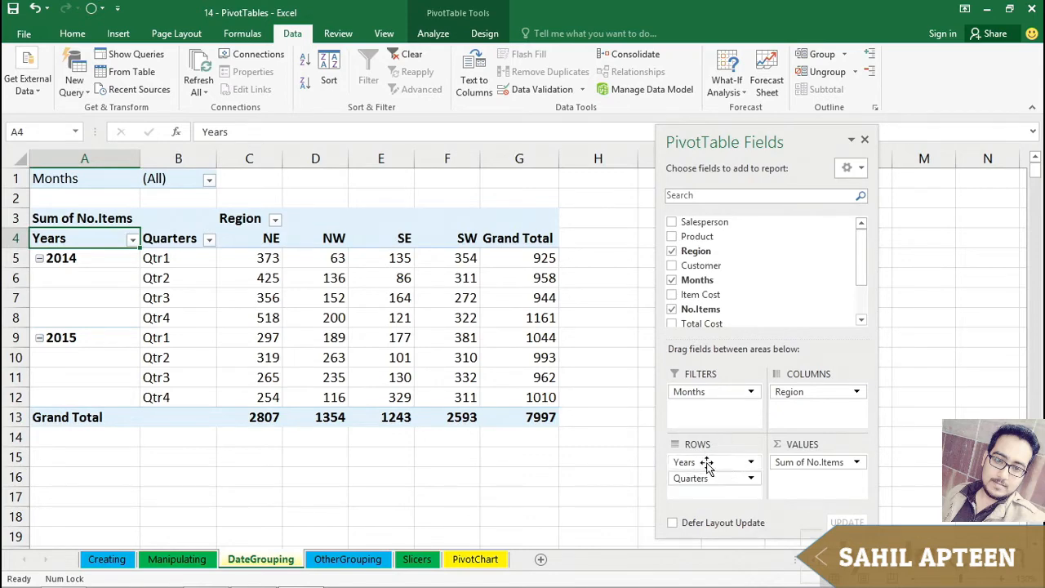
left_click_drag(707, 466, 702, 493)
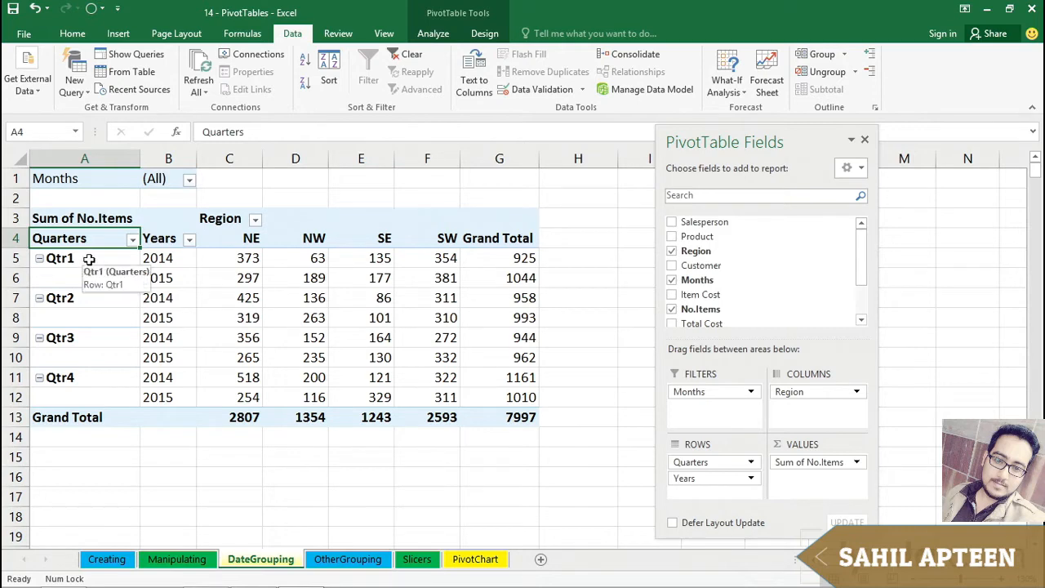
left_click_drag(93, 261, 487, 272)
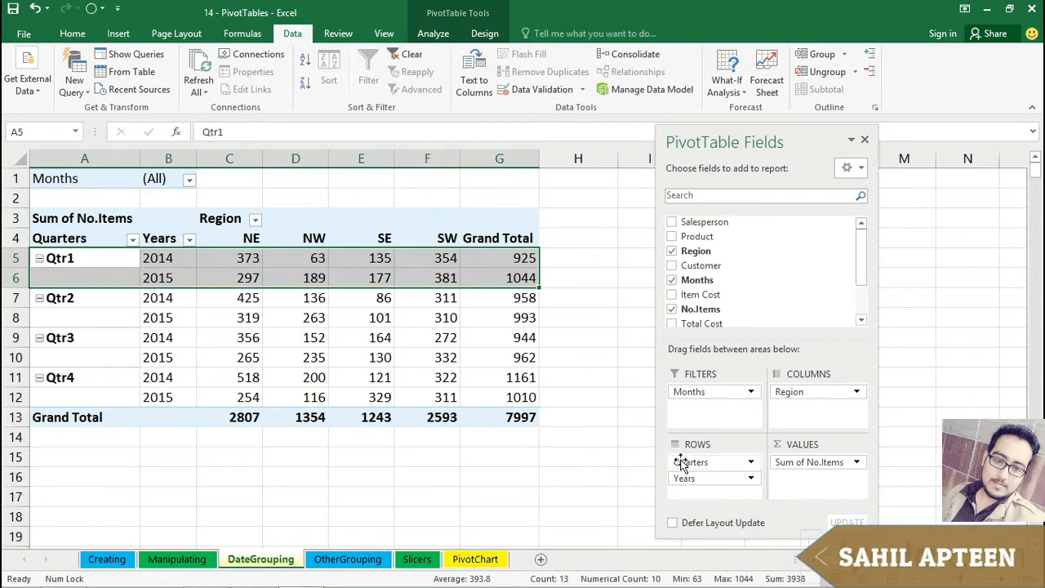
Make Quarters the report filter and nest Months below Years in the rows, checking the monthly rows of both years.
mouse_move(700, 465)
left_mouse_down()
mouse_move(691, 403)
mouse_move(698, 494)
mouse_move(692, 483)
left_mouse_up()
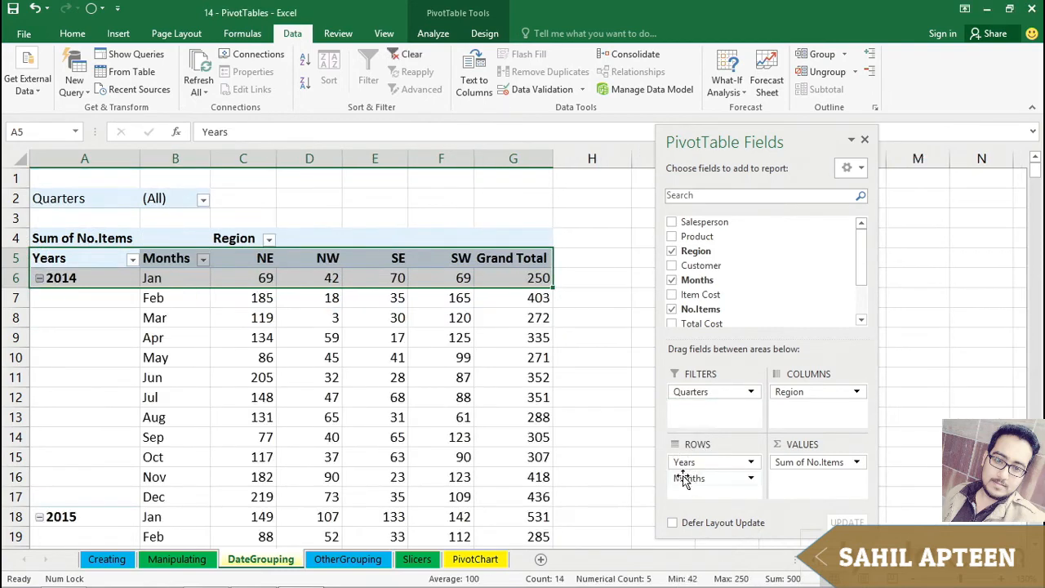
left_click(114, 335)
scroll(127, 336, "down", 2)
scroll(315, 385, "down", 3)
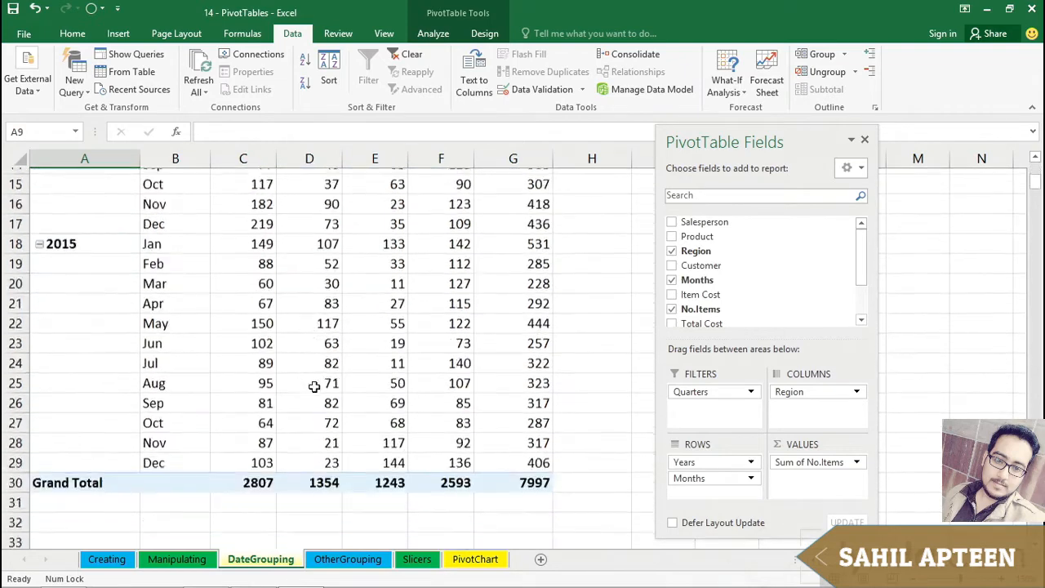
scroll(323, 390, "up", 5)
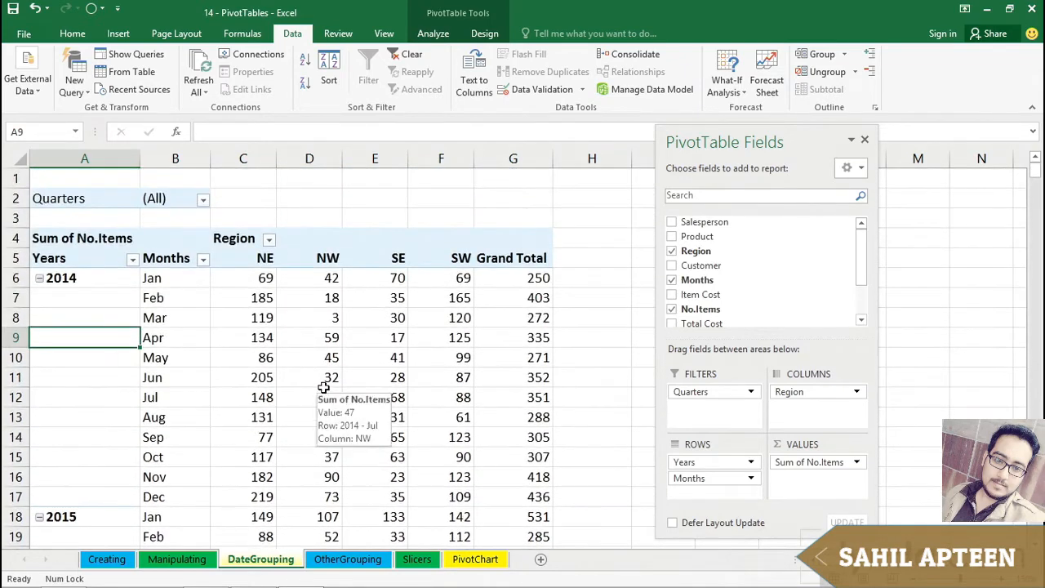
Nest Years below Months in the rows without showing subtotals, and select the Jan rows in A6:G7.
left_click_drag(702, 462, 707, 496)
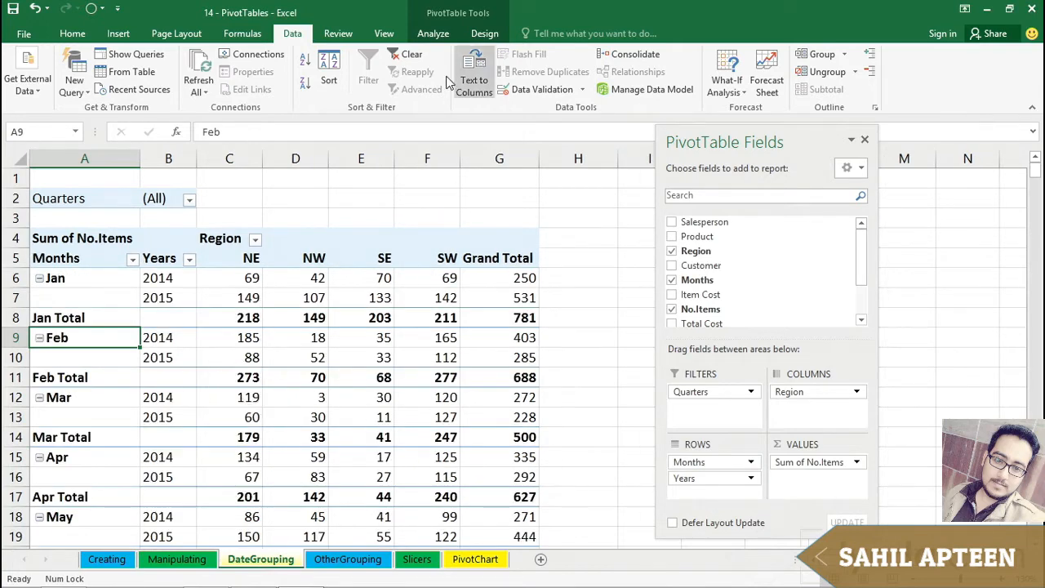
left_click(481, 36)
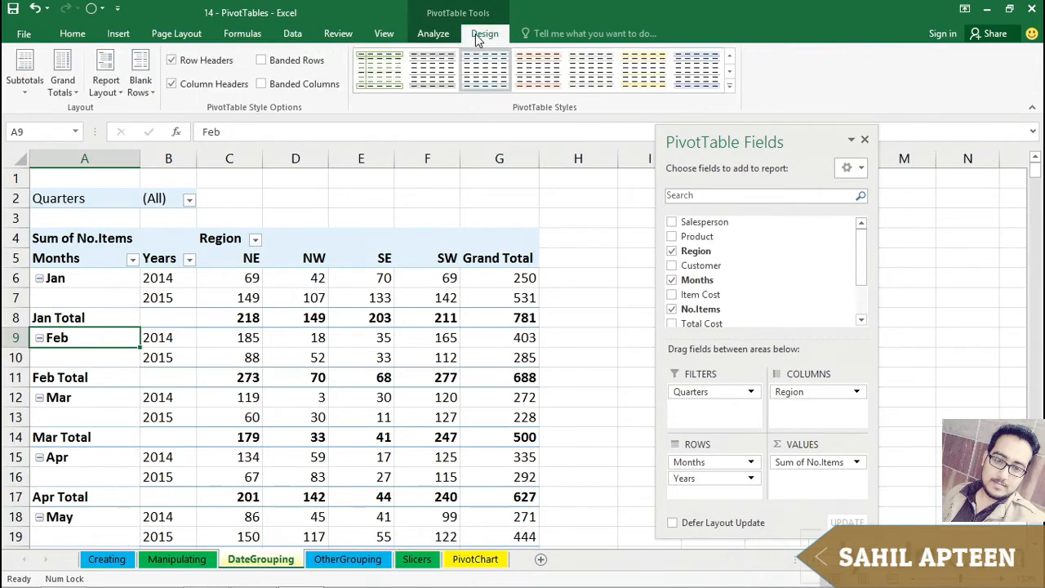
left_click(24, 71)
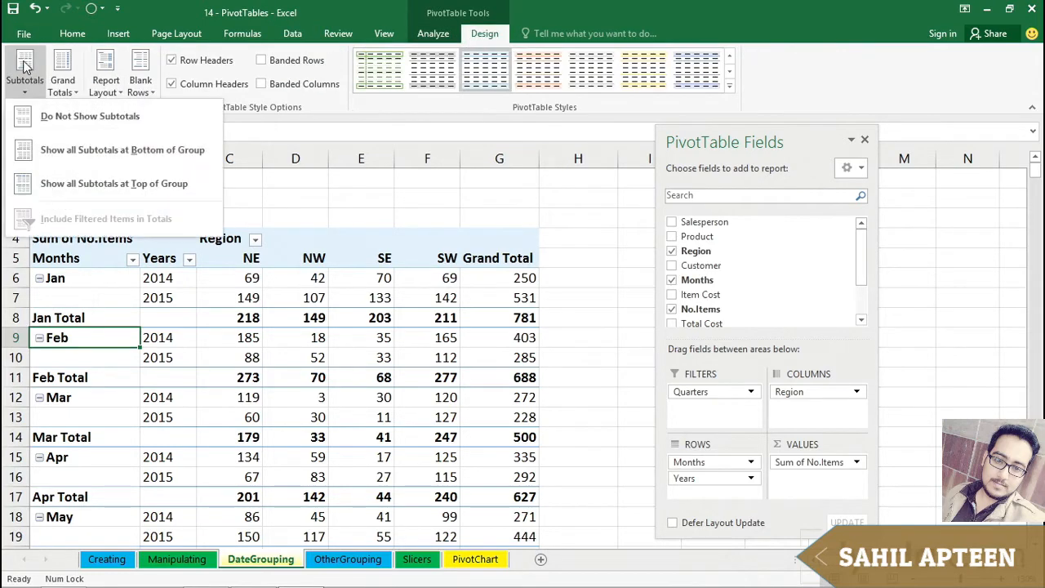
left_click(23, 116)
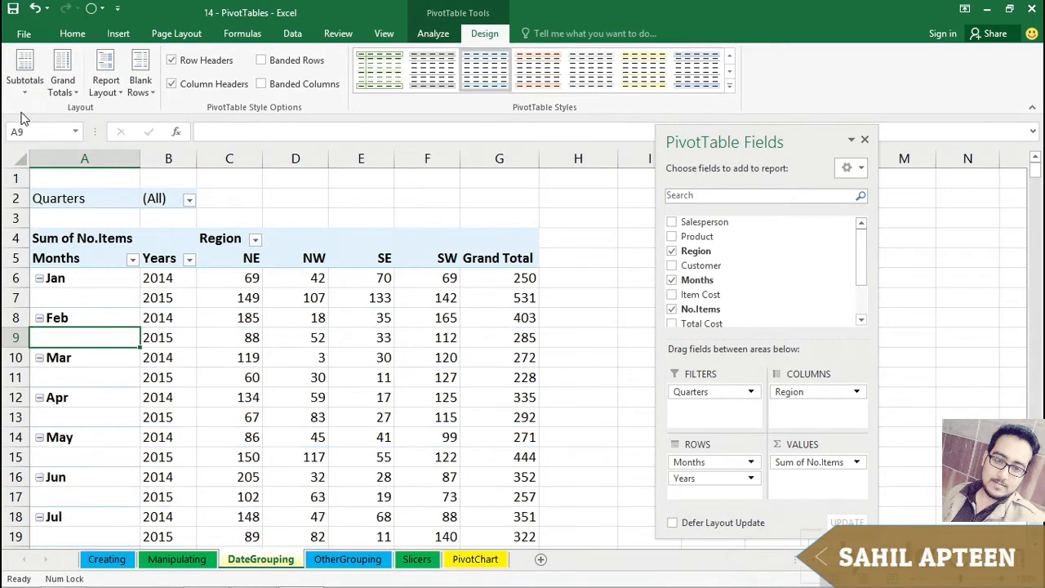
left_click_drag(94, 280, 491, 300)
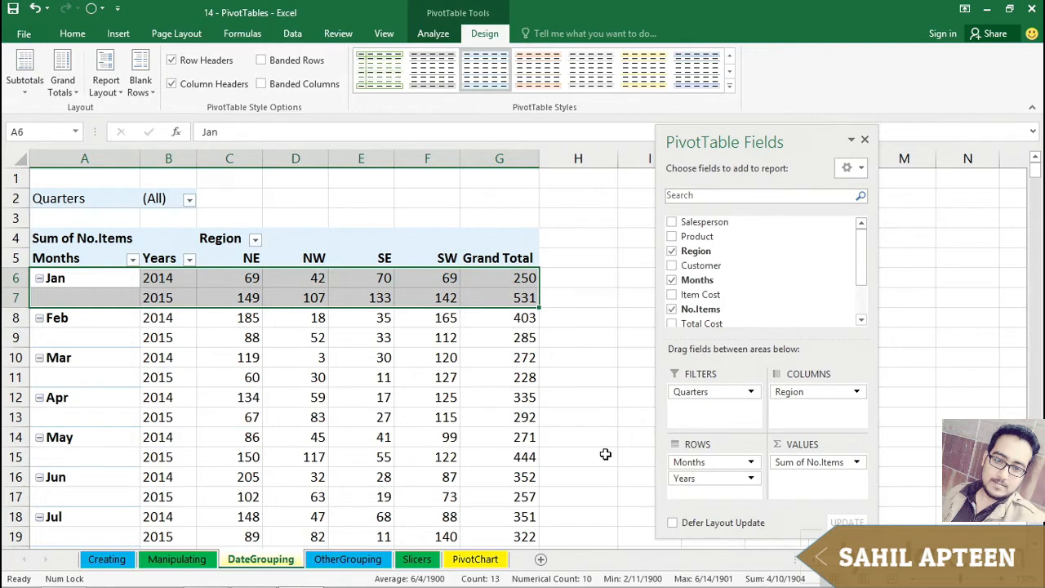
Move the Months field below Years in the PivotTable's row area so that years come first.
scroll(605, 454, "down", 1)
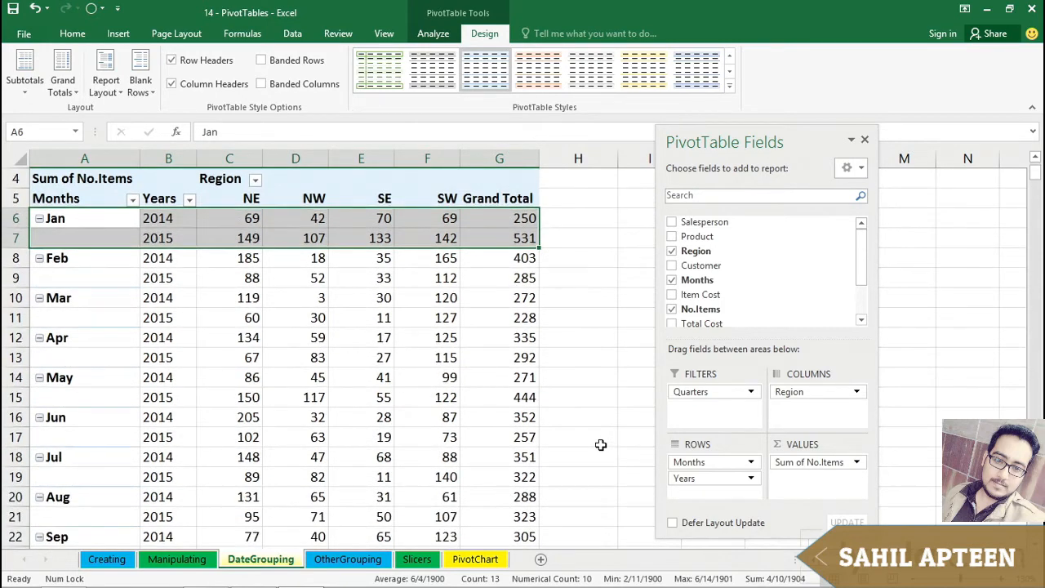
scroll(600, 443, "up", 1)
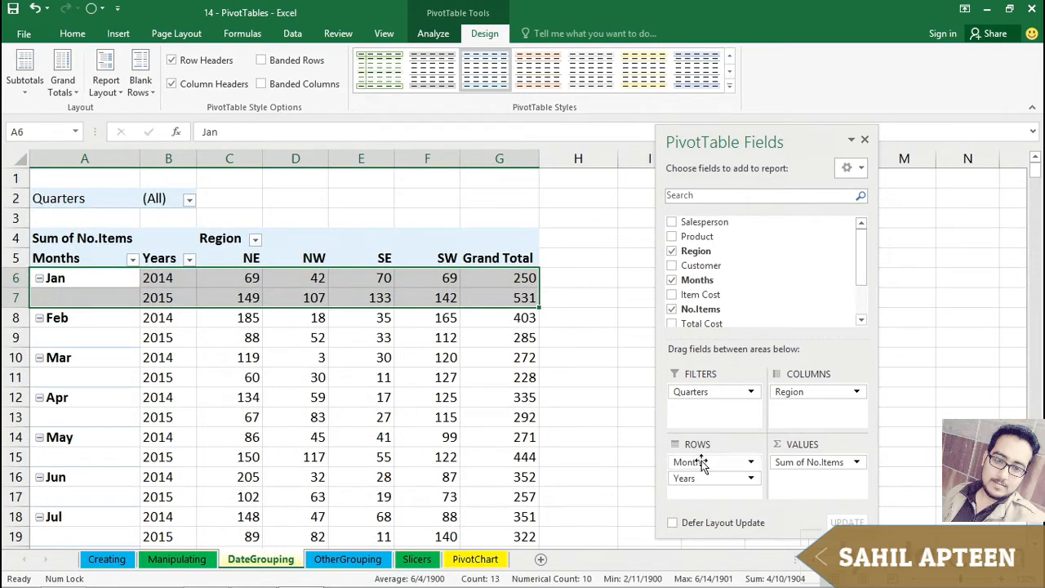
mouse_move(686, 460)
left_mouse_down()
mouse_move(706, 494)
mouse_move(694, 479)
left_mouse_up()
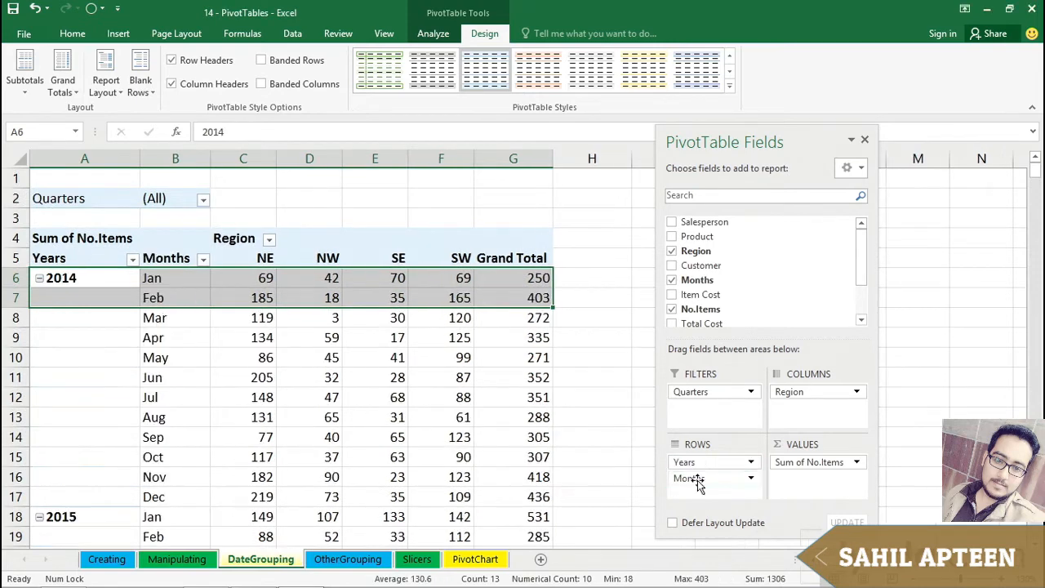
left_click(457, 396)
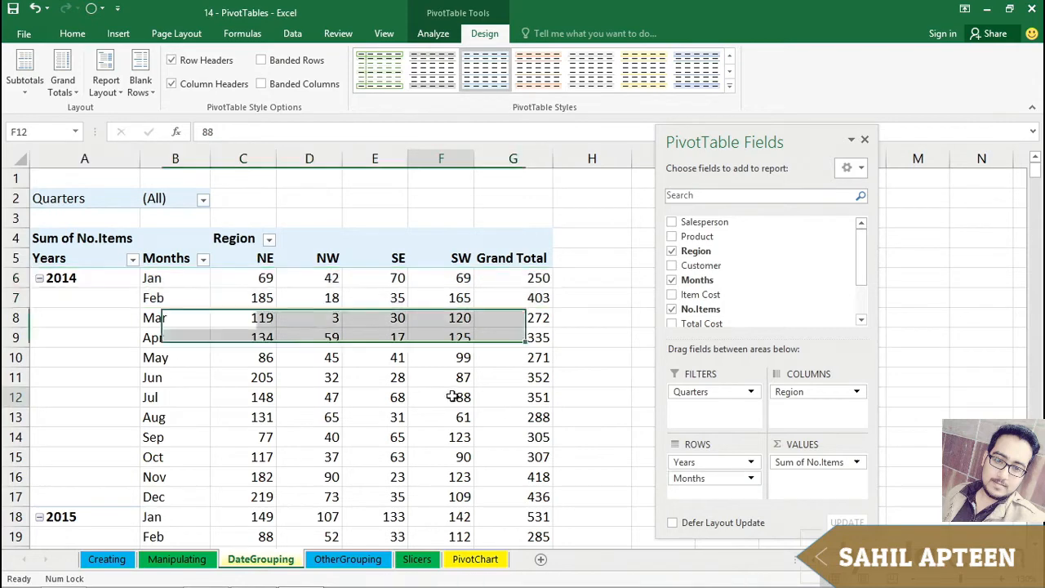
scroll(572, 401, "down", 1)
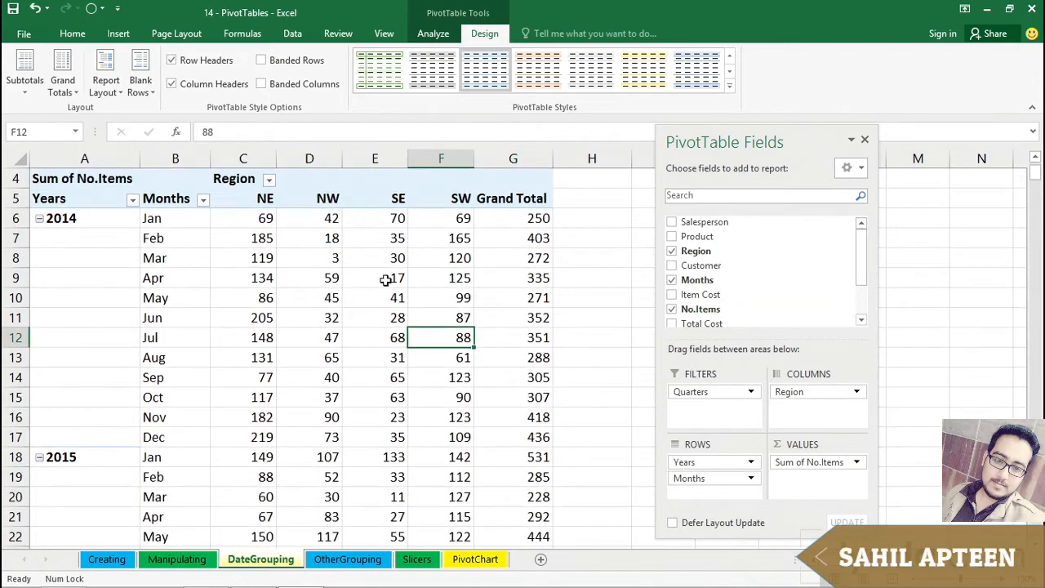
Move the Quarters field from the filters to the row area, between Years and Months.
left_click_drag(711, 395, 707, 465)
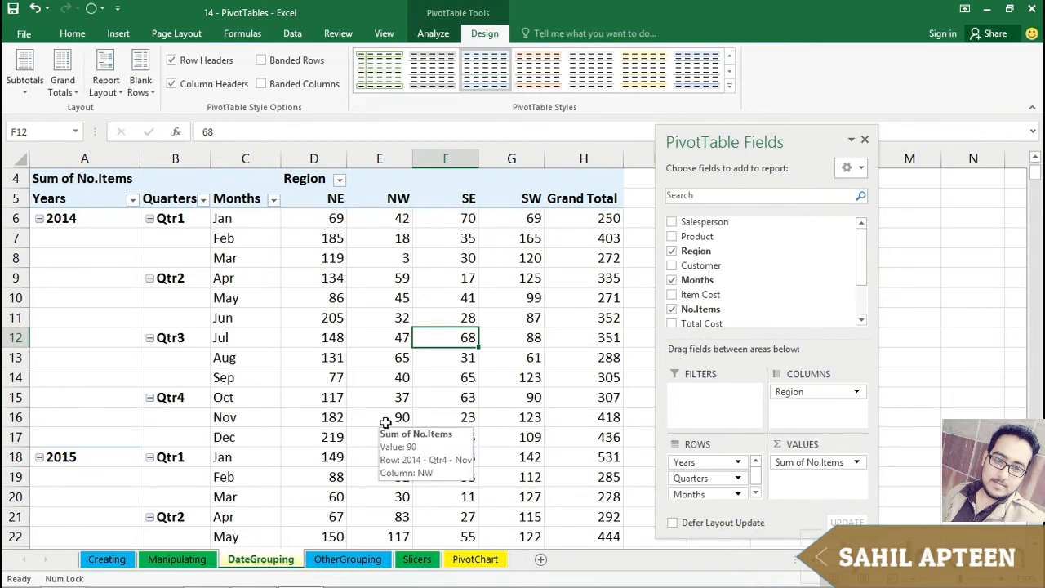
scroll(385, 422, "down", 4)
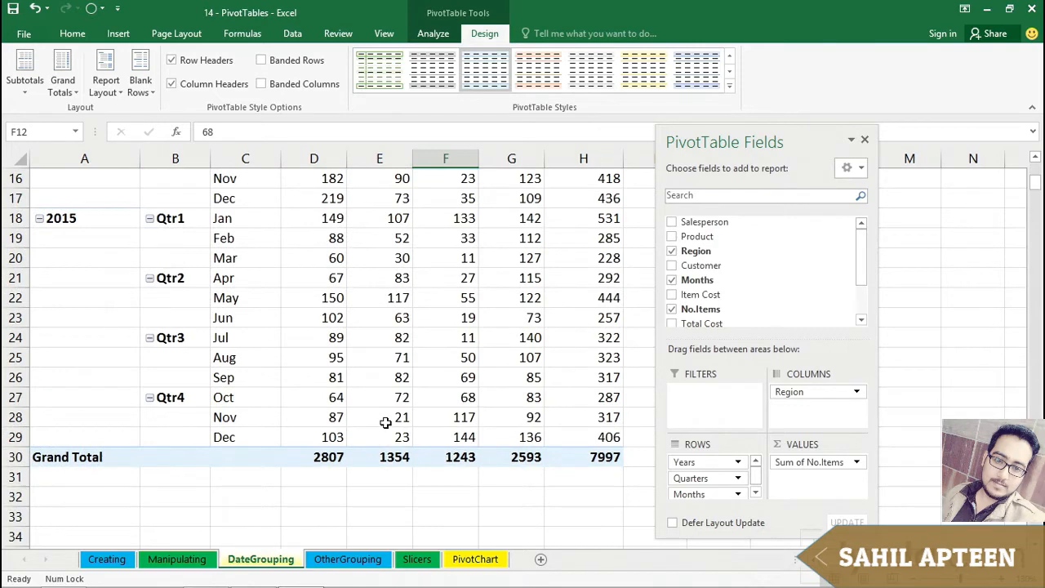
scroll(385, 422, "up", 3)
scroll(383, 421, "down", 3)
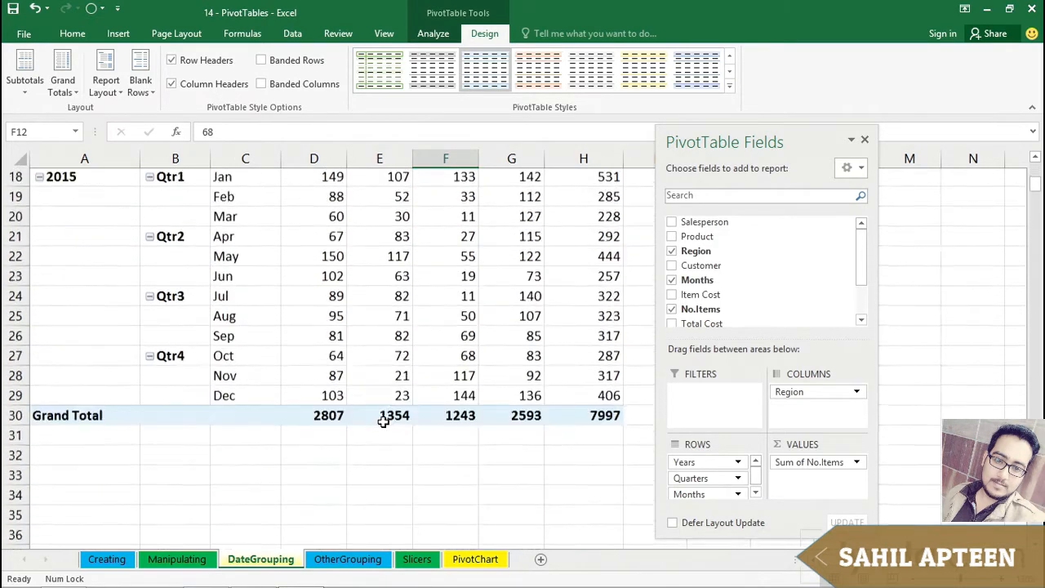
scroll(383, 421, "up", 4)
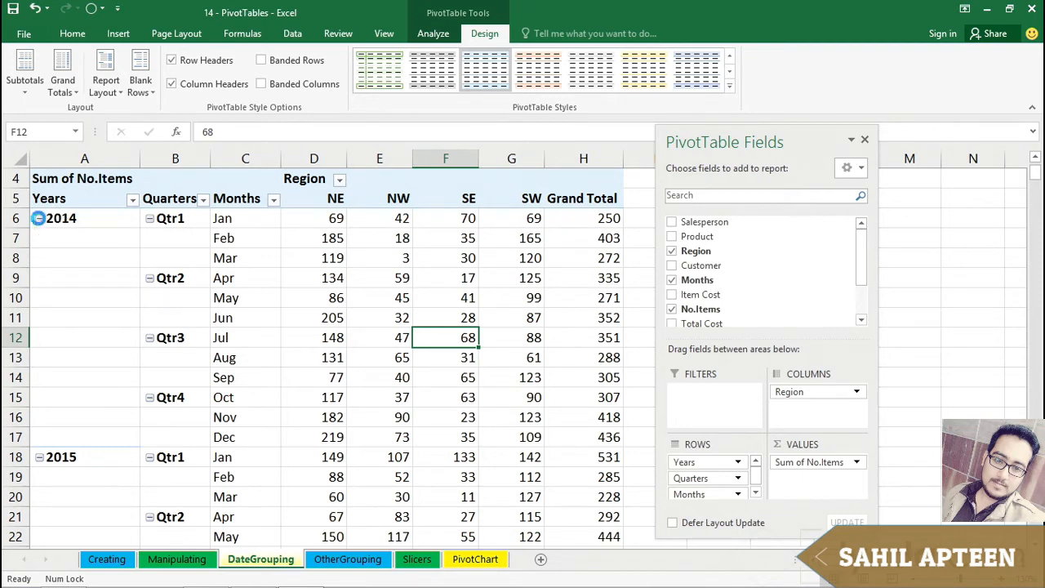
Collapse the 2014 group in the PivotTable and expand it again.
left_click(38, 220)
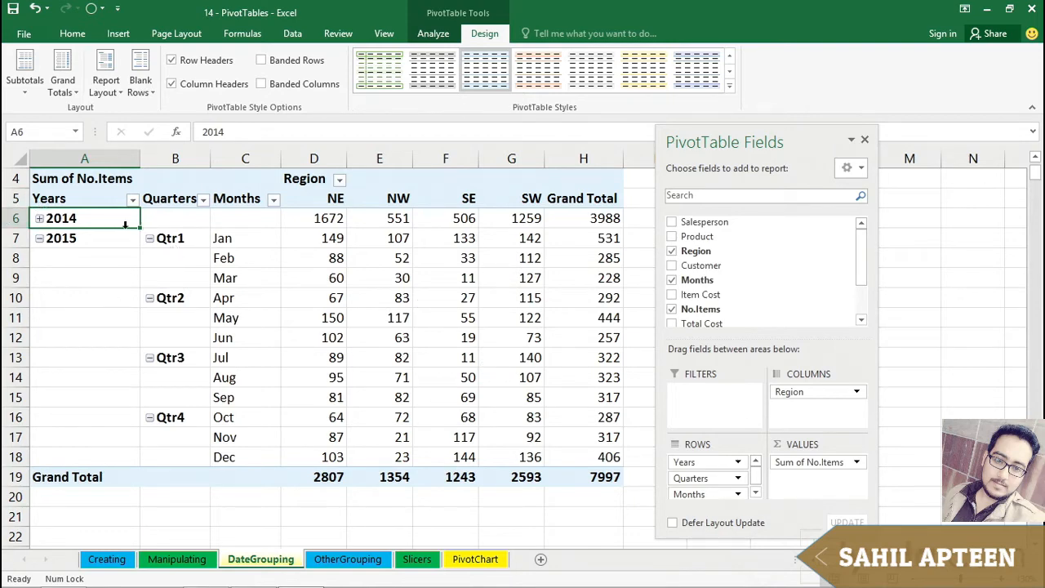
left_click(40, 219)
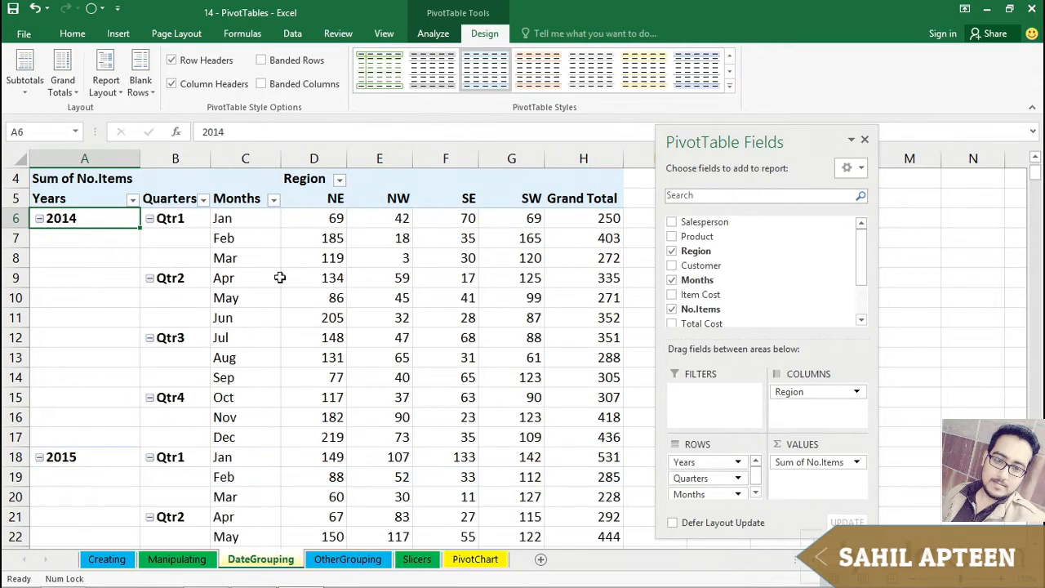
scroll(550, 373, "down", 2)
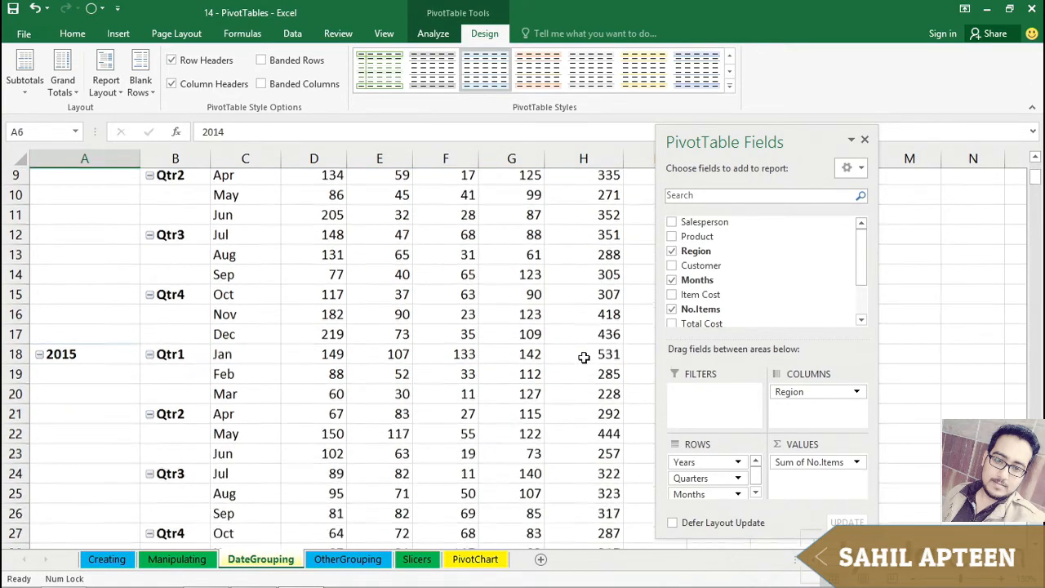
scroll(584, 356, "down", 2)
scroll(583, 356, "up", 3)
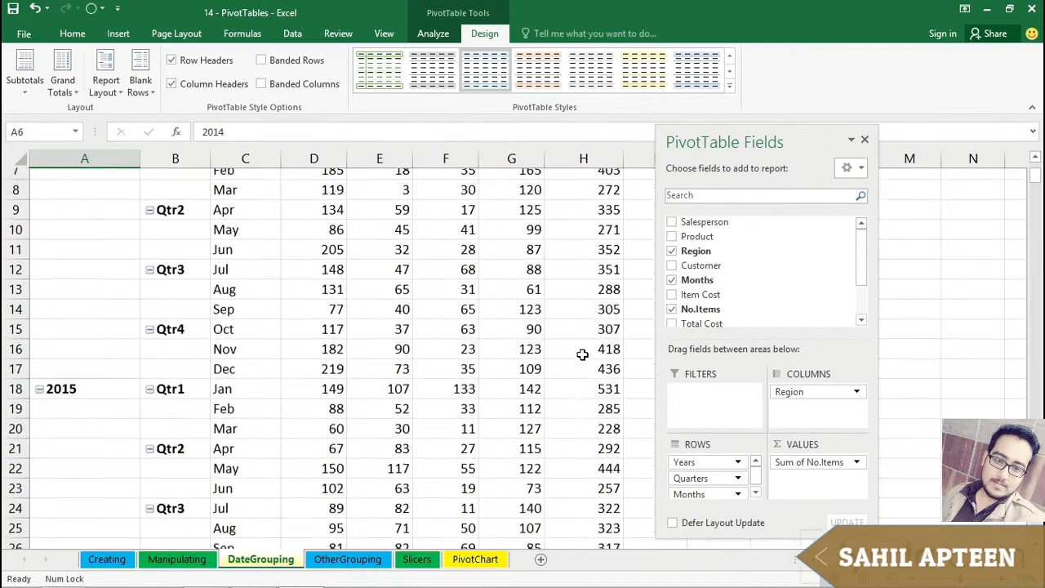
scroll(583, 356, "up", 2)
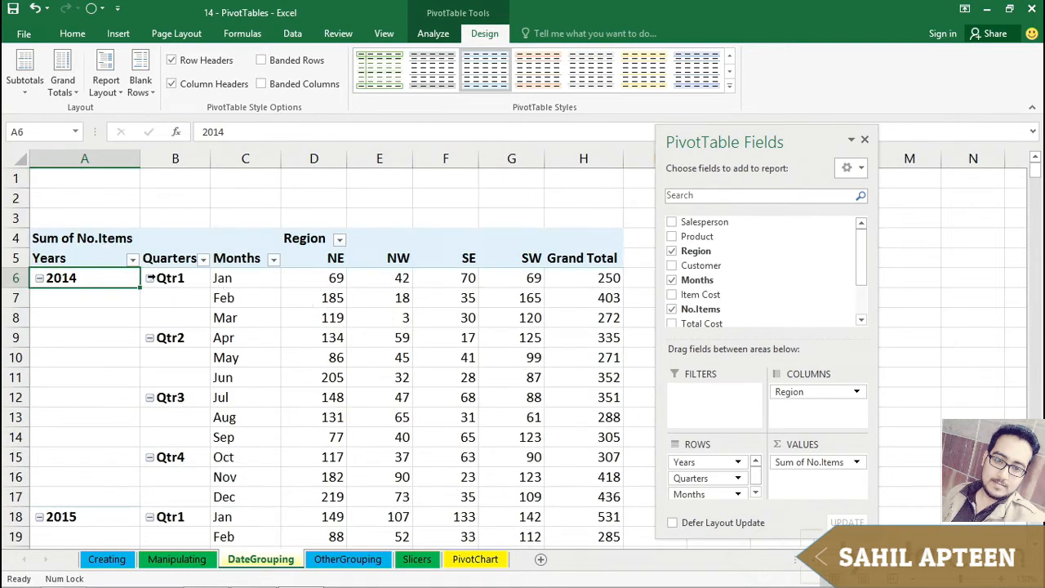
Collapse the Qtr1 and Qtr2 groups to hide their months.
left_click(150, 280)
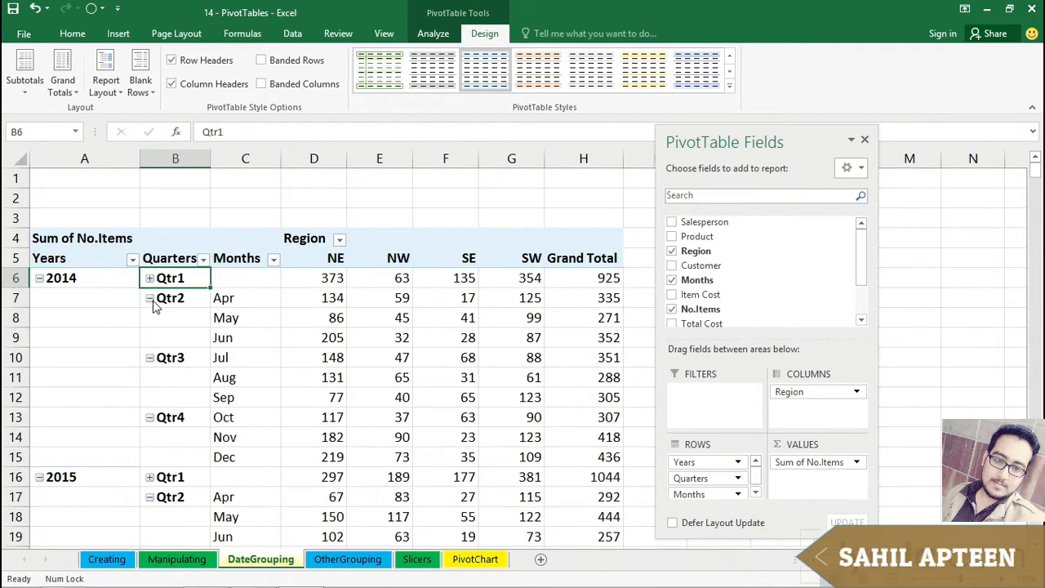
left_click(151, 299)
scroll(459, 323, "down", 1)
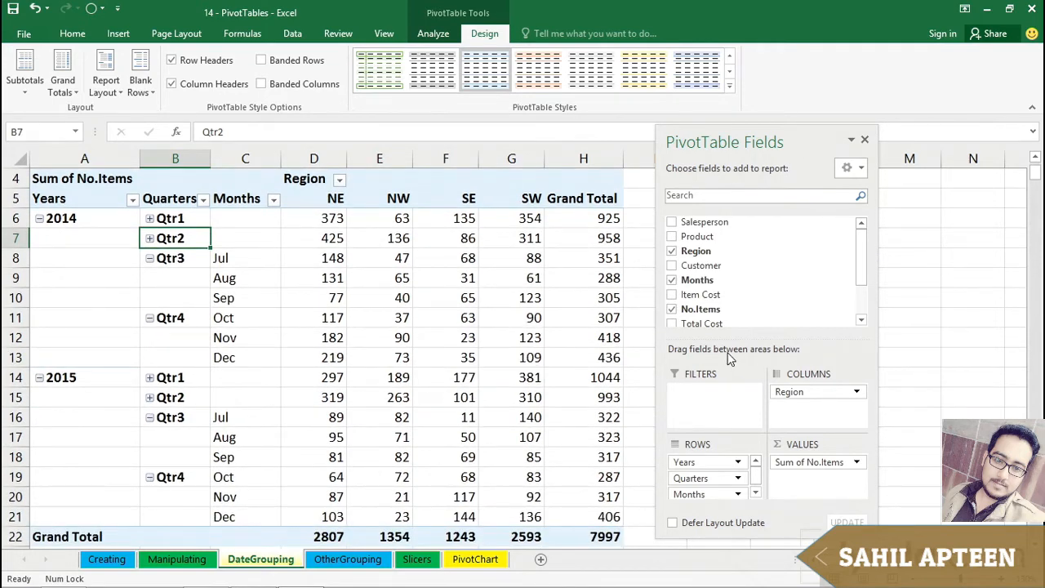
scroll(699, 345, "up", 1)
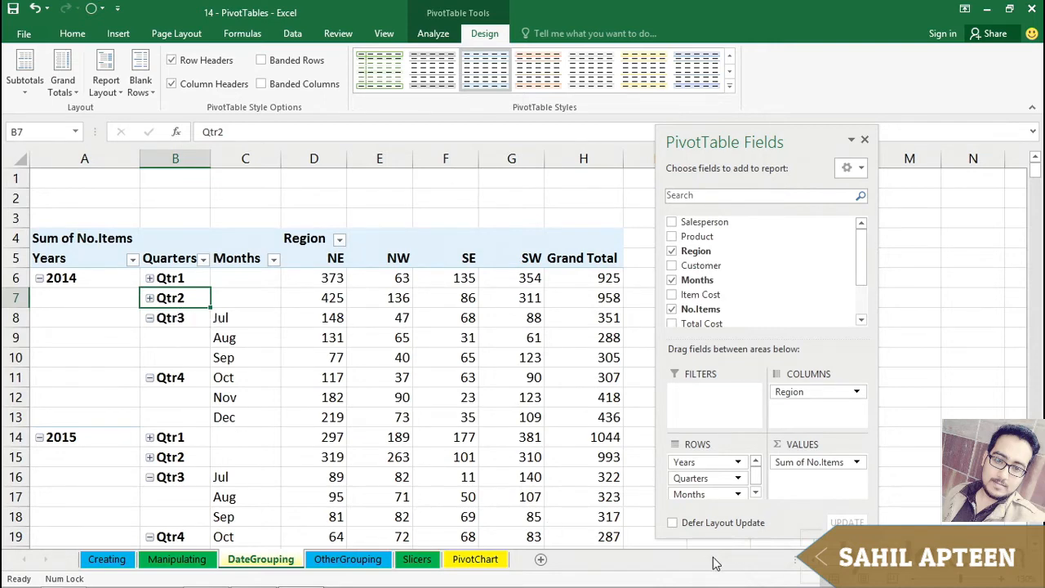
Undo the collapsing of the Qtr2 and Qtr1 groups.
key("ctrl+z")
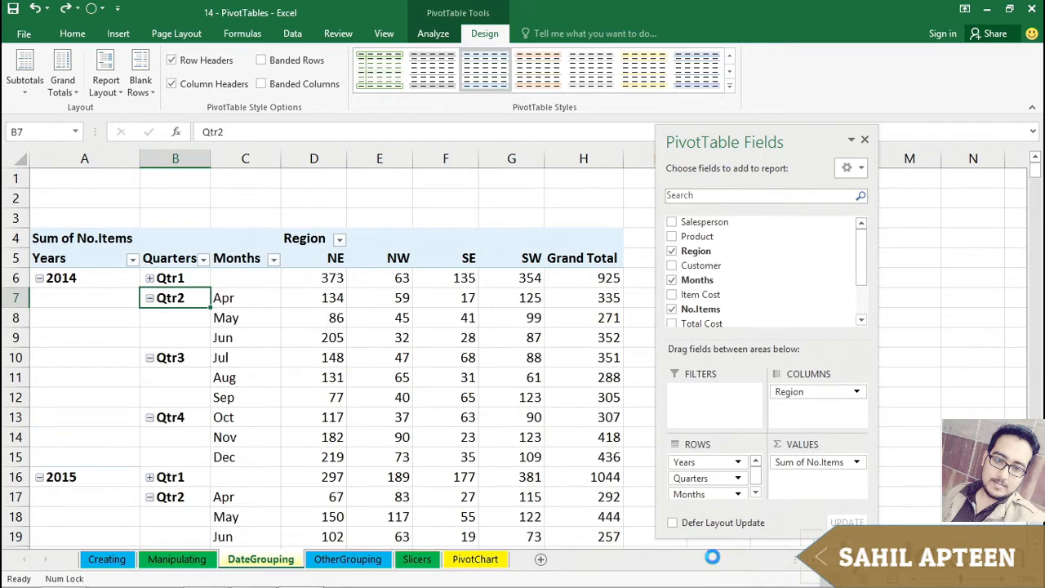
key("ctrl+z")
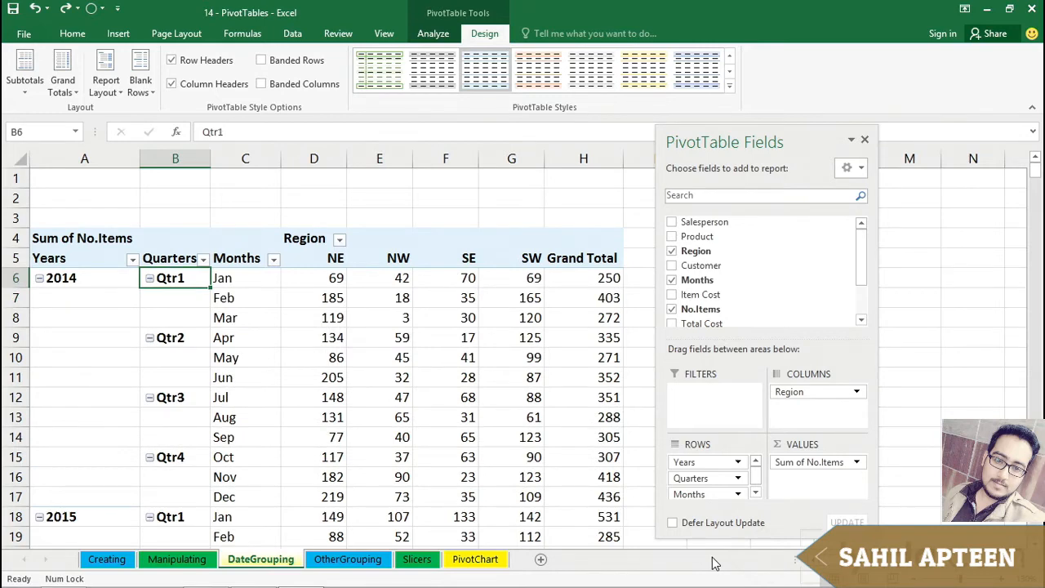
Filter the Quarters field to exclude Qtr1 and Qtr2.
scroll(677, 557, "down", 1)
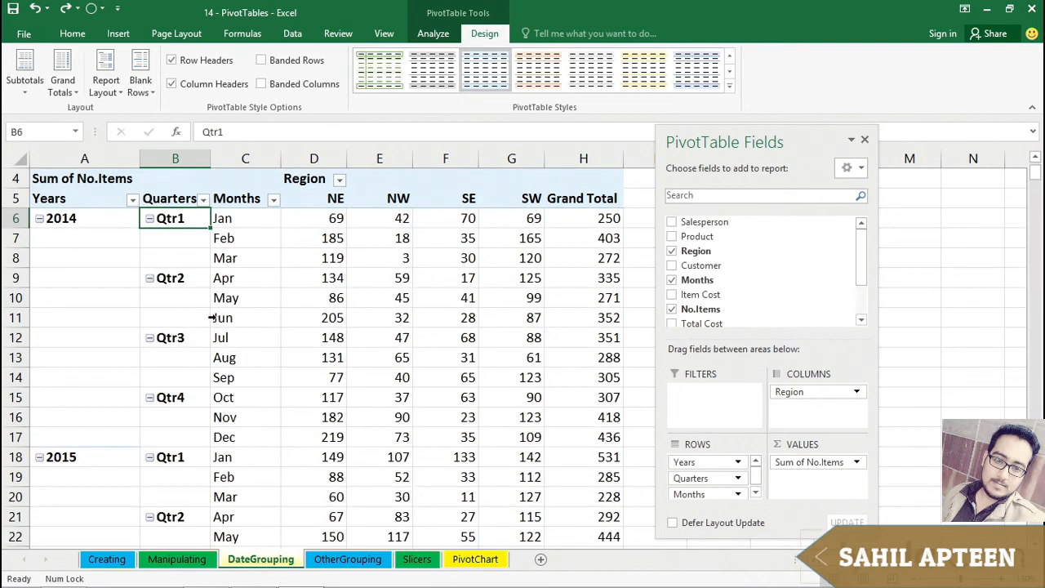
left_click(203, 199)
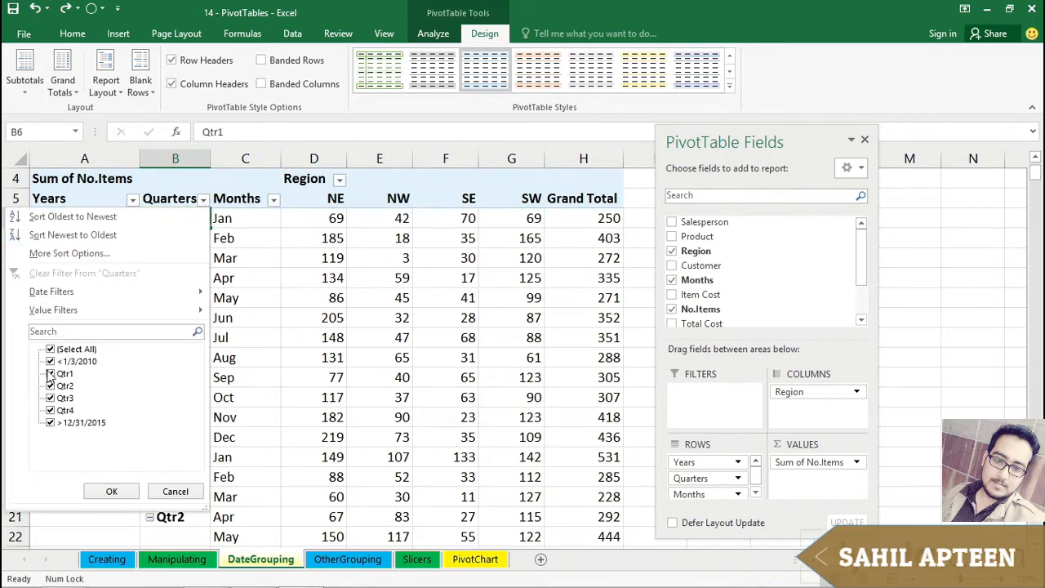
left_click(50, 374)
left_click(50, 386)
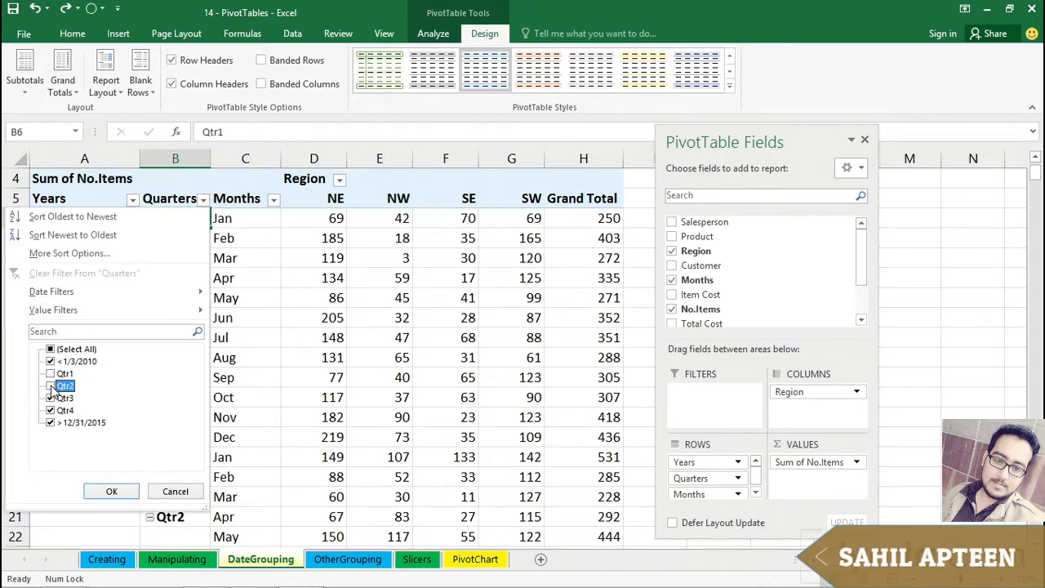
left_click(96, 490)
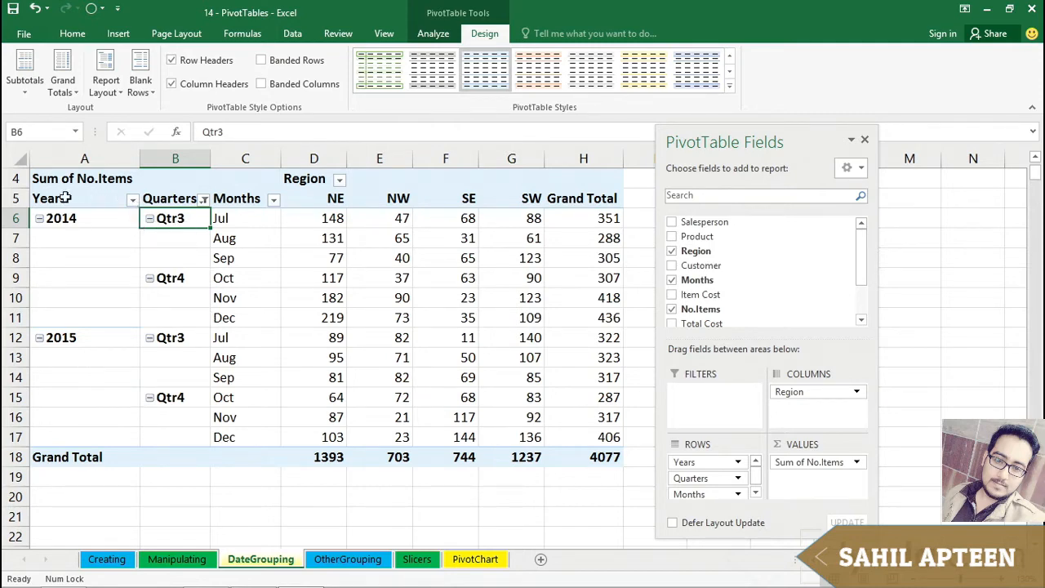
Filter the Years field to exclude 2014.
left_click(133, 200)
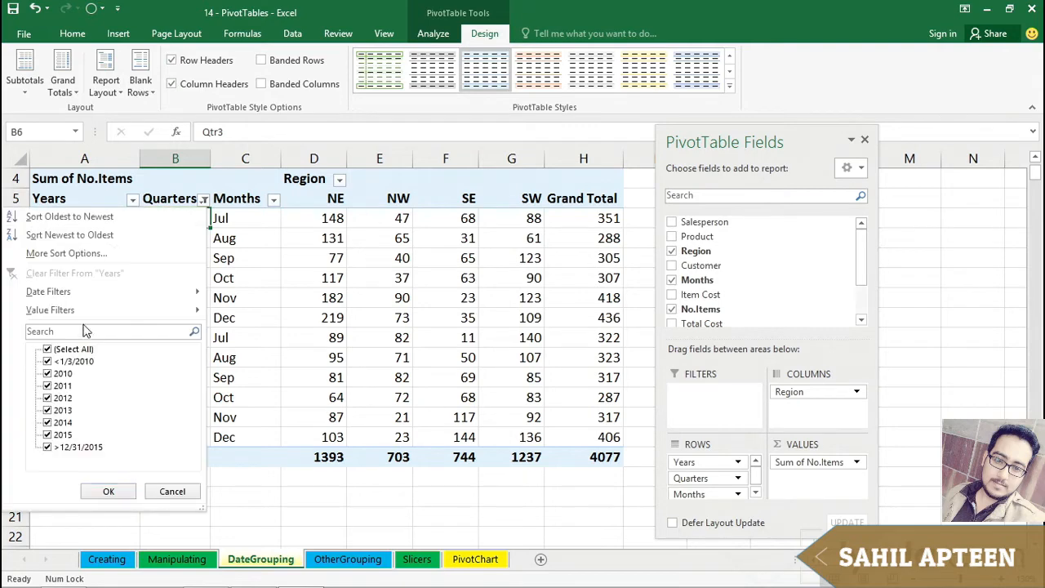
left_click(47, 422)
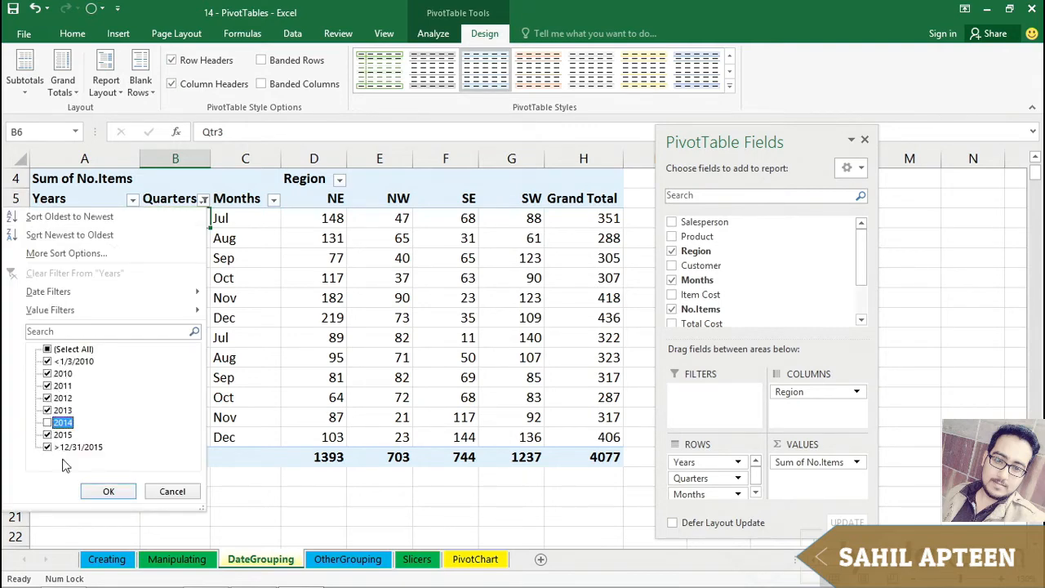
left_click(106, 494)
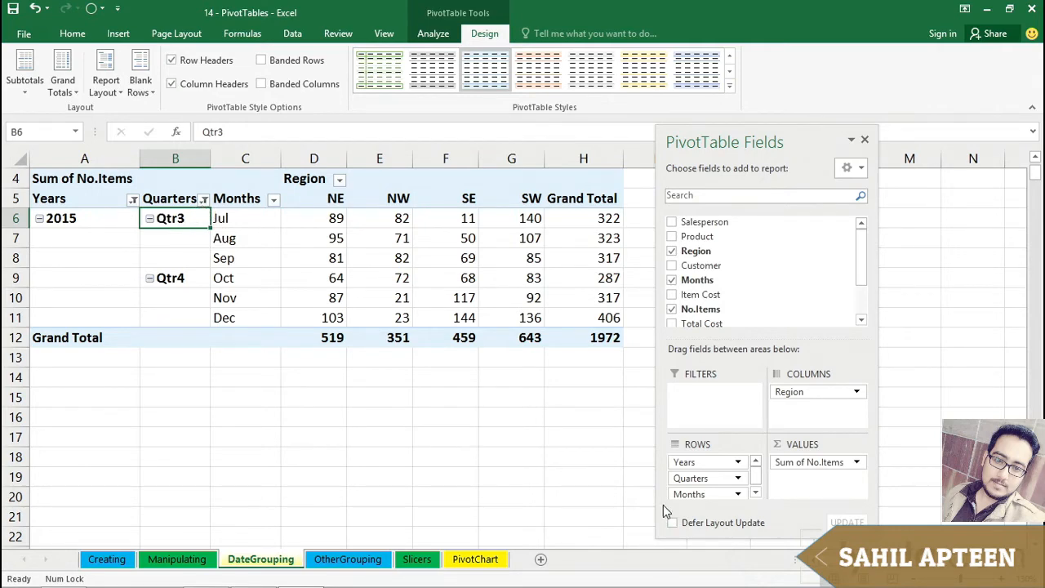
Undo the Years and Quarters filters.
key("ctrl+z")
key("ctrl+z")
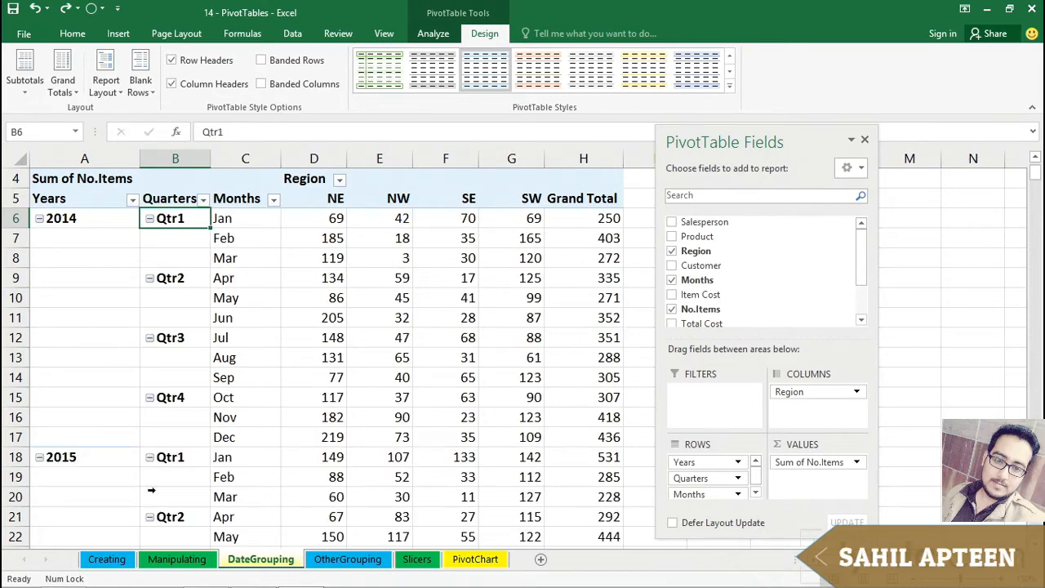
Show the PivotTable in Compact Form, then undo and redo that report layout to compare the two views.
left_click(170, 397)
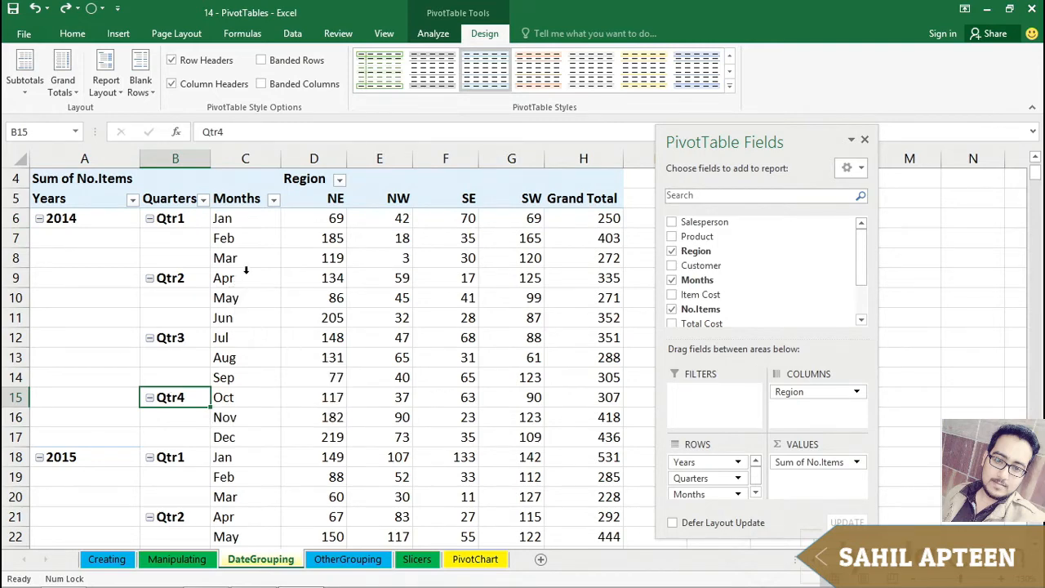
left_click(107, 74)
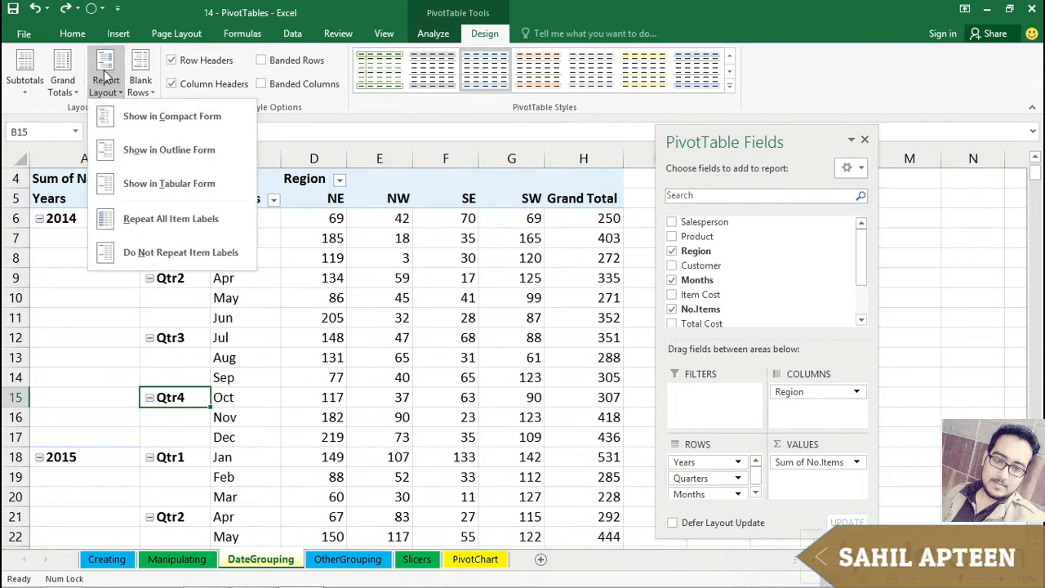
left_click(139, 120)
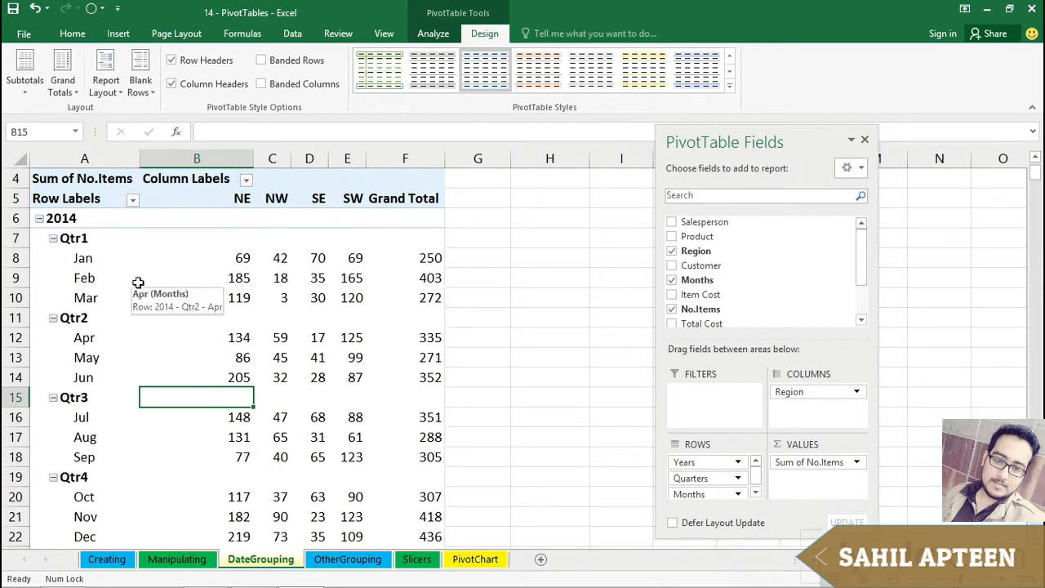
key("ctrl+z")
key("ctrl+y")
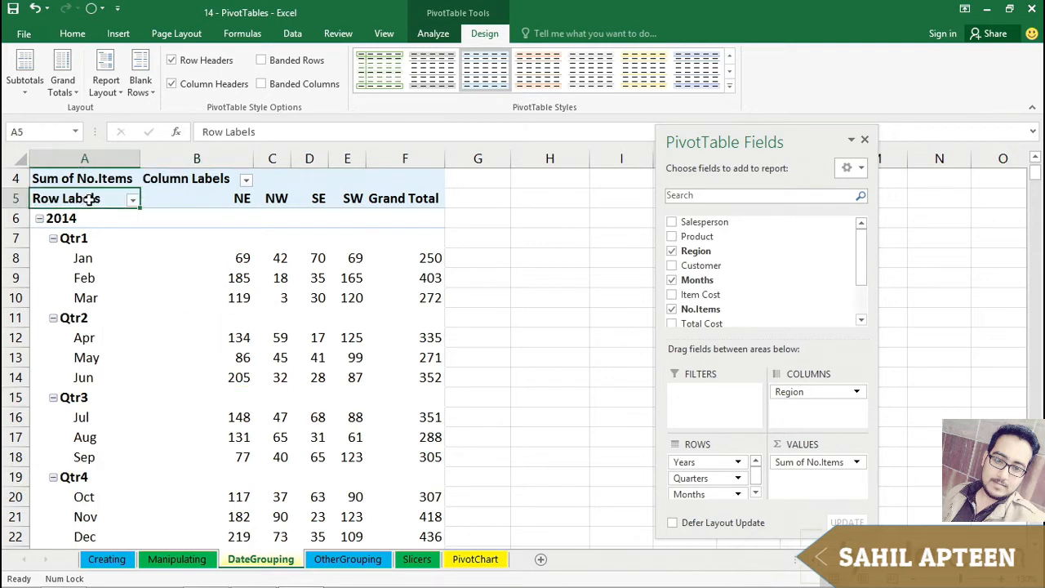
Change the PivotTable's report layout to Outline Form.
left_click(174, 177)
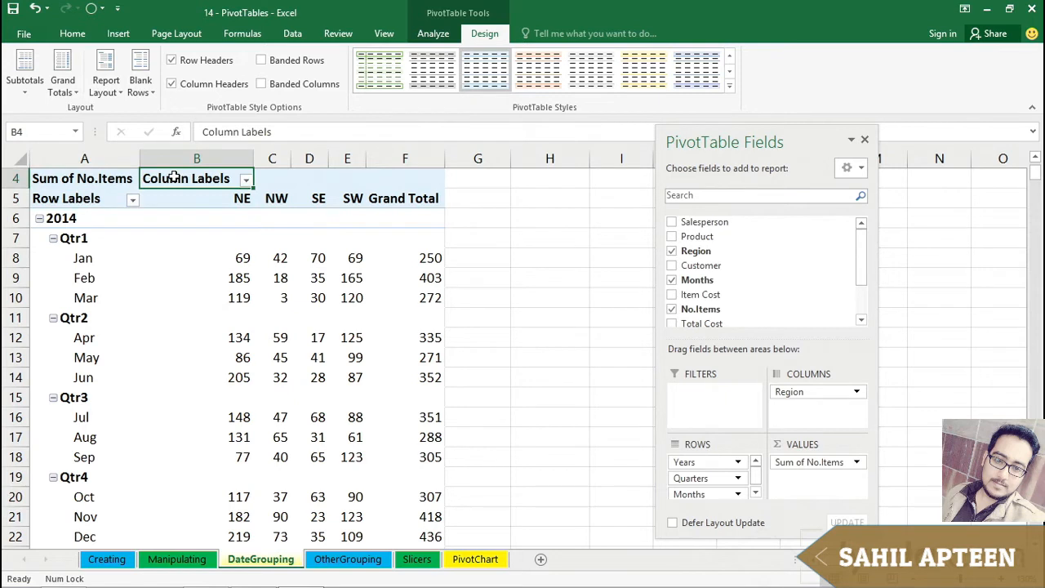
left_click(88, 198)
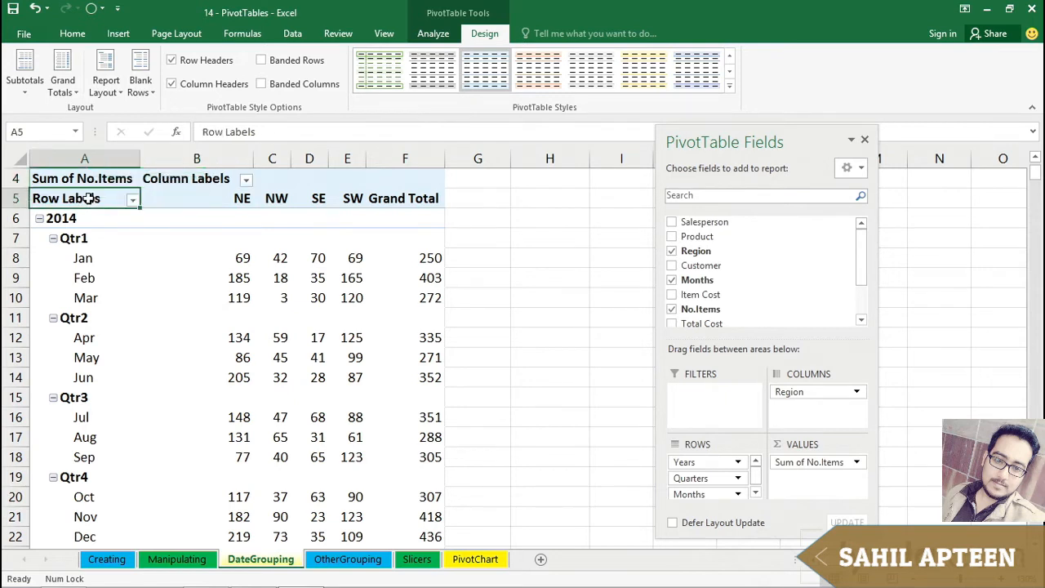
left_click(111, 77)
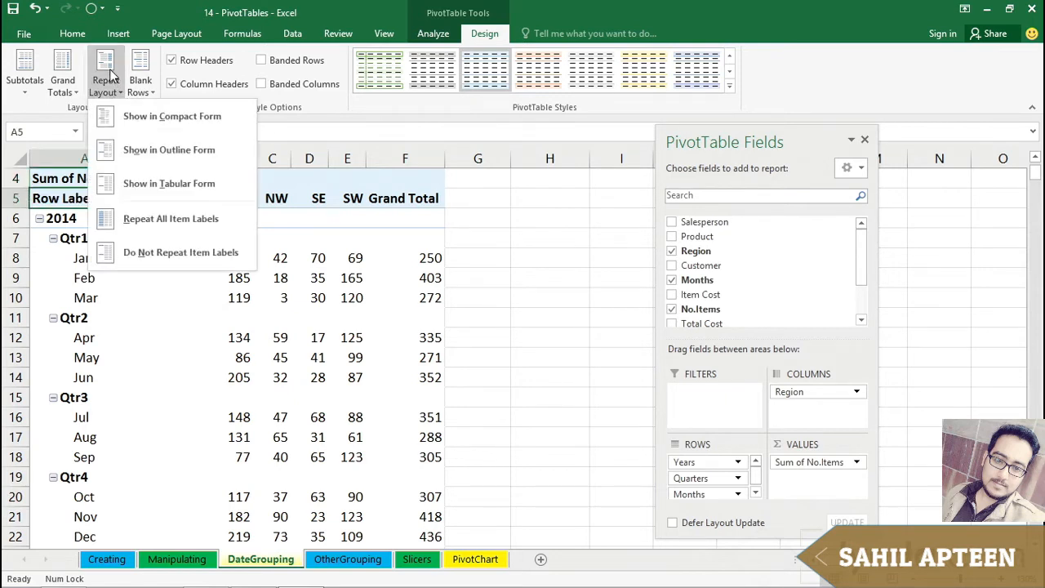
left_click(130, 149)
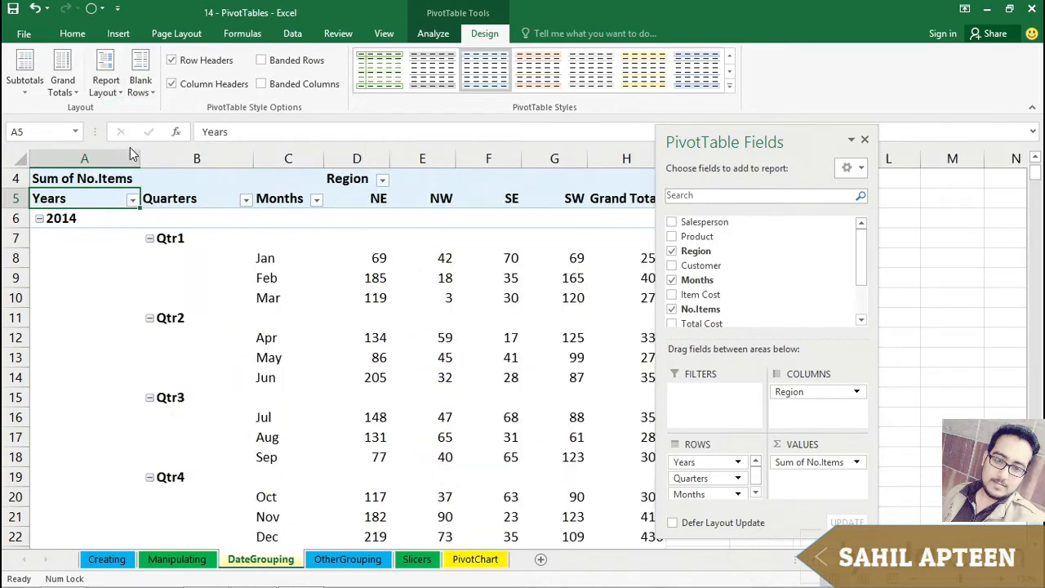
Change the PivotTable's report layout to Tabular Form.
left_click(105, 80)
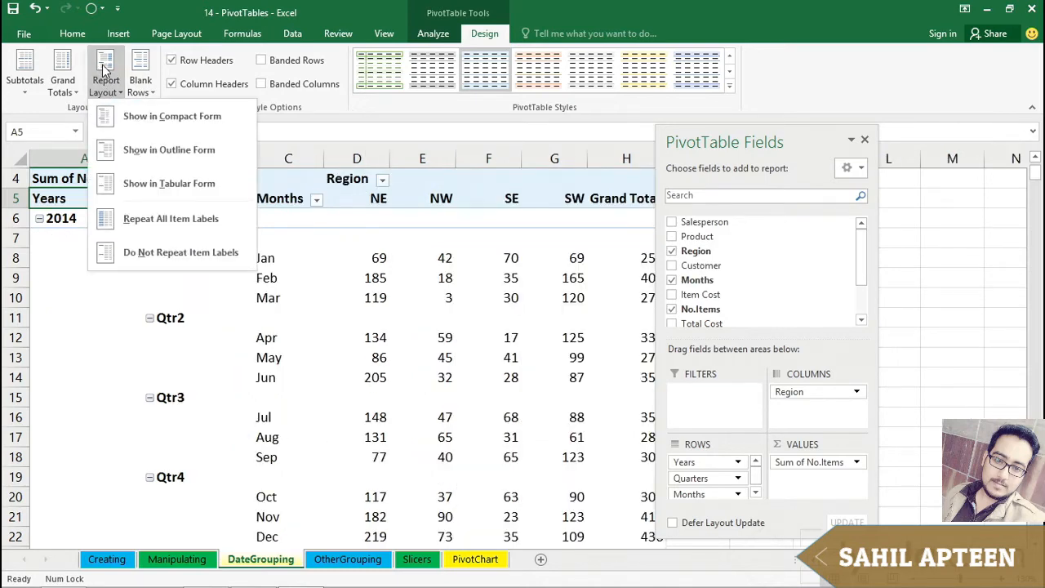
left_click(125, 183)
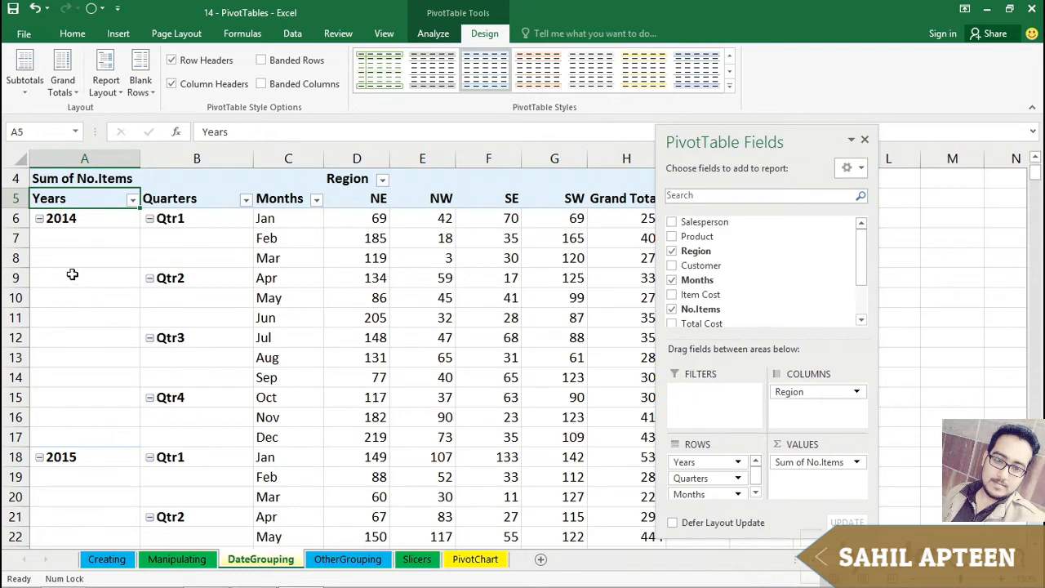
left_click(85, 218)
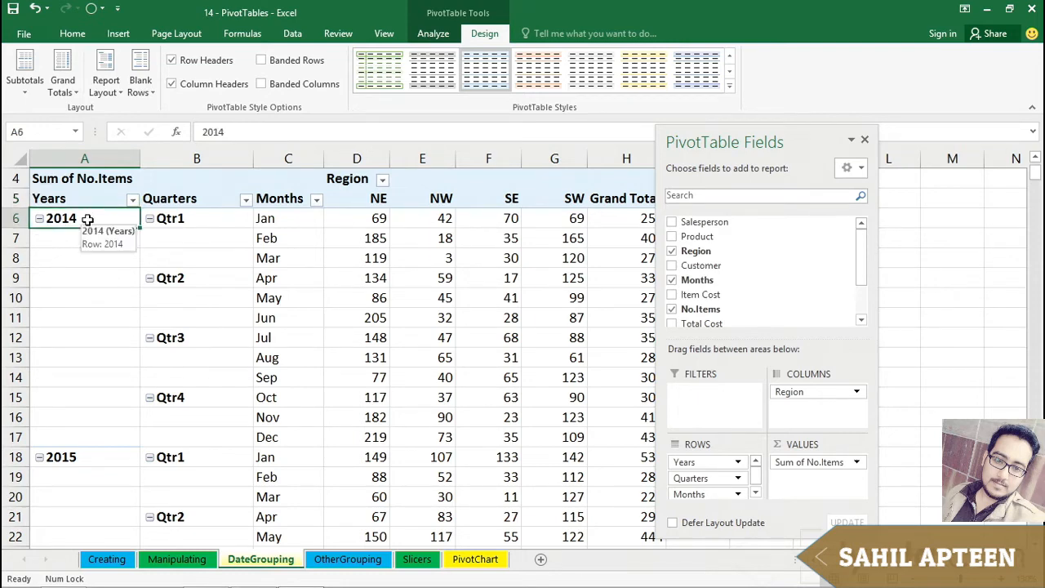
Show all subtotals at the bottom of each group and review the quarter and year total rows.
left_click(24, 71)
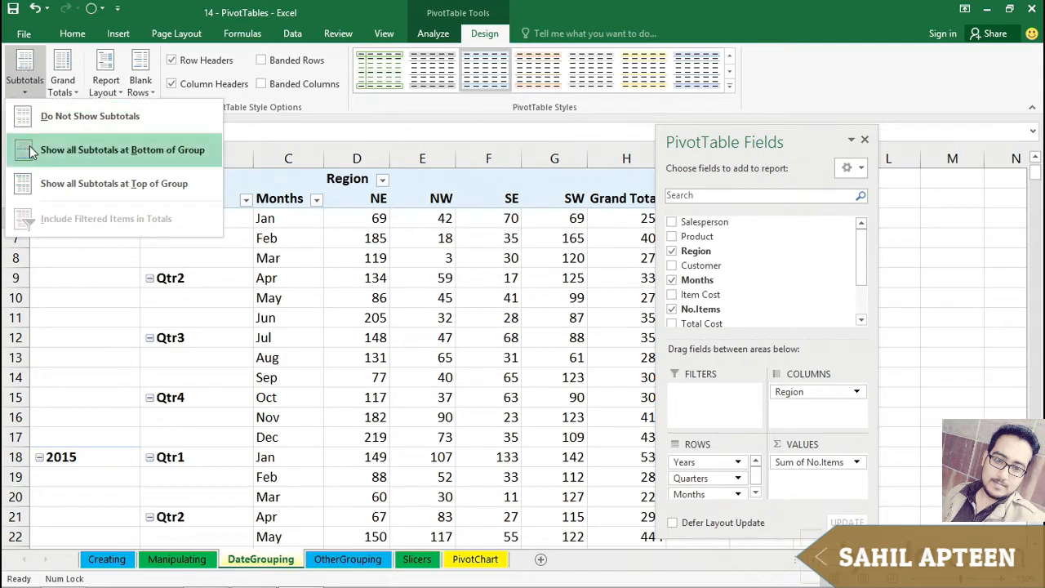
left_click(98, 155)
scroll(226, 252, "down", 2)
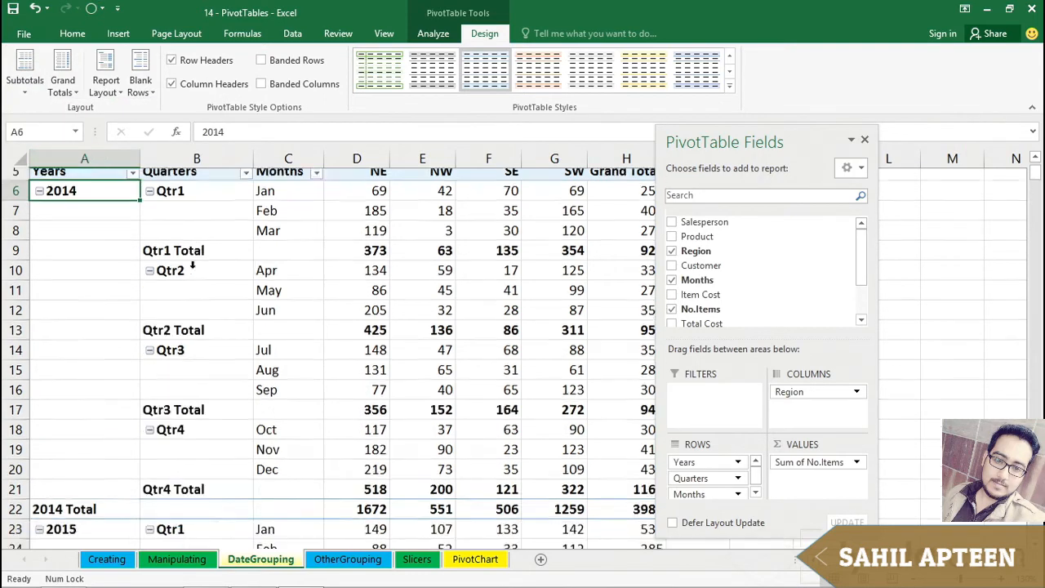
scroll(225, 252, "down", 3)
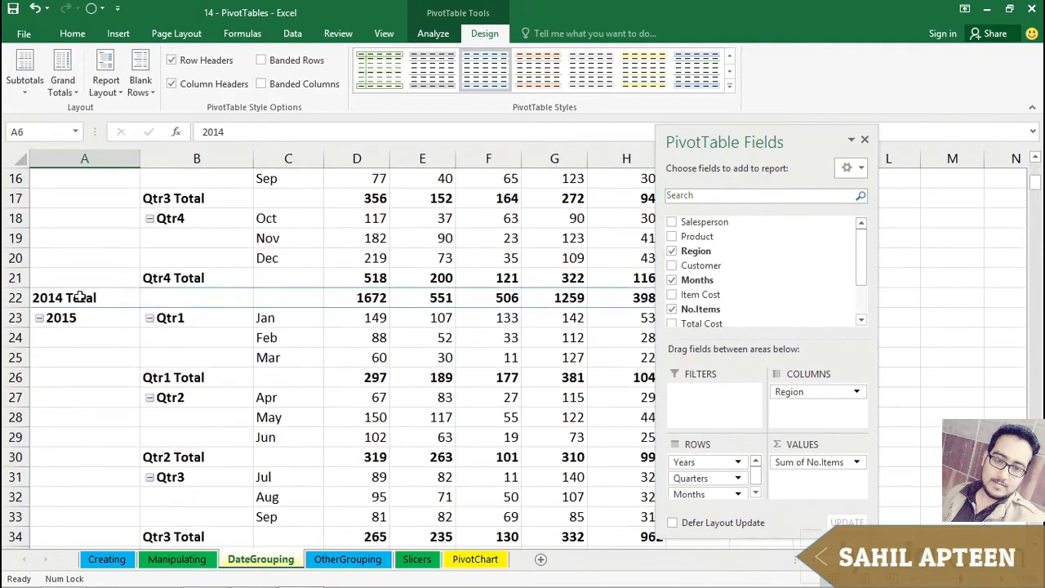
left_click(79, 297)
scroll(89, 294, "down", 3)
left_click(65, 442)
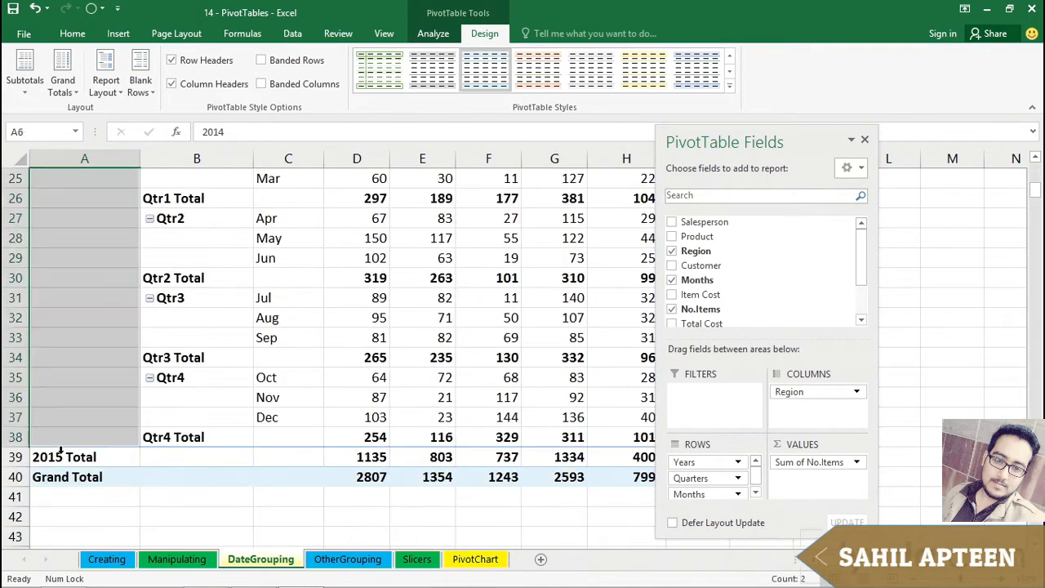
scroll(95, 383, "up", 8)
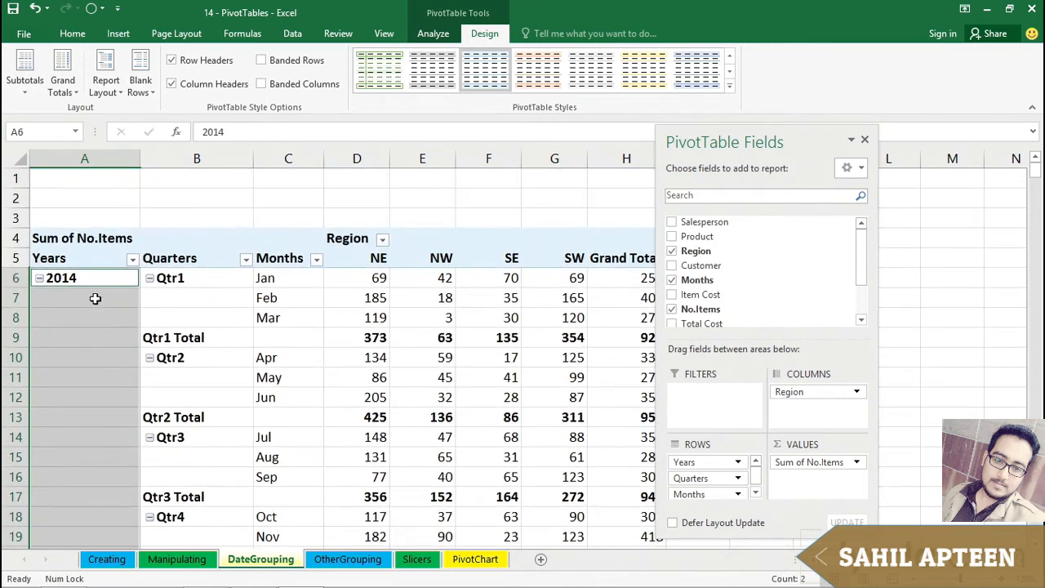
Set all PivotTable subtotals to show at the top of each group and check the quarter and year rows.
left_click(88, 280)
left_click(26, 69)
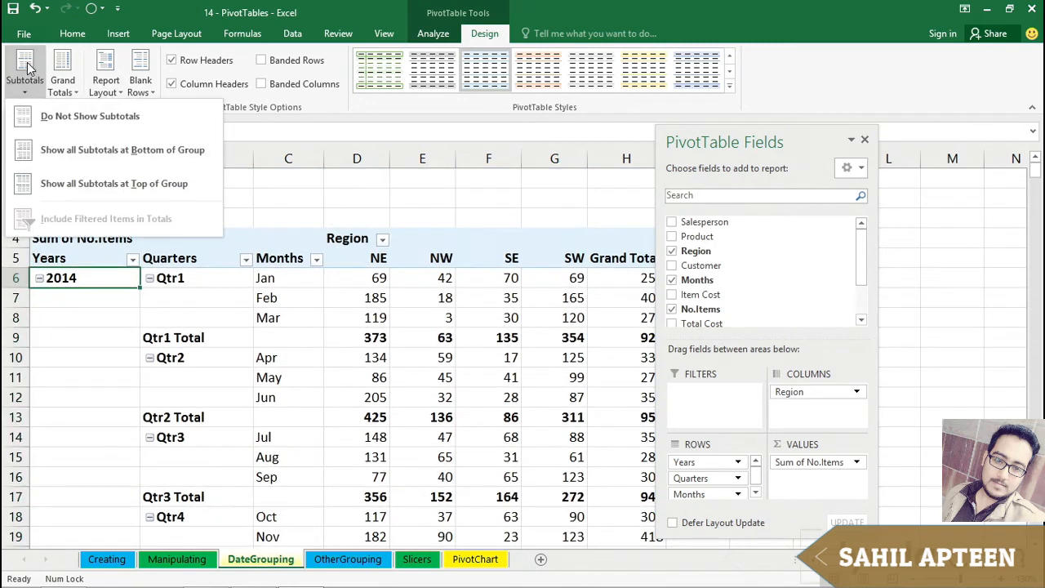
left_click(54, 187)
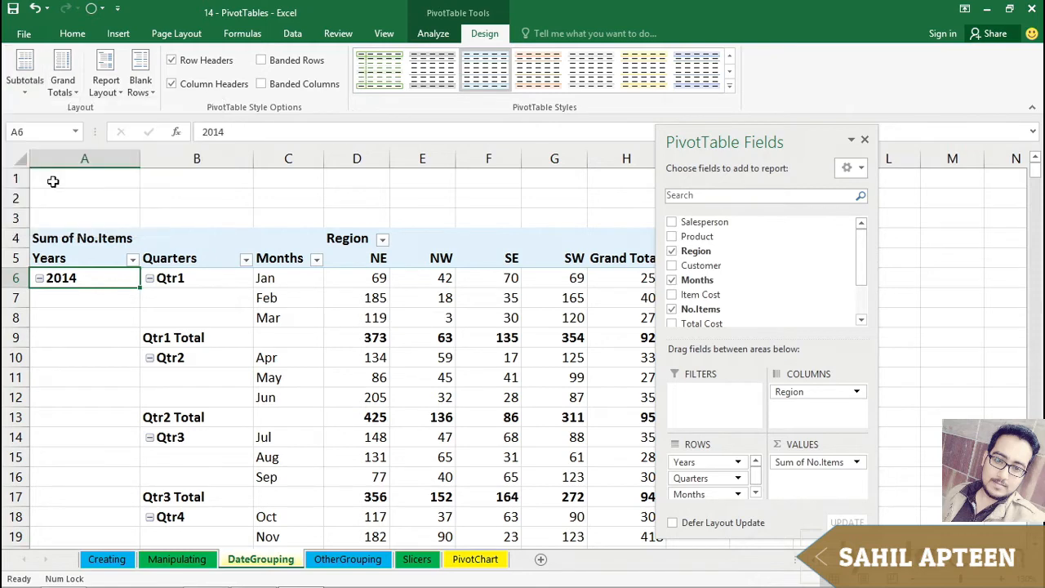
scroll(207, 238, "down", 2)
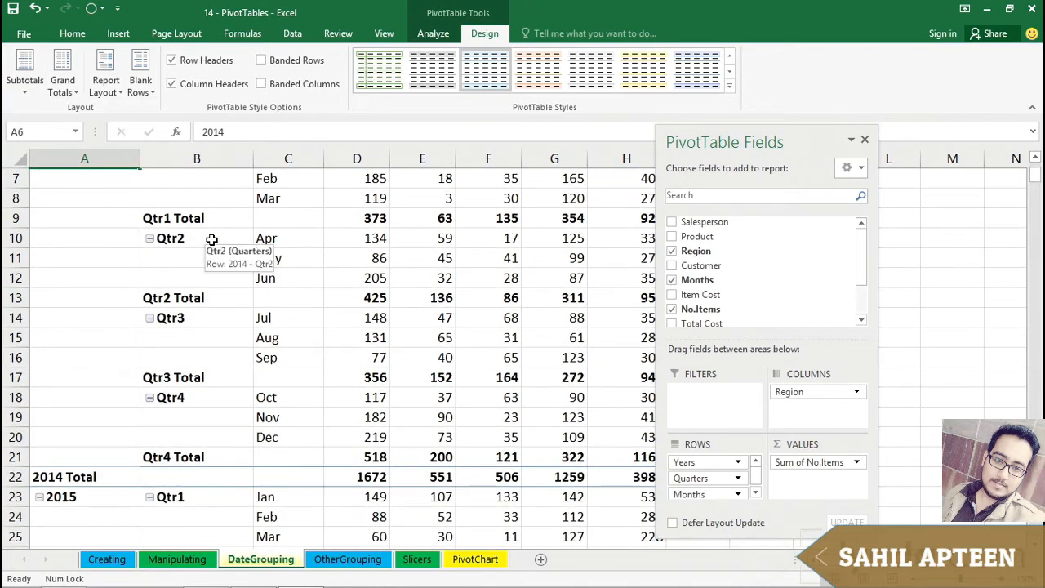
scroll(212, 240, "down", 2)
scroll(212, 239, "up", 2)
scroll(211, 239, "up", 2)
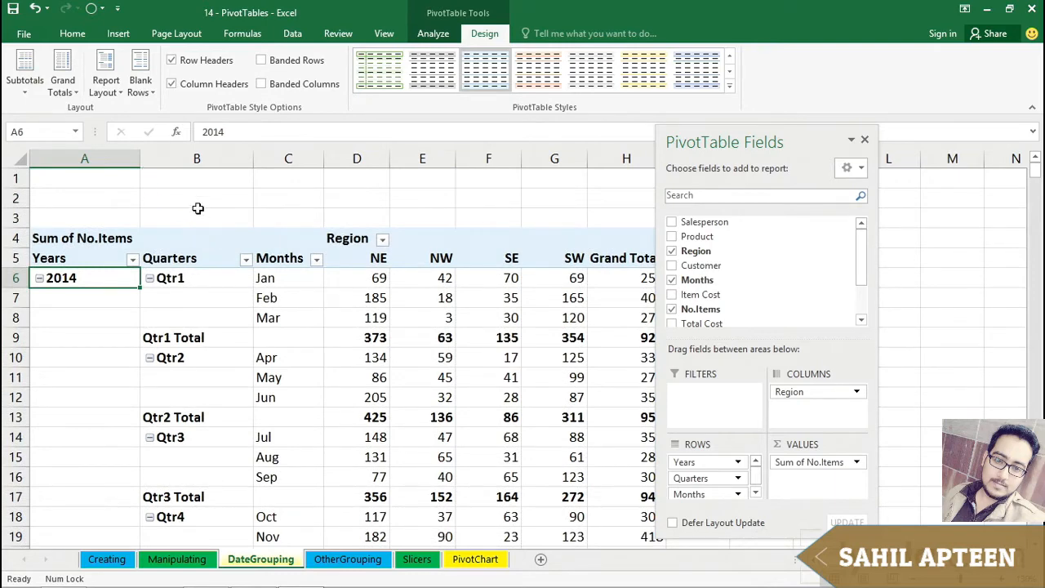
Switch the report layout to Outline Form and highlight the 2014 row to review its subtotals.
left_click(107, 81)
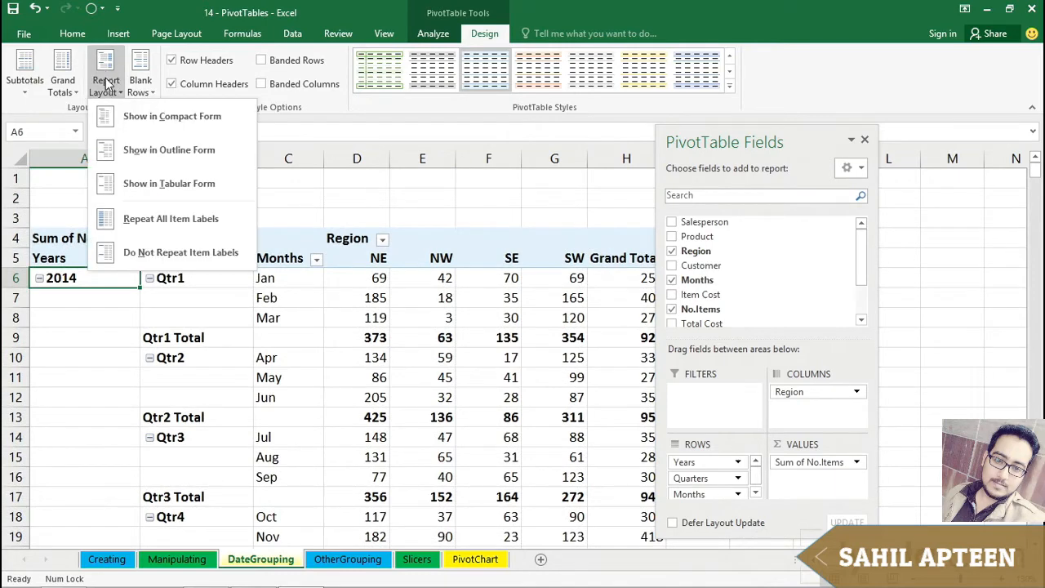
left_click(175, 156)
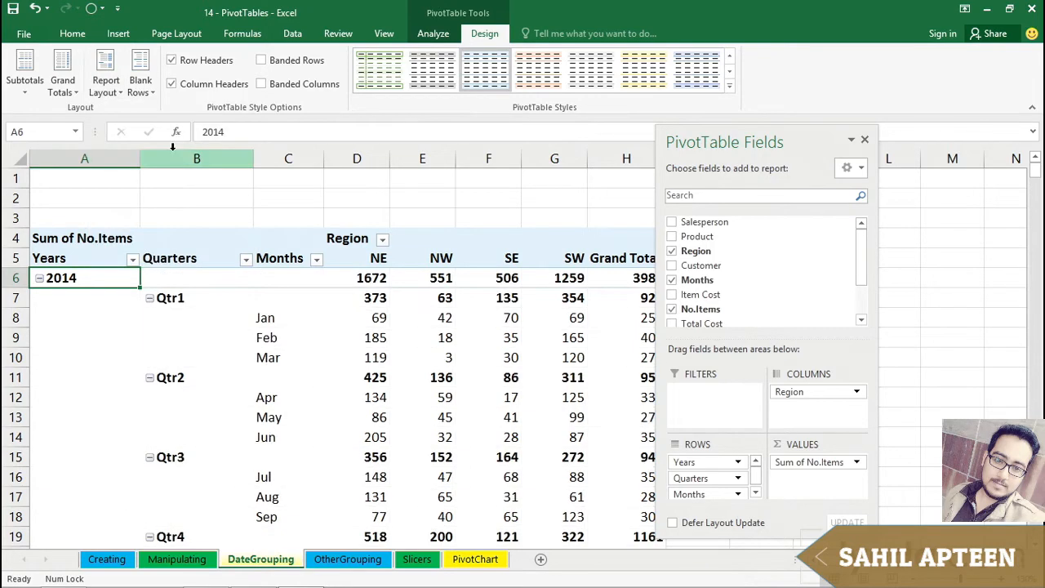
left_click_drag(97, 280, 666, 279)
scroll(666, 279, "down", 5)
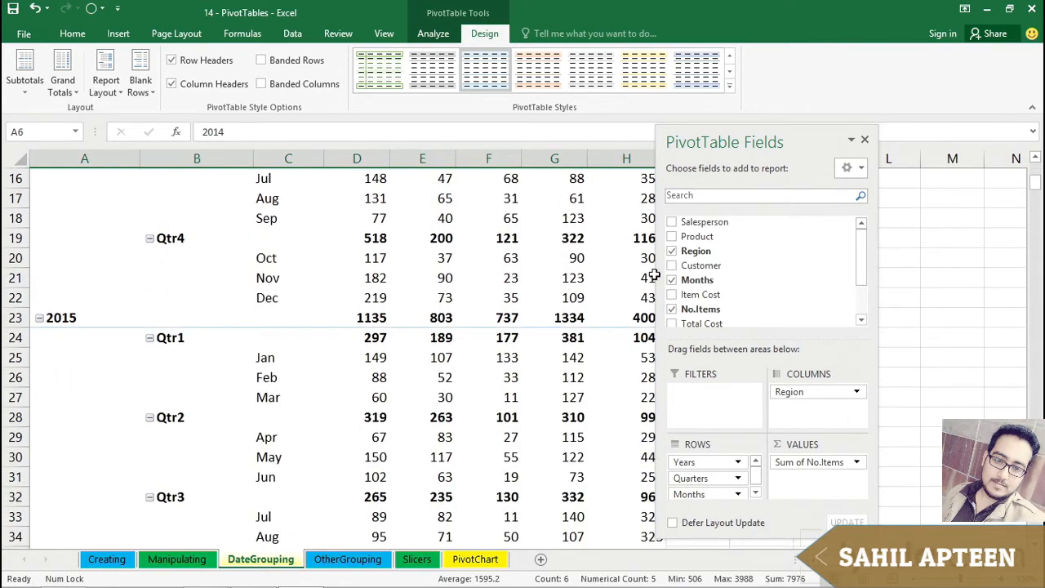
scroll(653, 276, "up", 5)
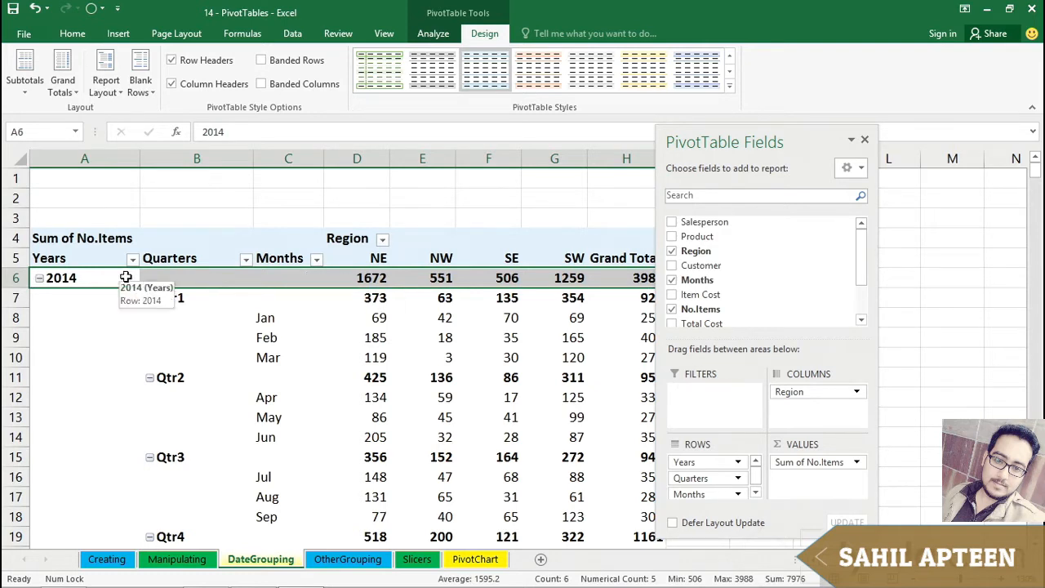
left_click(102, 82)
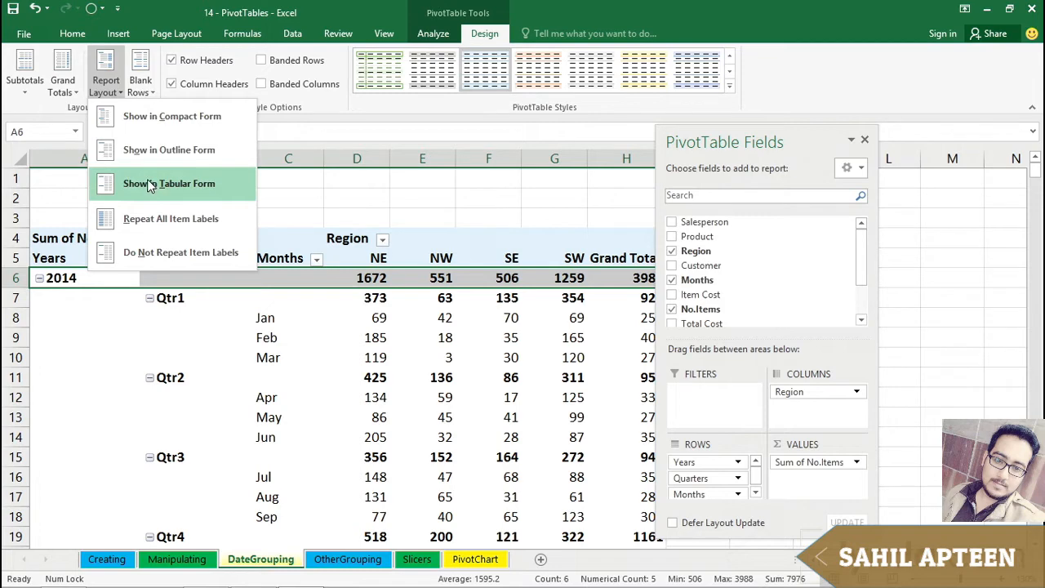
left_click(184, 322)
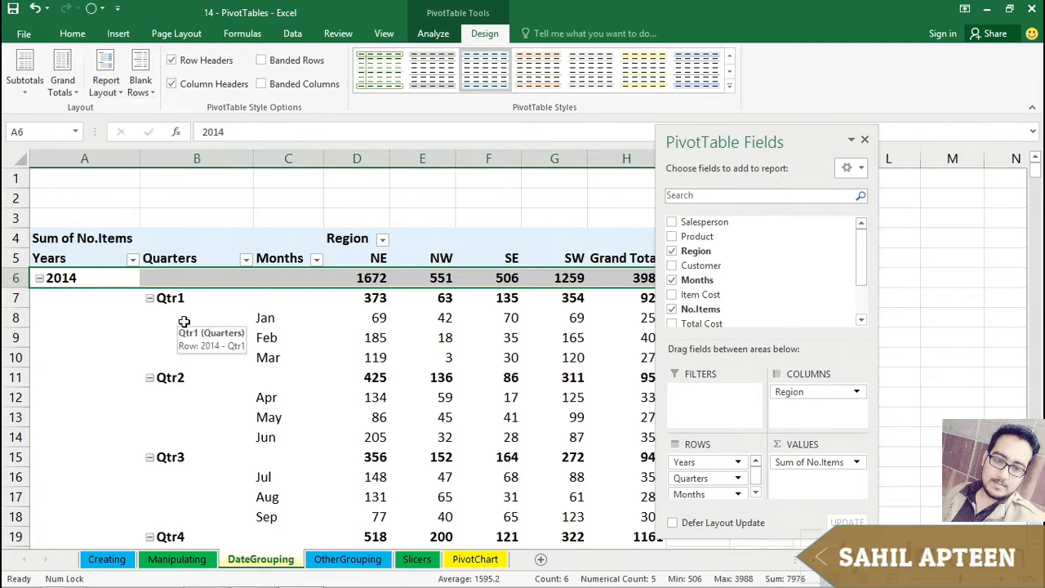
left_click(185, 321)
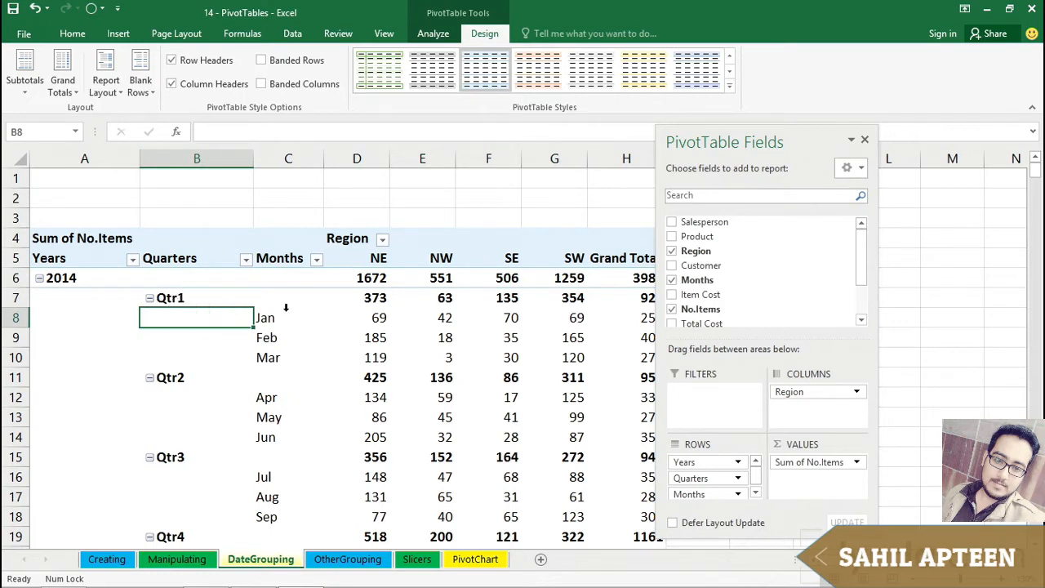
Regroup the Months field by Days only, in intervals of 14 days, removing the Months, Quarters and Years groupings.
left_click(269, 338)
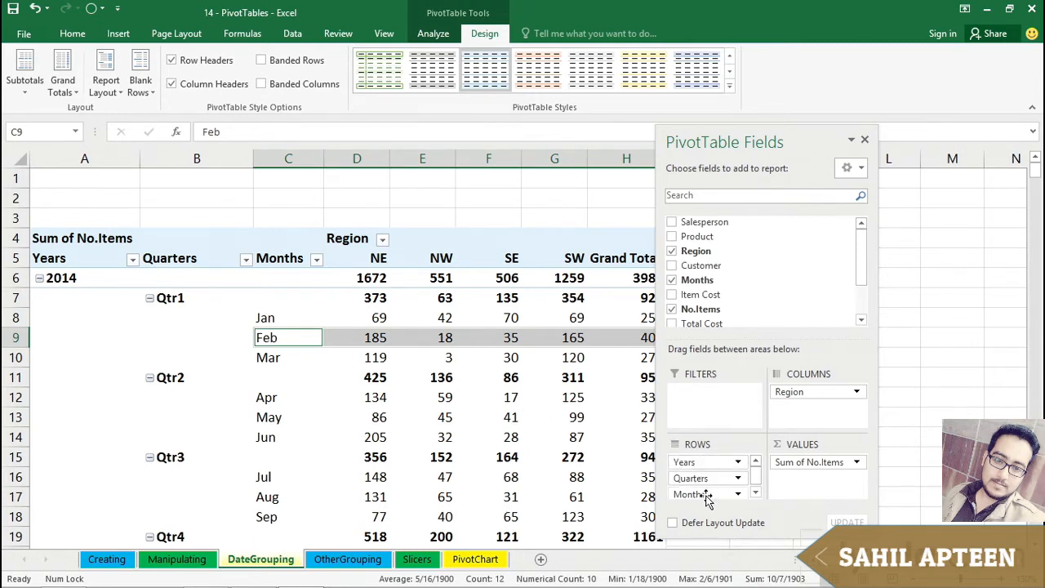
right_click(288, 338)
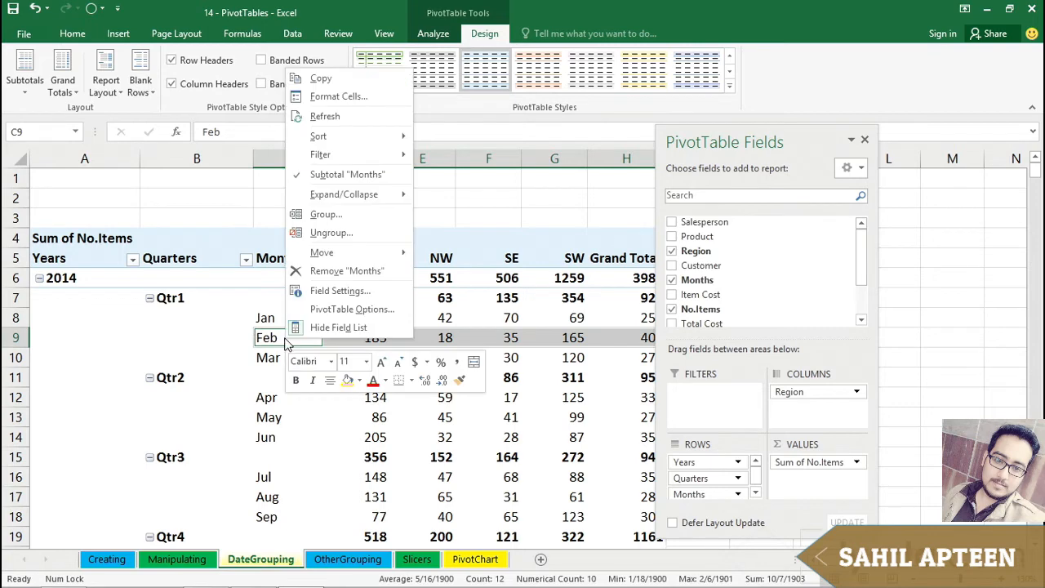
left_click(320, 216)
left_click(262, 234)
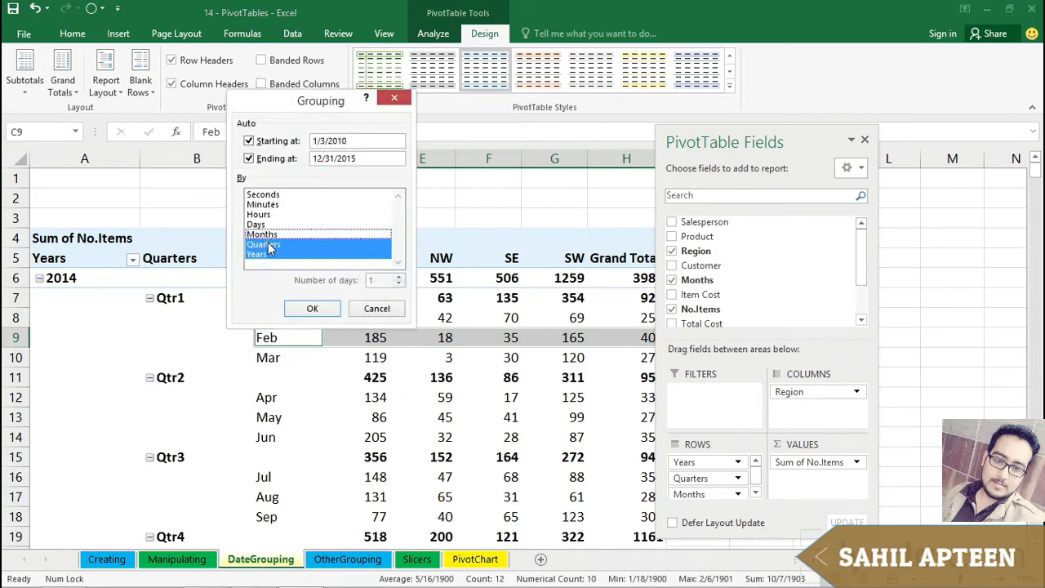
left_click(268, 244)
left_click(263, 254)
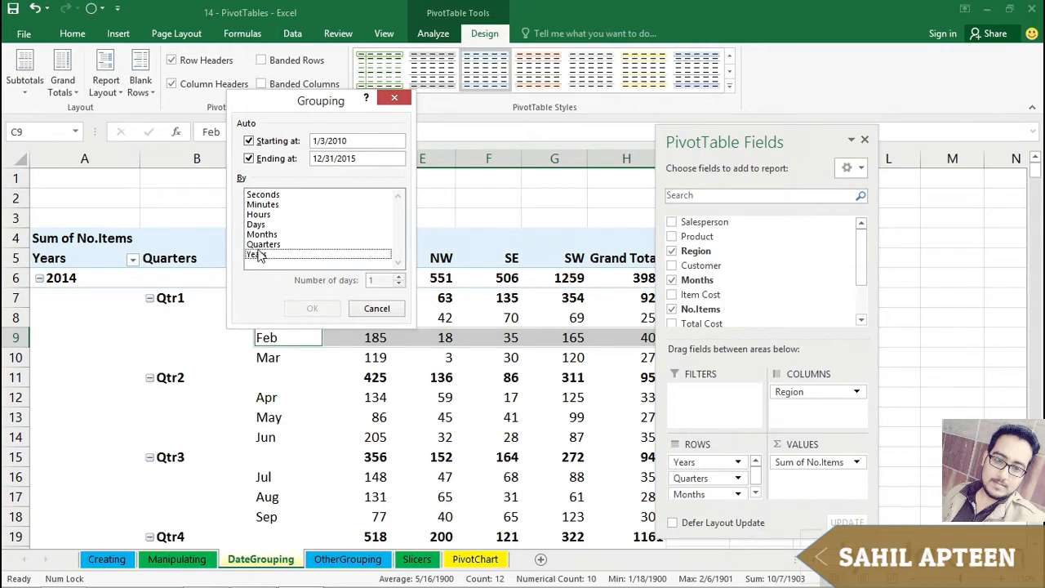
left_click(255, 224)
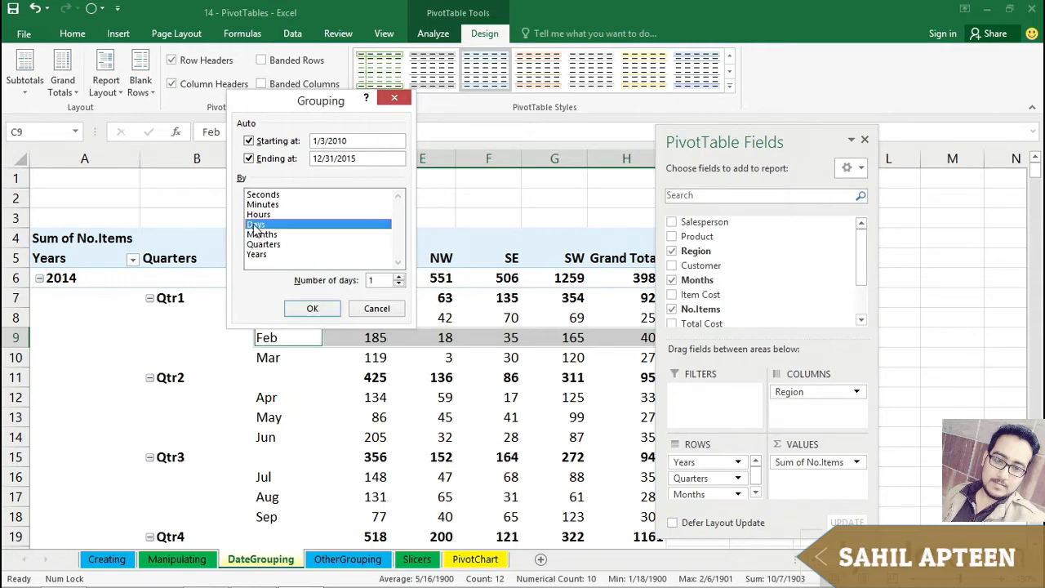
double_click(376, 277)
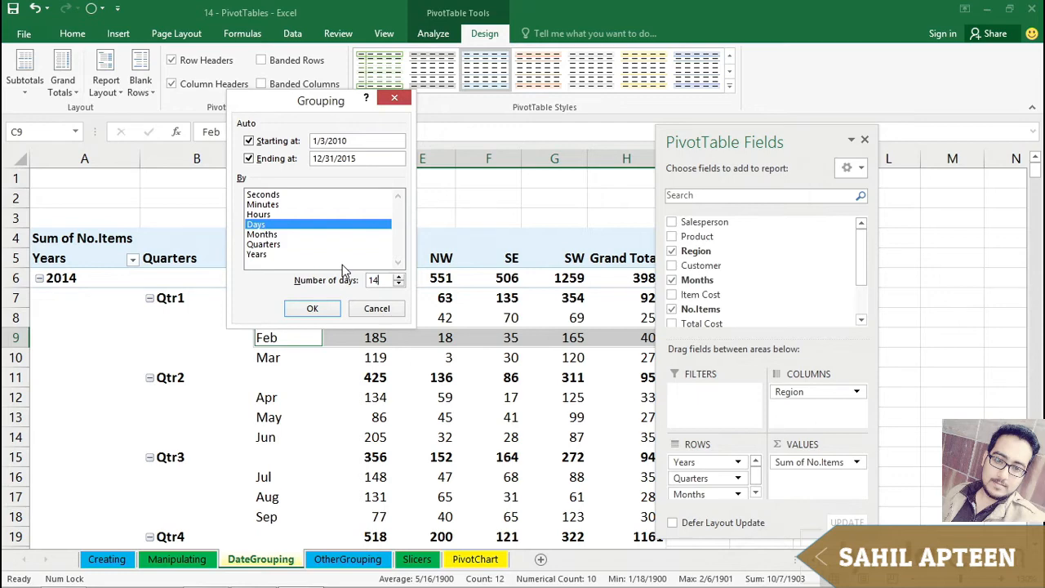
left_click(307, 307)
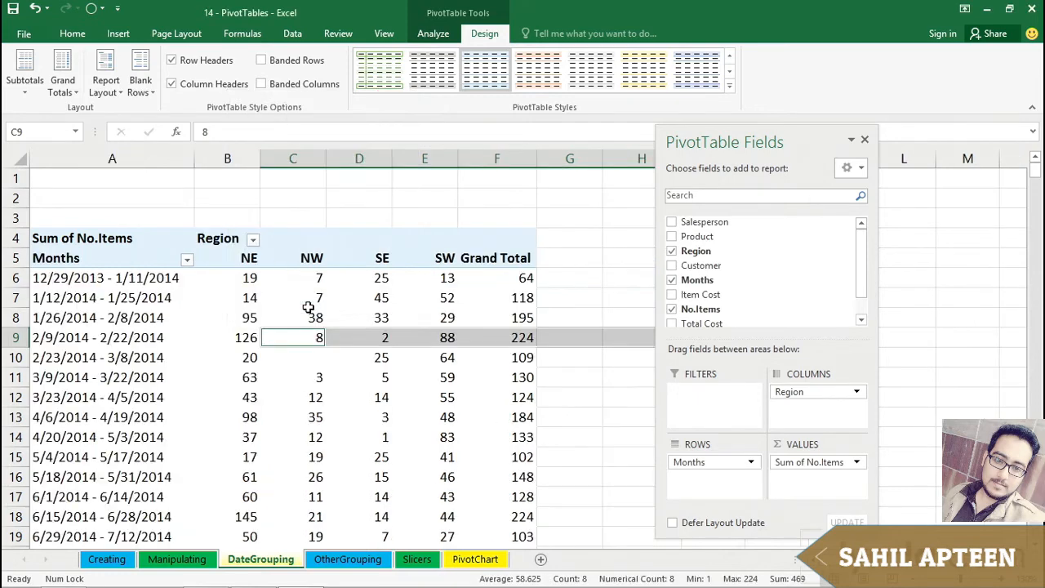
left_click(146, 349)
scroll(131, 366, "down", 2)
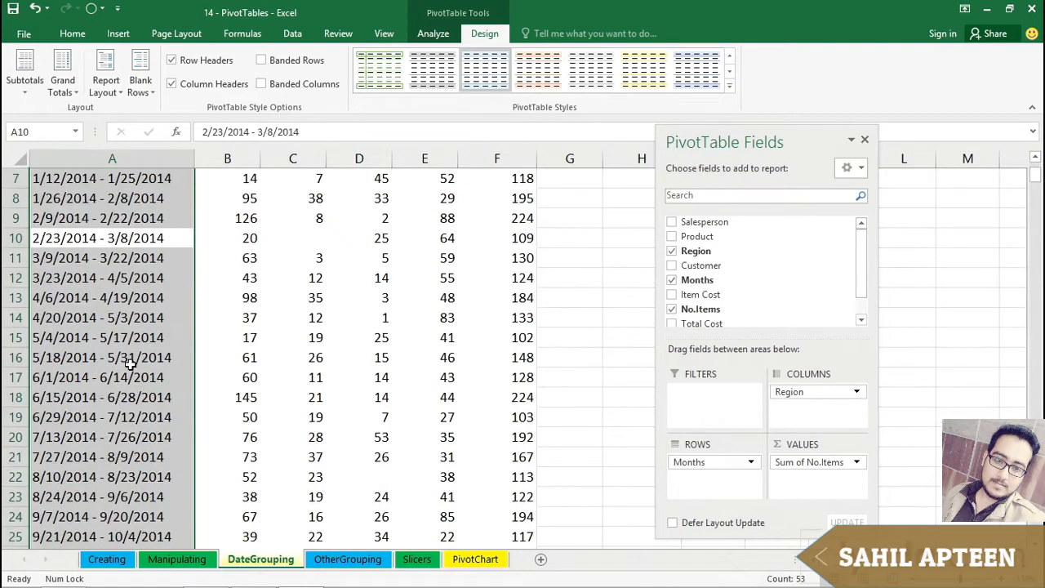
scroll(130, 365, "up", 2)
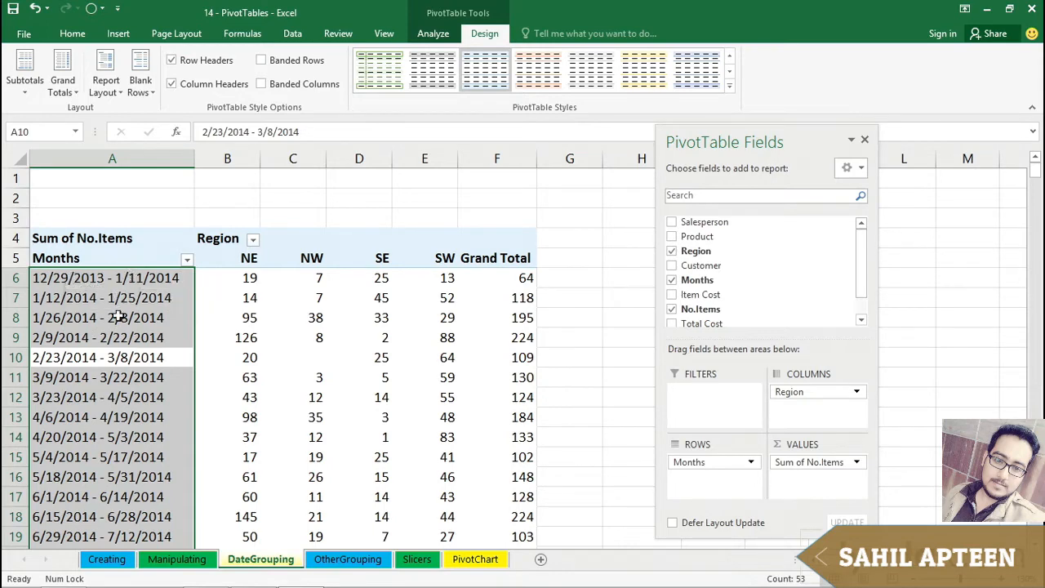
Edit the date grouping's starting date so the 14-day periods begin on 1/5/2014.
right_click(81, 279)
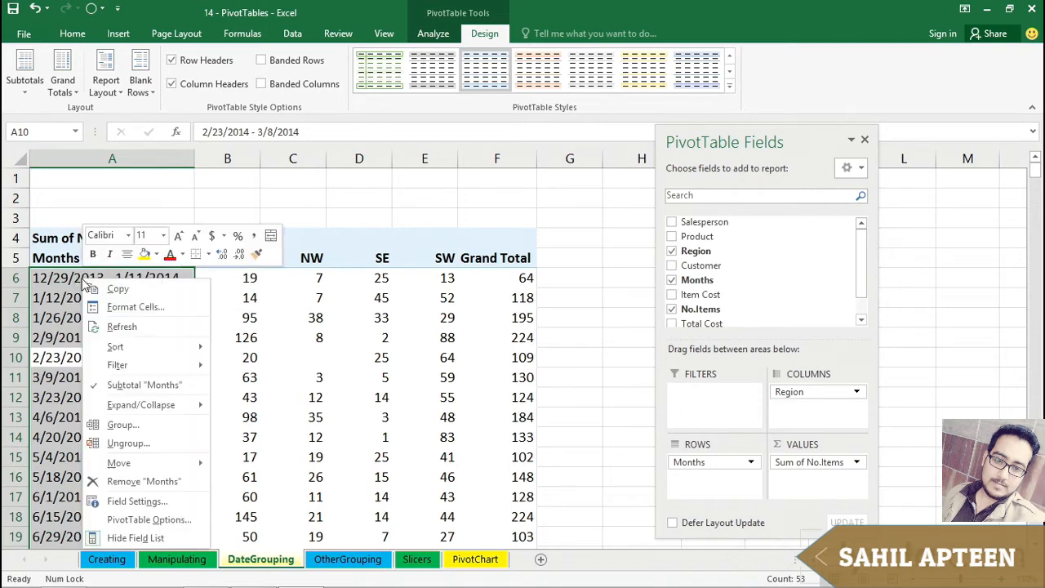
left_click(119, 421)
left_click_drag(125, 232, 365, 188)
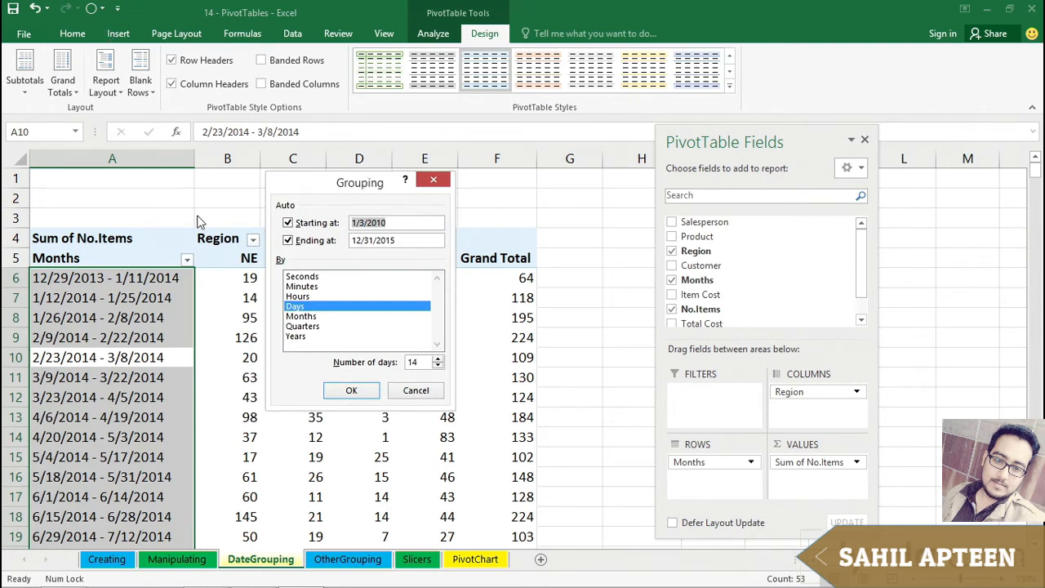
left_click(385, 223)
key("BackSpace")
type("4")
key("Left")
key("Left")
key("Left")
key("Left")
key("Left")
key("Left")
left_click(364, 390)
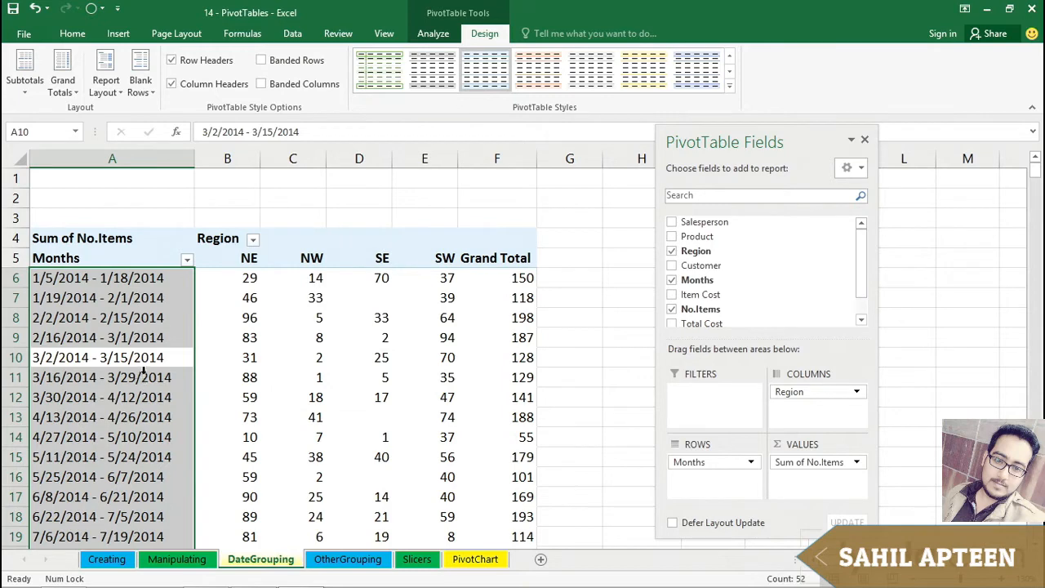
key("Return")
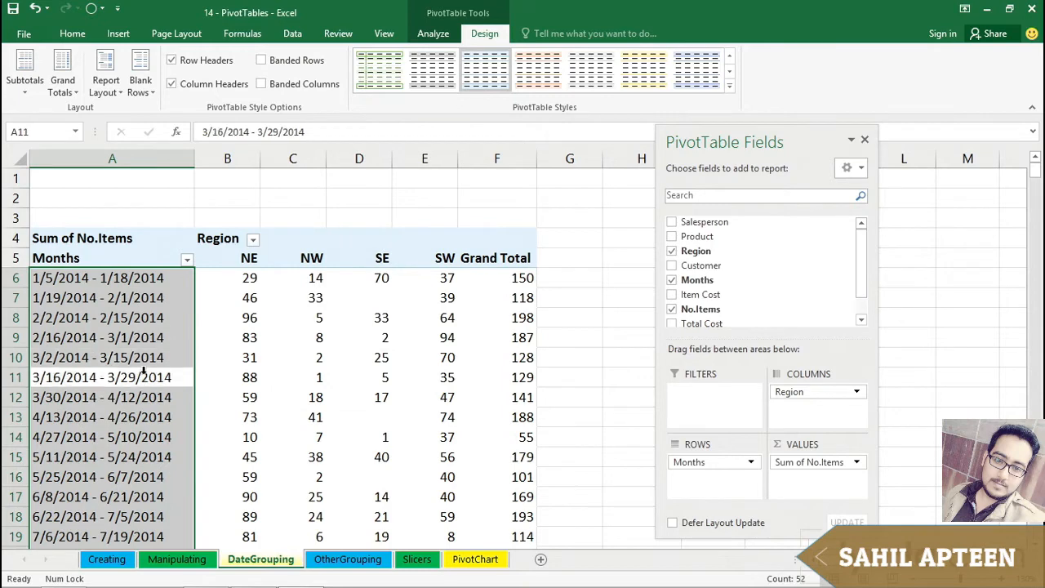
Examine the 14-day date ranges from the first period down to the Grand Total row.
left_click(78, 277)
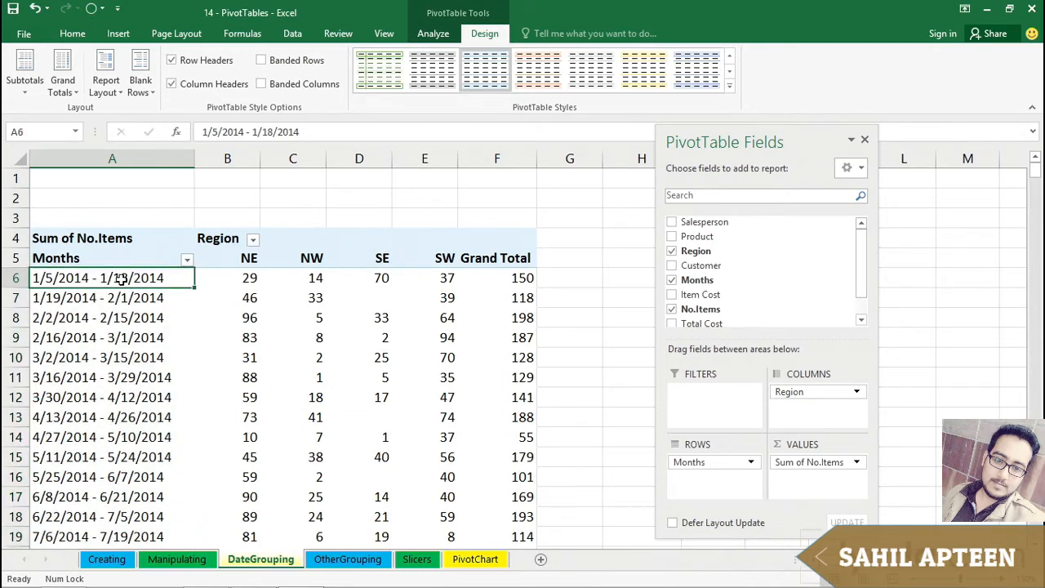
scroll(119, 381, "down", 4)
scroll(119, 380, "down", 13)
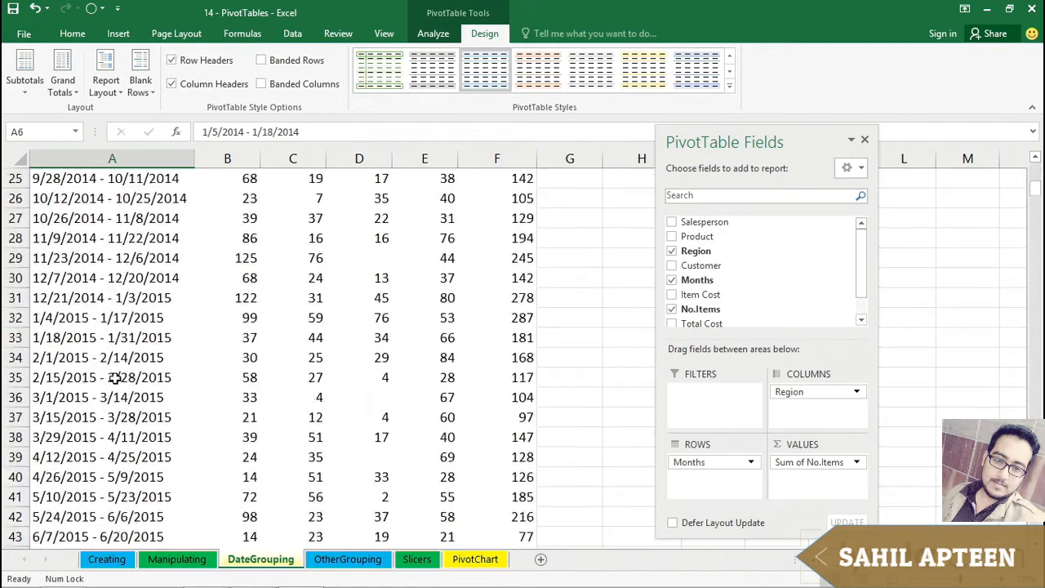
scroll(130, 408, "up", 1)
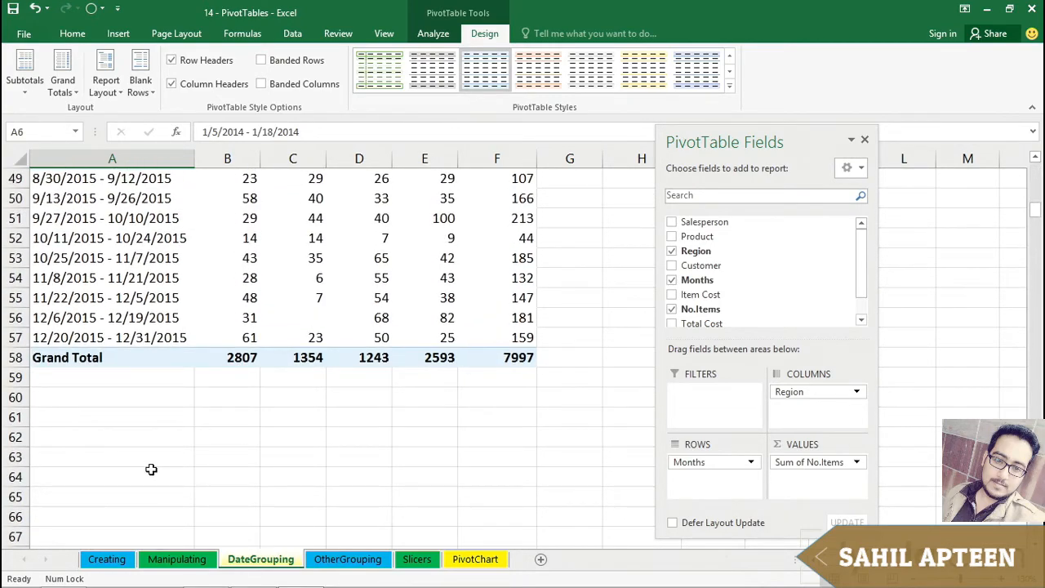
Return to the first date period and review the Months field's grouping settings, closing them without changes.
scroll(151, 470, "up", 14)
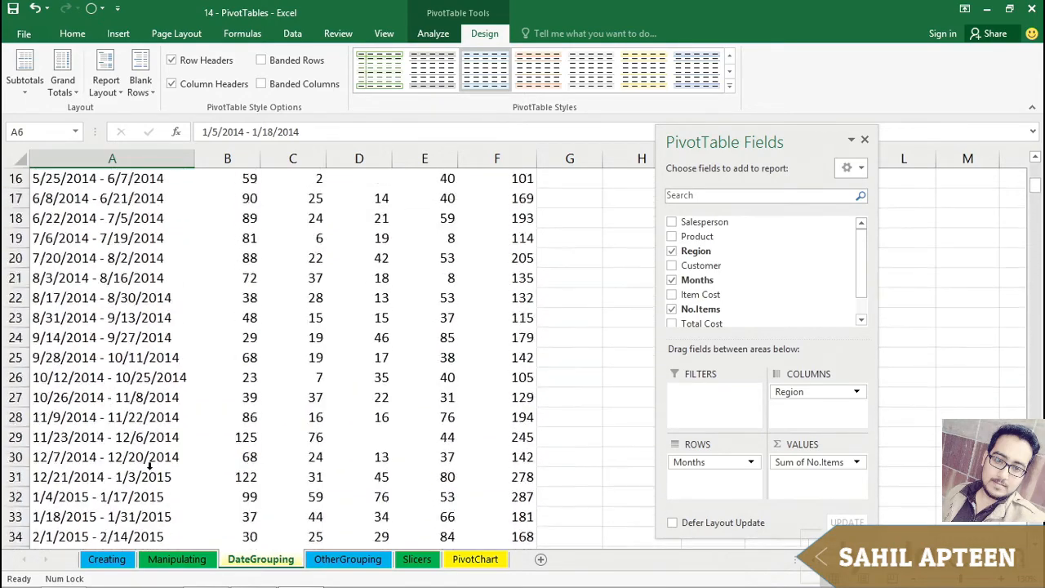
scroll(151, 469, "up", 3)
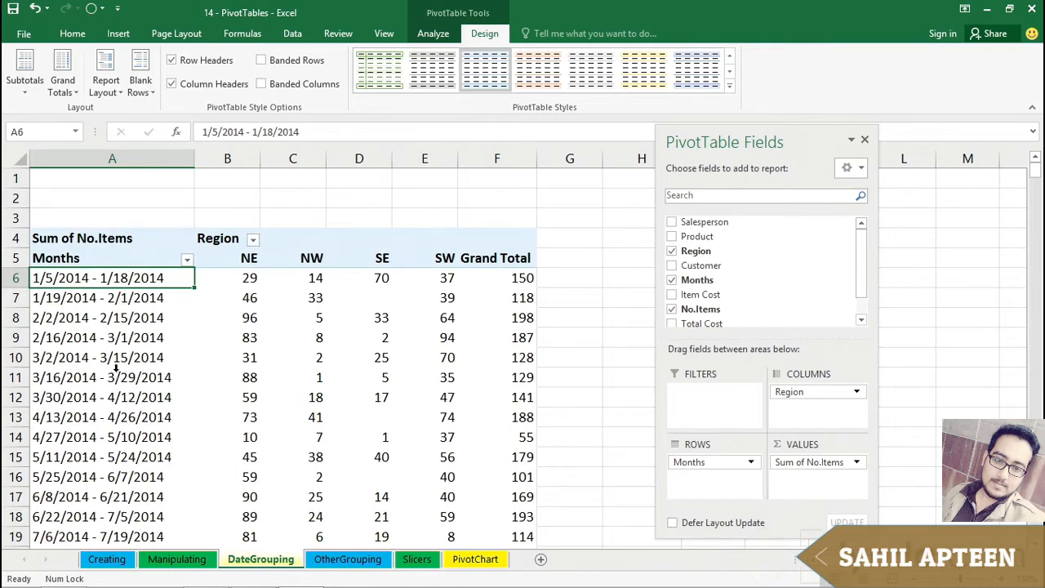
right_click(141, 280)
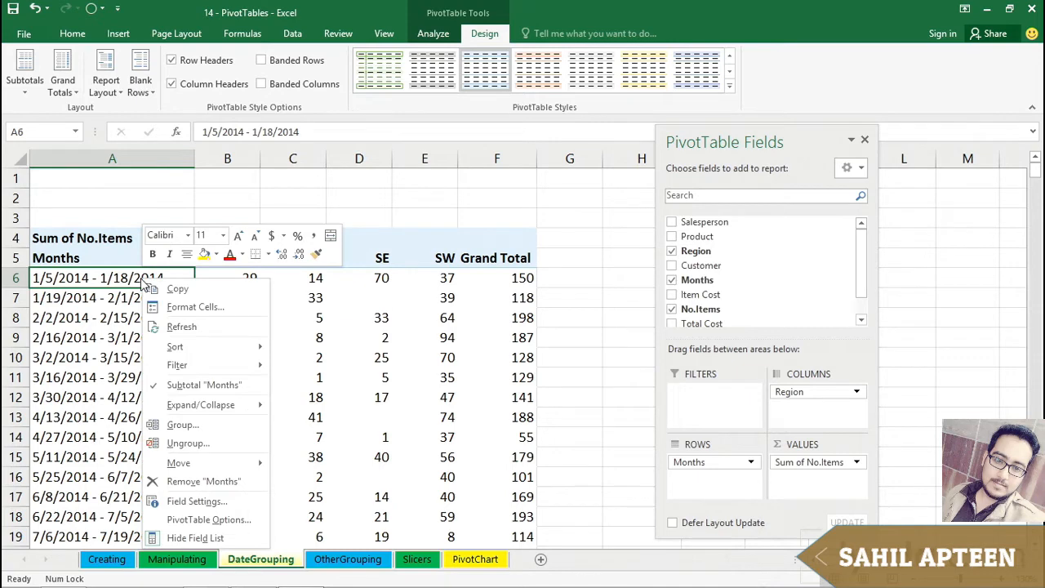
left_click(168, 424)
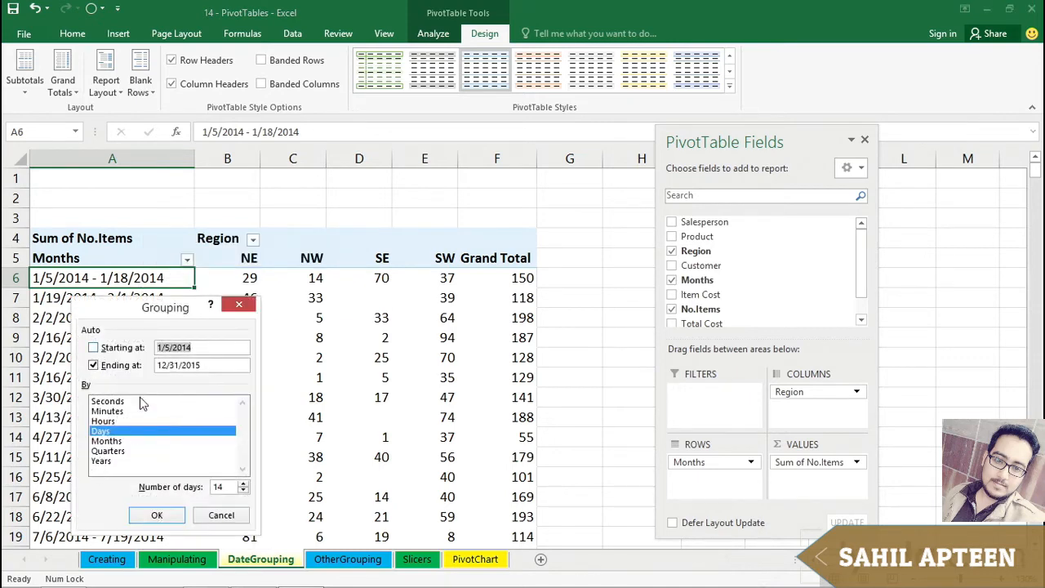
left_click_drag(115, 313, 264, 210)
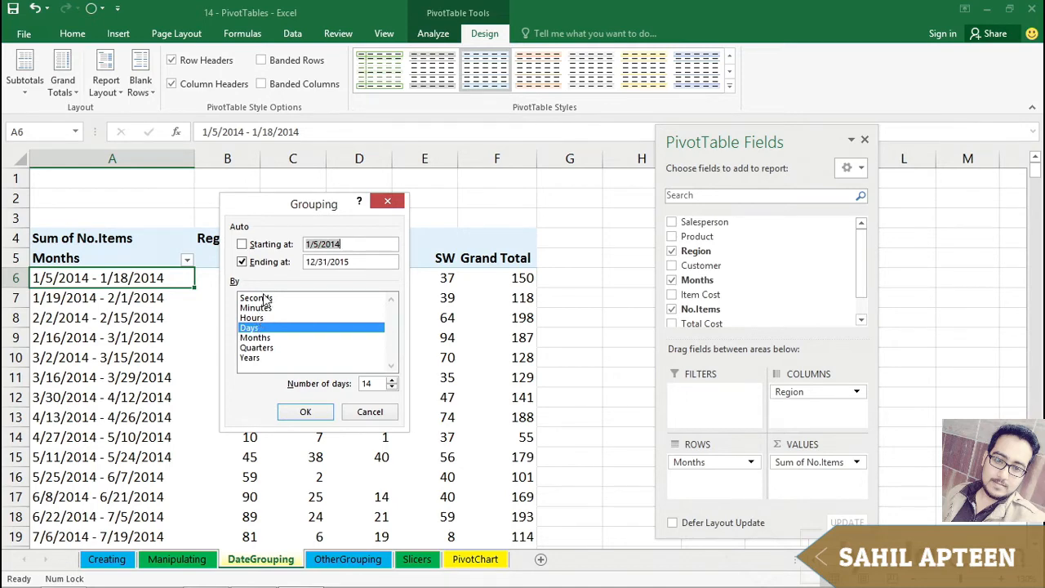
left_click(370, 413)
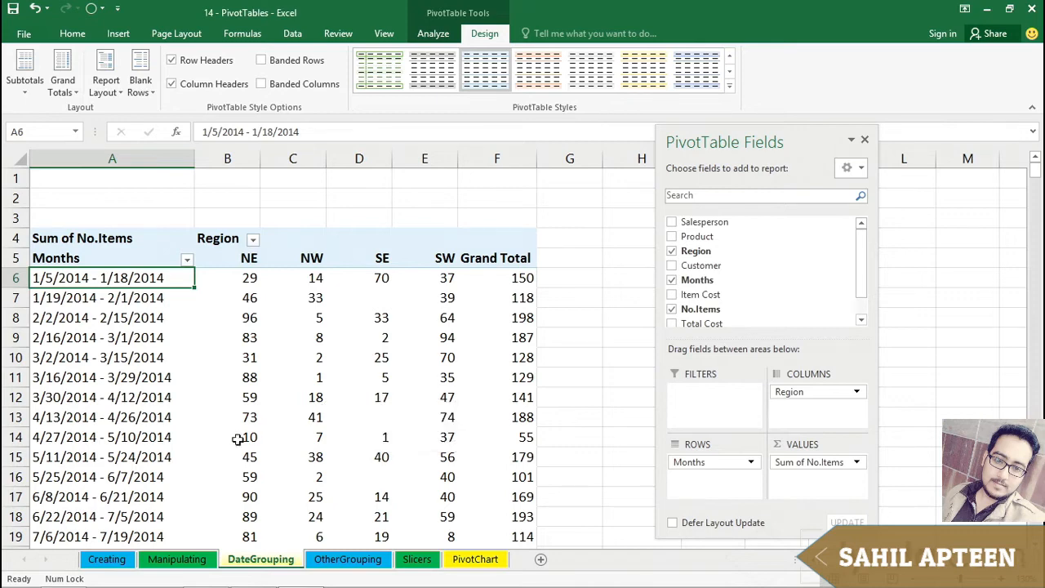
left_click(154, 318)
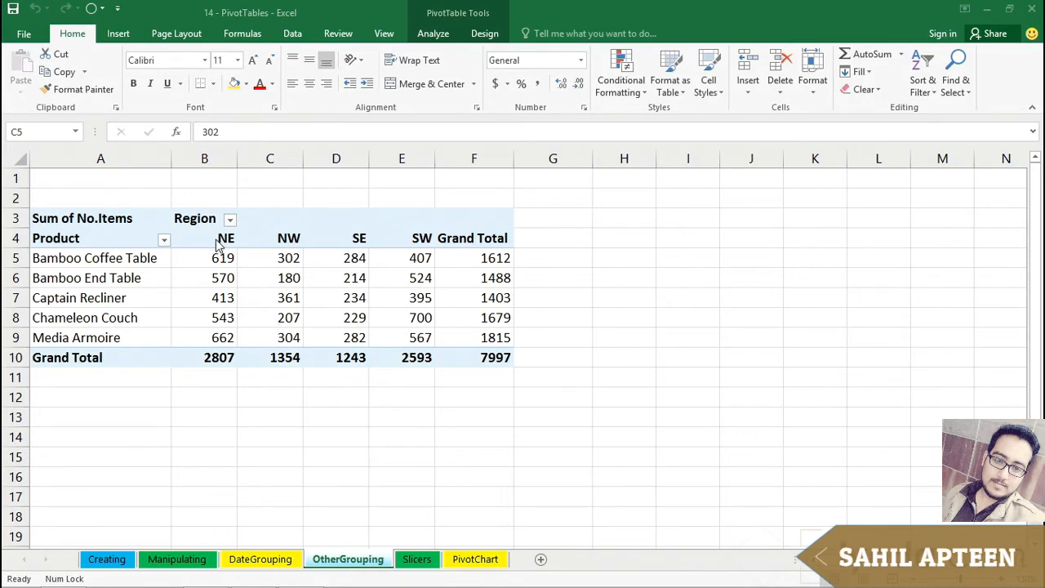
In the OtherGrouping sheet's PivotTable, move the SE region column ahead of NW so that it sits beside NE.
left_click(277, 237)
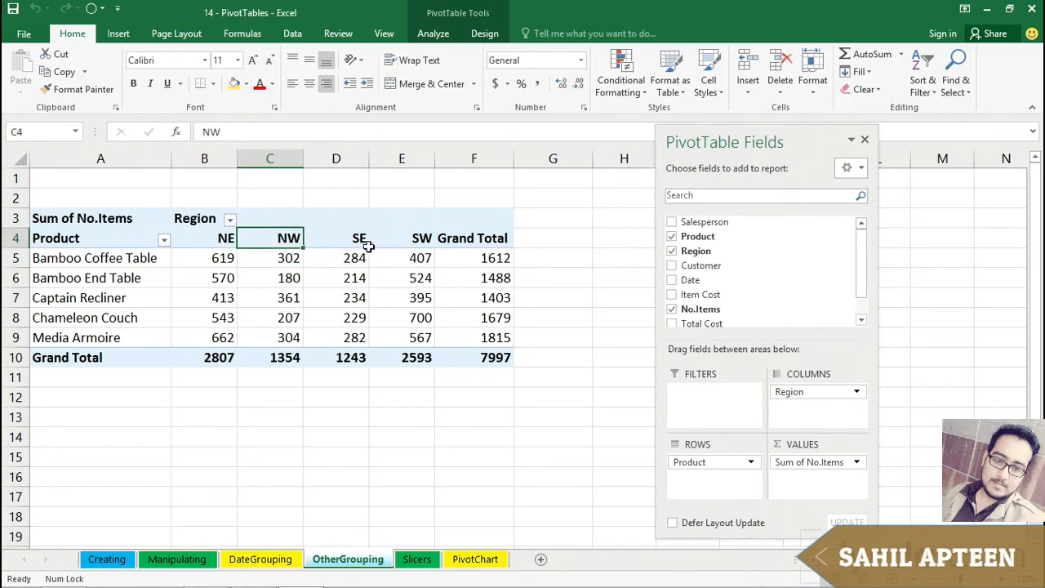
left_click(357, 239)
left_click(404, 238)
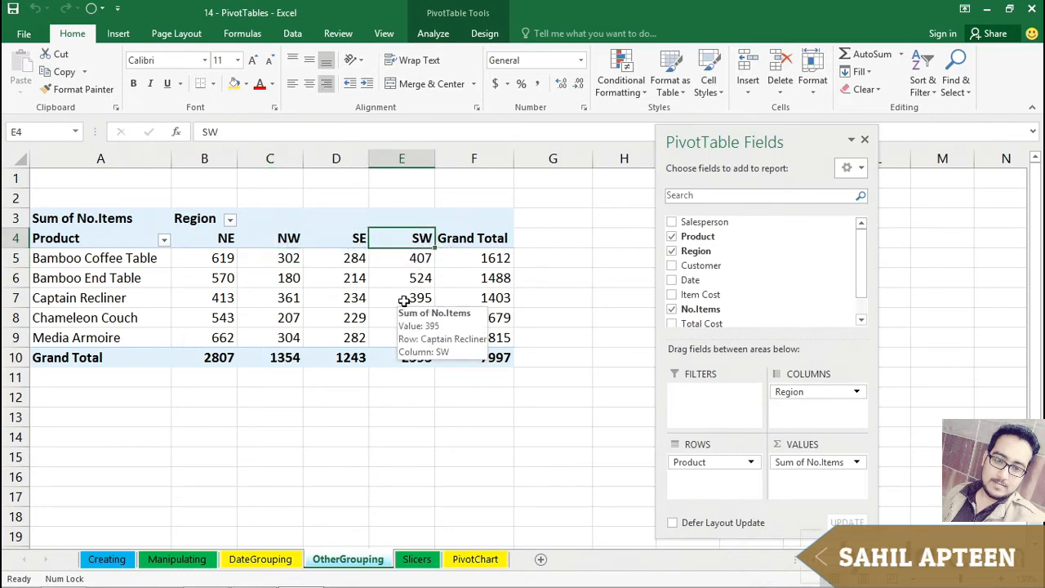
mouse_move(428, 314)
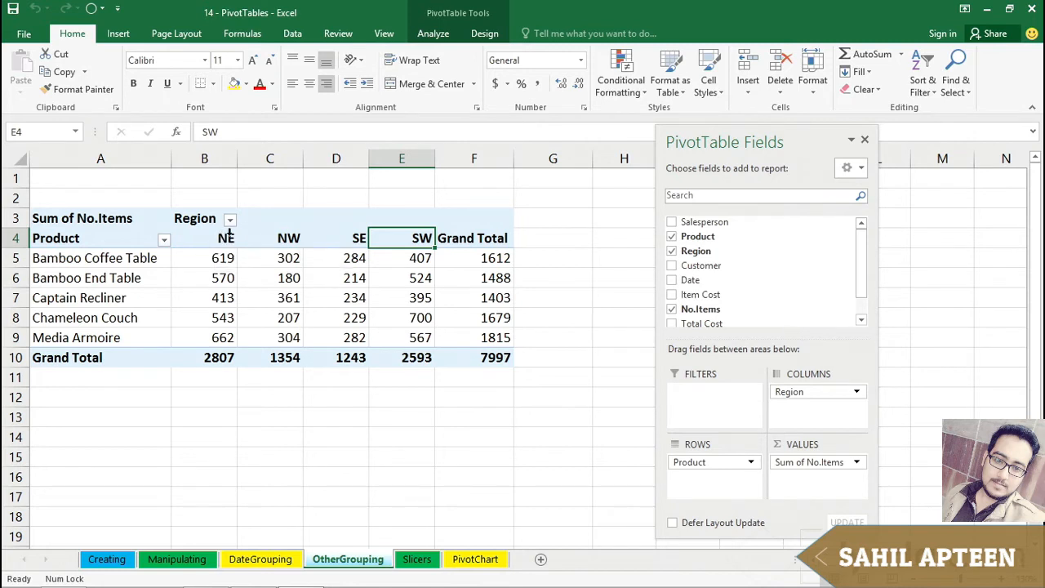
left_click(336, 237)
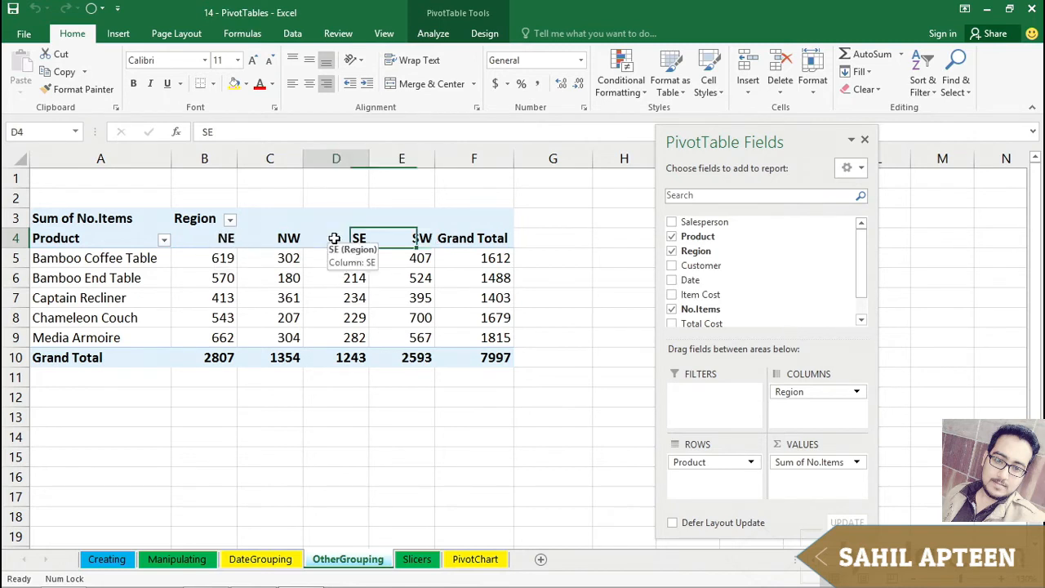
left_click_drag(334, 240, 337, 357)
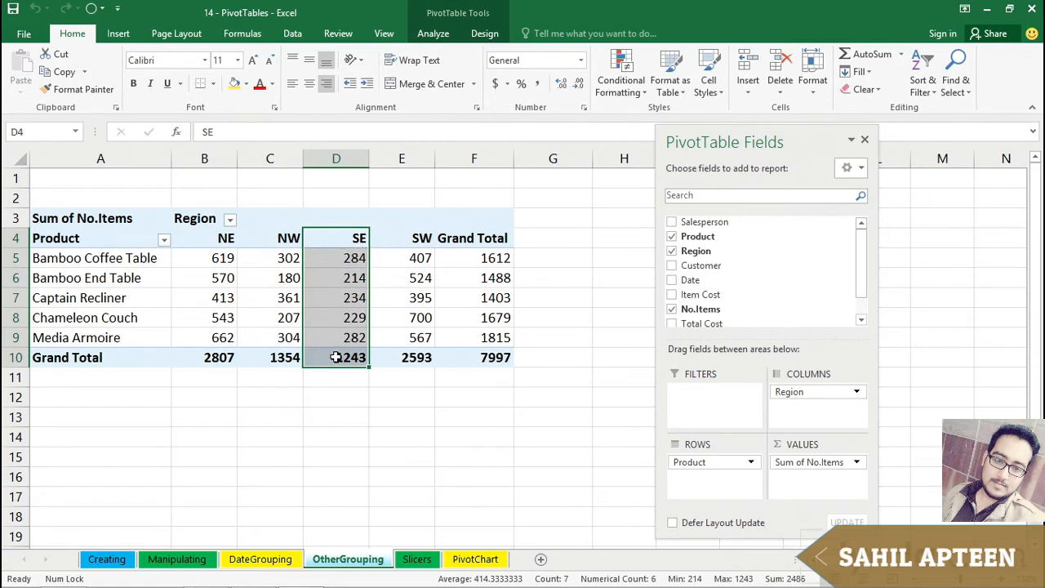
left_click(333, 241)
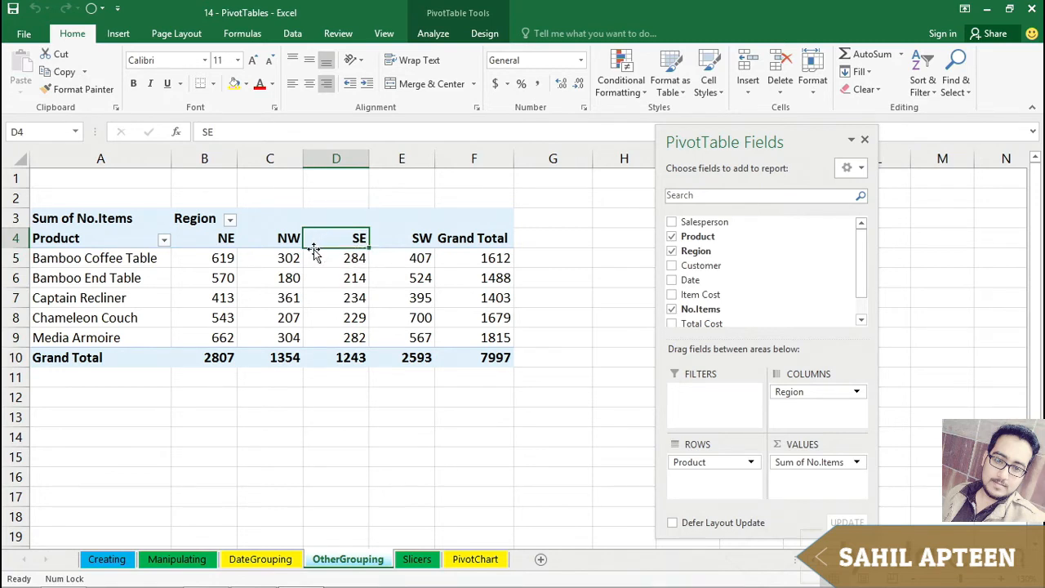
left_click_drag(315, 251, 317, 257)
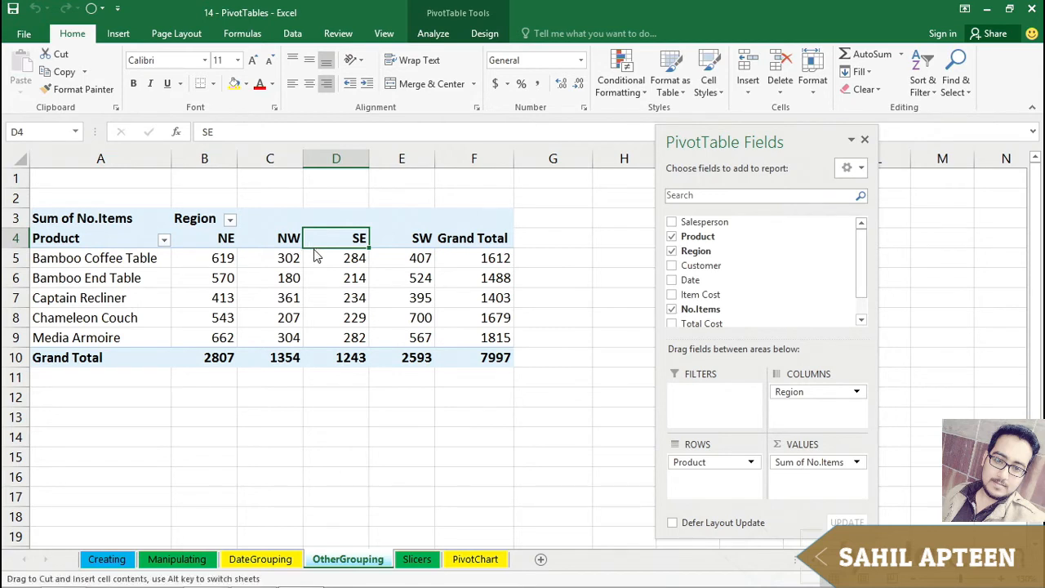
left_click_drag(316, 256, 242, 253)
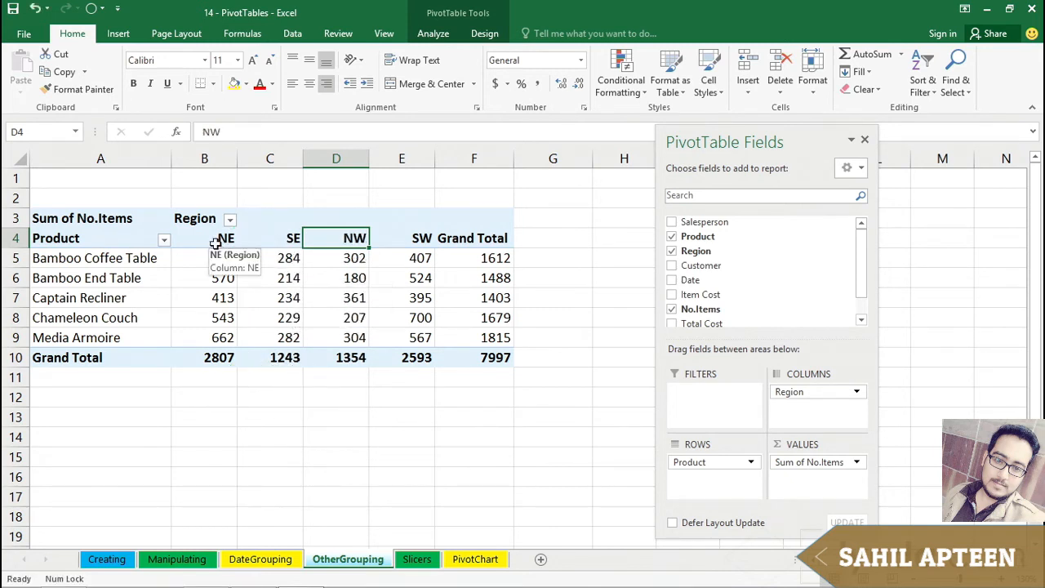
Group the NE and SE region columns together and name the group East.
left_click_drag(211, 238, 280, 237)
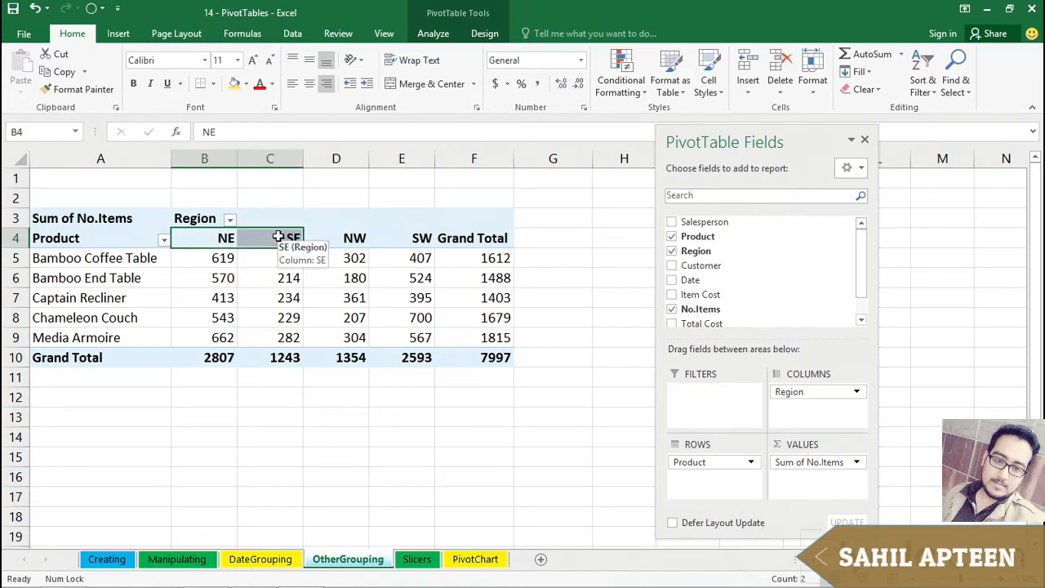
right_click(280, 238)
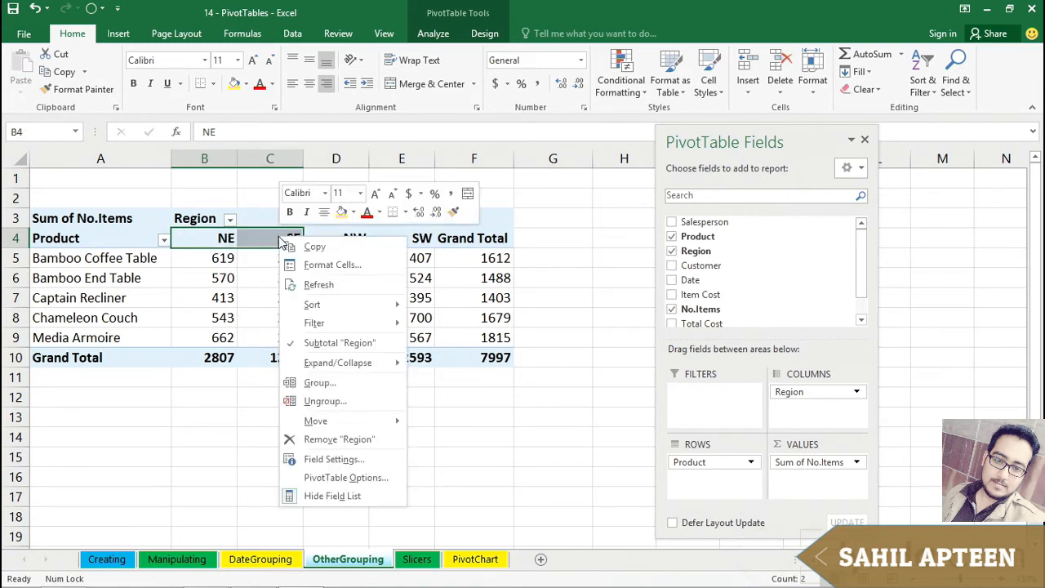
left_click(310, 384)
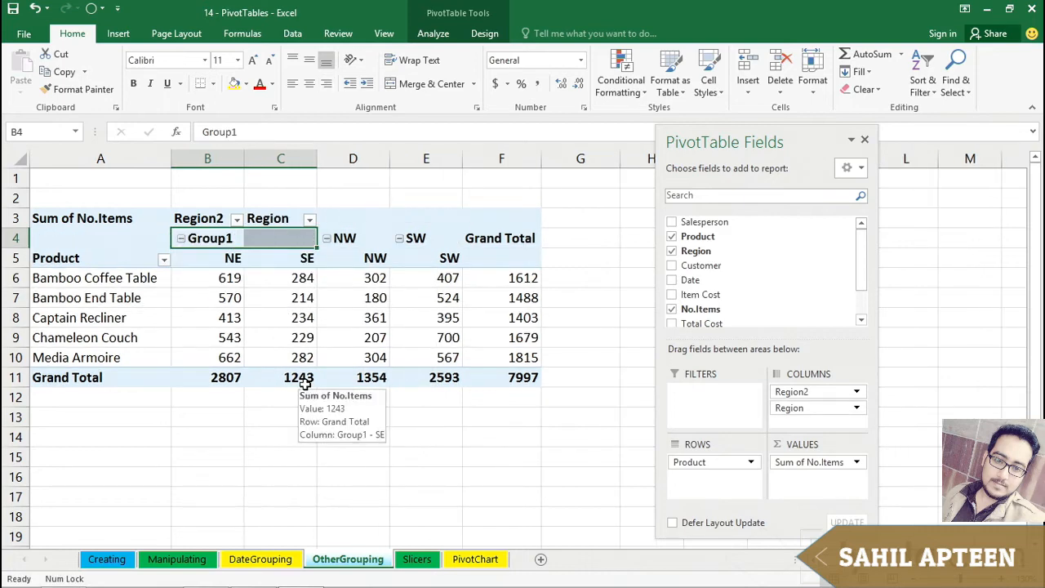
left_click(210, 236)
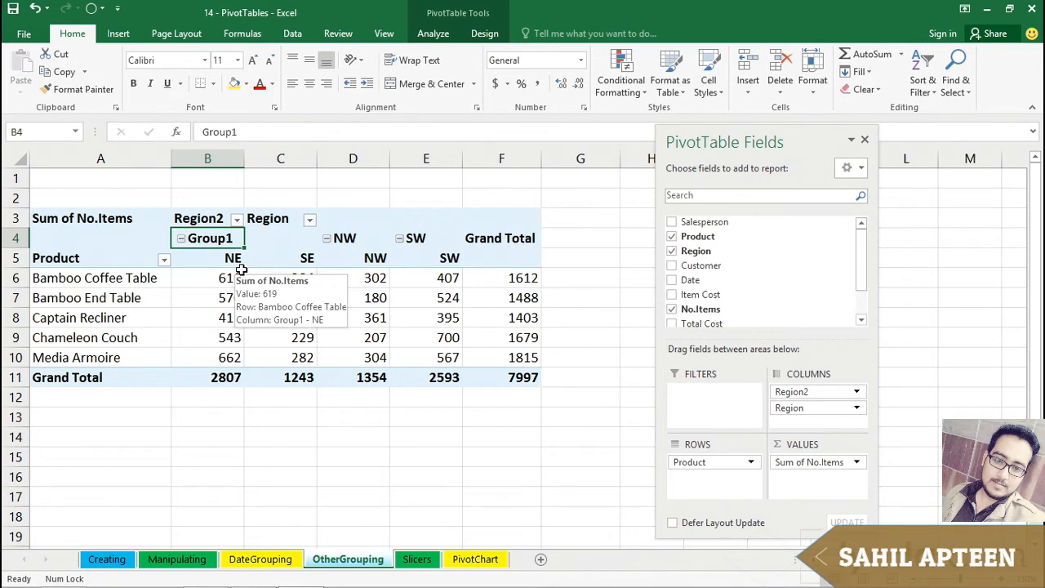
type("East")
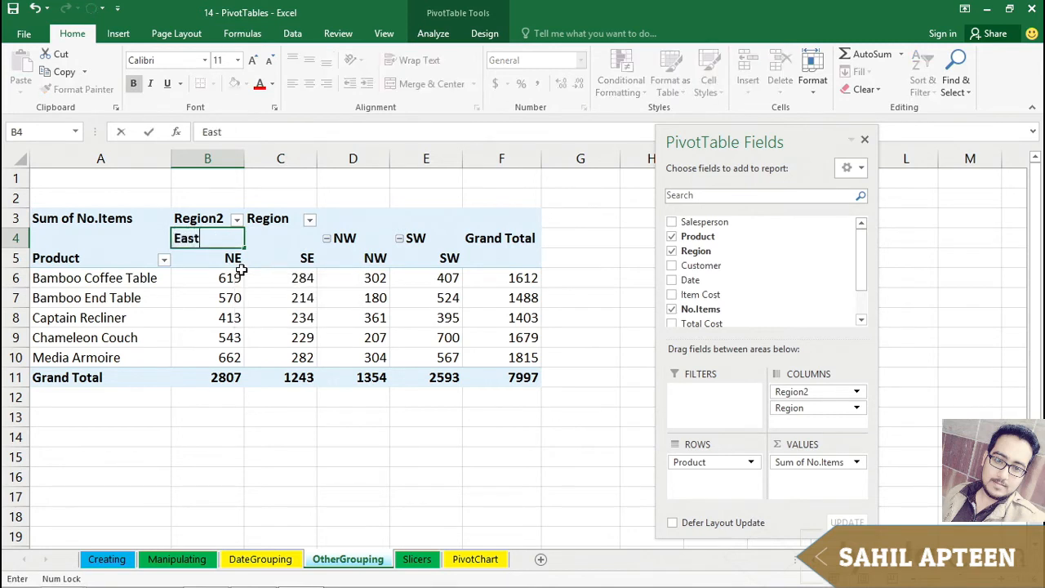
key("Return")
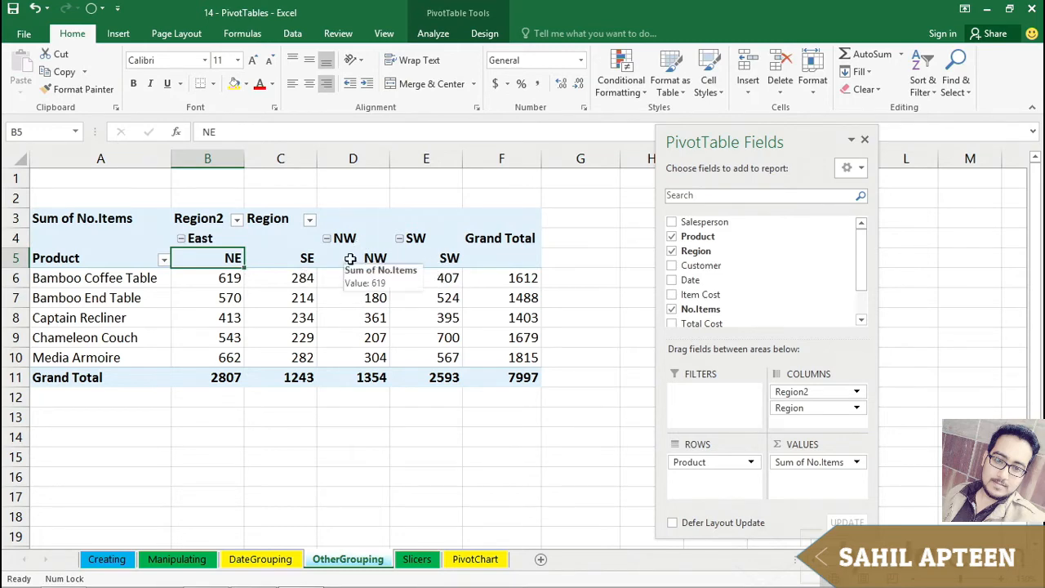
Group the NW and SW region columns together and name the group West.
left_click_drag(351, 258, 442, 258)
right_click(445, 259)
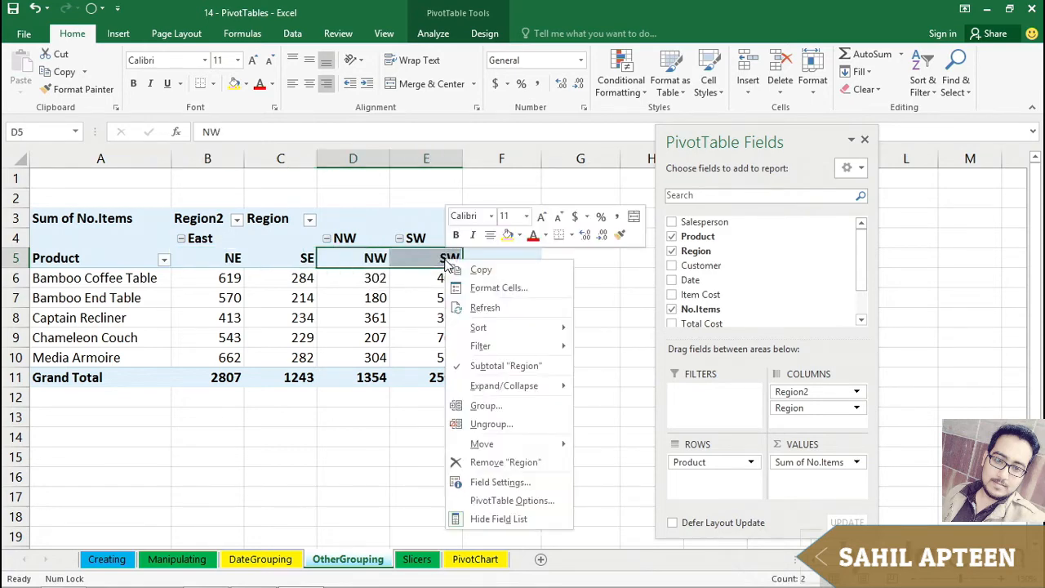
left_click(486, 405)
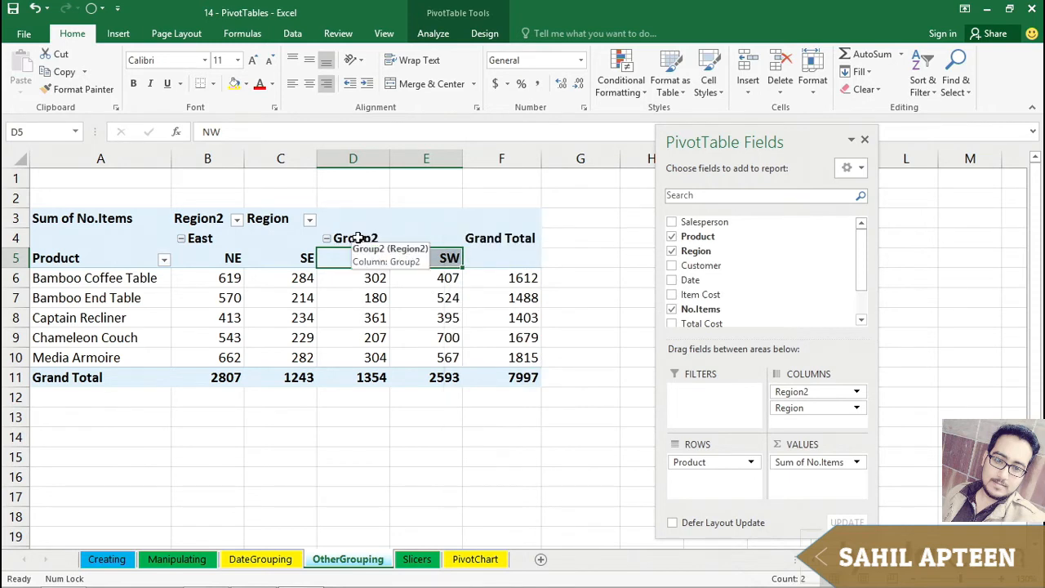
left_click(356, 238)
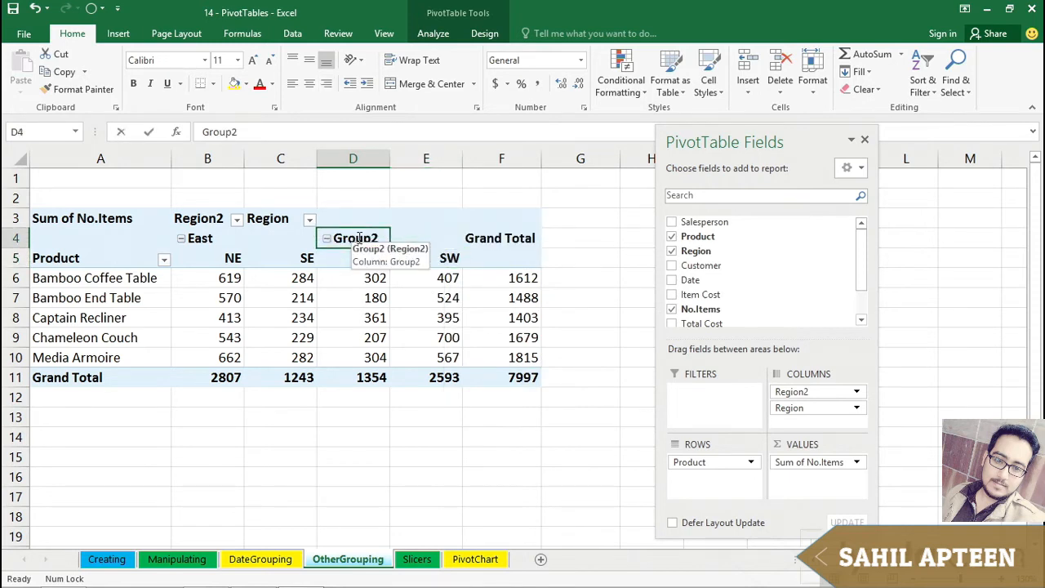
type("West")
key("Return")
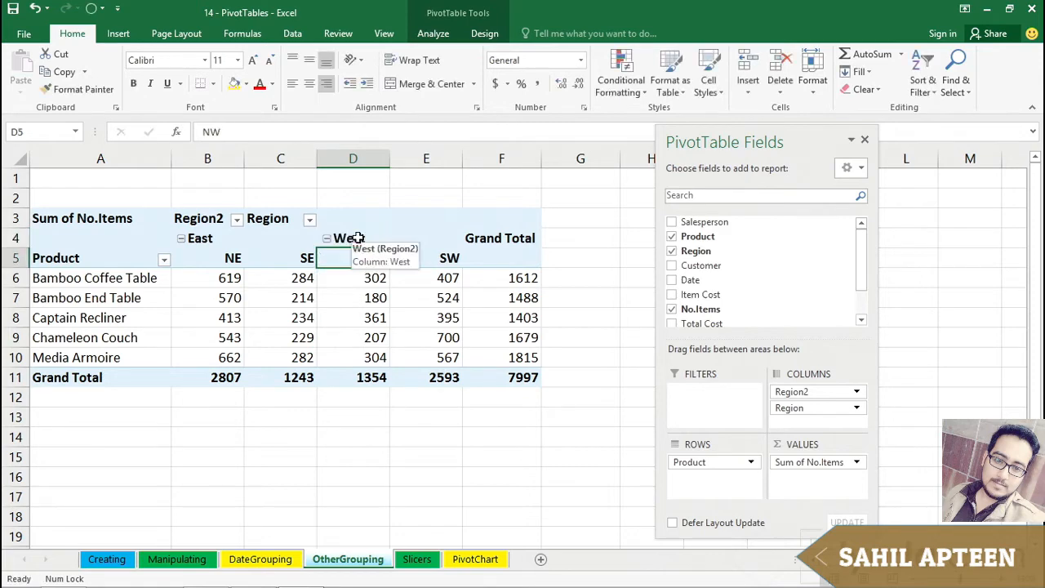
Review the regional grand totals, collapsing the East and West groups to see their combined figures and expanding both again.
left_click(212, 380)
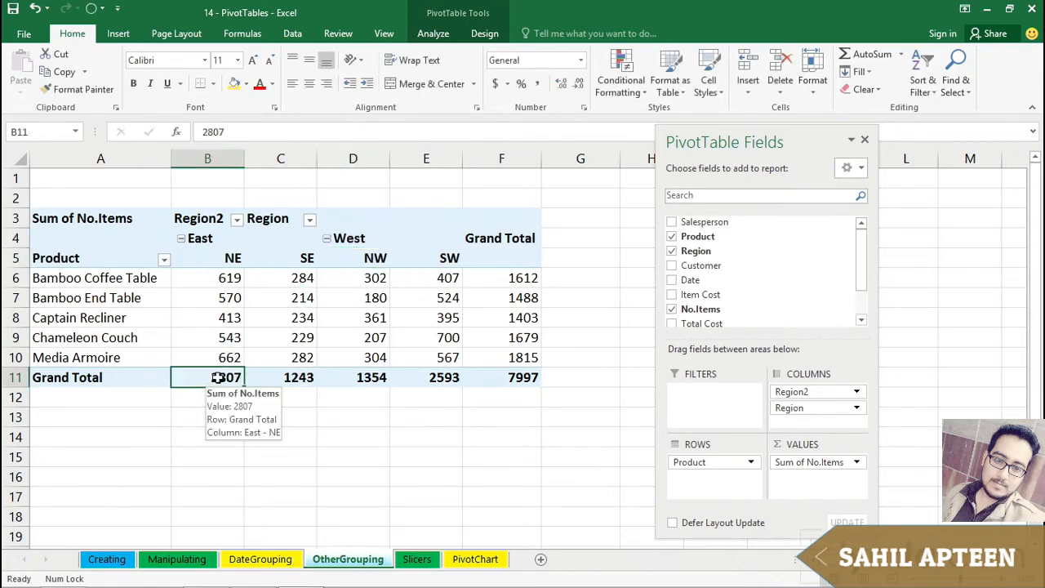
left_click(286, 380)
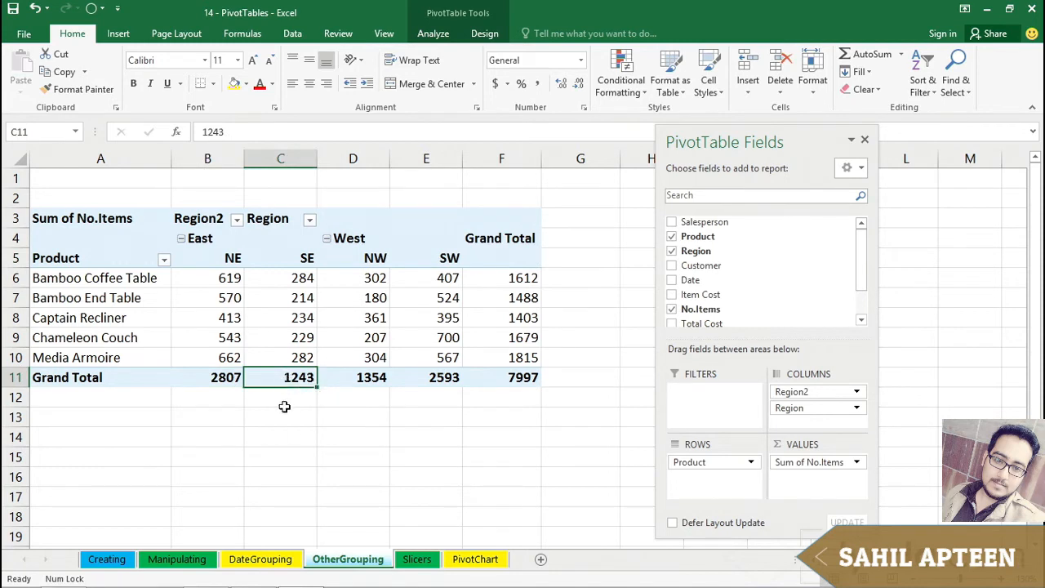
left_click(181, 239)
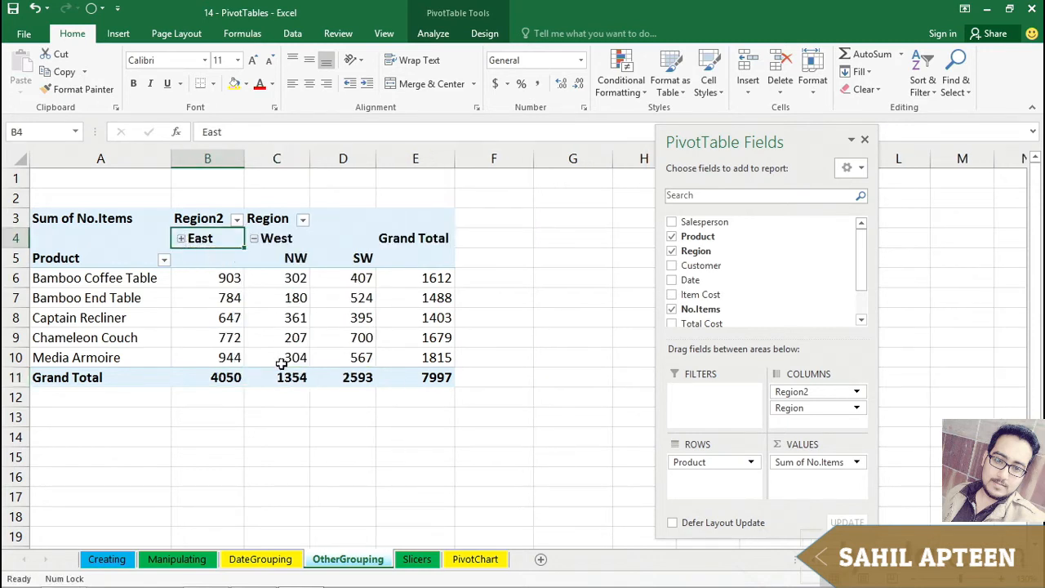
double_click(270, 239)
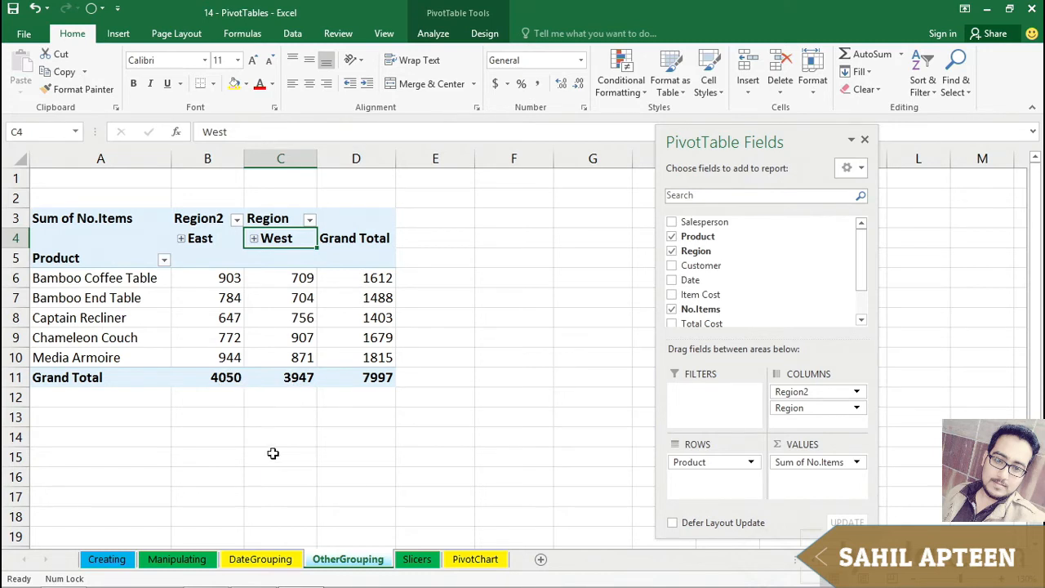
left_click(254, 239)
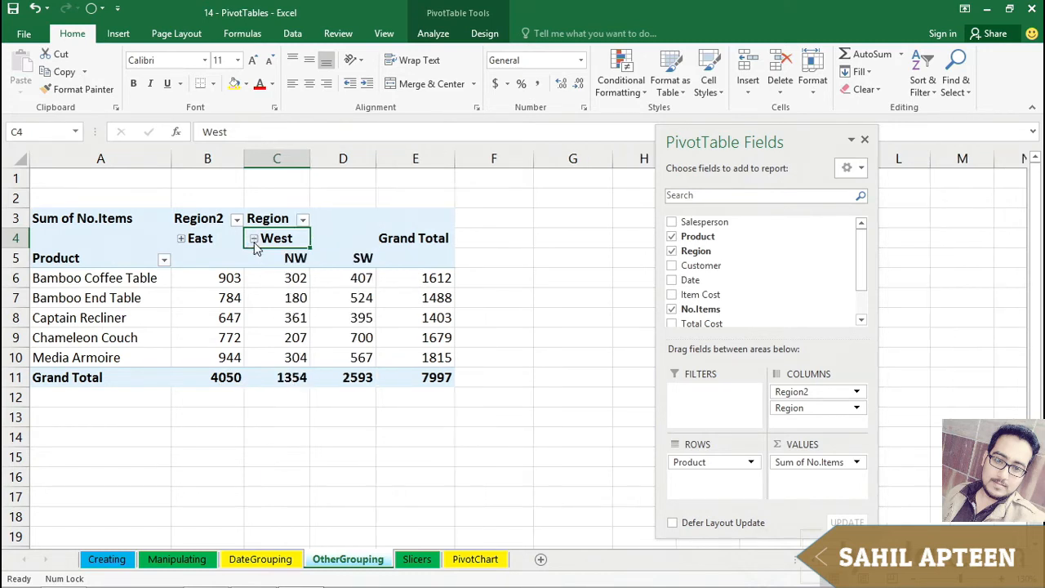
left_click(182, 238)
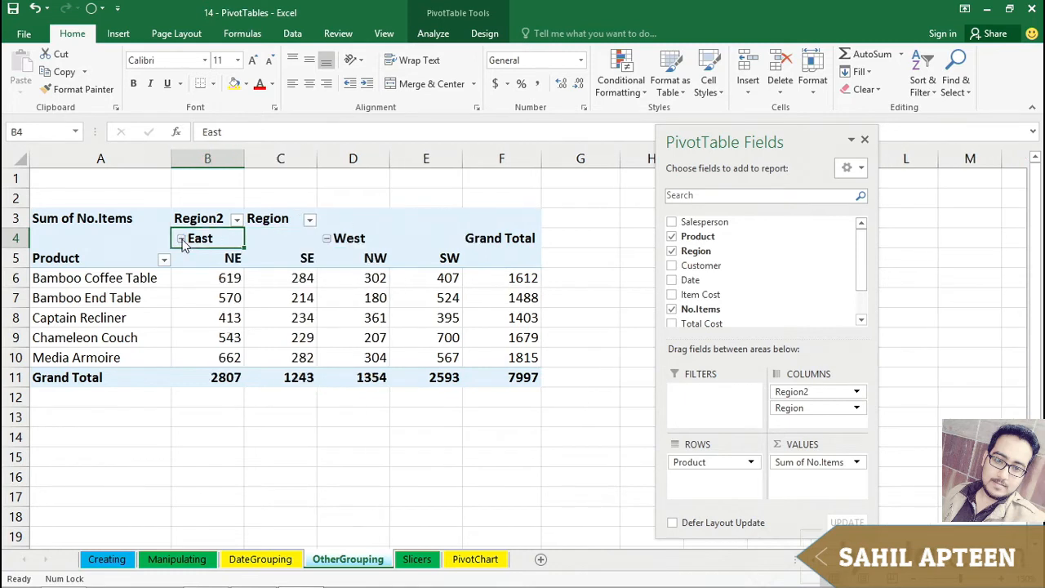
Rename the Region2 group field in the PivotTable header to E-W Breakout.
left_click(194, 219)
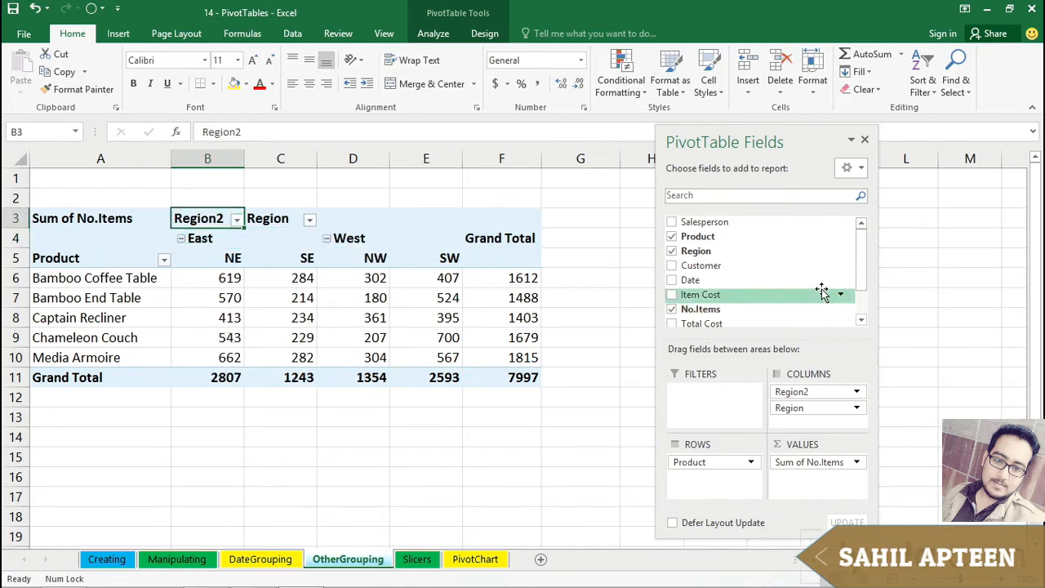
scroll(861, 251, "down", 1)
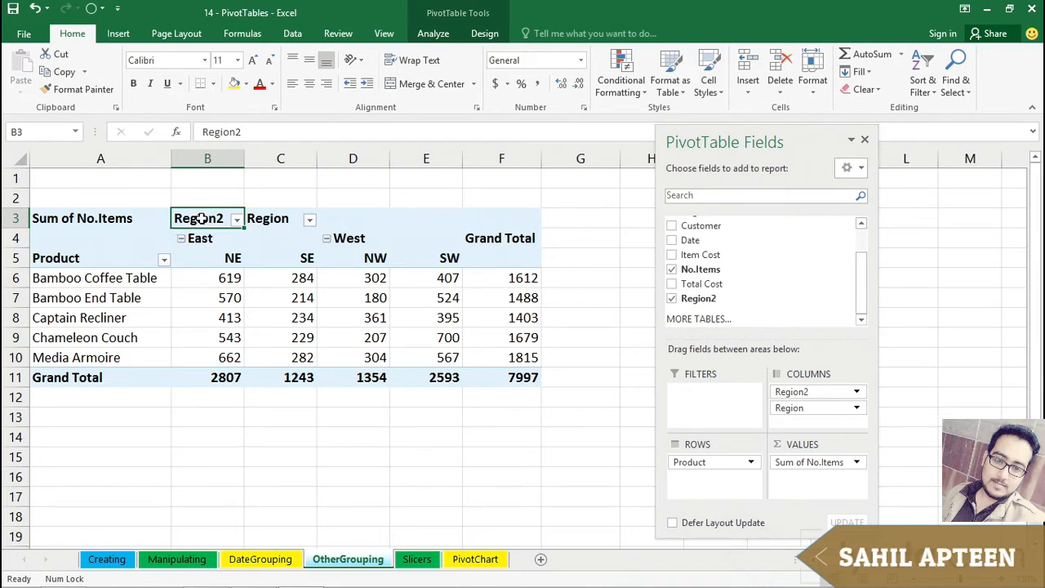
type("E-W Breakou")
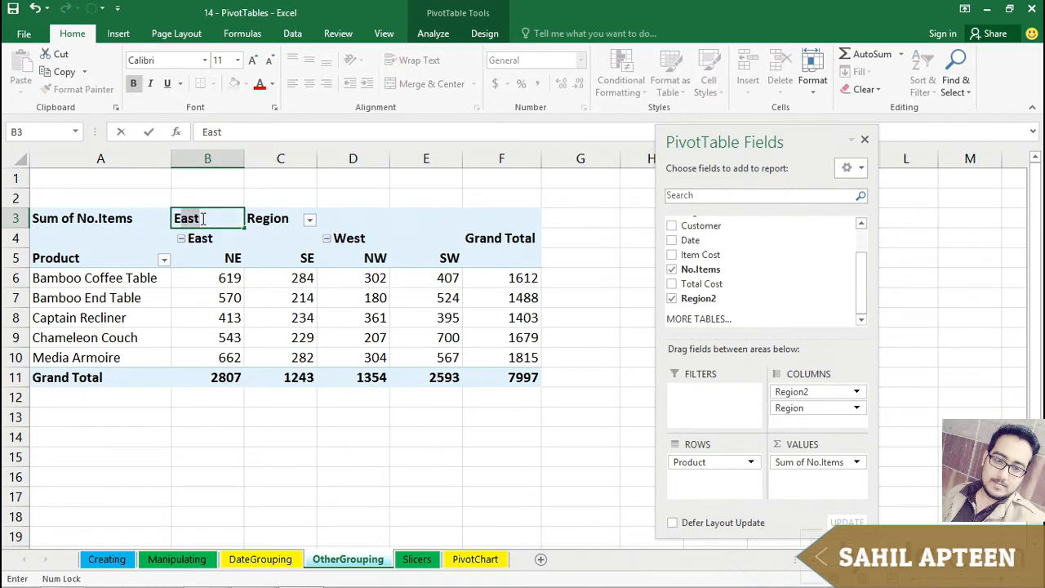
type("t")
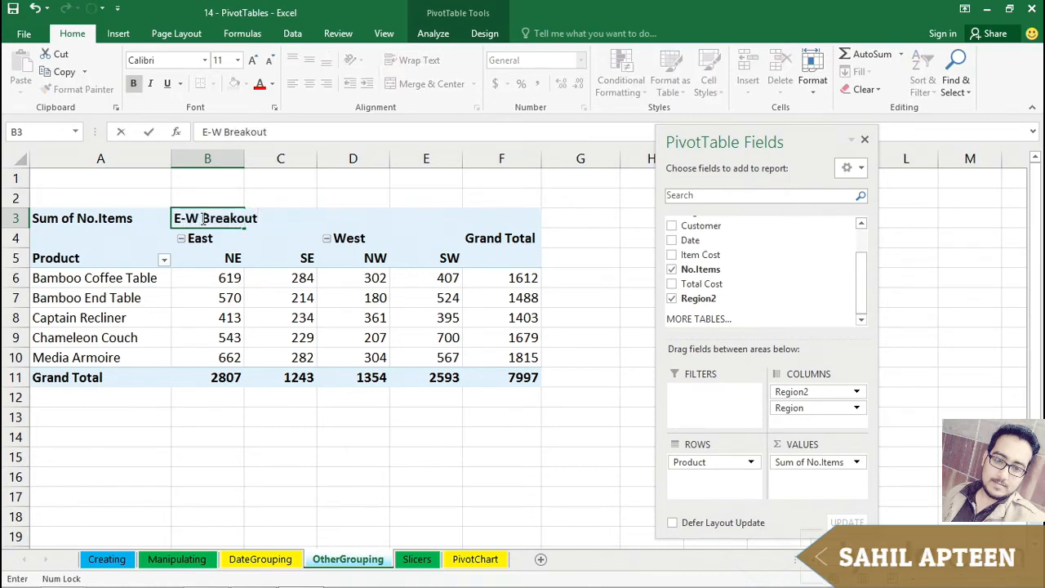
key("Return")
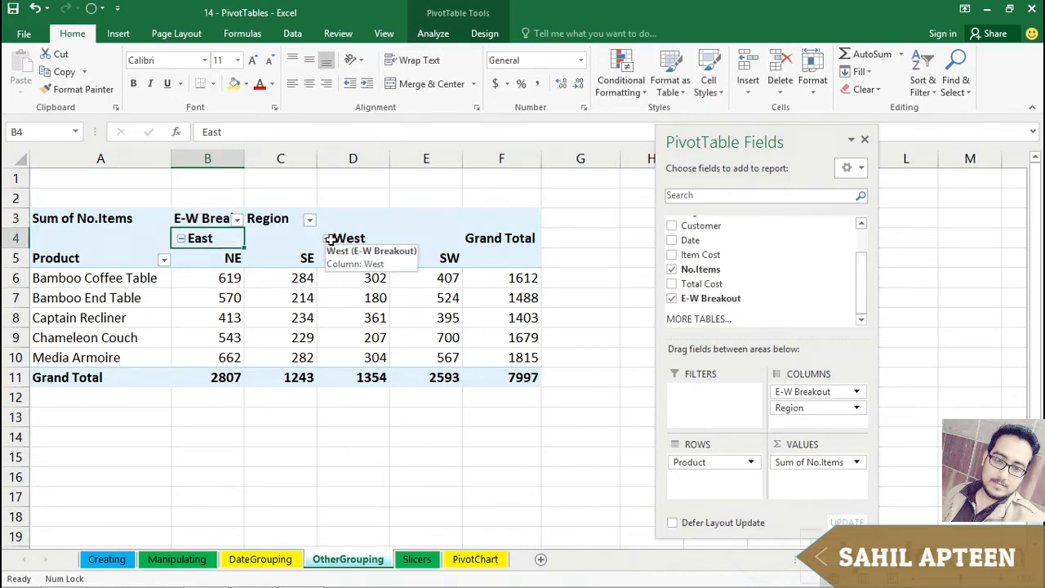
Collapse the West and East groups, and move the Region field from the columns to the report filters.
left_click(328, 239)
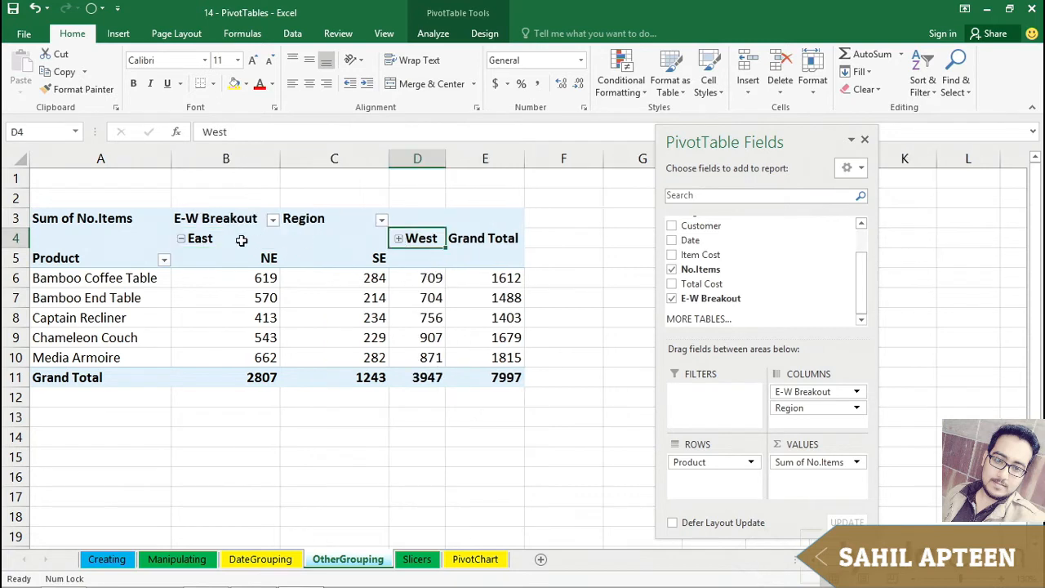
left_click(182, 240)
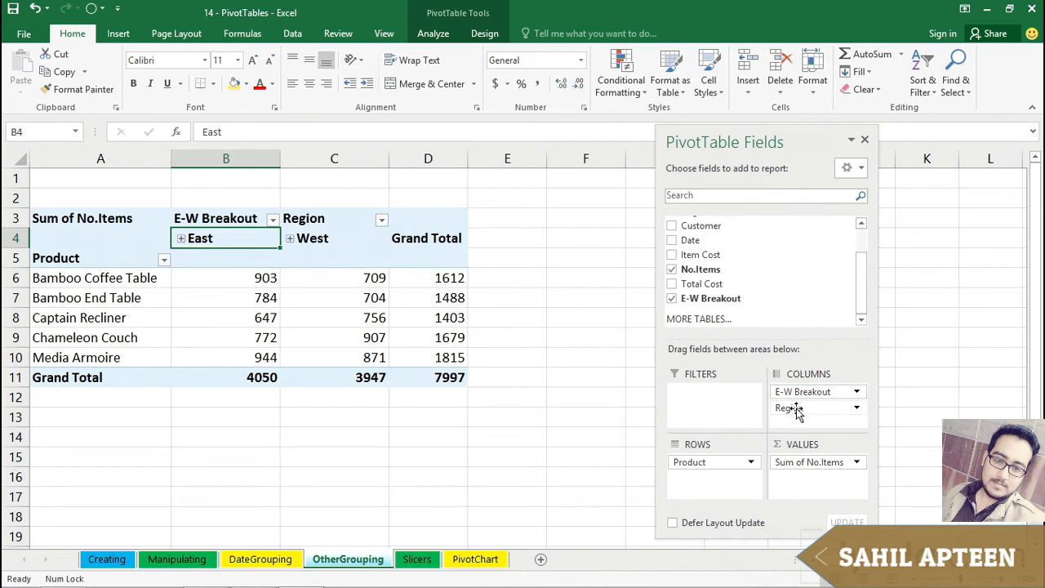
left_click_drag(796, 412, 718, 401)
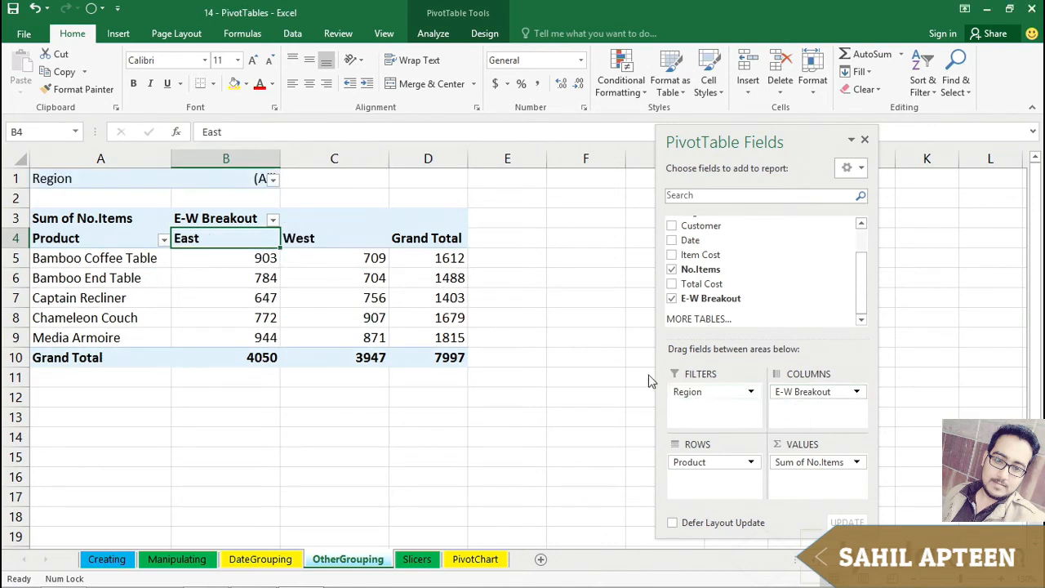
left_click(315, 238)
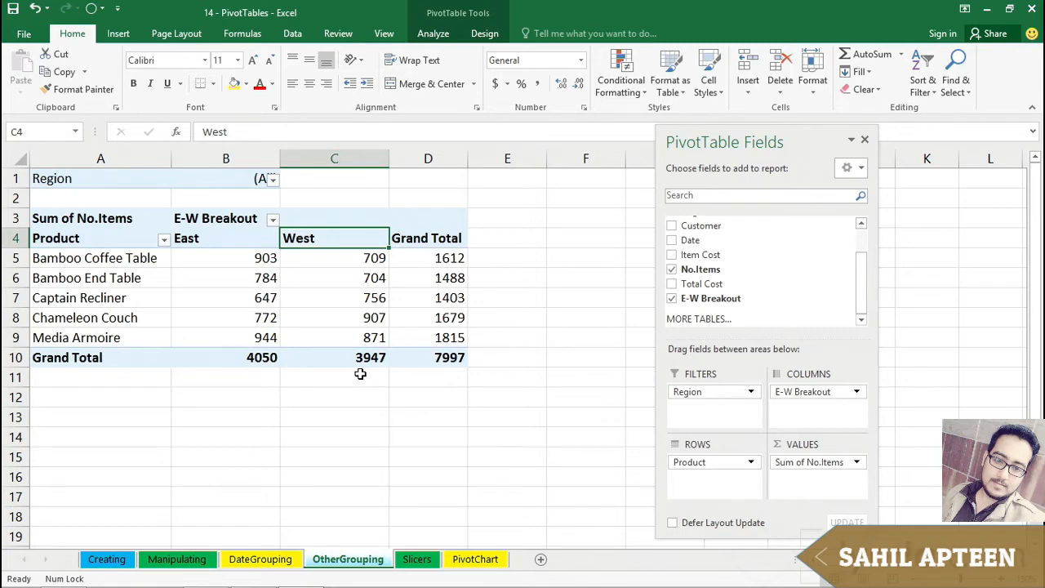
Put the Region field in the columns area and the E-W Breakout field in the report filters.
left_click_drag(691, 396, 796, 413)
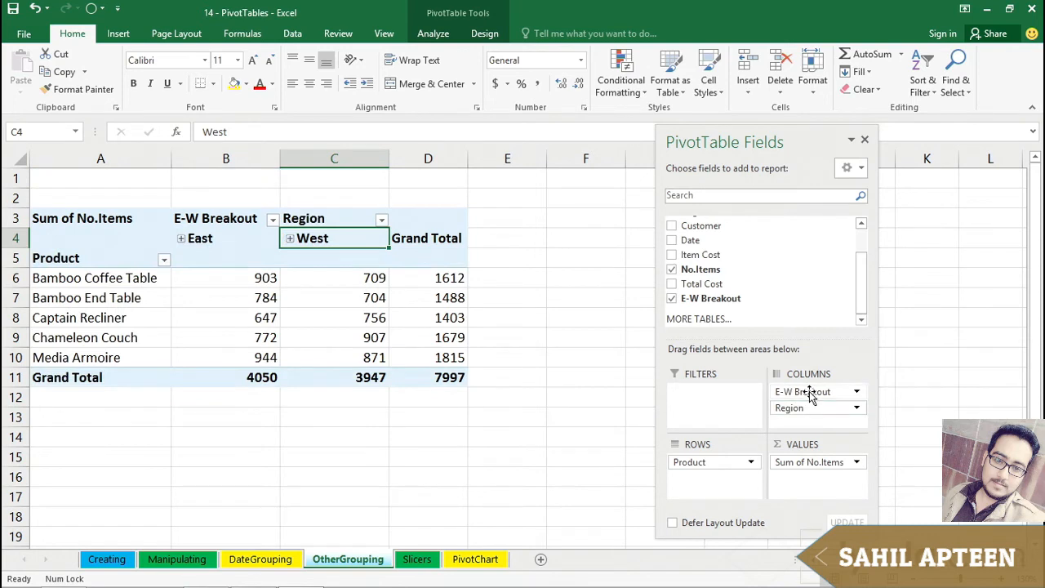
left_click(808, 392)
left_click_drag(808, 389, 698, 398)
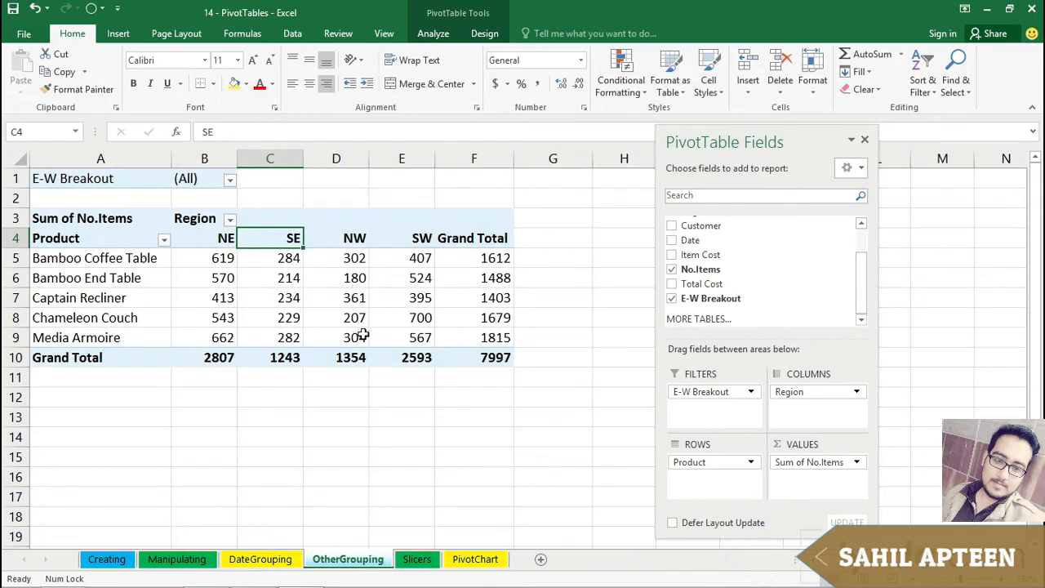
Group the Bamboo Coffee Table and Bamboo End Table rows together and name the group LR Tables.
mouse_move(362, 327)
left_click(119, 260)
left_click_drag(119, 260, 121, 278)
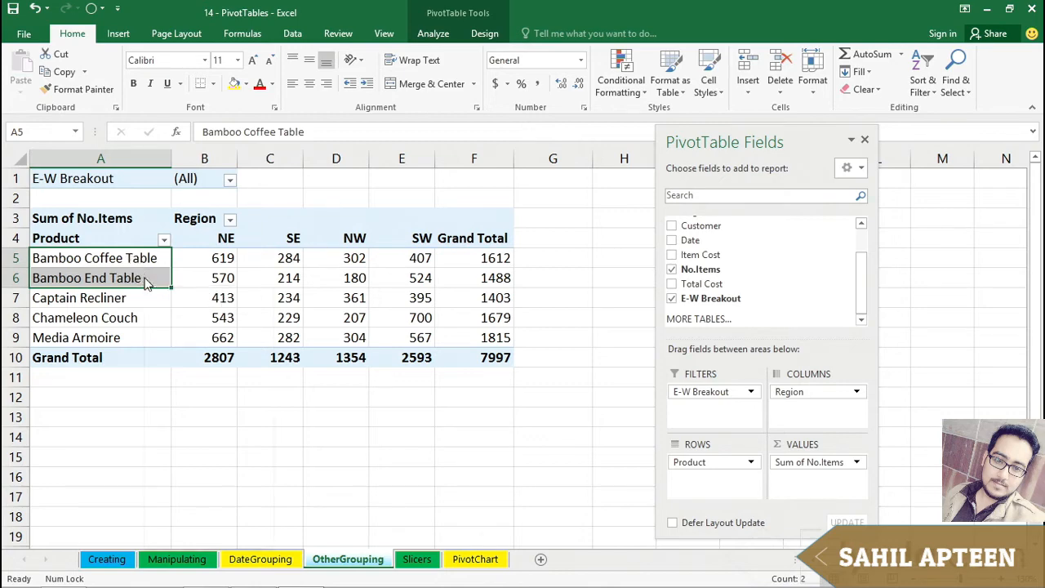
right_click(143, 277)
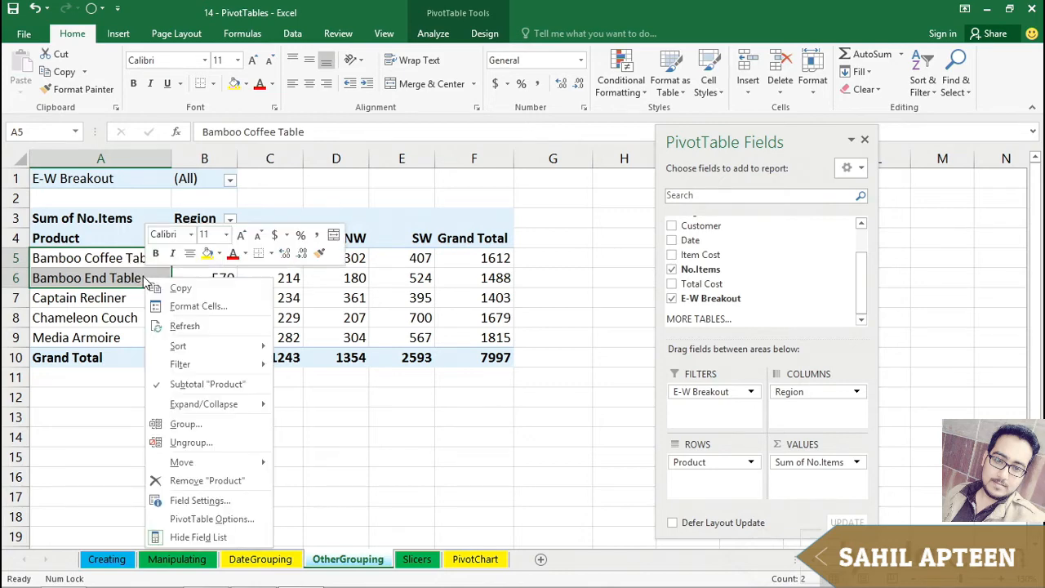
left_click(175, 424)
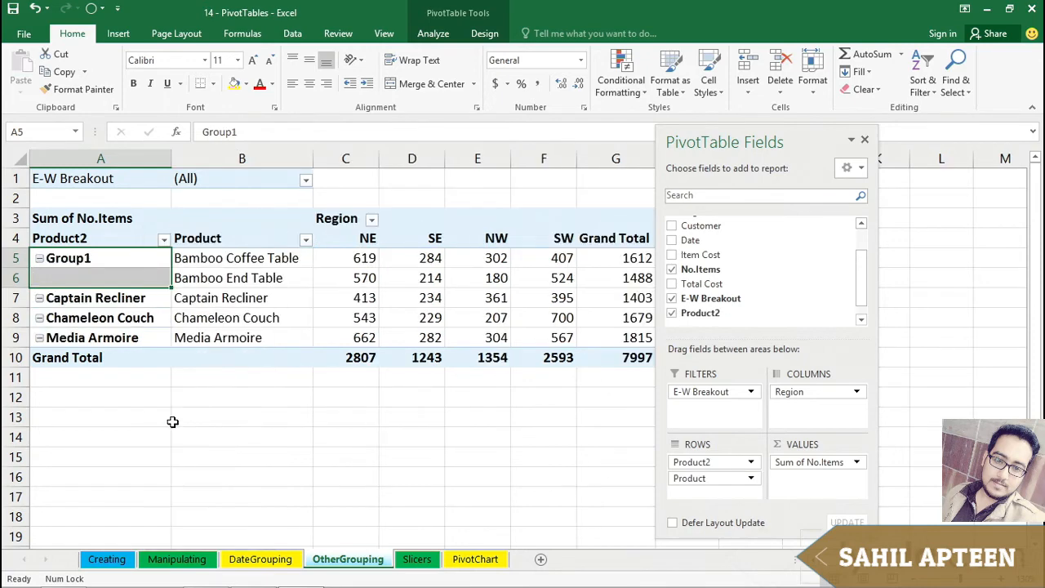
left_click(62, 258)
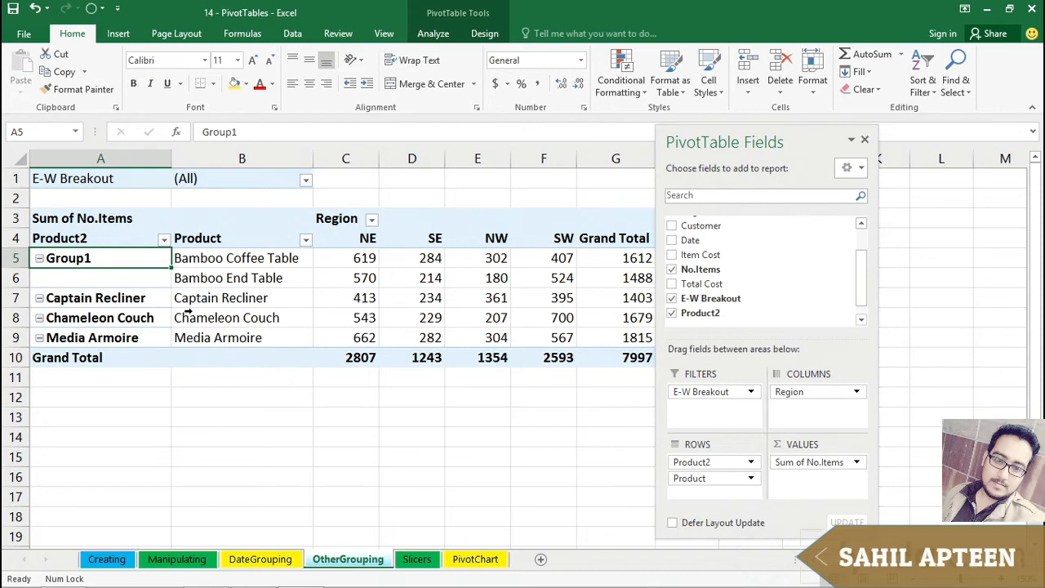
type("LR Tables")
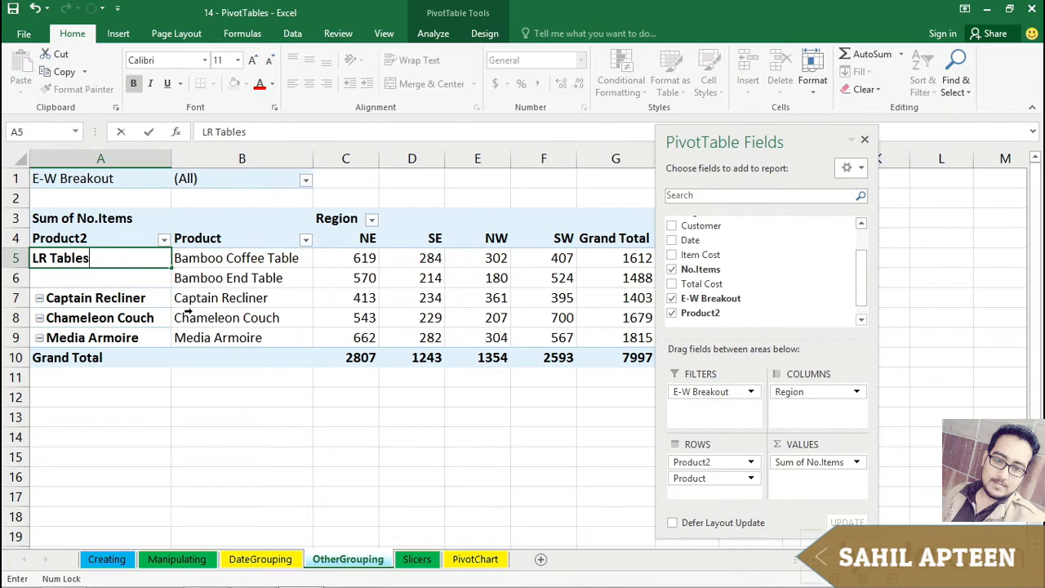
key("Return")
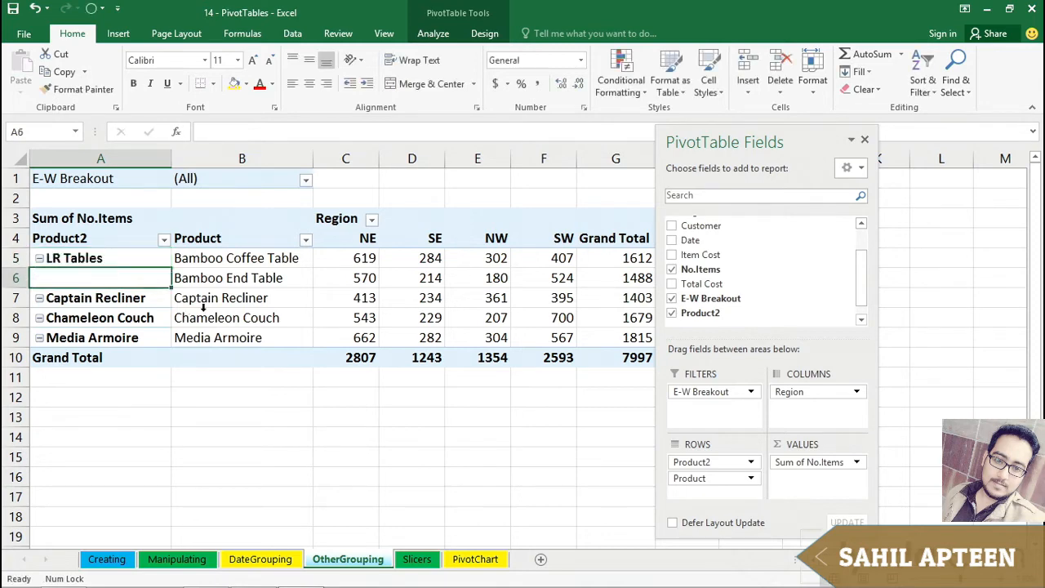
Group the Captain Recliner and Chameleon Couch products together and name the group LR Furniture.
left_click_drag(263, 301, 256, 319)
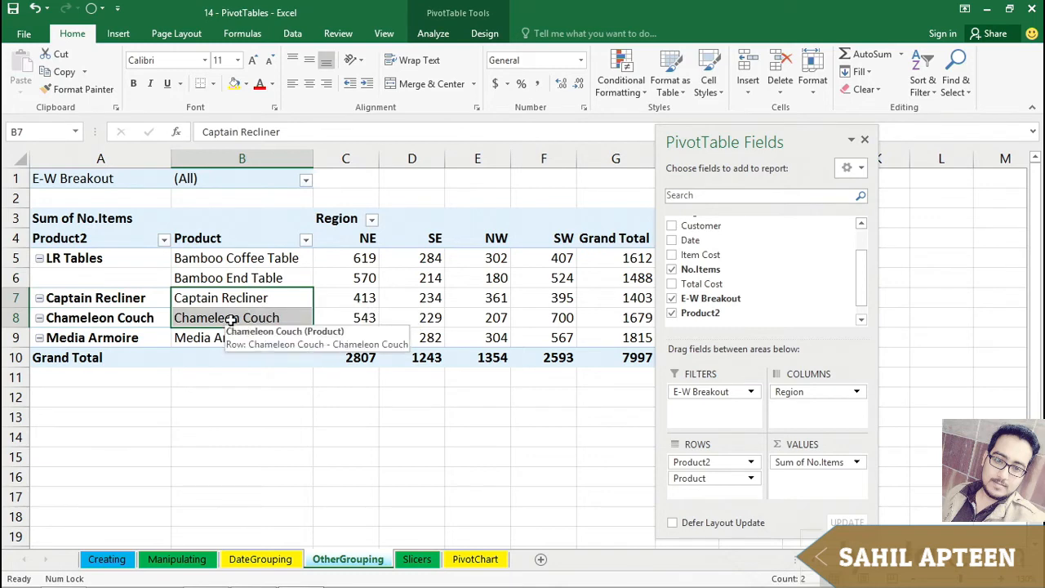
right_click(242, 297)
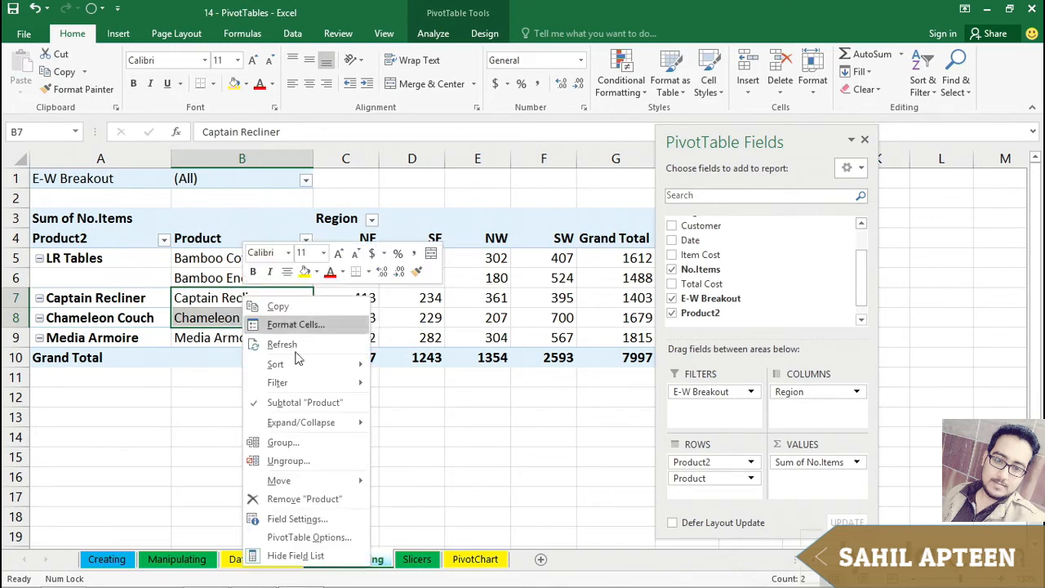
left_click(281, 442)
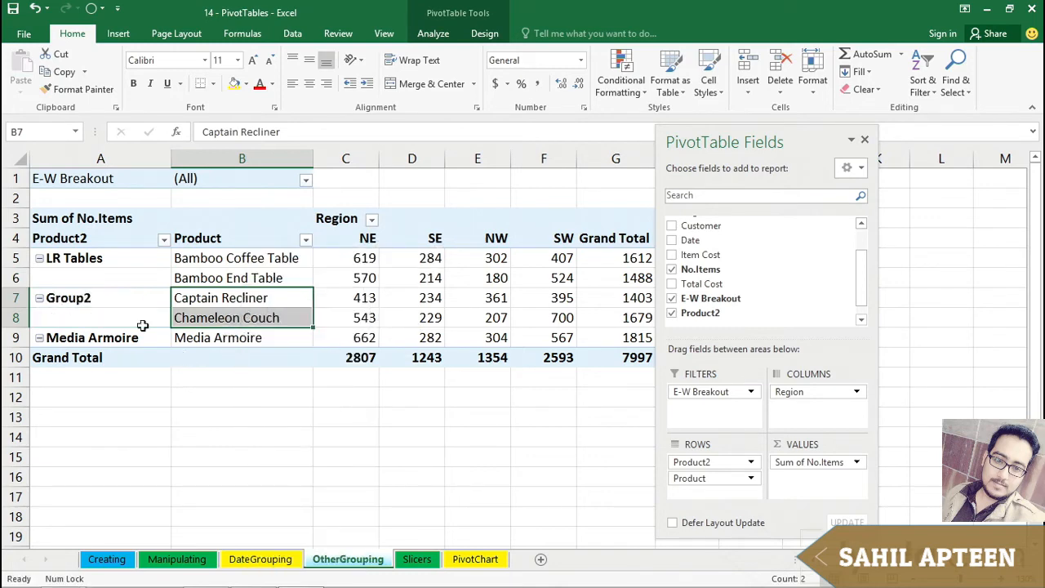
left_click(82, 294)
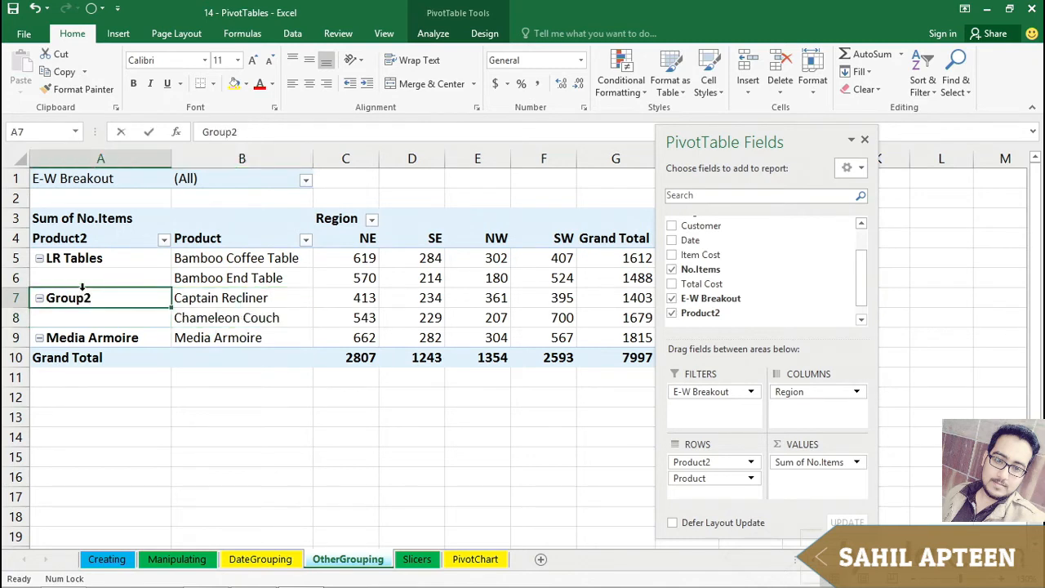
type("LR Furniture")
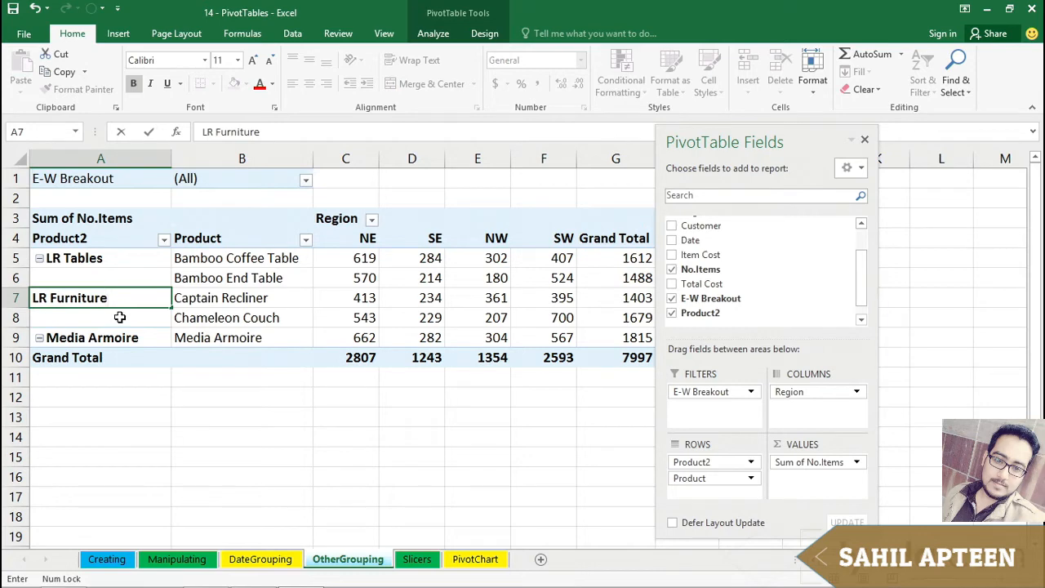
key("Return")
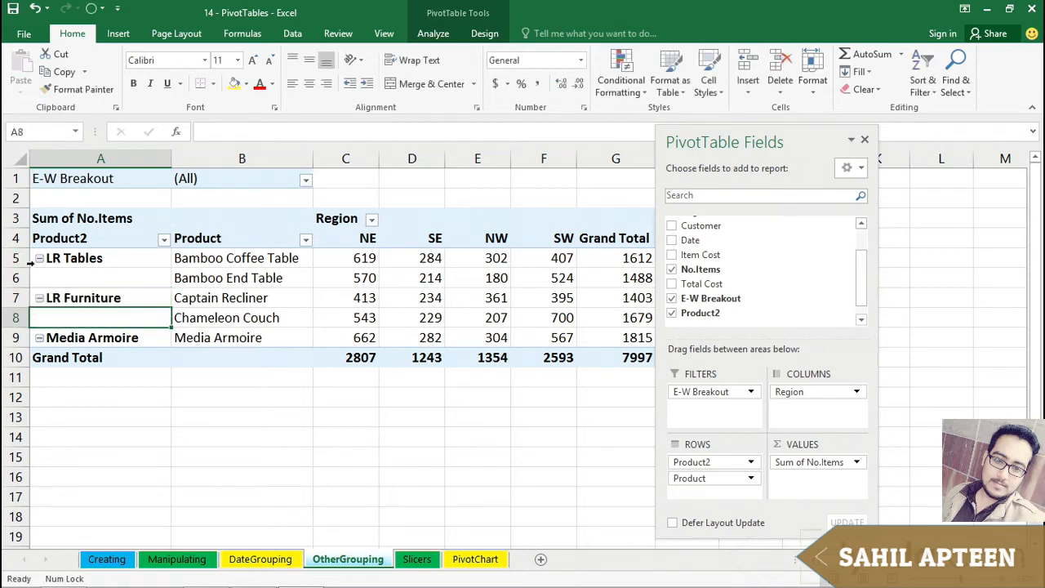
Collapse the LR Tables and LR Furniture groups to show only their combined figures.
left_click(39, 258)
left_click(38, 278)
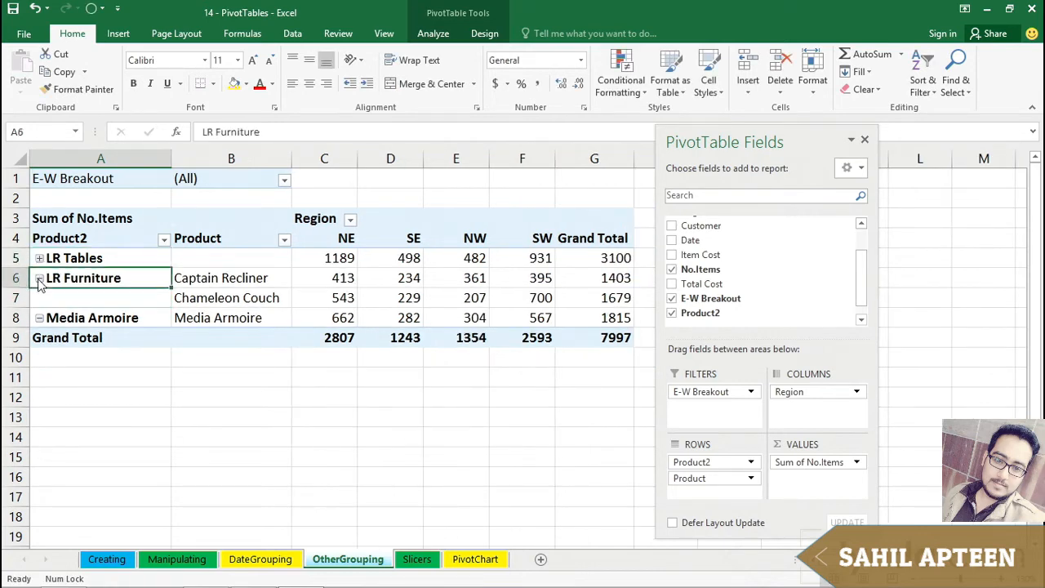
left_click(38, 279)
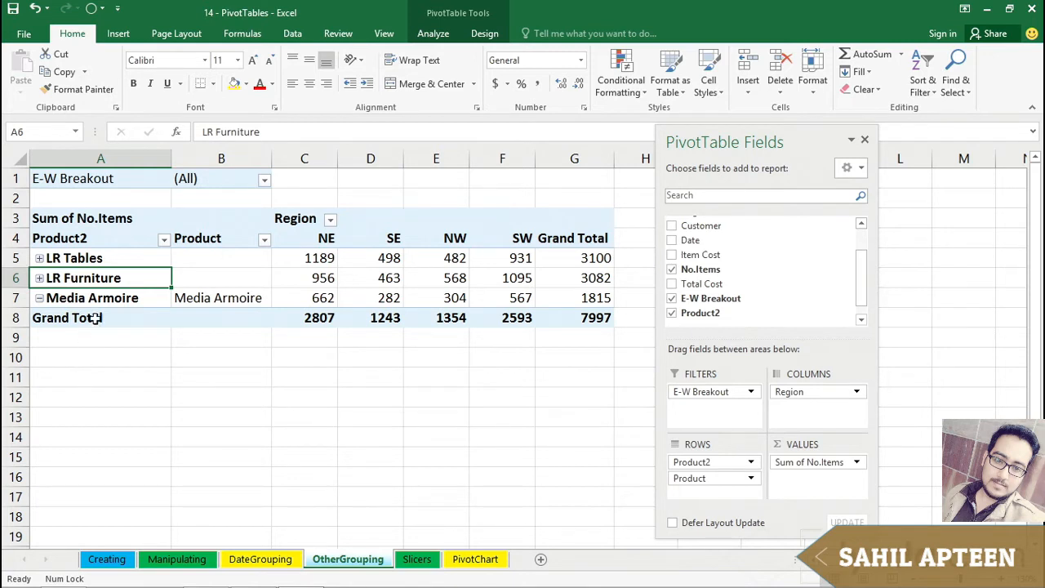
Add the Salesperson field to the rows and move the Product2 and Product fields to the report filters.
left_click_drag(868, 286, 864, 255)
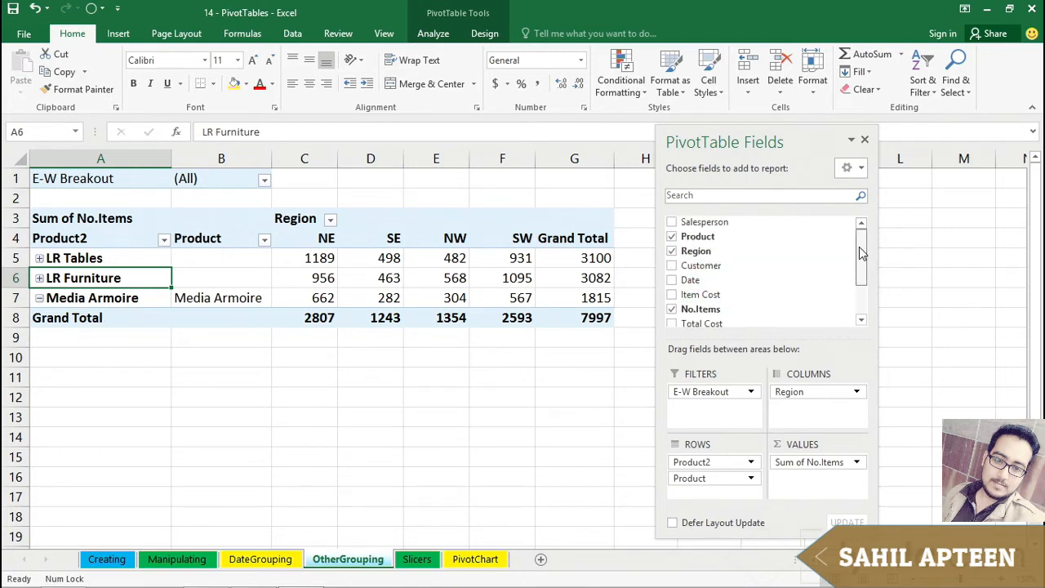
left_click(671, 224)
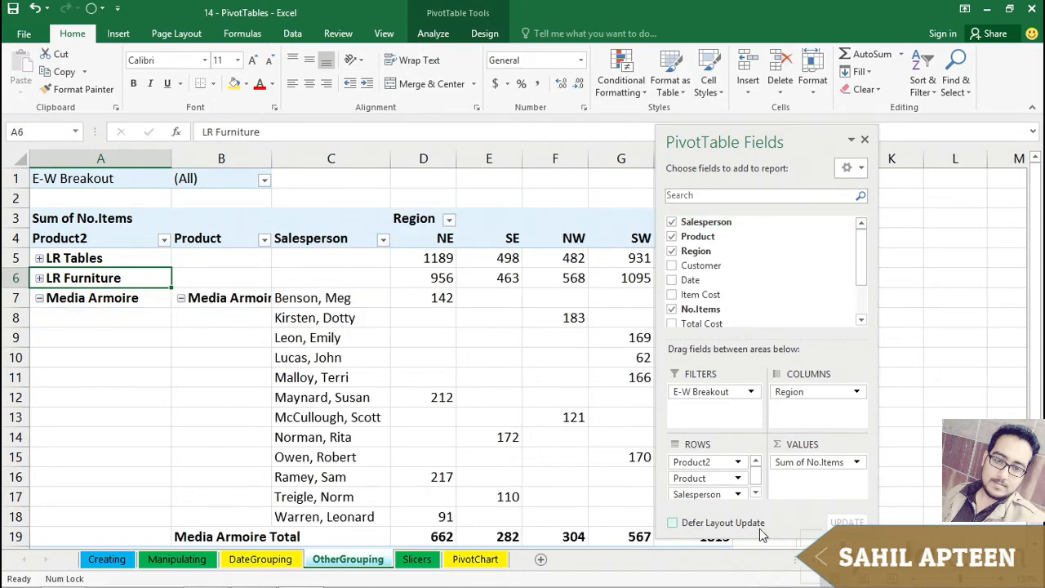
left_click_drag(704, 462, 707, 408)
left_click_drag(681, 463, 694, 423)
Move the NE salesperson in row 12 up to directly below the first NE salesperson in row 7.
left_click(71, 299)
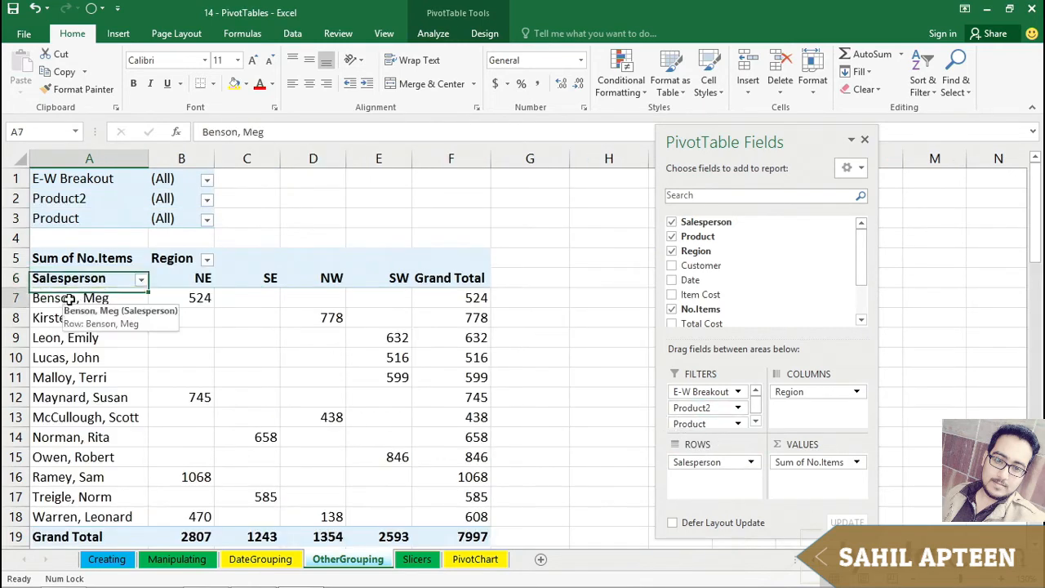
left_click(65, 318)
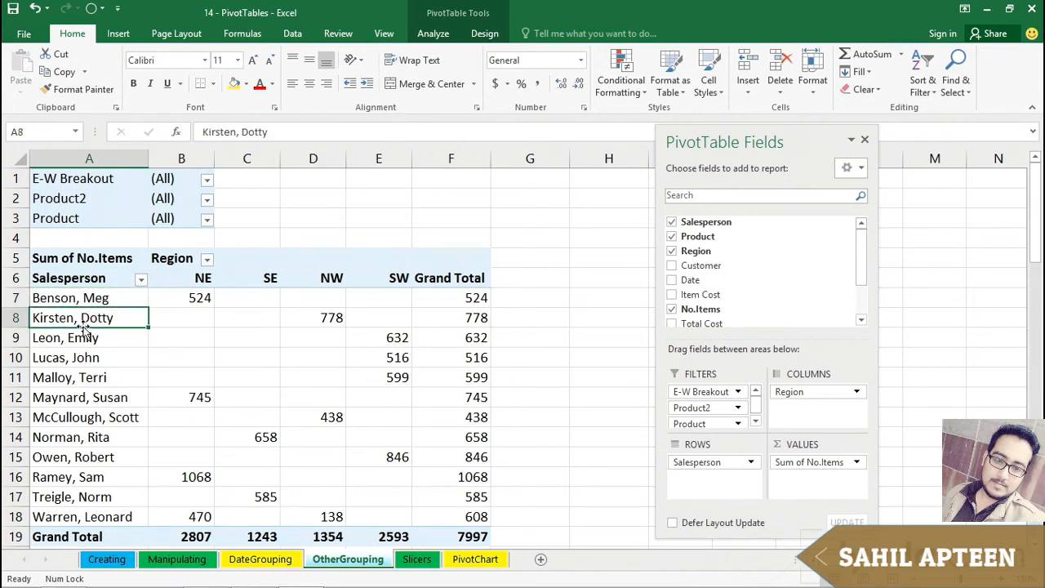
left_click(82, 399)
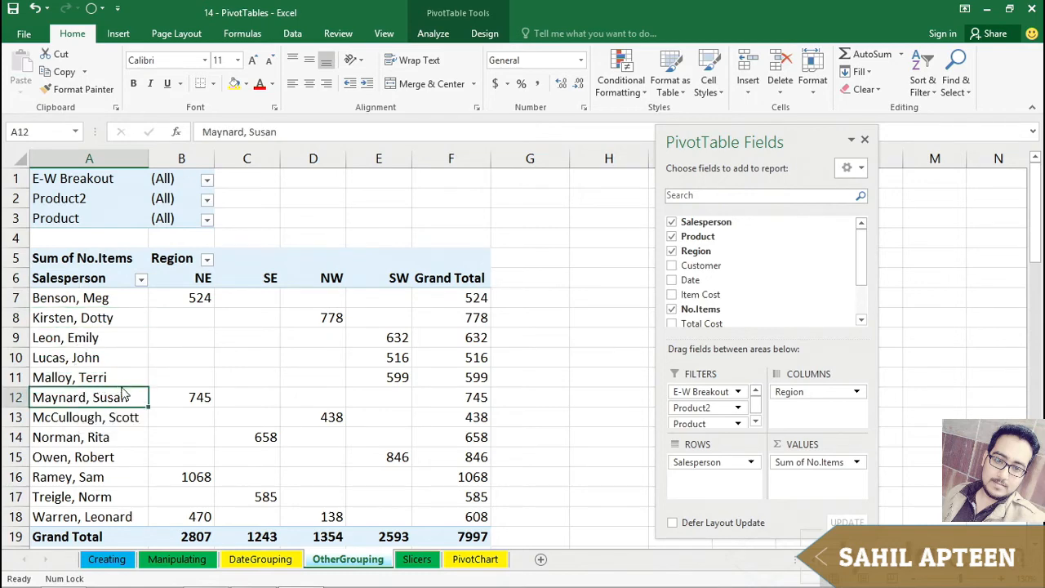
left_click_drag(122, 396, 85, 317)
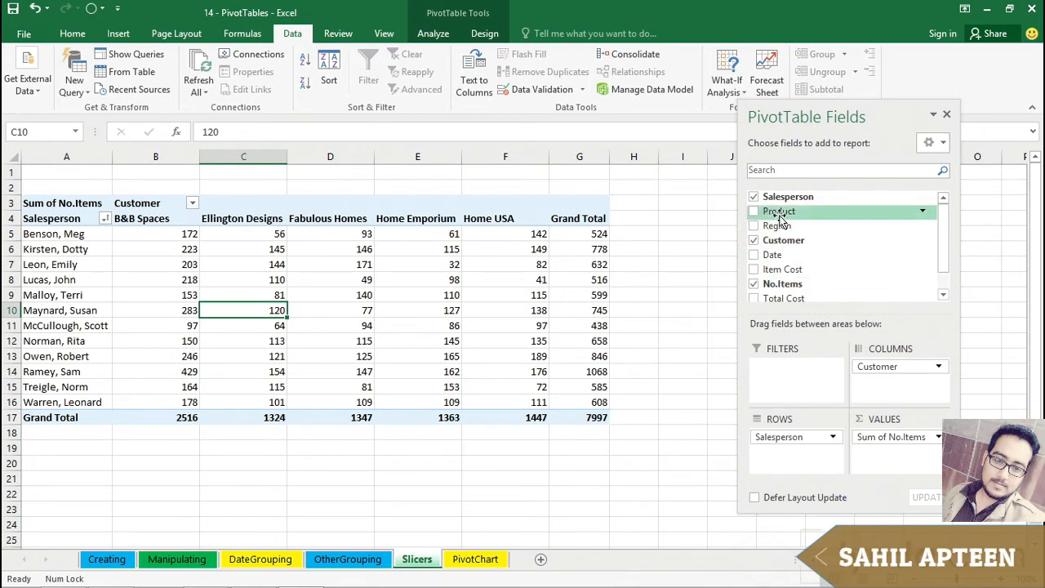
Add the Product field to the report filters and filter the PivotTable to Bamboo Coffee Table.
left_click_drag(779, 216, 797, 380)
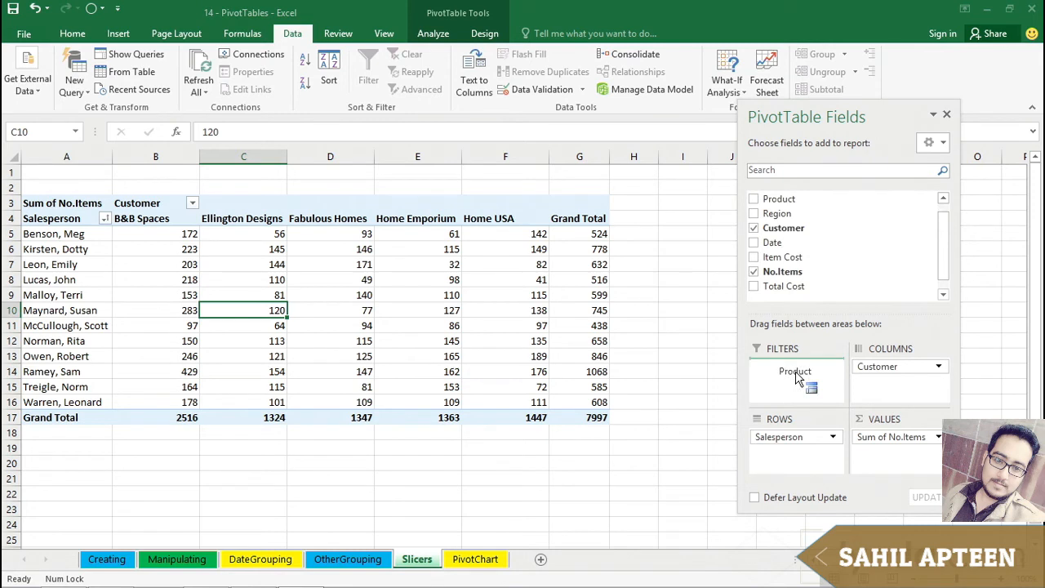
left_click_drag(797, 379, 795, 377)
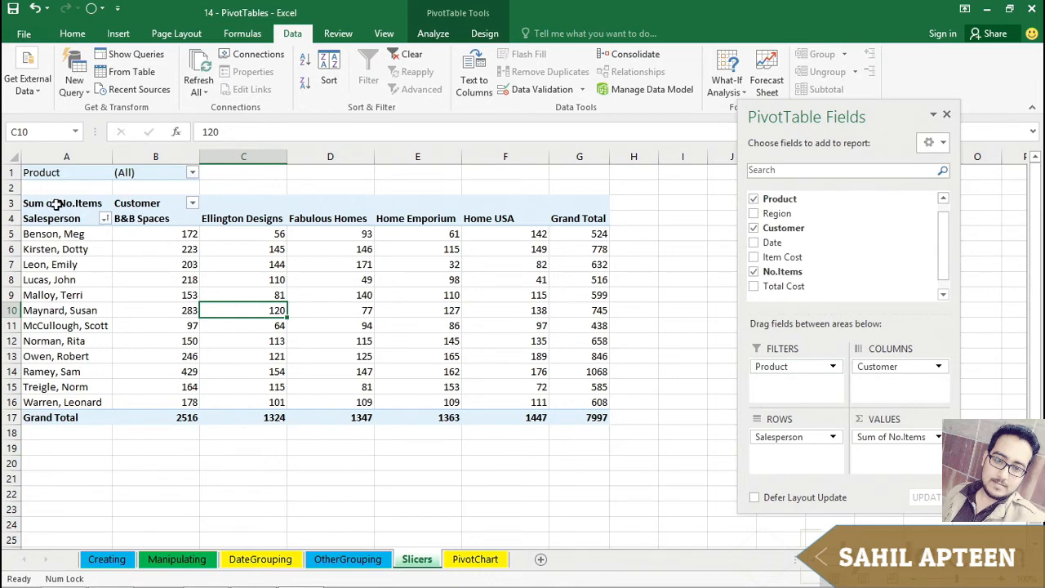
left_click(191, 174)
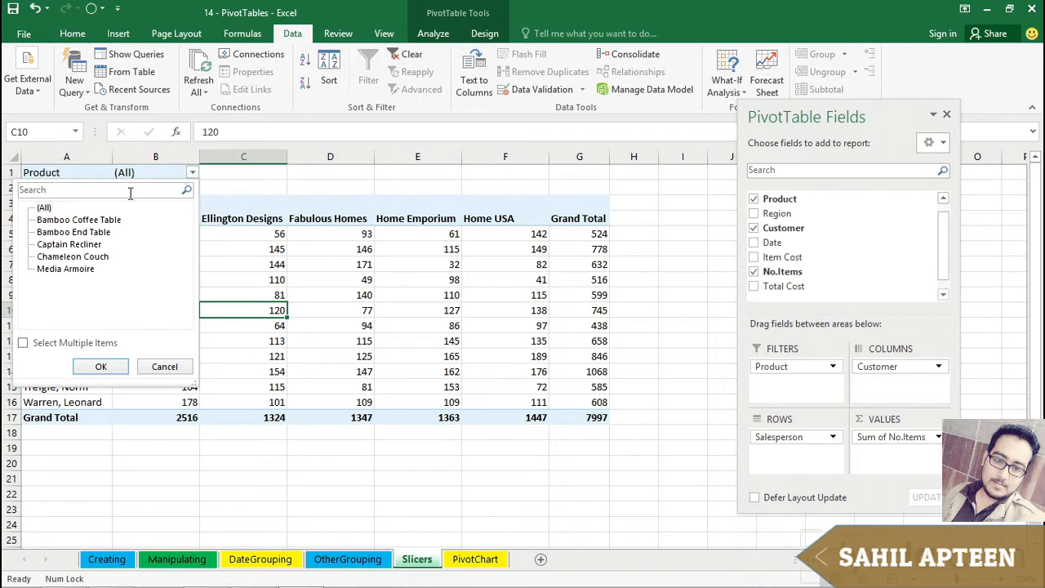
left_click(109, 222)
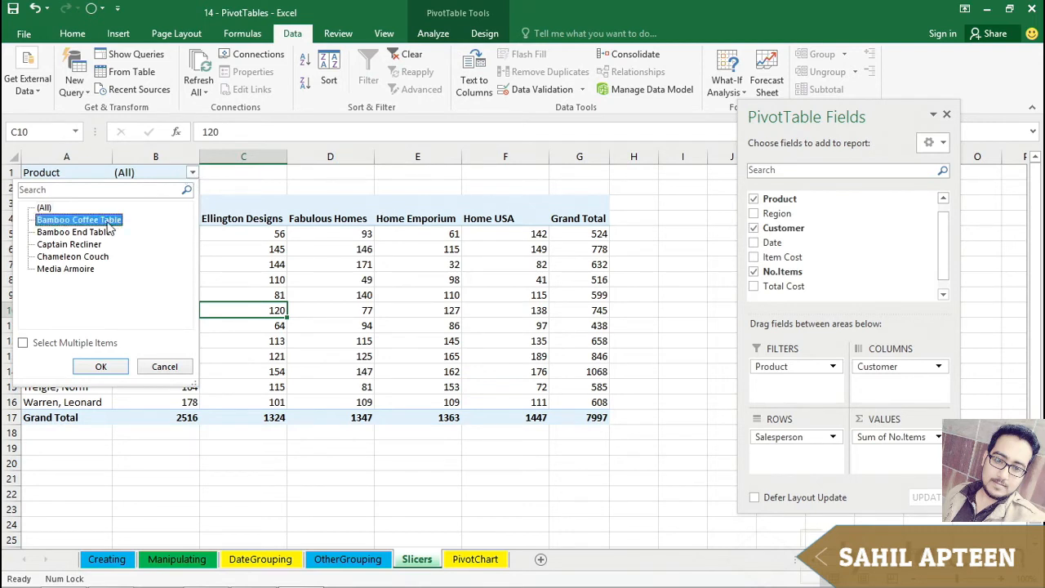
left_click(102, 366)
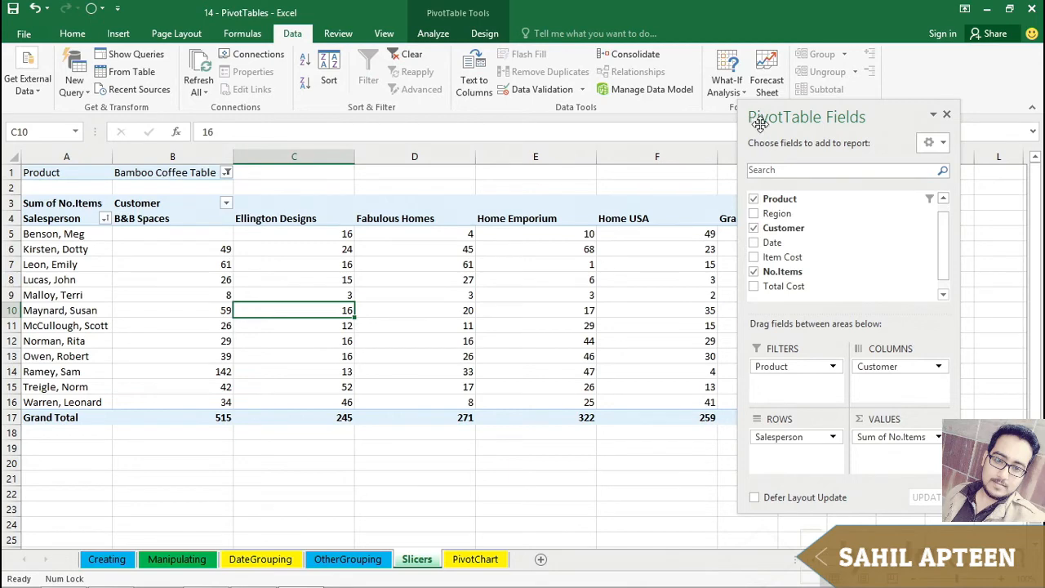
left_click_drag(758, 123, 830, 134)
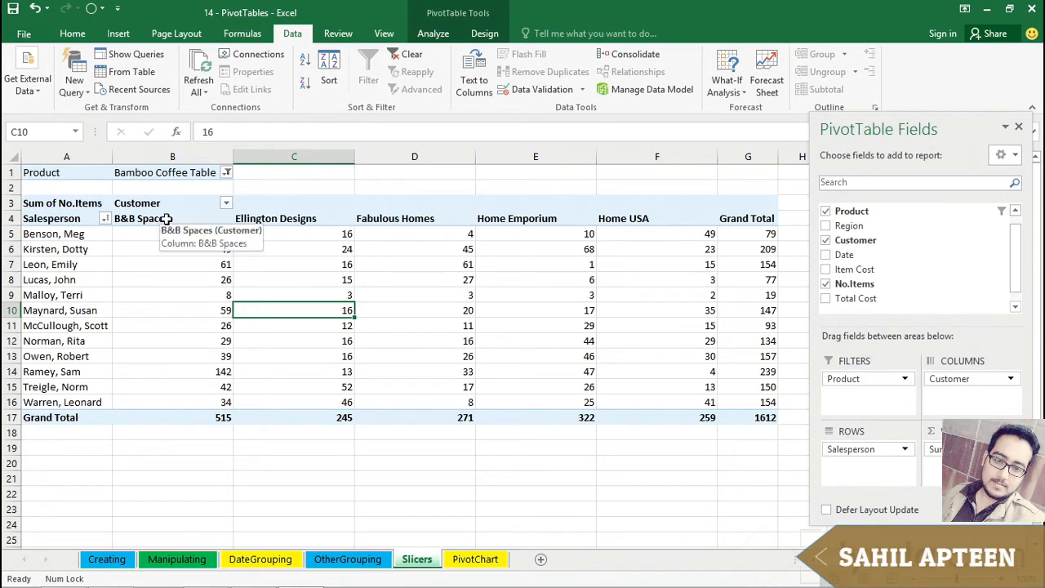
Extend the Product filter to multiple items by adding Captain Recliner and Bamboo End Table, and review the selected products.
left_click(226, 174)
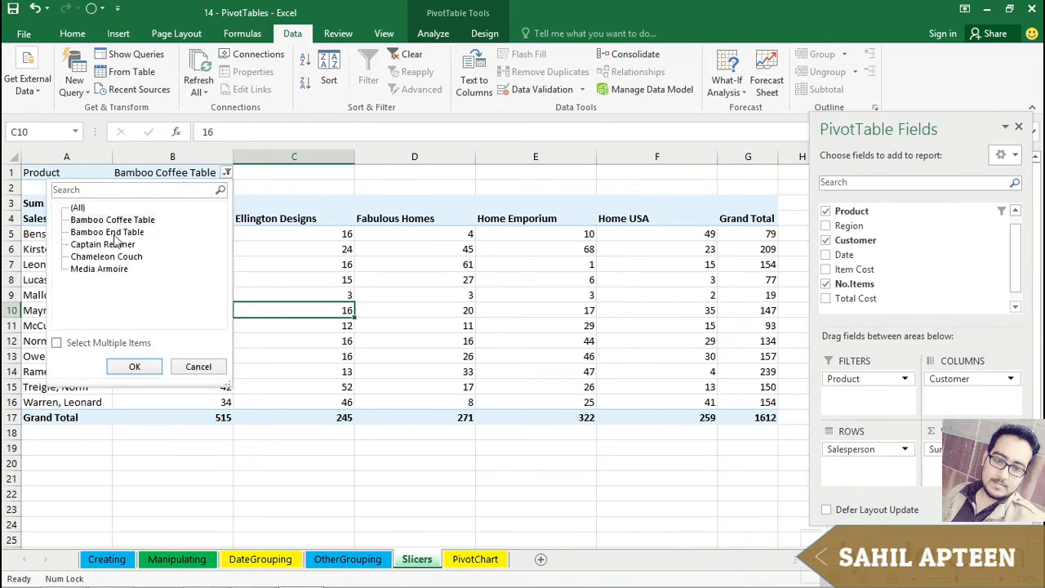
left_click(56, 343)
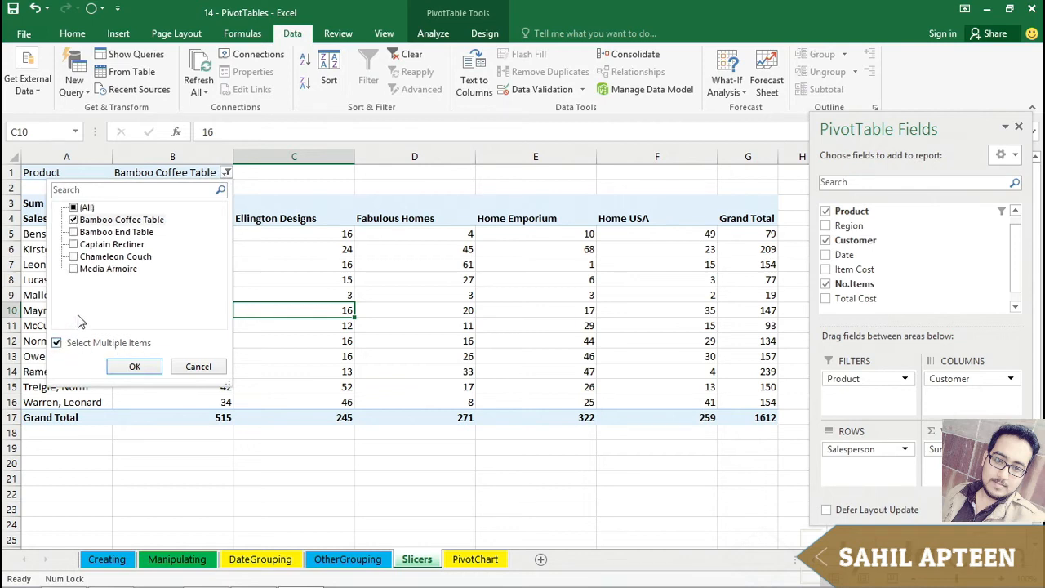
left_click(74, 245)
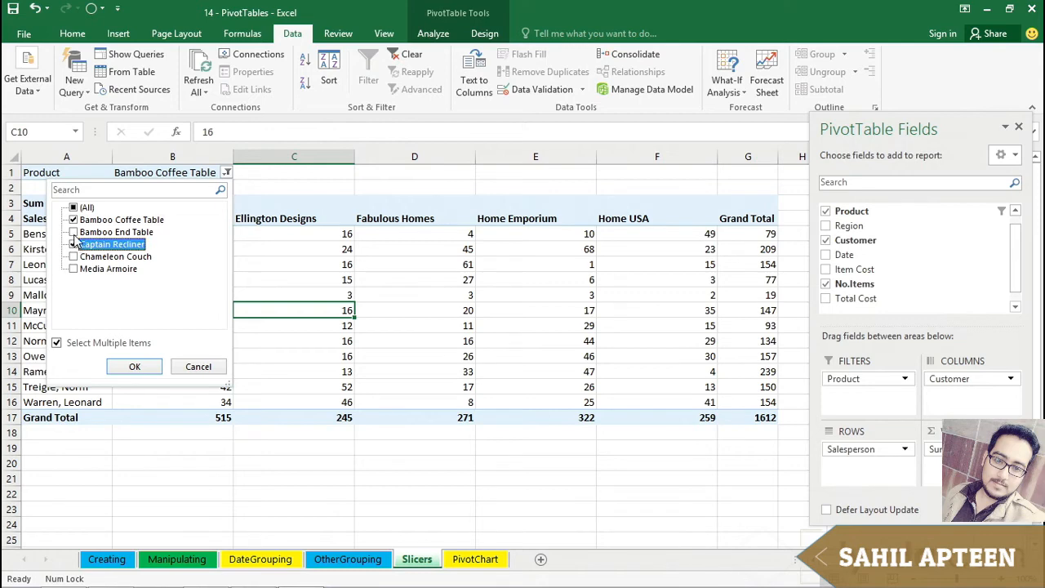
left_click(73, 232)
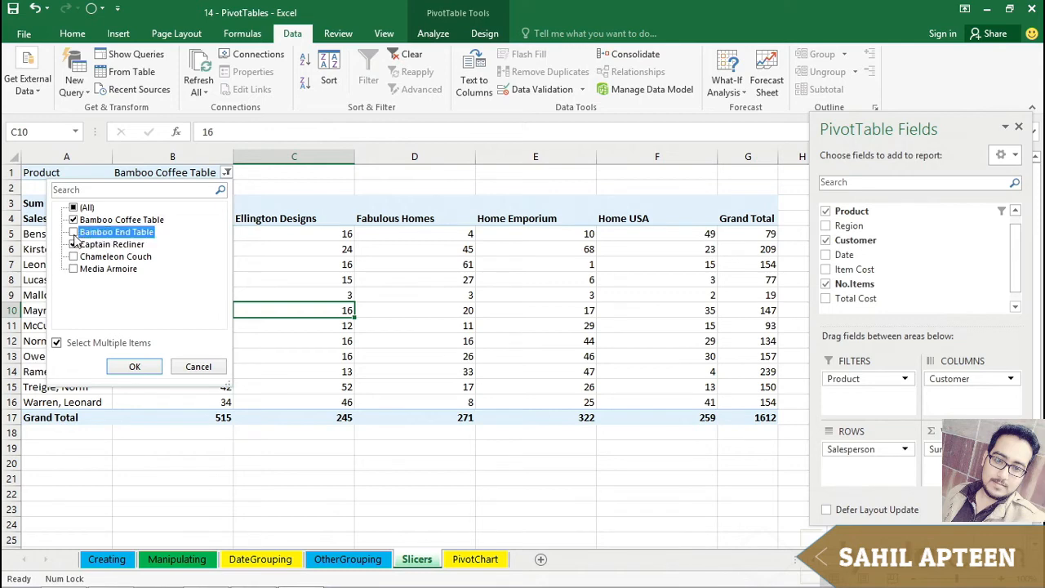
left_click(131, 367)
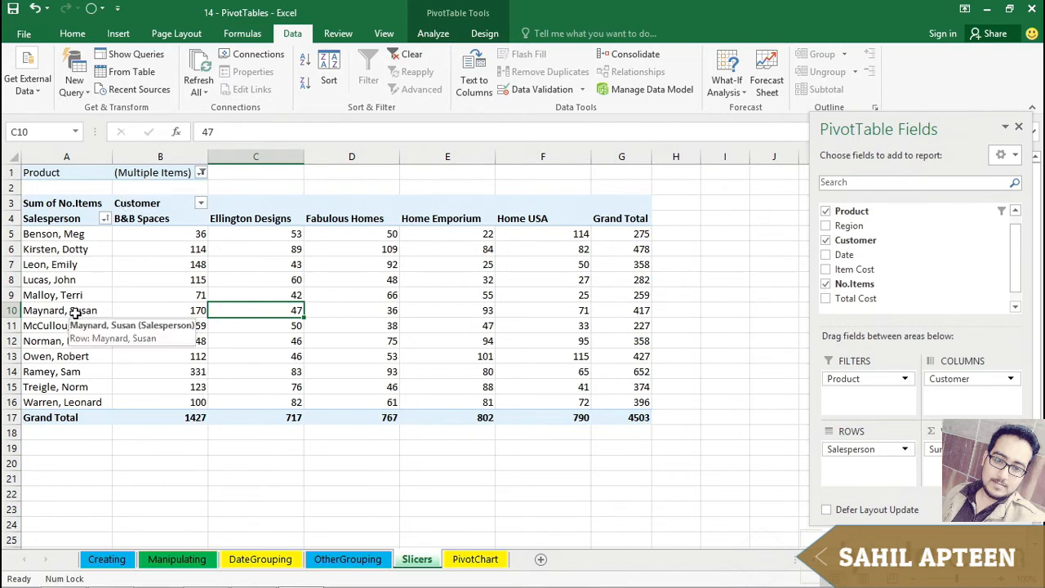
mouse_move(183, 324)
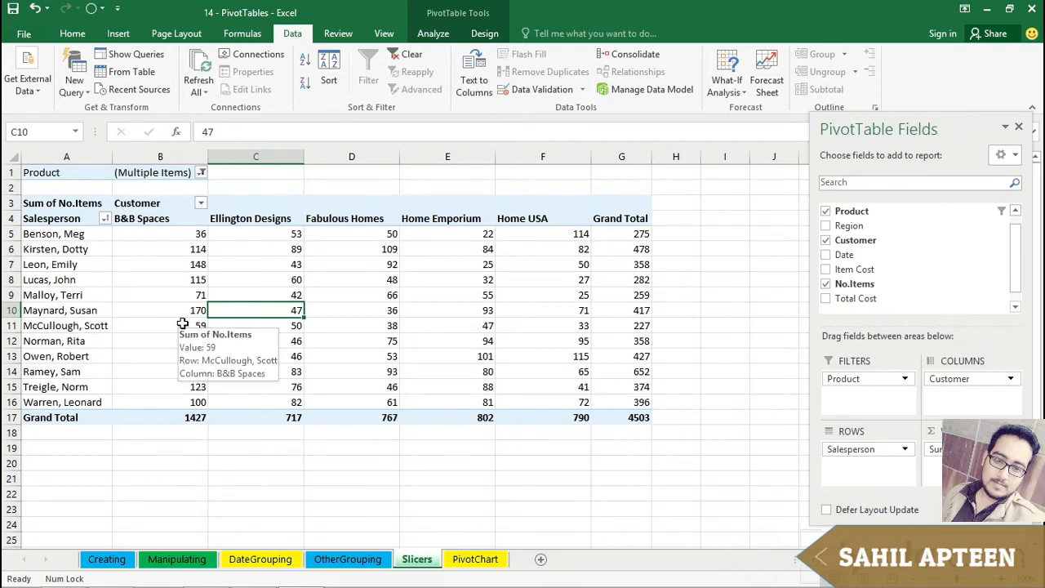
mouse_move(137, 387)
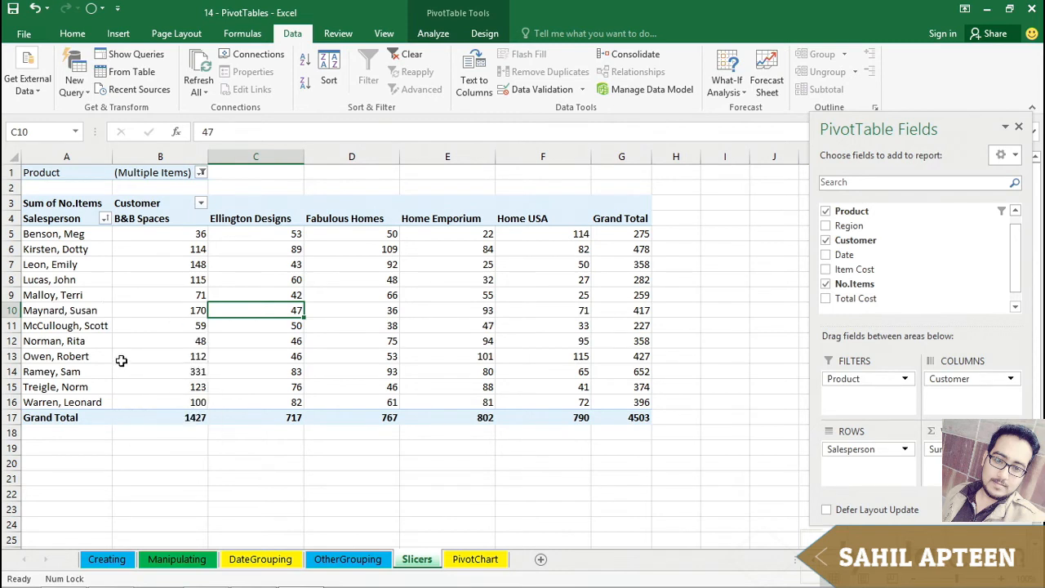
mouse_move(63, 360)
left_click(201, 173)
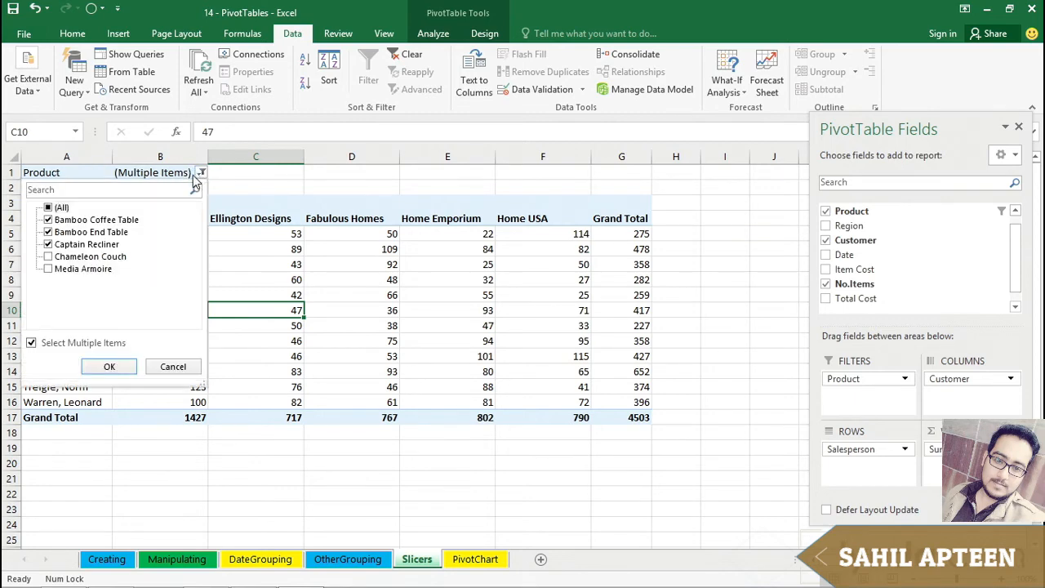
left_click(201, 174)
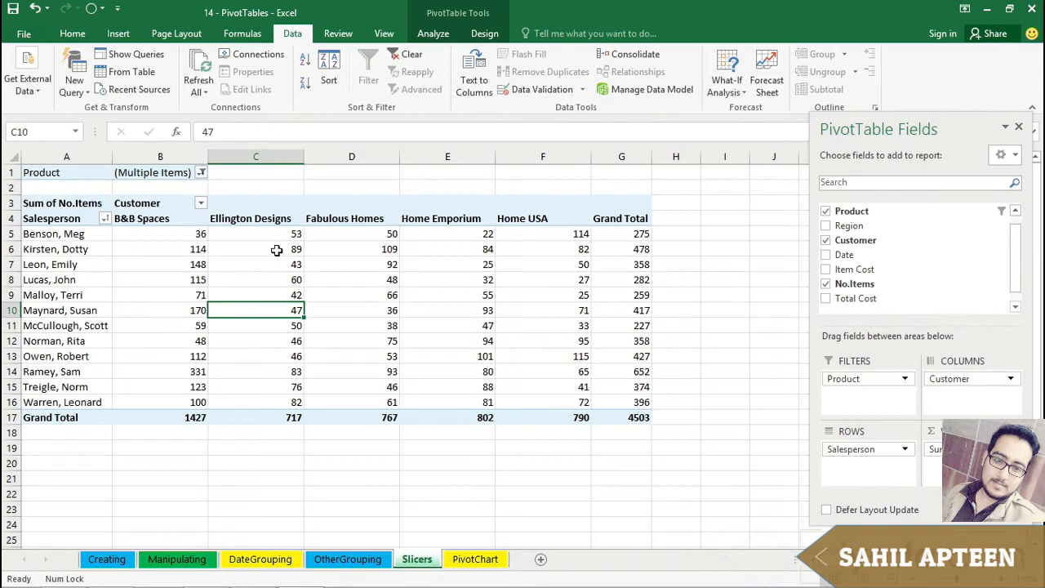
Undo both Product filter selections and the addition of the Product field to the report filters.
key("ctrl+z")
key("ctrl+z")
key("ctrl+z")
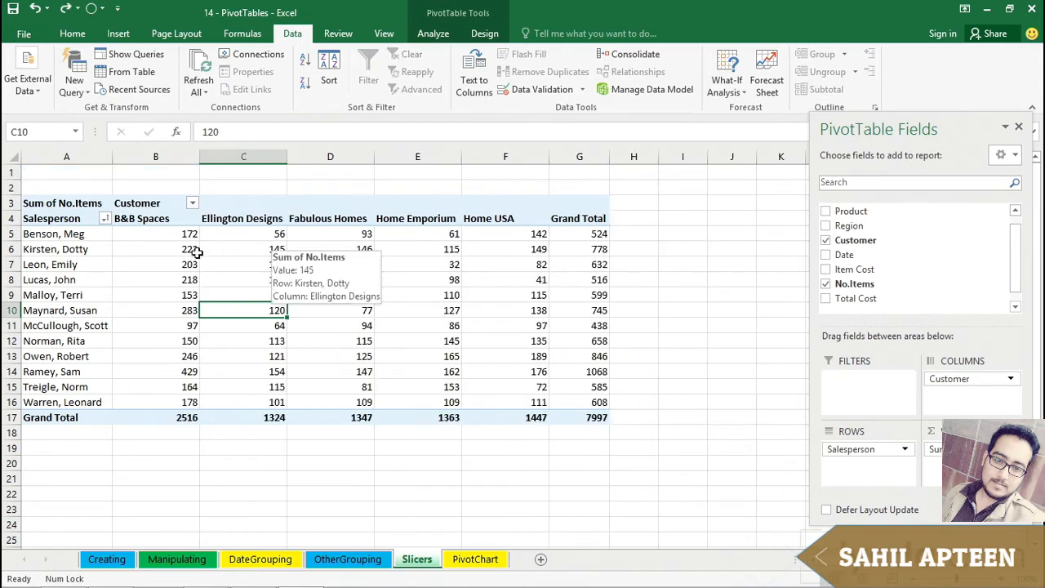
Filter the Customer columns to exclude Home Emporium and select the overall grand total cell.
left_click(192, 203)
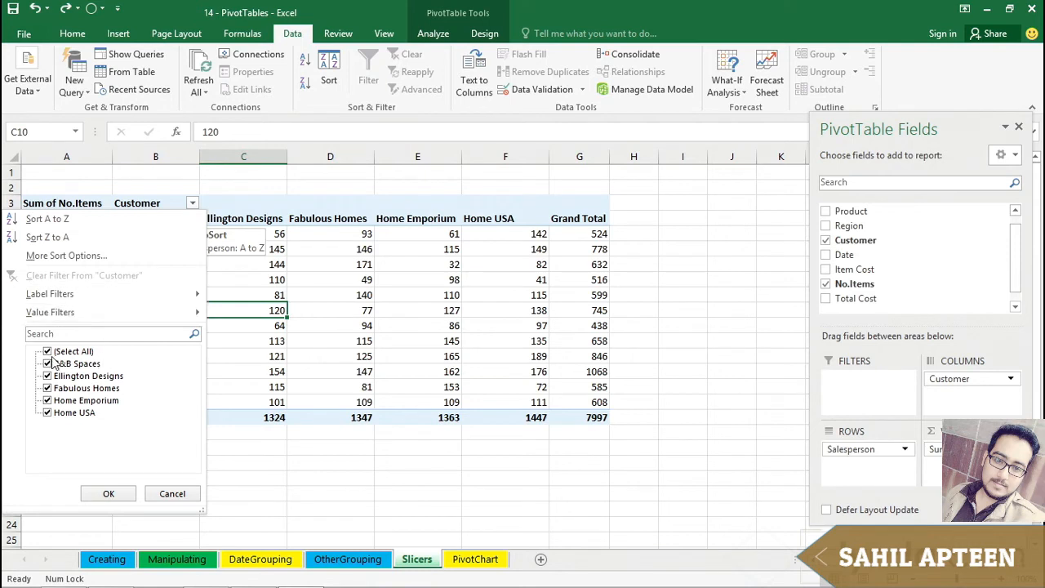
left_click(47, 401)
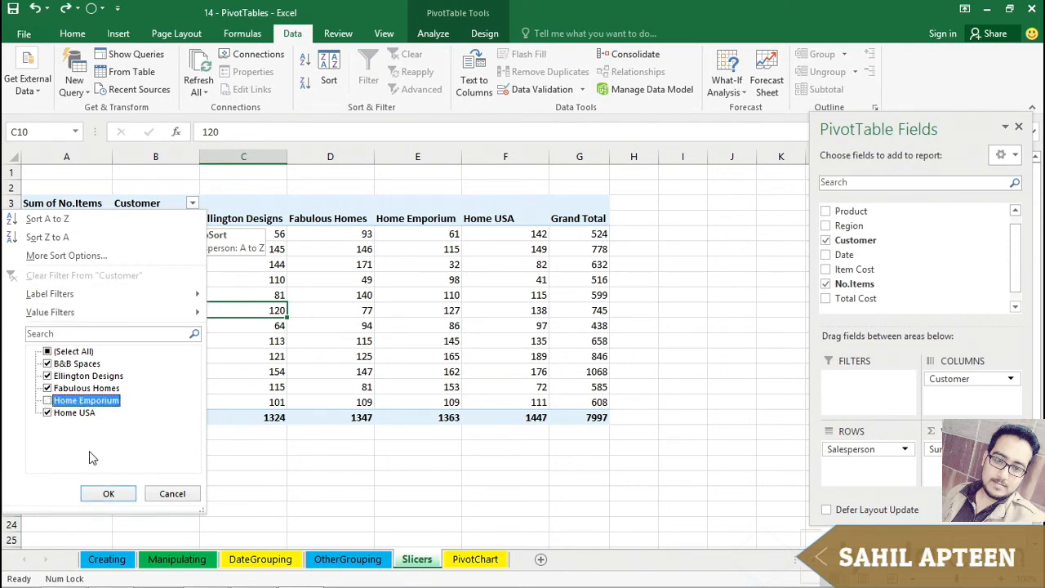
left_click(98, 491)
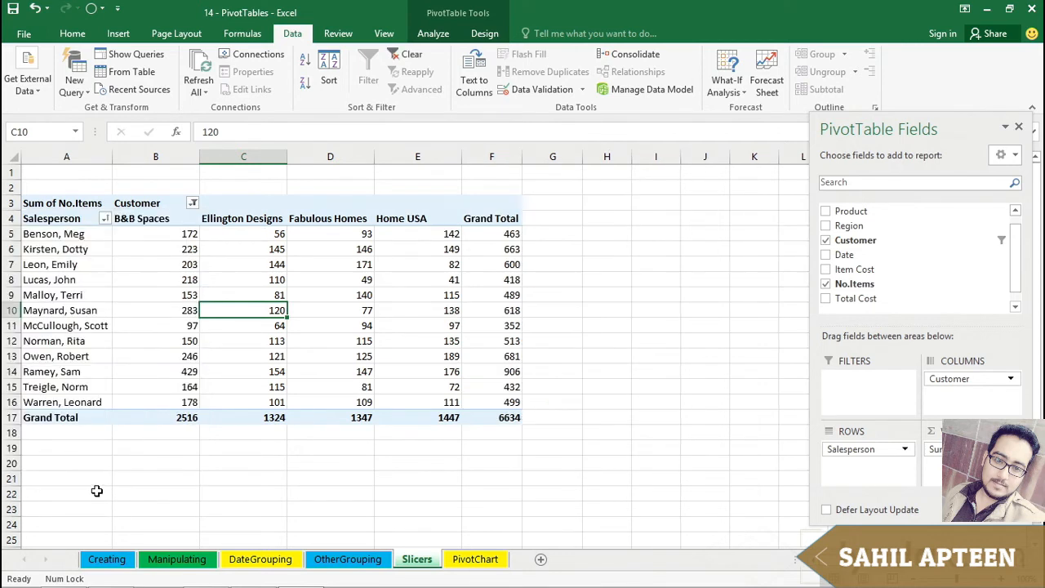
left_click(505, 417)
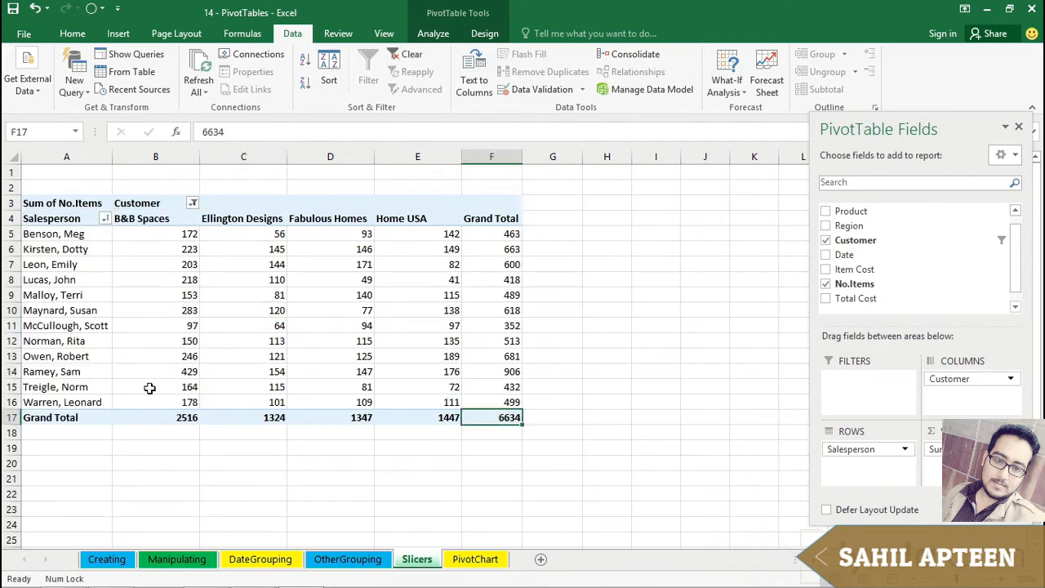
Filter the Salesperson rows to exclude the salespeople in rows 8 and 13.
left_click(105, 219)
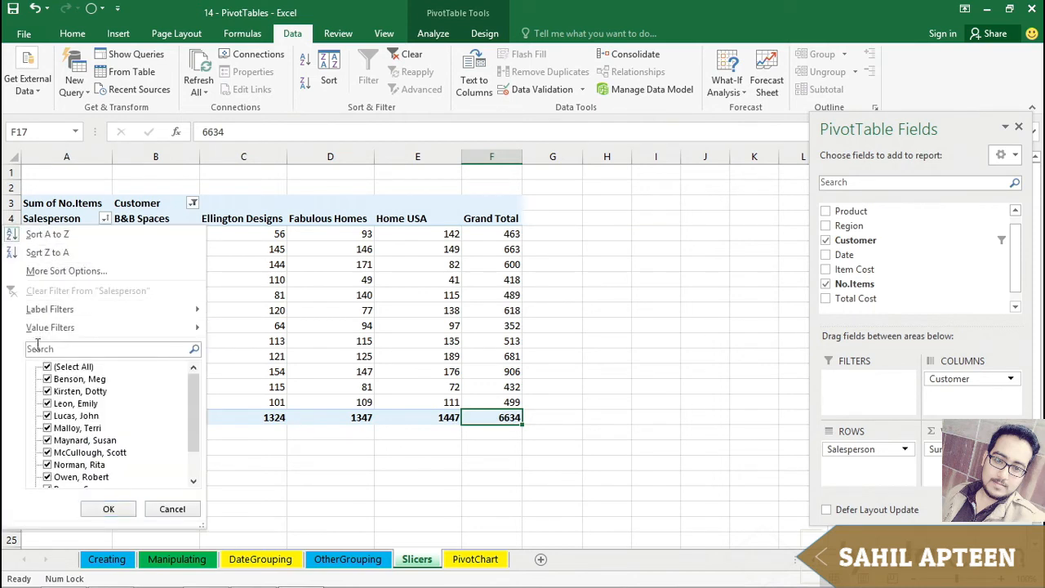
mouse_move(192, 389)
left_mouse_down()
mouse_move(201, 434)
mouse_move(192, 389)
left_mouse_up()
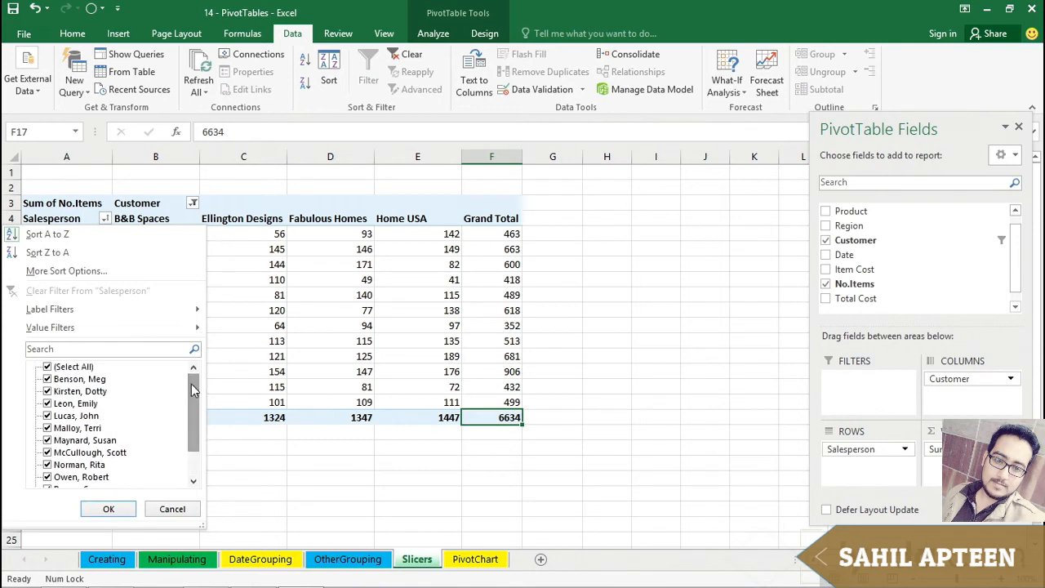
left_click(47, 416)
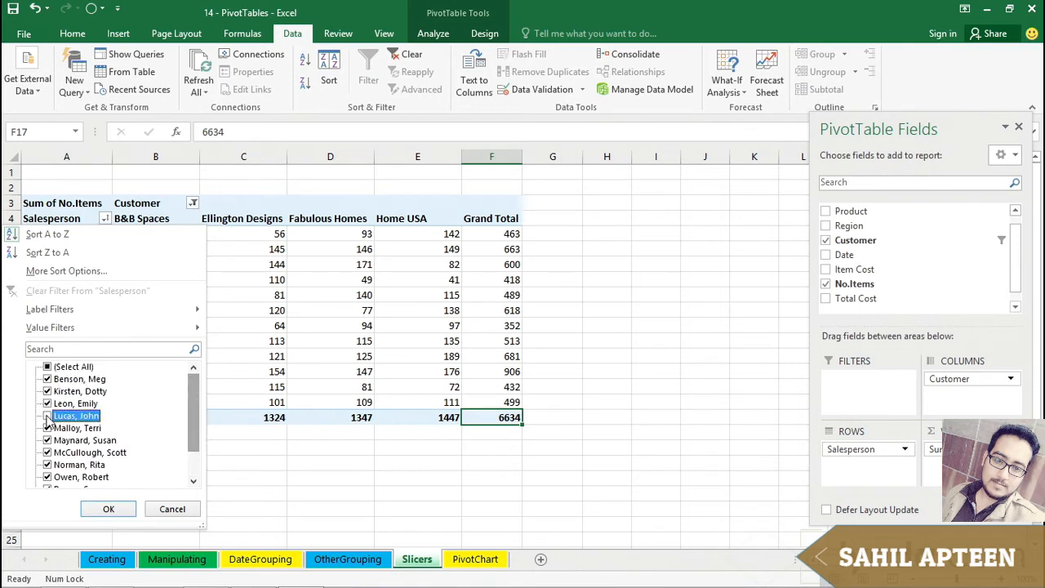
left_click(47, 478)
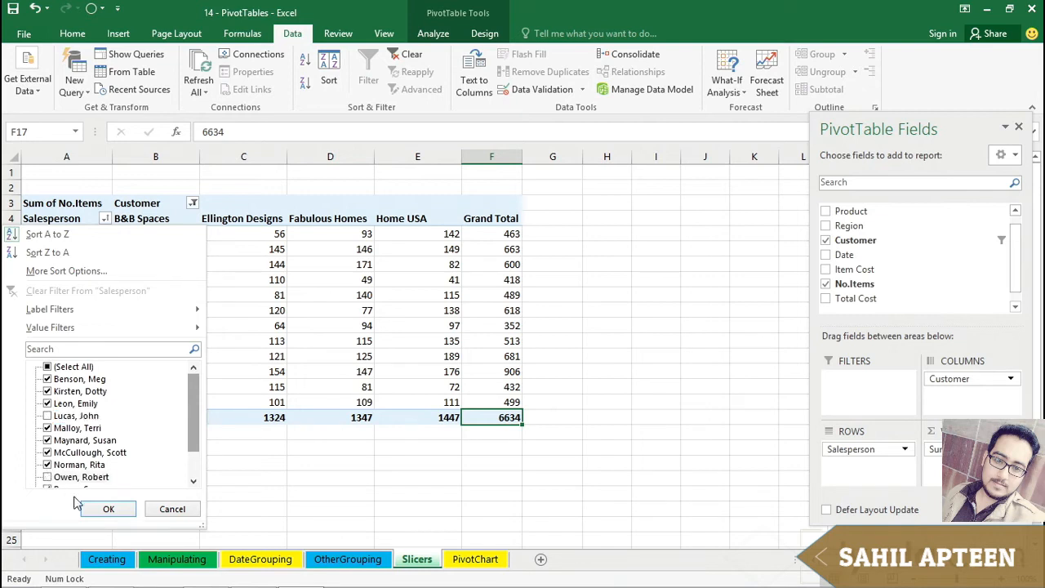
left_click(105, 510)
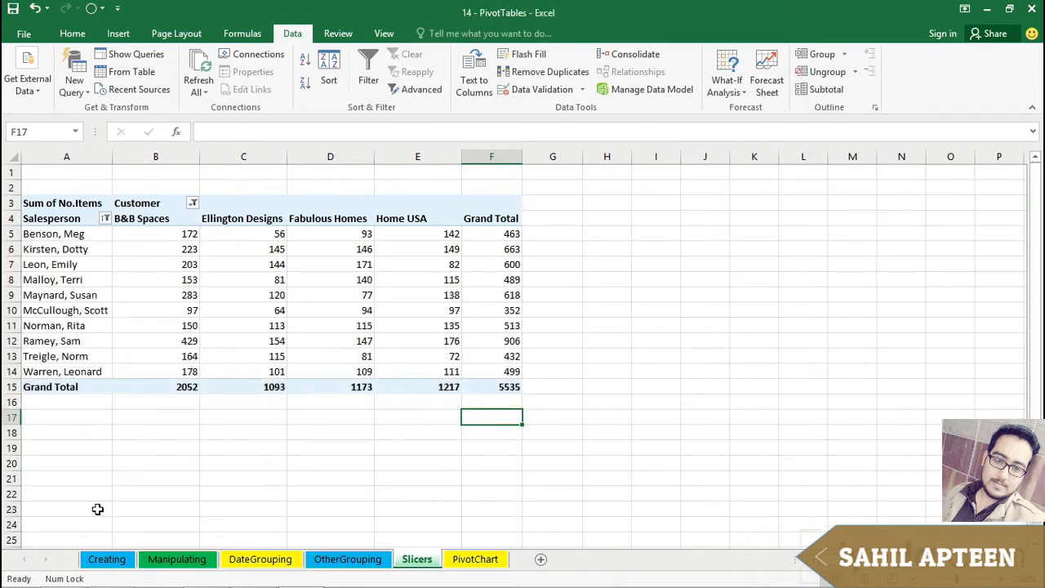
Undo the Salesperson filter, the Customer filter and the alphabetical sort of the salespeople.
left_click(84, 267)
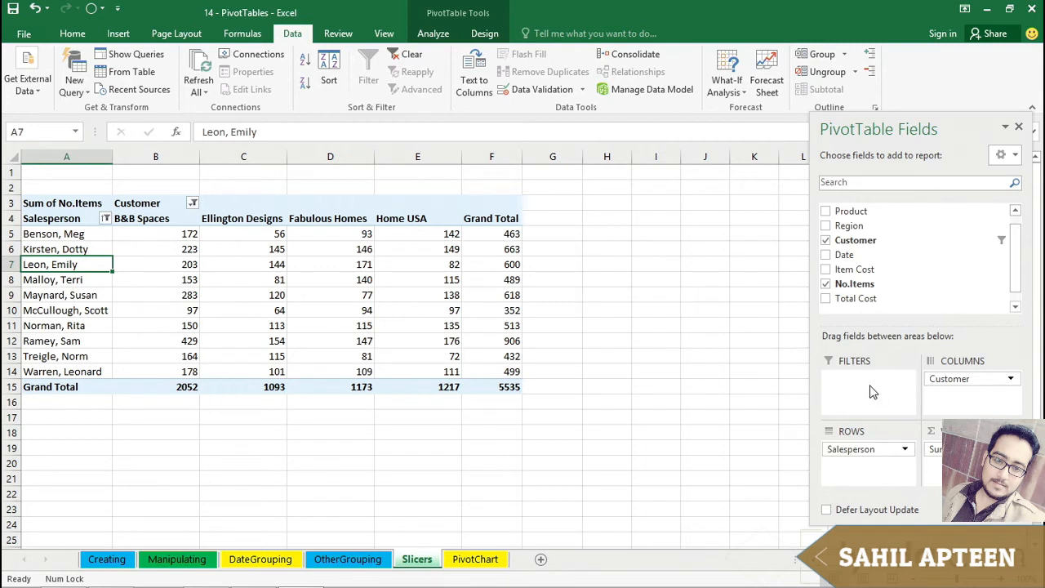
key("ctrl+z")
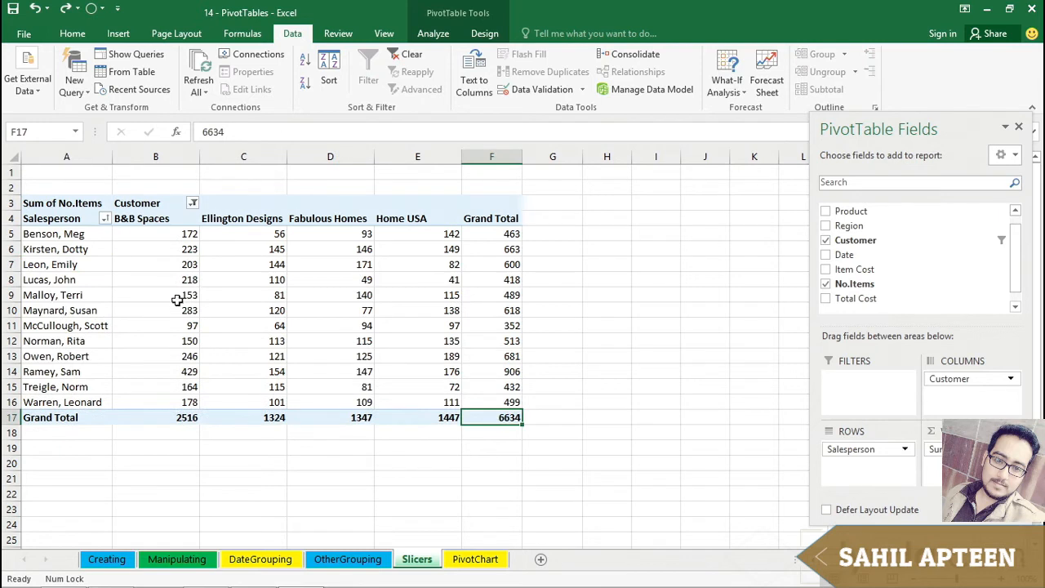
key("ctrl+z")
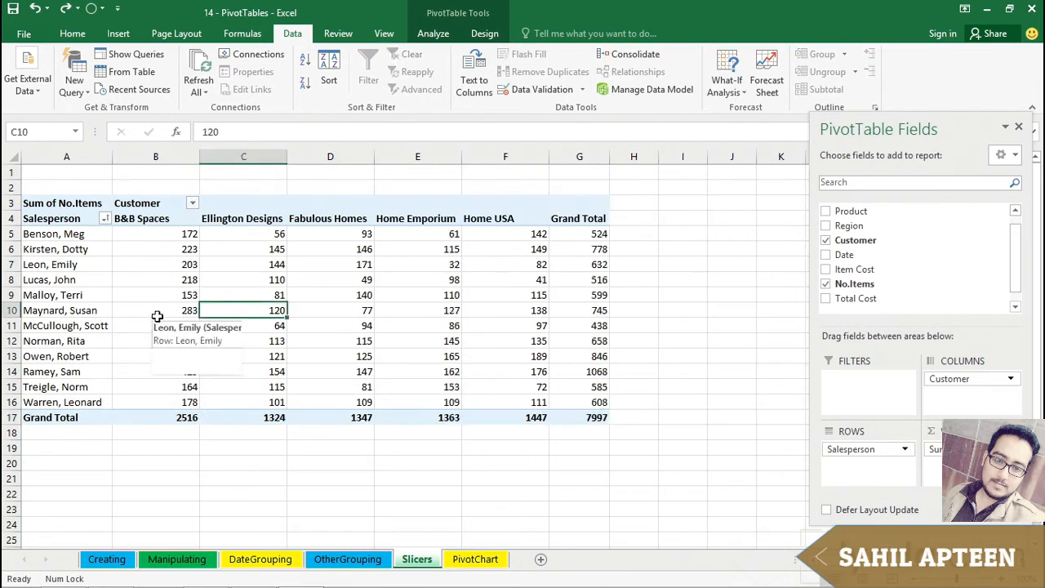
key("ctrl+z")
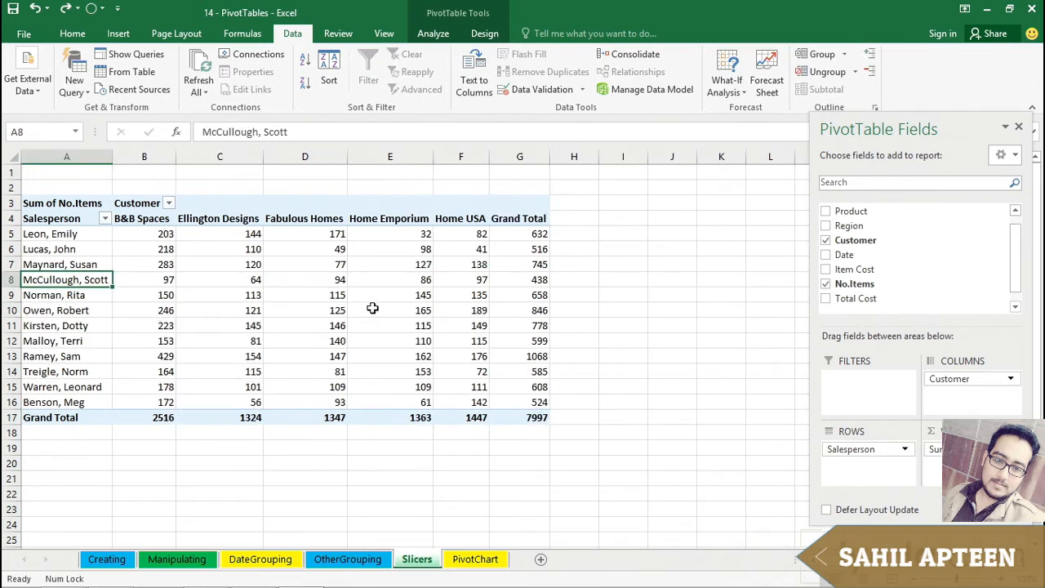
Insert slicers for the Salesperson, Product, Region and Customer fields of the PivotTable.
left_click(433, 34)
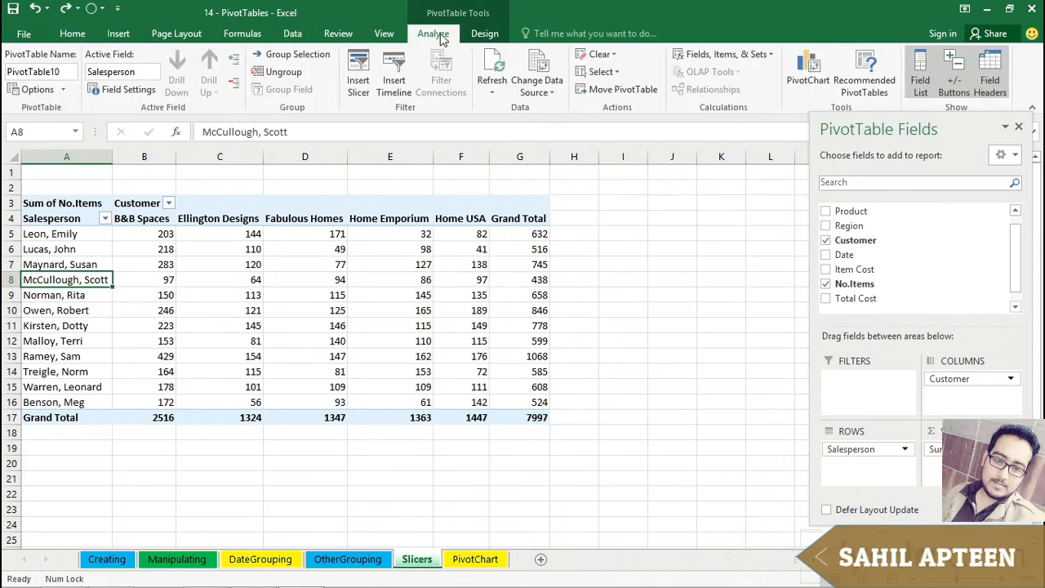
left_click(358, 67)
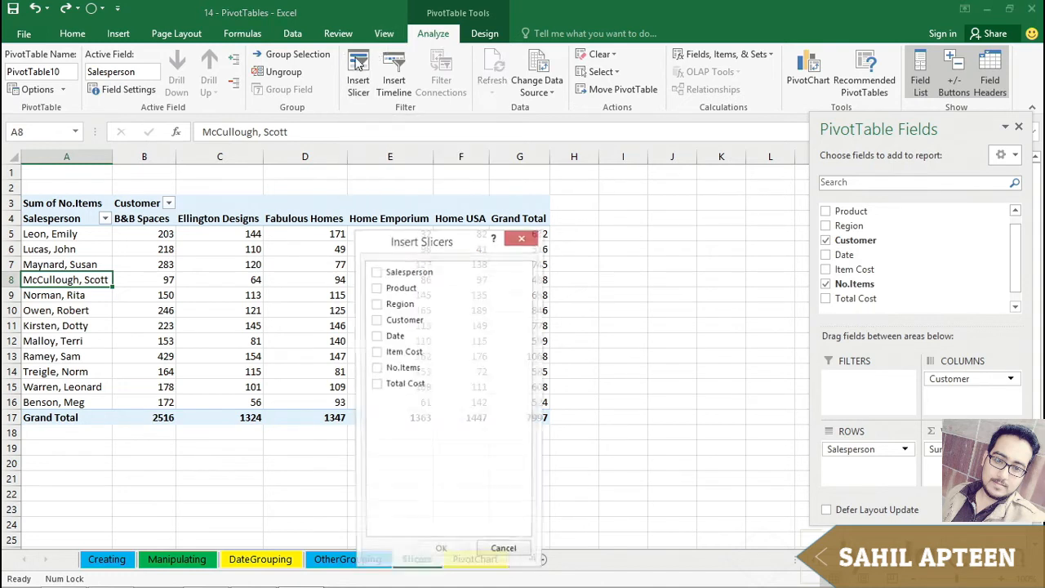
left_click_drag(389, 245, 599, 190)
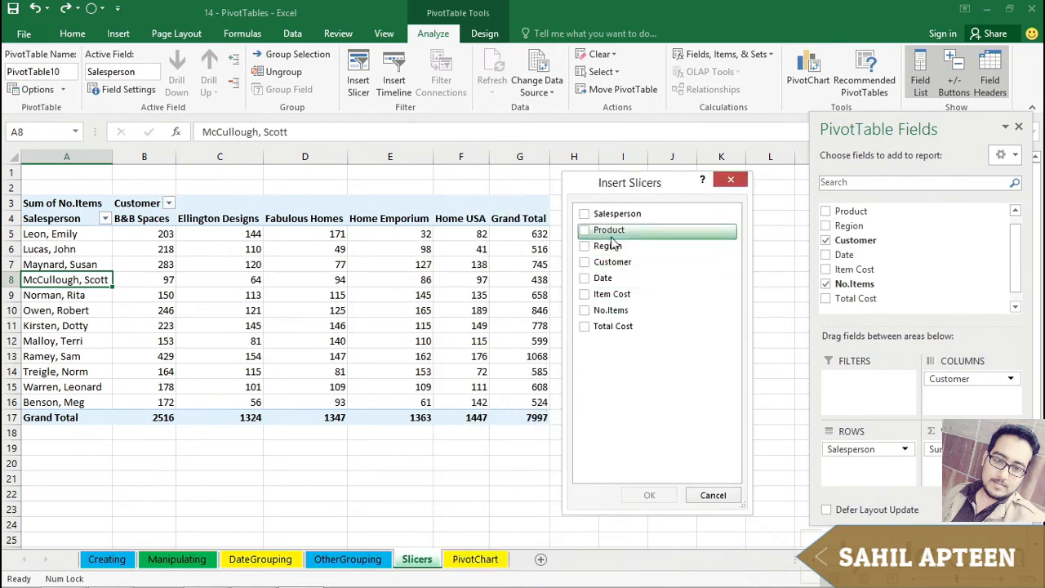
left_click(585, 218)
left_click(584, 262)
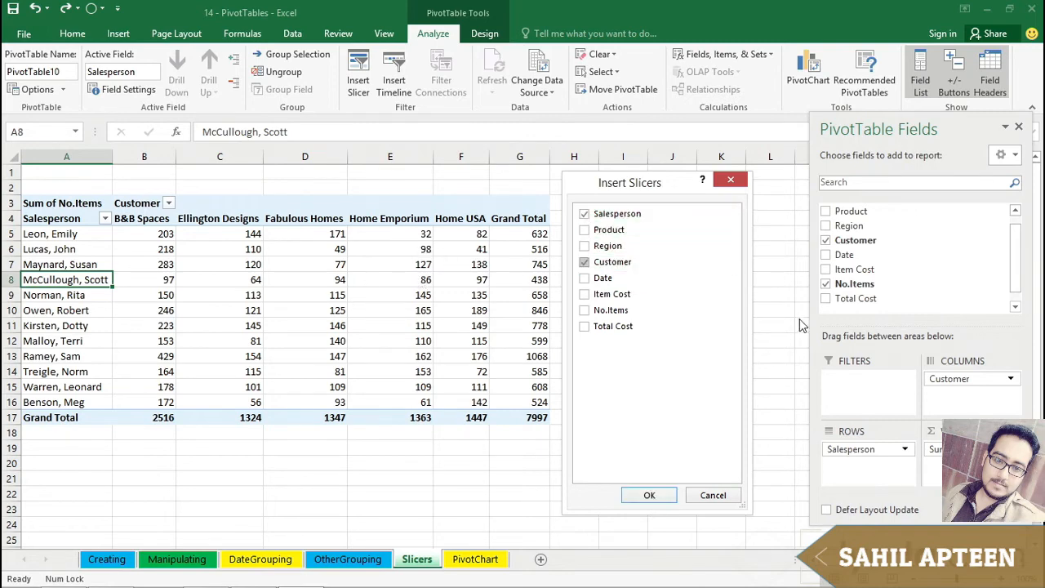
left_click(585, 230)
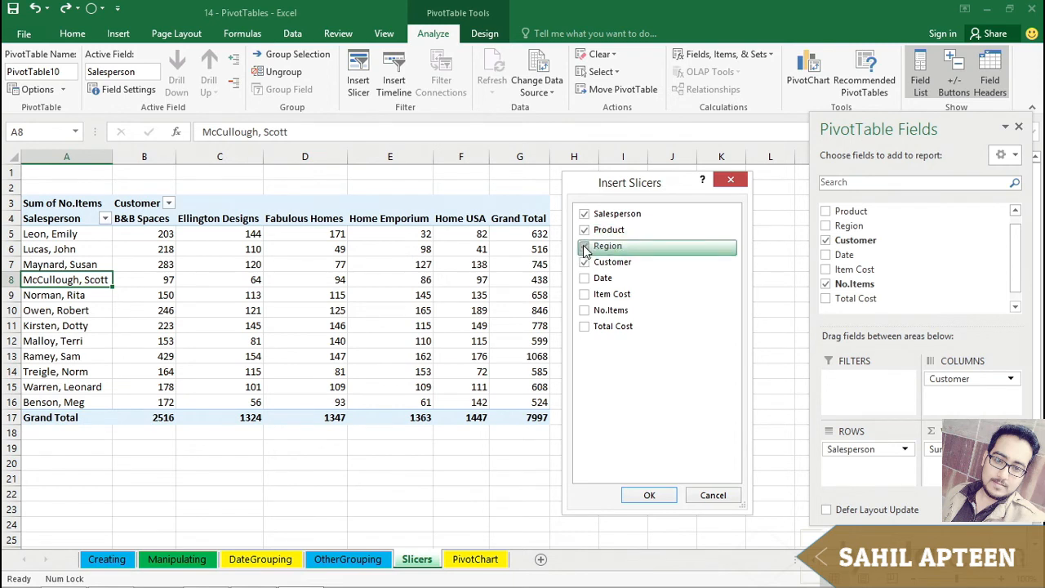
left_click(584, 247)
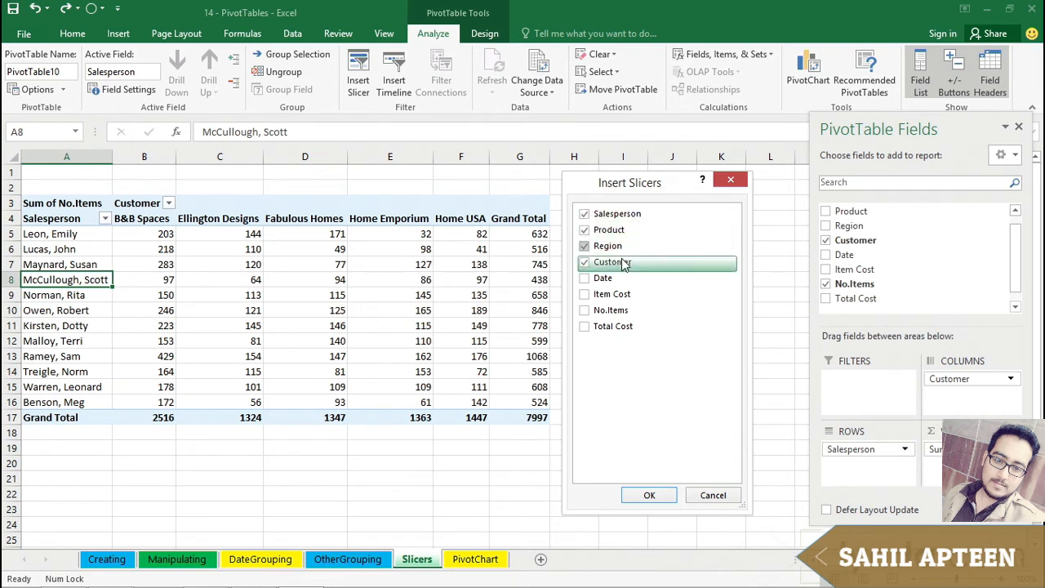
left_click(649, 494)
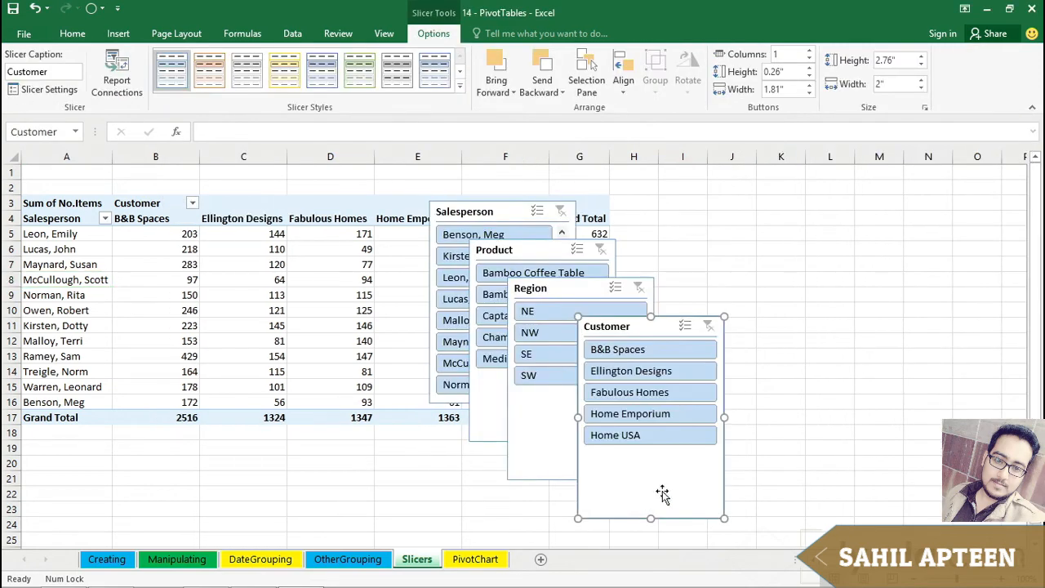
Place the Customer and Region slicers side by side beyond the PivotTable, sized about 1.87" by 1.67" and 1.76" by 1.28" (height by width).
left_click_drag(658, 325, 731, 189)
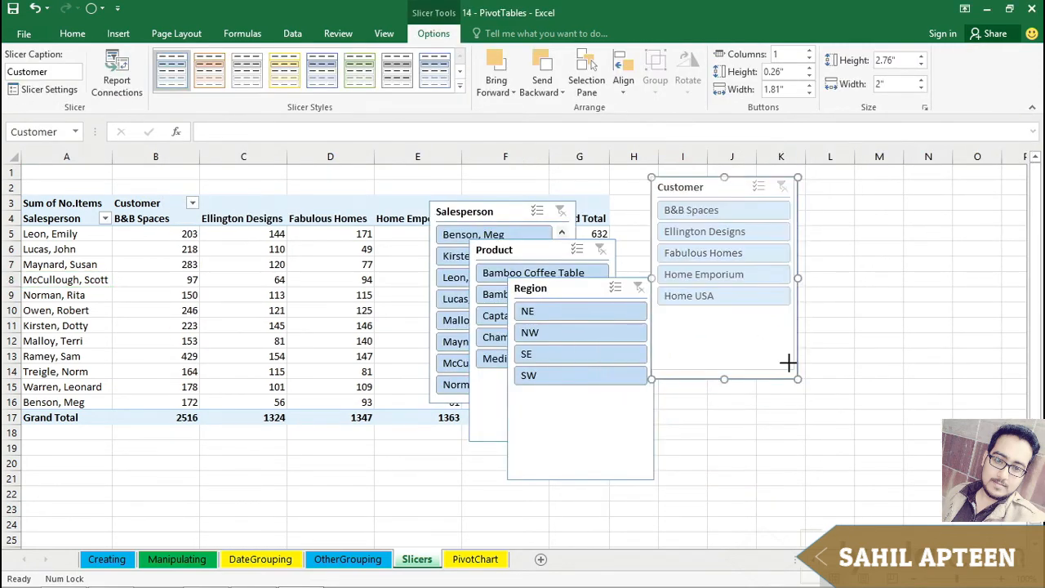
left_click_drag(788, 362, 772, 313)
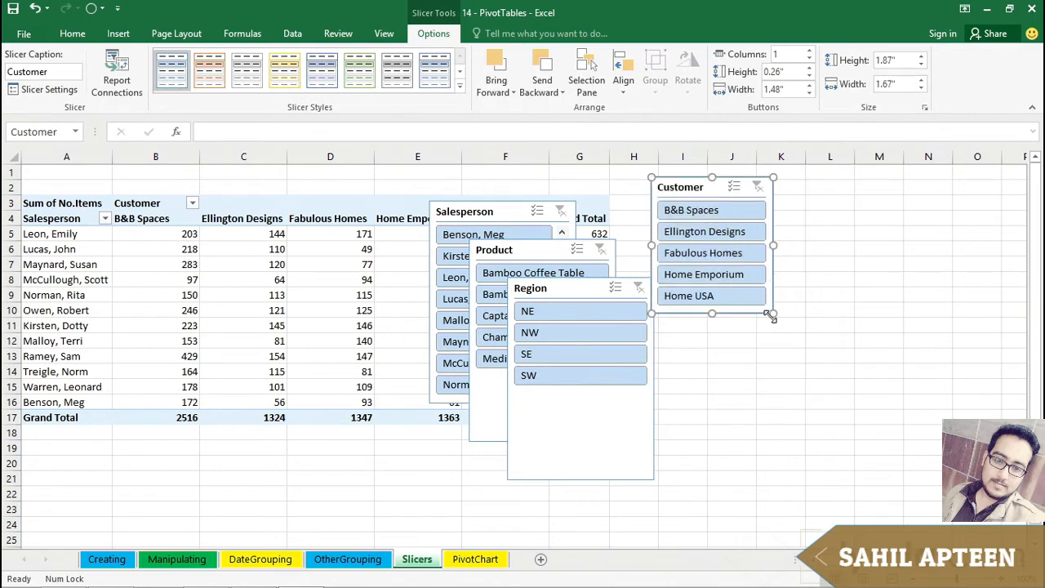
left_click_drag(567, 296, 841, 191)
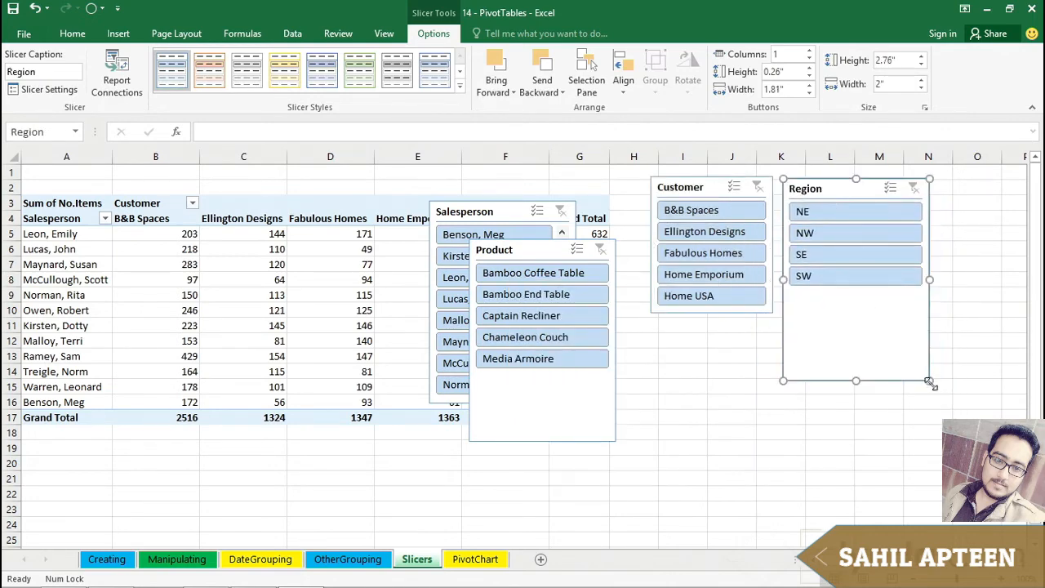
left_click_drag(929, 377, 874, 305)
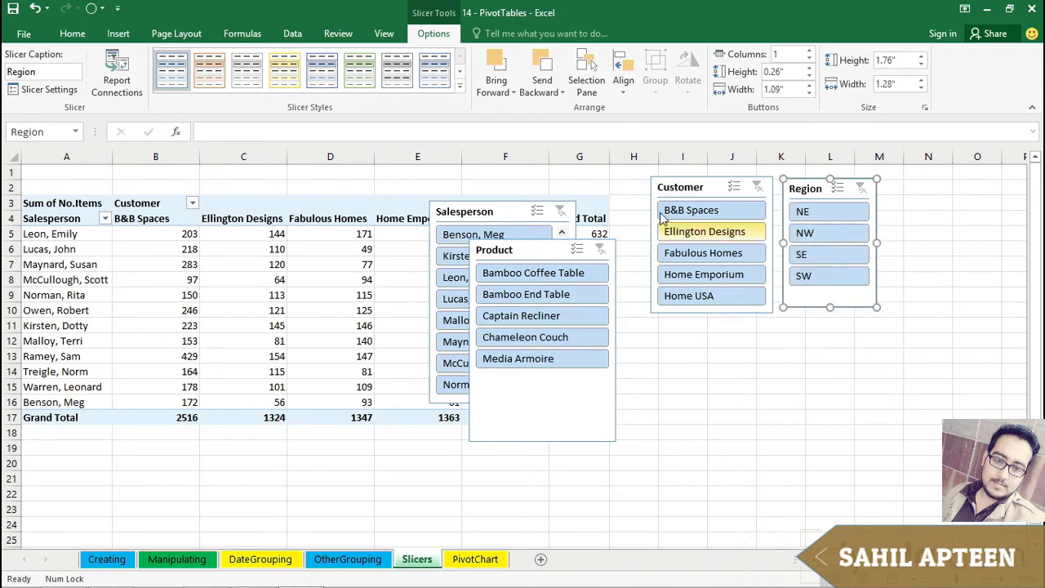
Apply the light green slicer style to the Region slicer and the light yellow style to the Customer slicer.
left_click(358, 72)
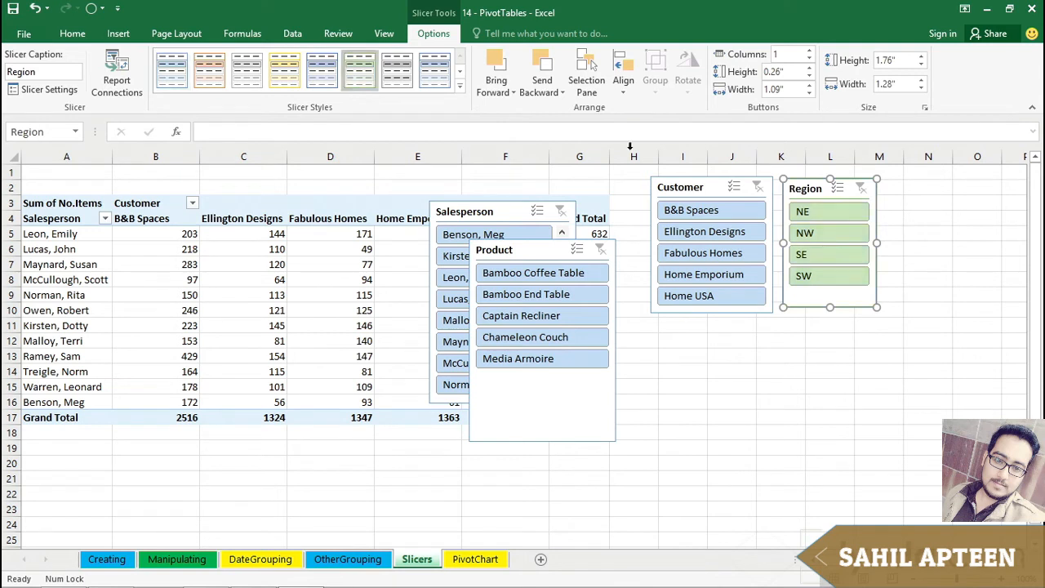
left_click(667, 180)
left_click(290, 75)
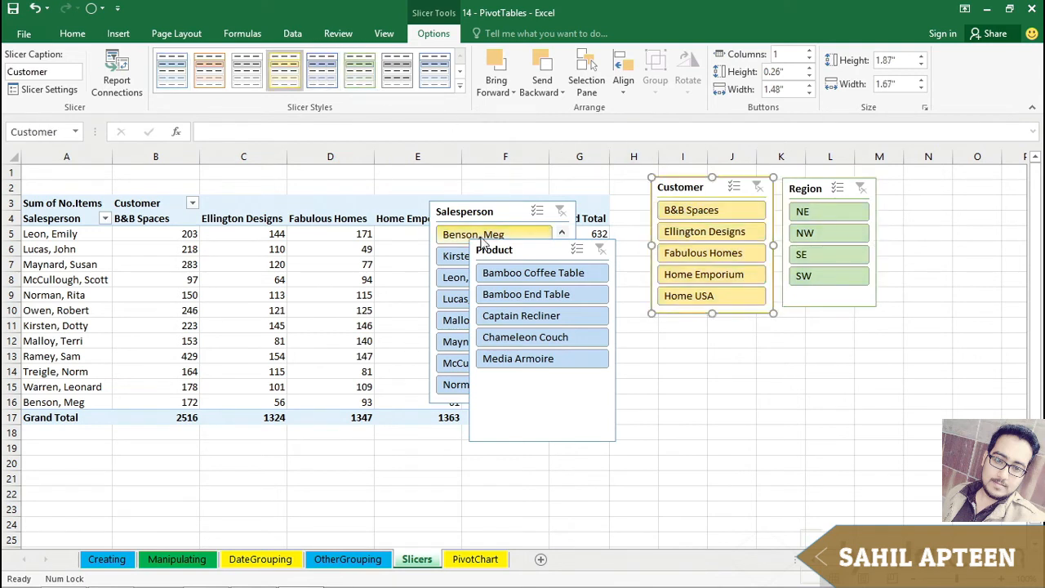
Shrink the Product slicer to about 2" high and 1.92" wide and place it over columns M to P from row 10.
left_click_drag(508, 249, 677, 333)
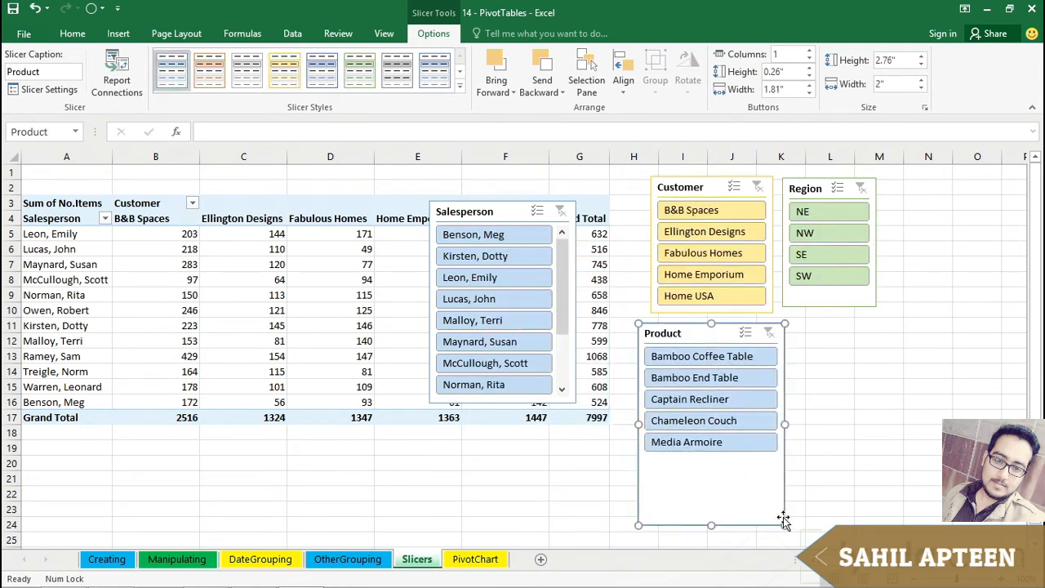
left_click_drag(784, 524, 775, 468)
left_click_drag(679, 333, 931, 321)
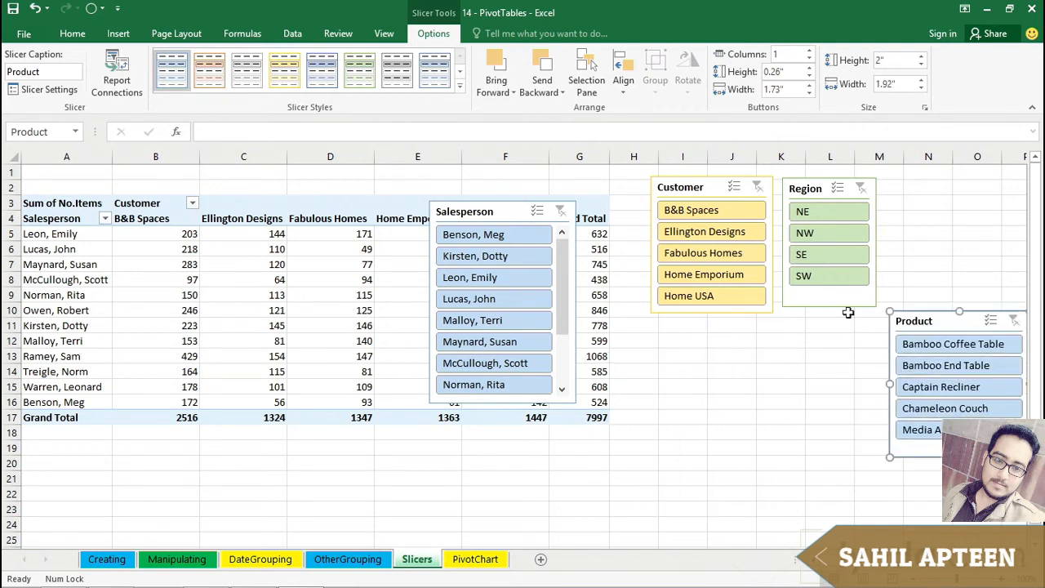
Place the Salesperson slicer below the Customer slicer with two button columns, about 2.38" high and 3.08" wide.
left_click_drag(502, 214, 691, 338)
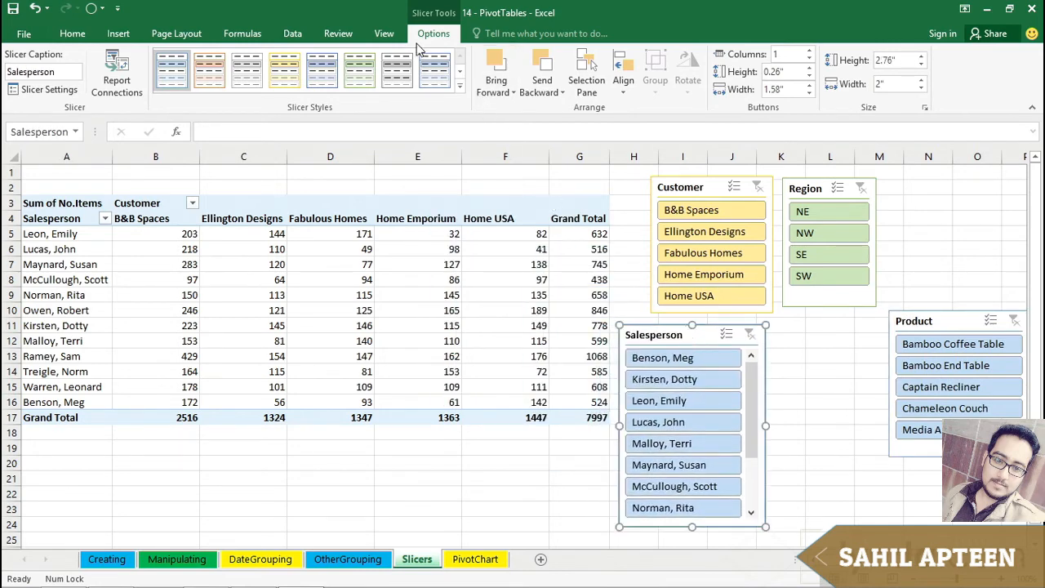
left_click(810, 50)
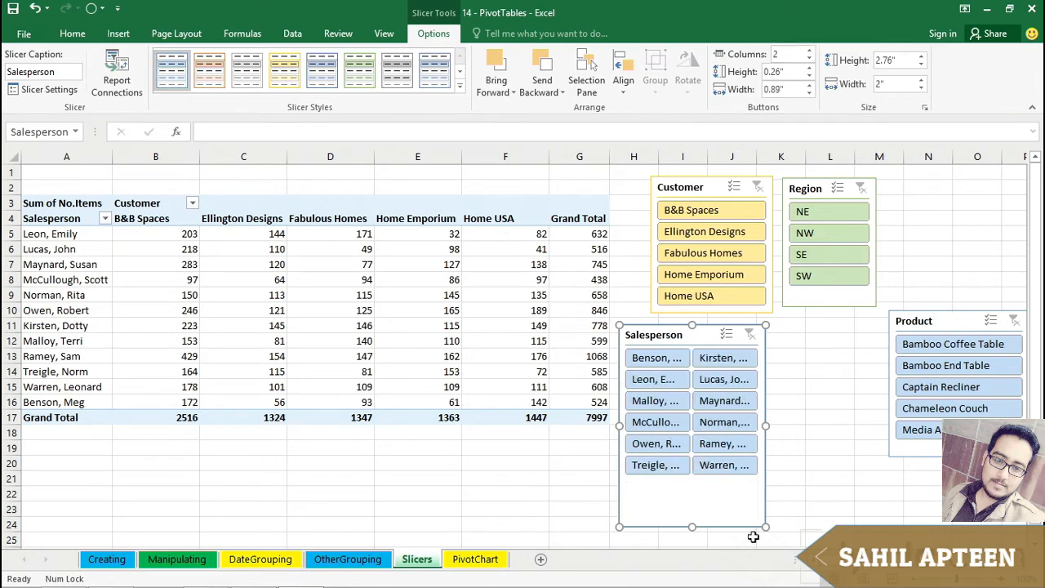
left_click_drag(762, 528, 845, 498)
left_click_drag(761, 350, 779, 356)
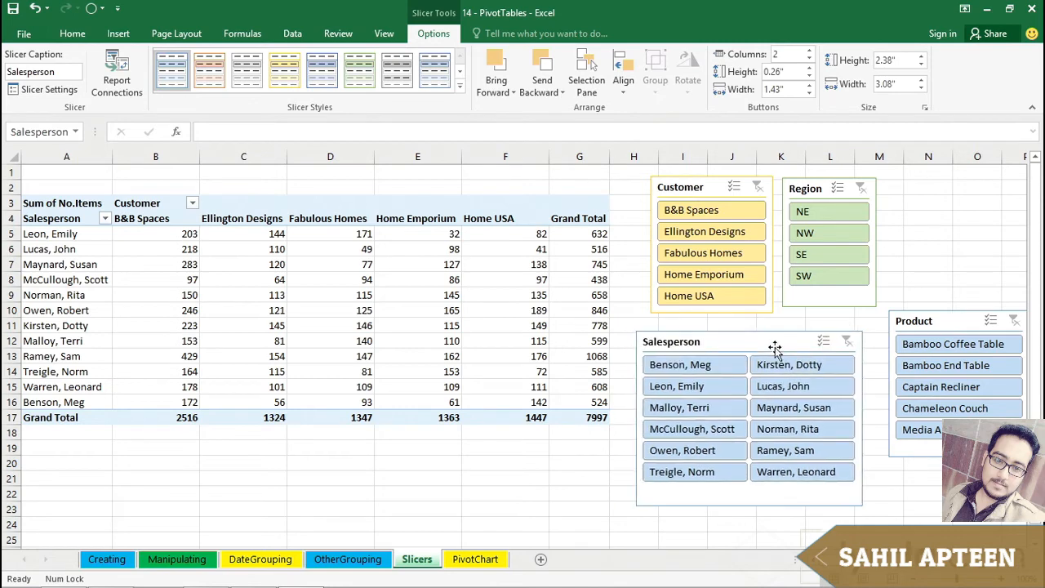
Align the Customer slicer above Salesperson and the Region slicer above Product, and give the Salesperson slicer the light orange style.
left_click_drag(704, 187, 687, 188)
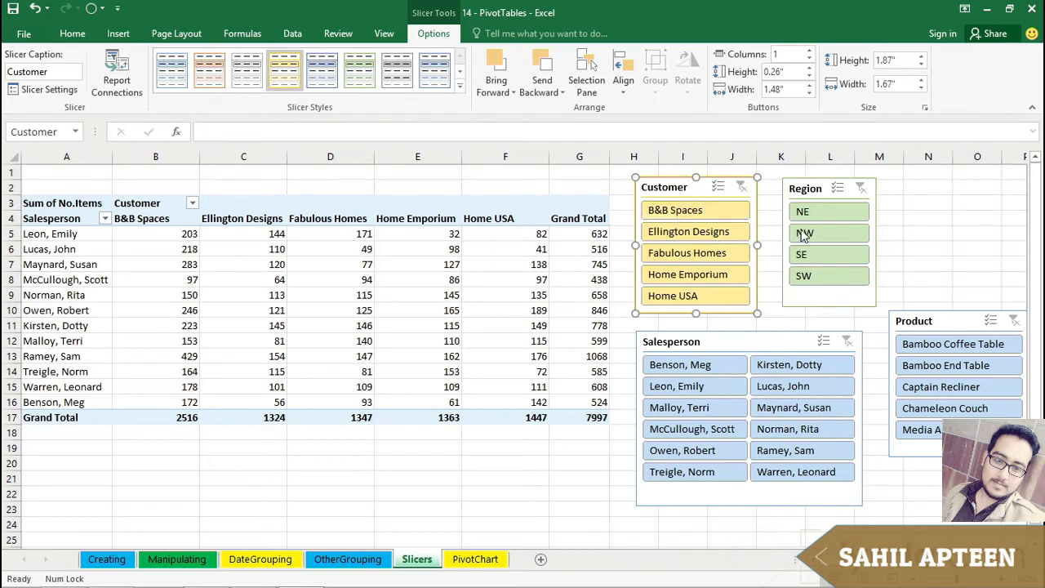
left_click_drag(820, 188, 921, 182)
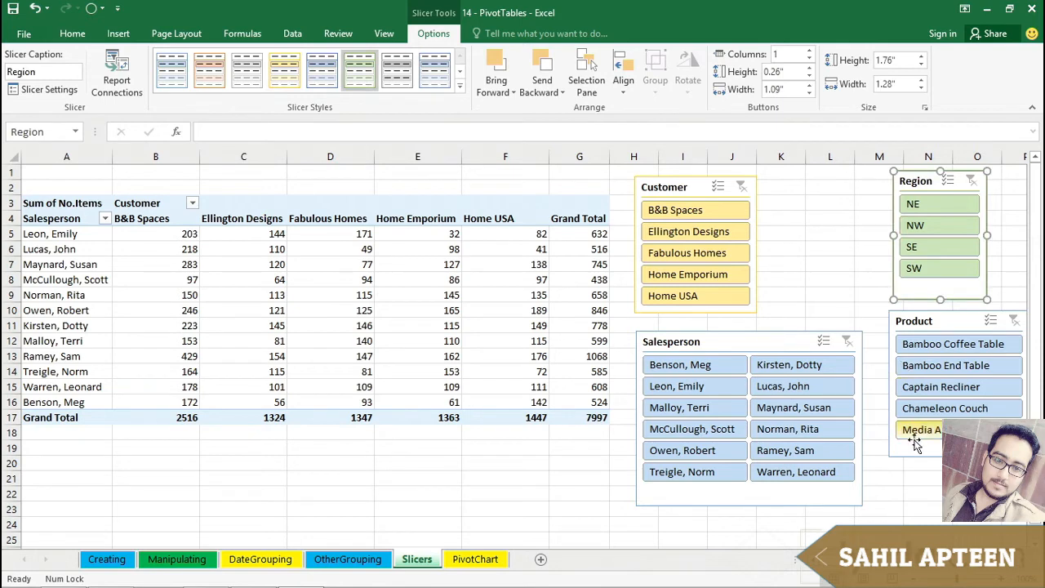
left_click(718, 343)
left_click(210, 73)
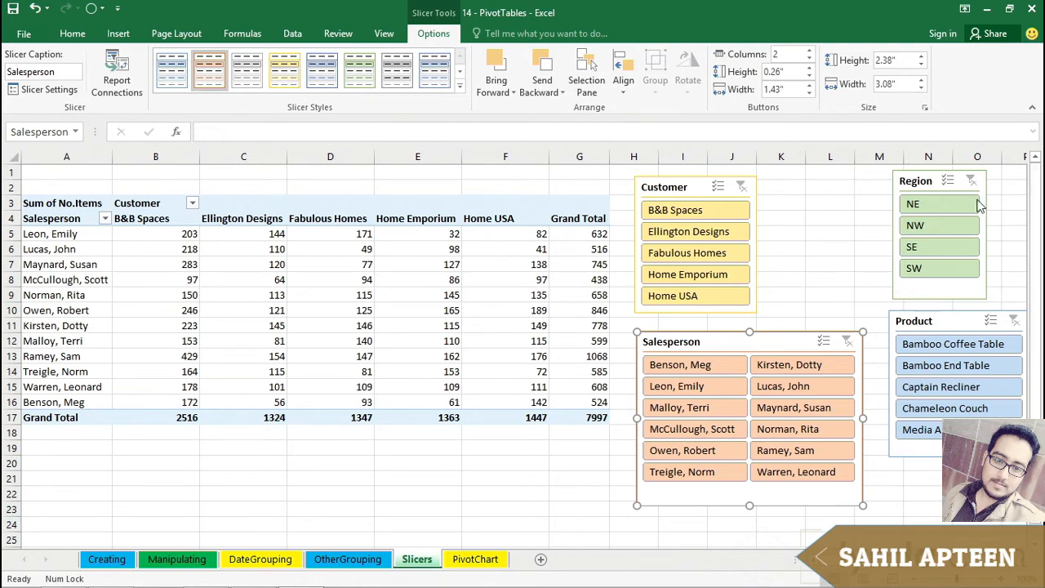
Use the slicers to filter the PivotTable to regions NE and SE and to customers B&B Spaces, Ellington Designs and Fabulous Homes.
left_click(935, 206)
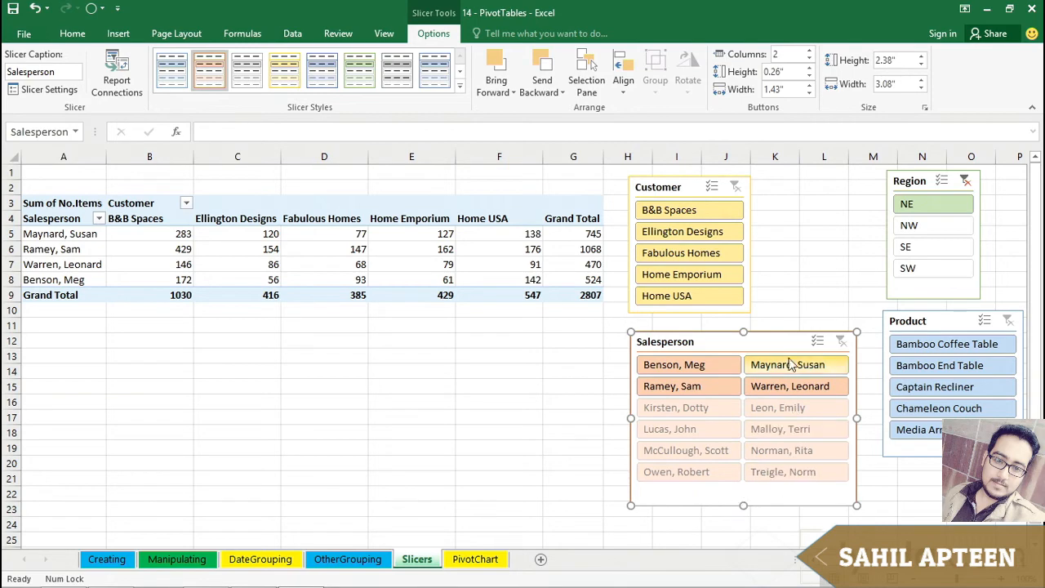
left_click(908, 520)
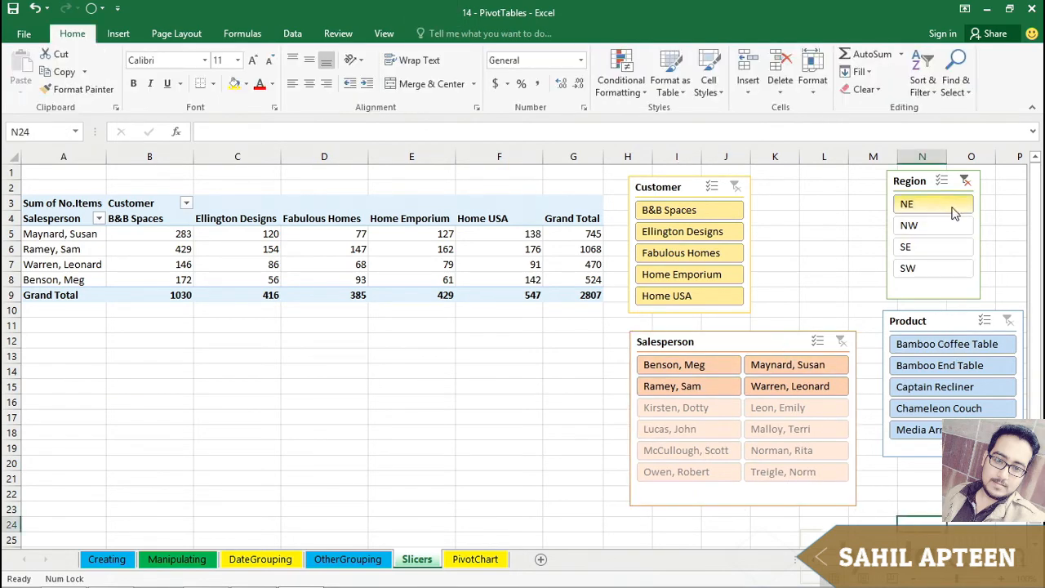
left_click(939, 248, "ctrl")
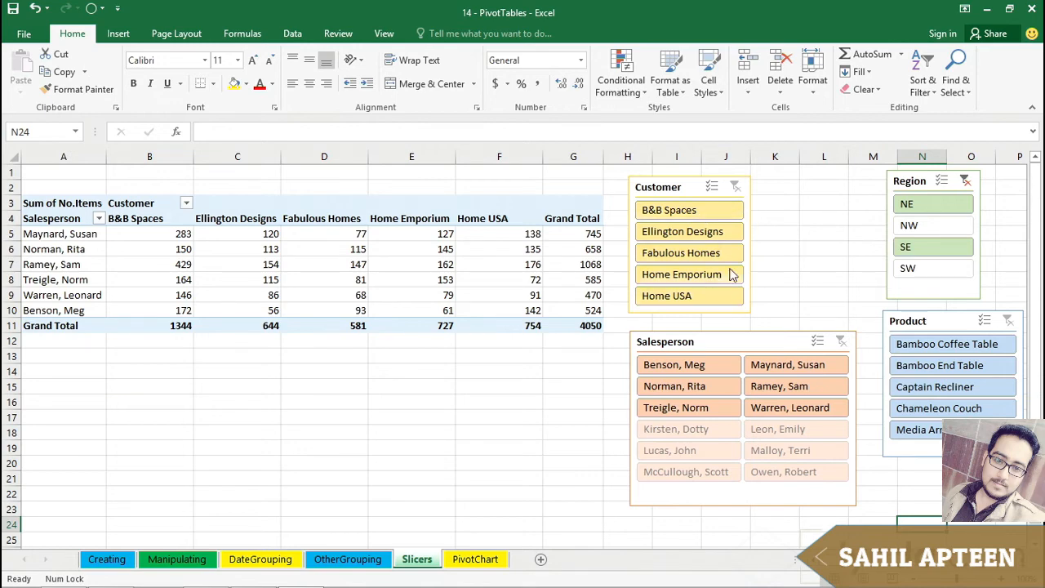
left_click(694, 211)
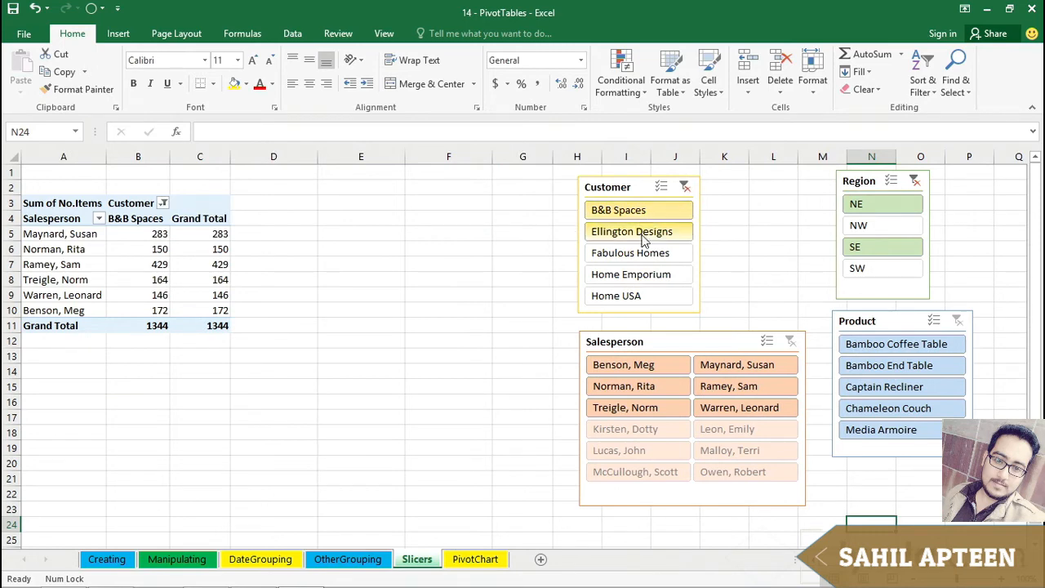
left_click(648, 255, "shift")
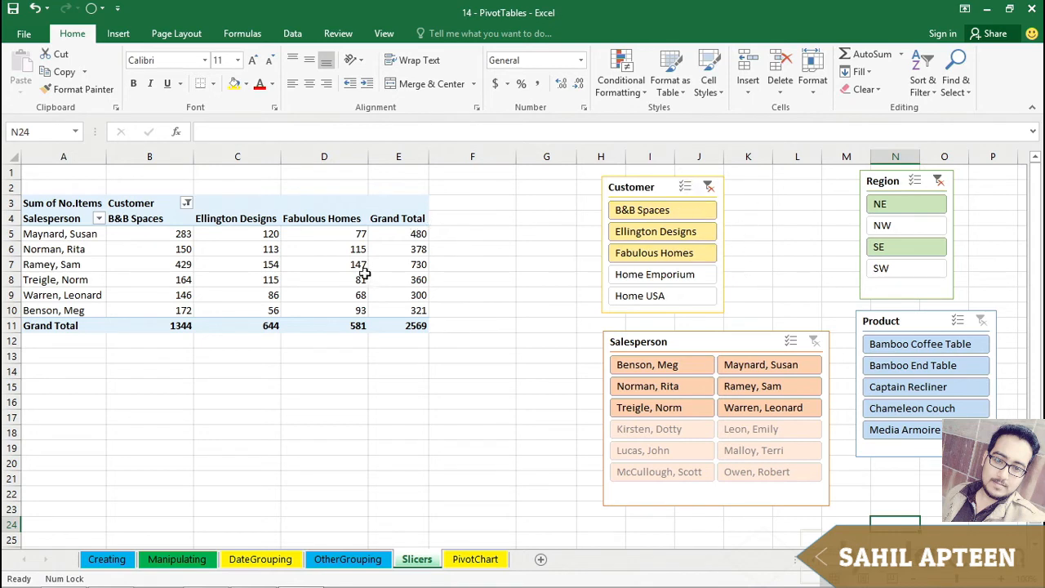
mouse_move(364, 274)
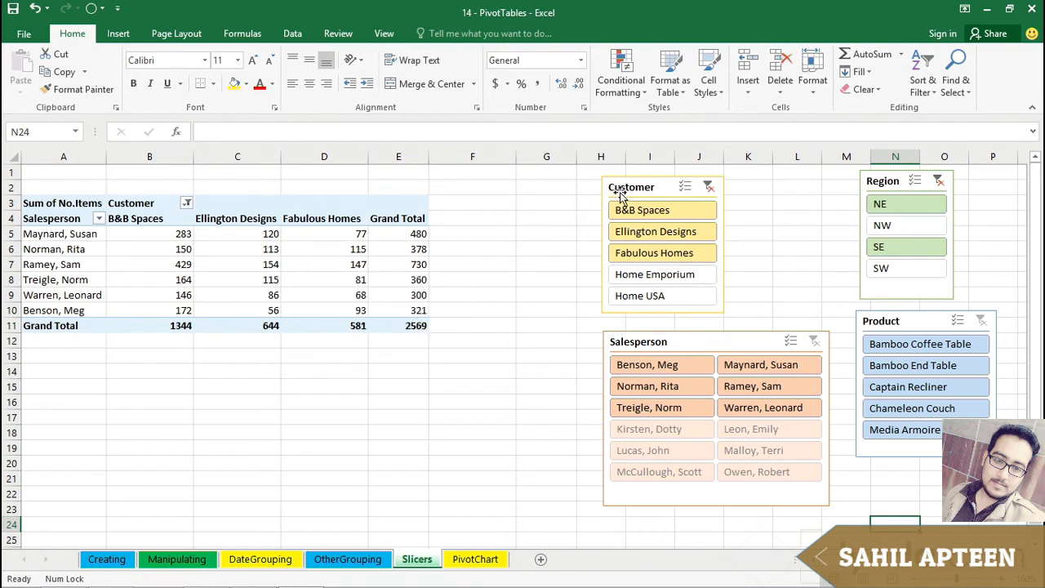
Clear the filters from the Customer and Region slicers.
left_click(707, 188)
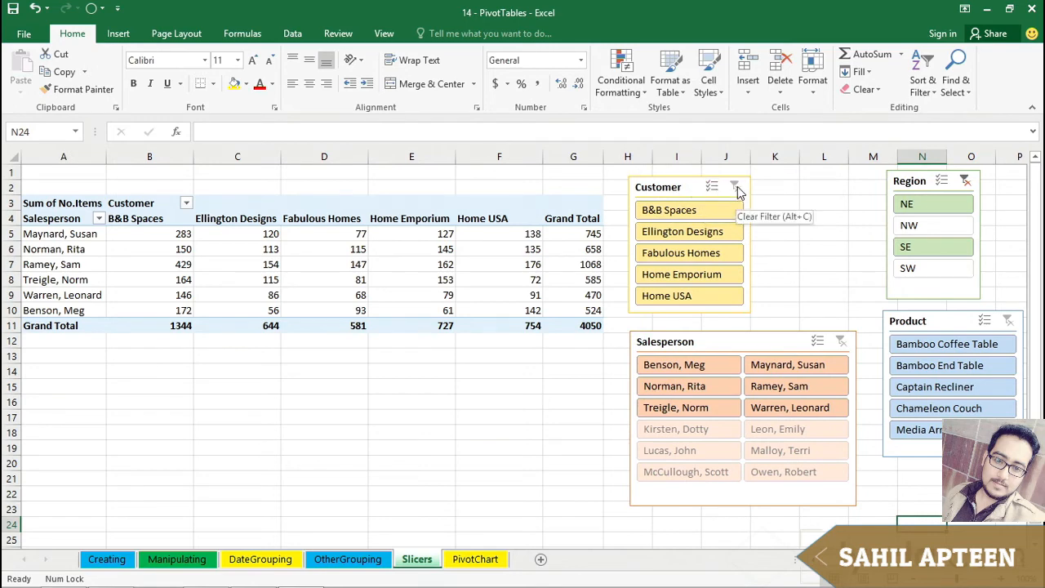
left_click(966, 182)
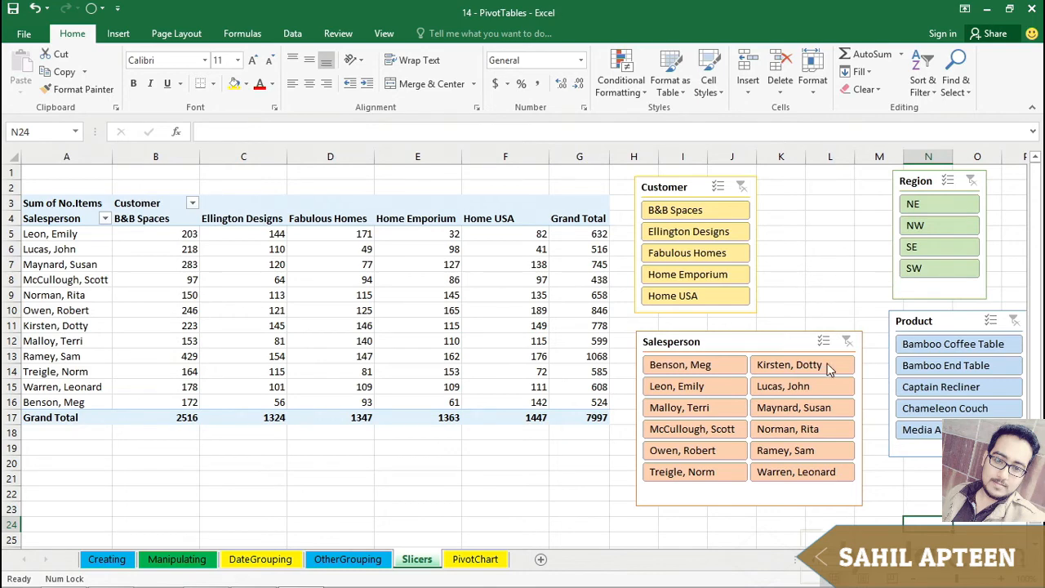
Filter by the Salesperson slicer's first, fifth and sixth entries in its second column and the sixth entry in its first column.
left_click(811, 481)
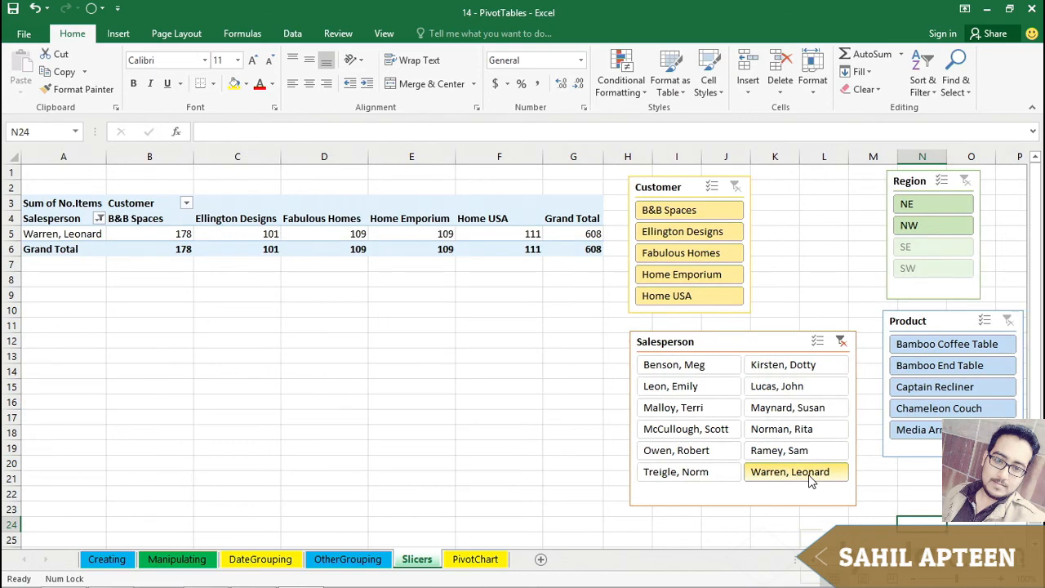
left_click(688, 474, "ctrl")
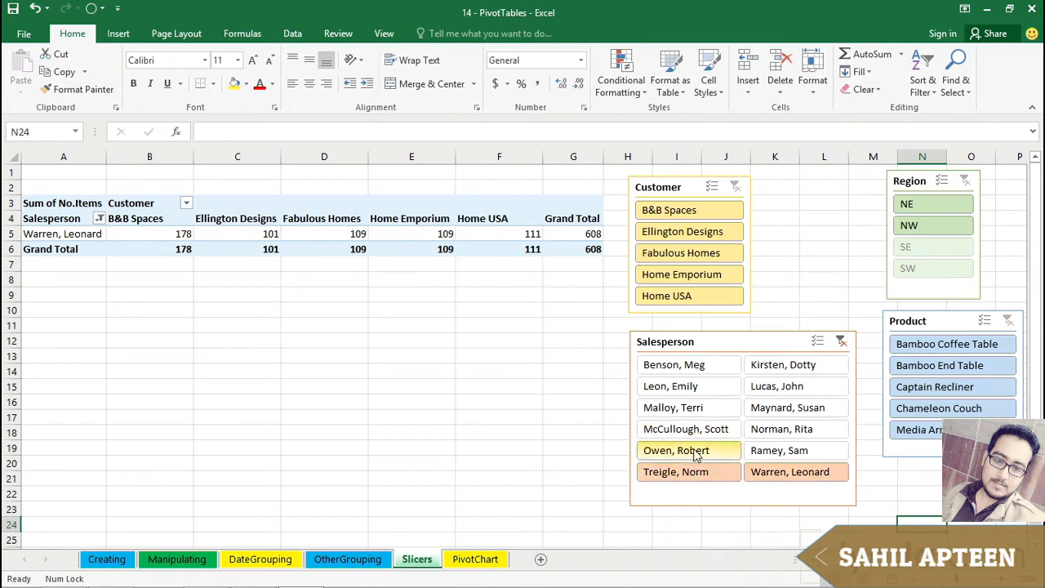
left_click(764, 369, "ctrl")
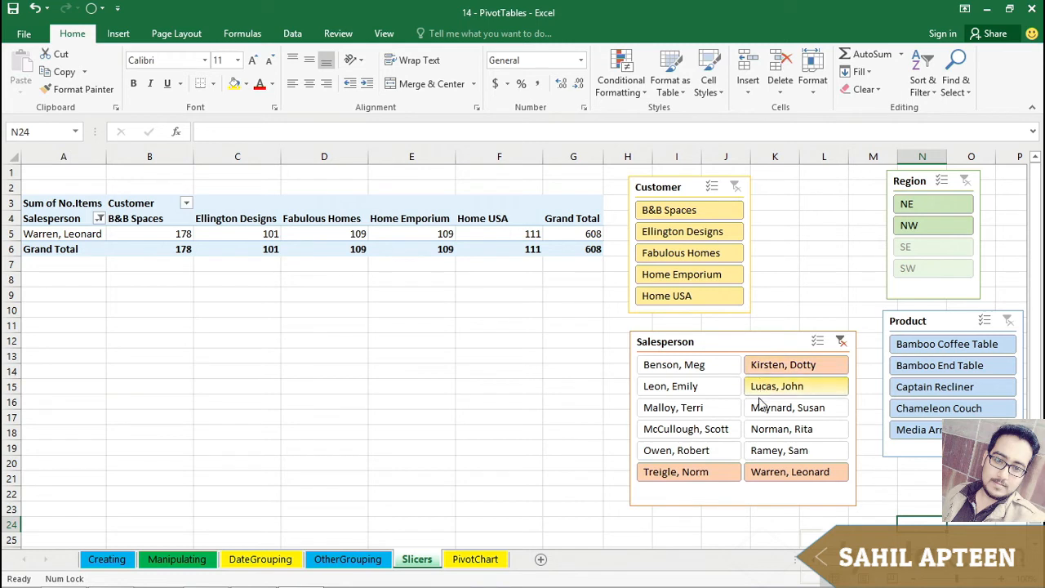
left_click(767, 451, "ctrl")
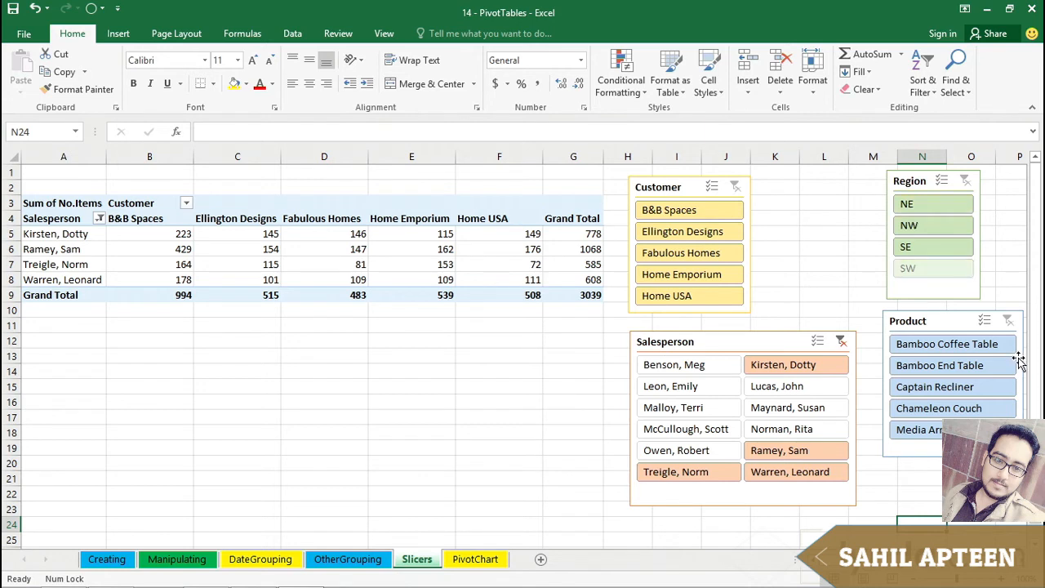
Filter the PivotTable with the Product slicer to Bamboo Coffee Table and Bamboo End Table.
left_click(940, 346)
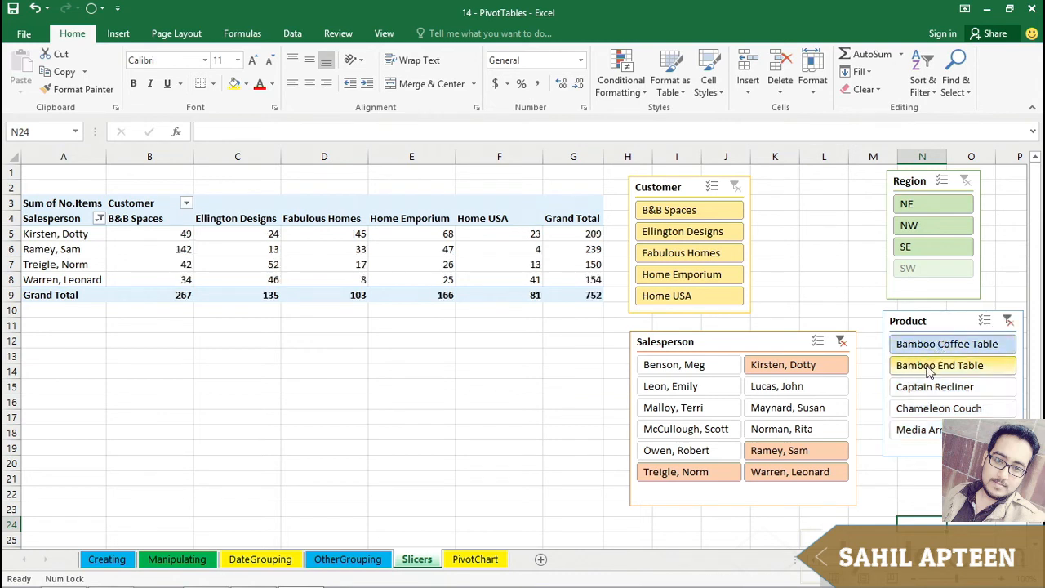
left_click(928, 371, "ctrl")
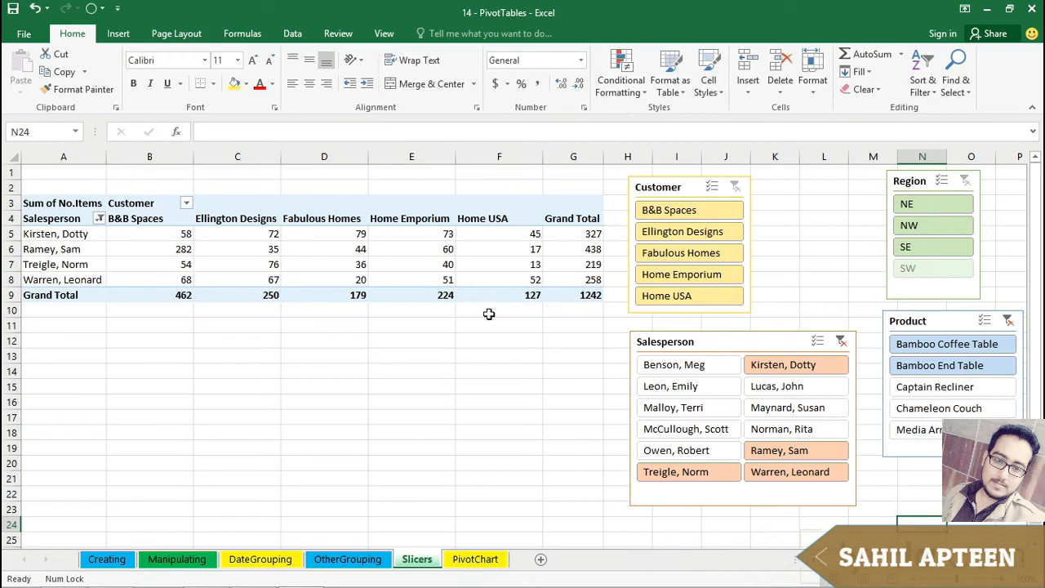
Show the field list for the PivotTable on the Slicers sheet and reposition it below the table, away from the Region slicer.
left_click(490, 233)
left_click_drag(917, 130, 409, 434)
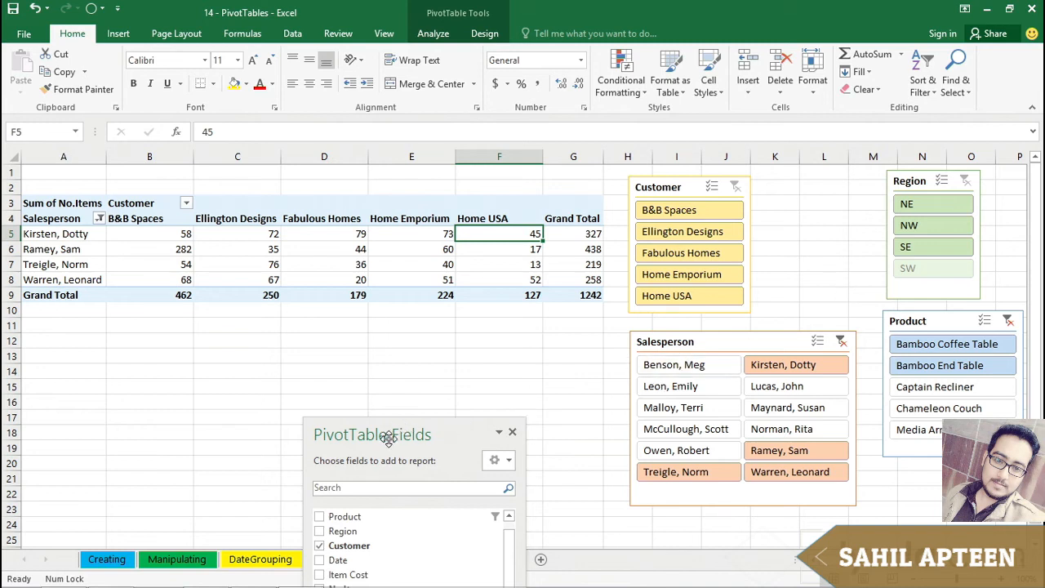
left_click_drag(384, 438, 715, 471)
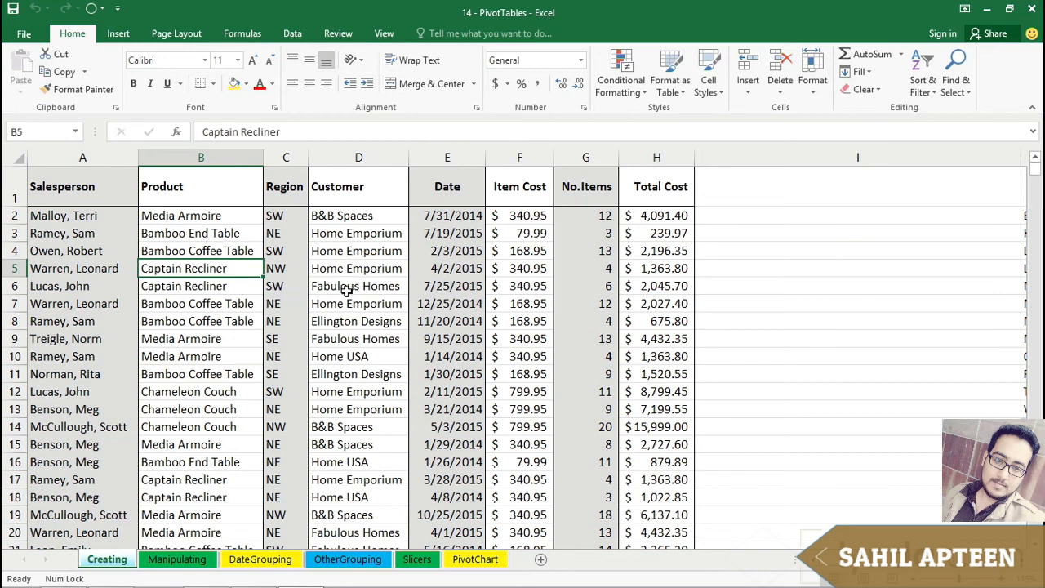
Insert a PivotChart based on the Creating sheet's data range A1:H910, placed on a new worksheet.
left_click(362, 252)
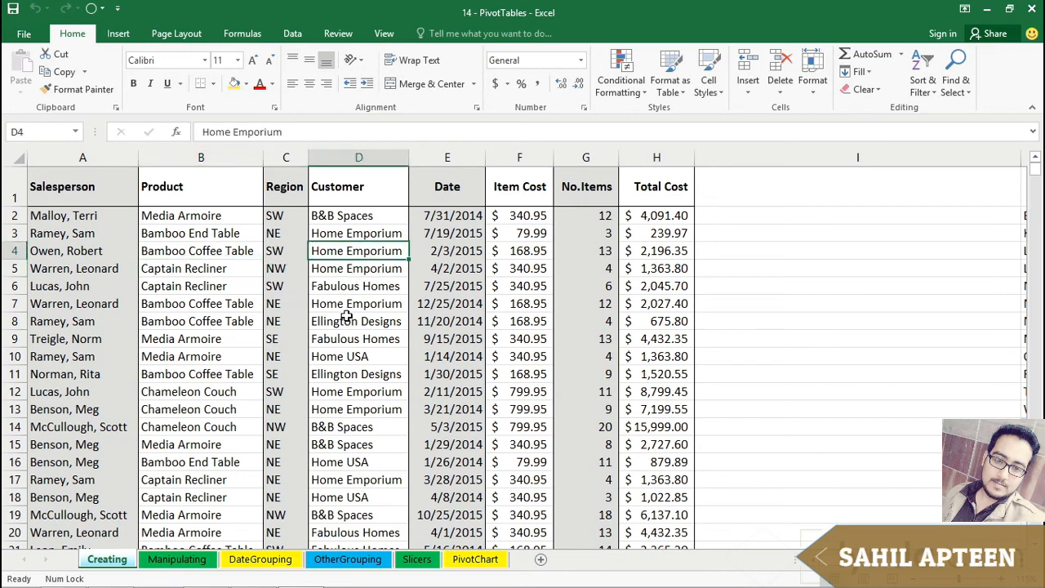
left_click(122, 35)
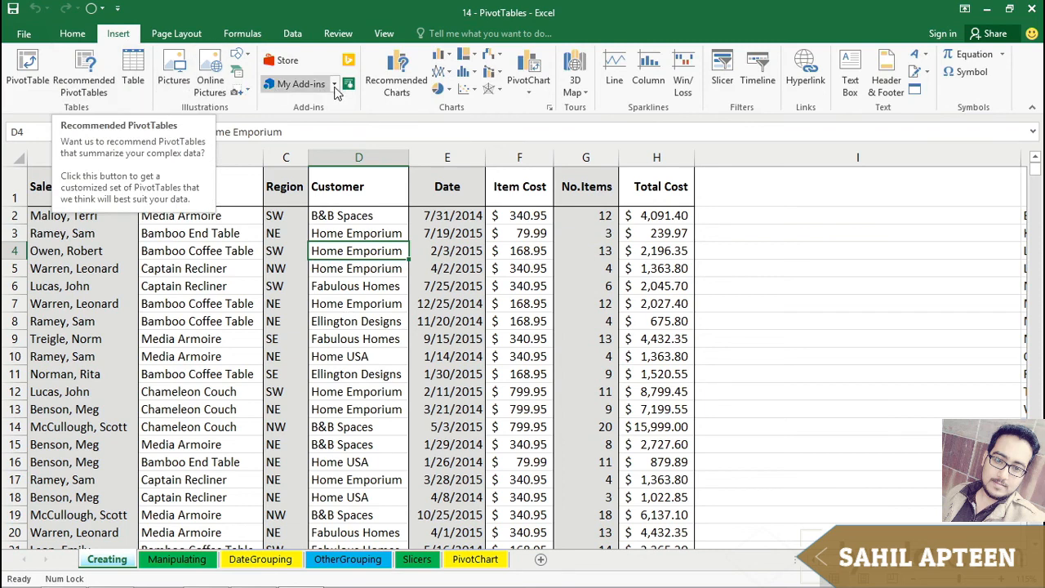
left_click(527, 73)
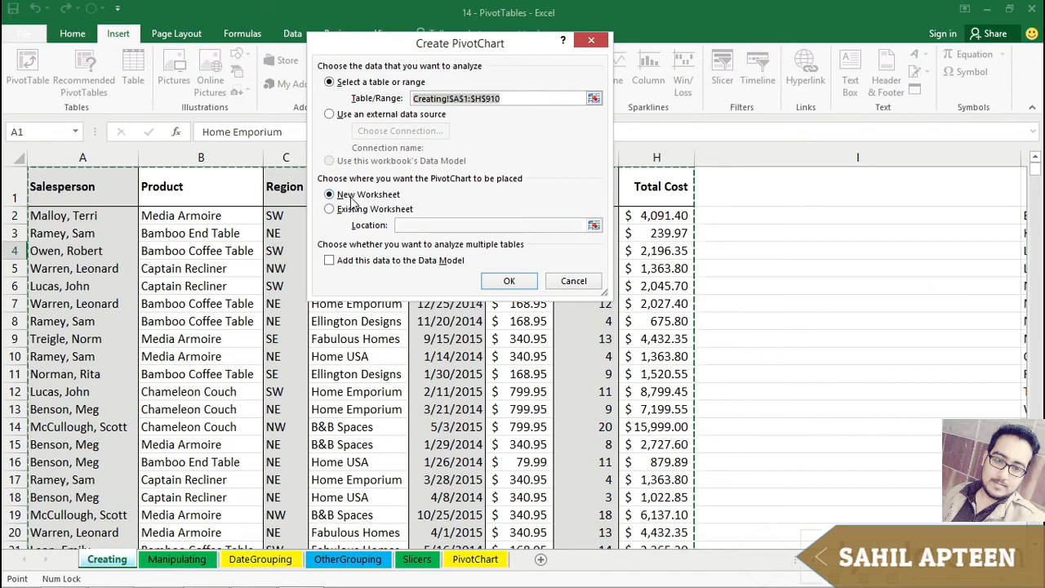
left_click(506, 283)
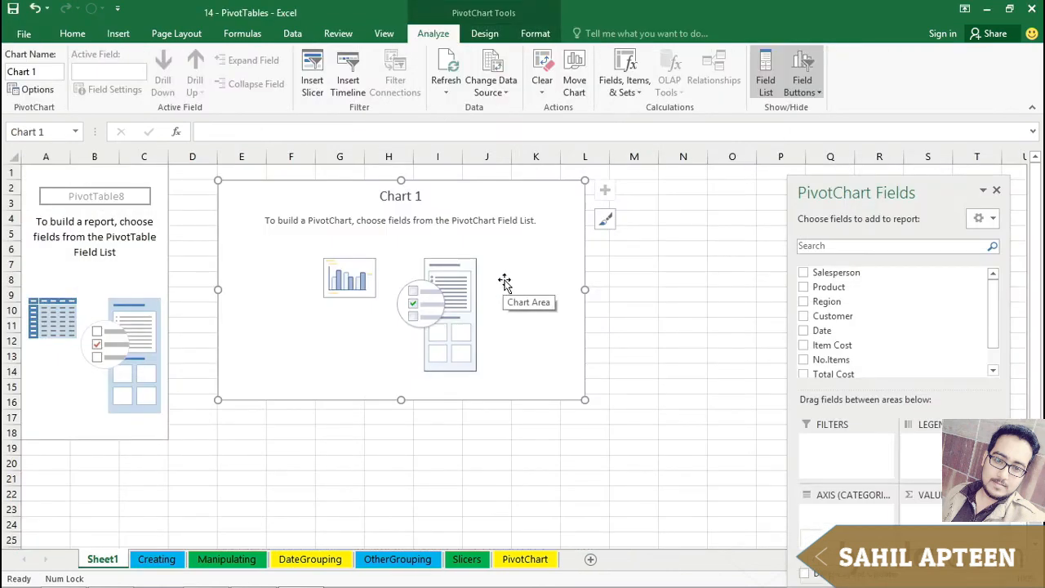
Build the PivotChart with Salesperson as the axis, the sum of No.Items as values and Product as the legend series.
left_click_drag(881, 193, 856, 133)
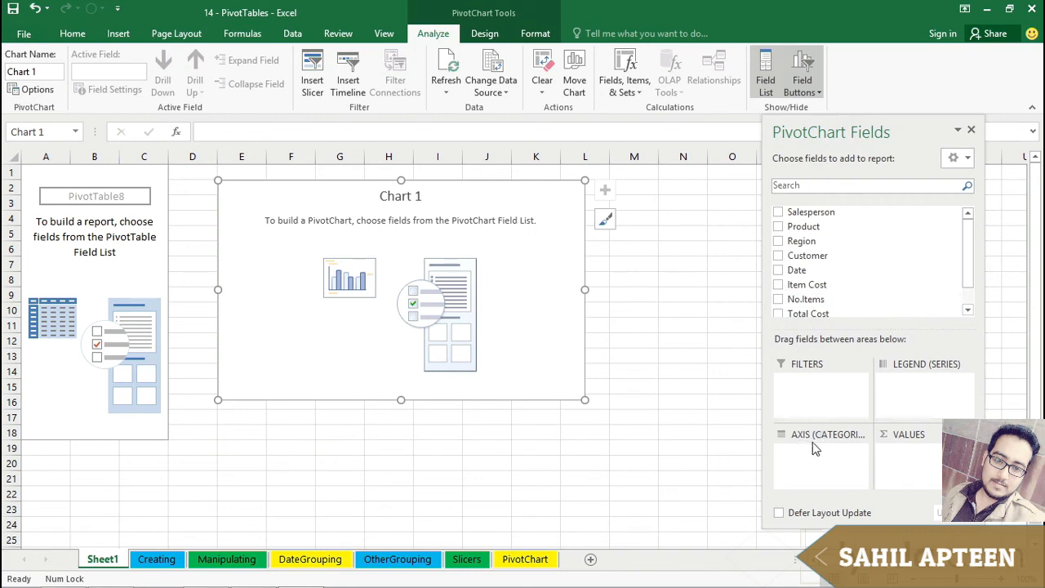
left_click(778, 213)
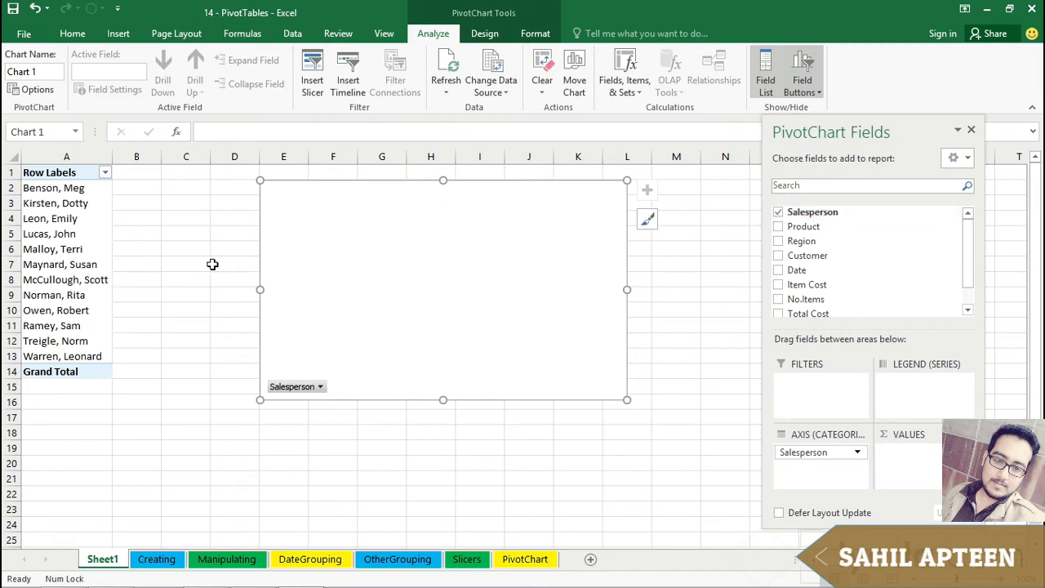
left_click(778, 300)
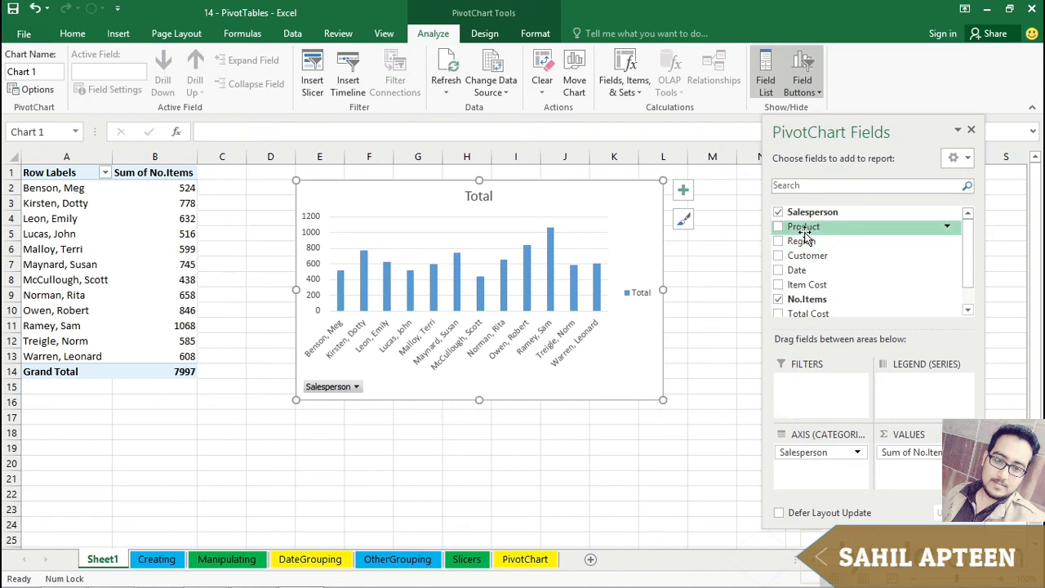
left_click_drag(806, 231, 912, 394)
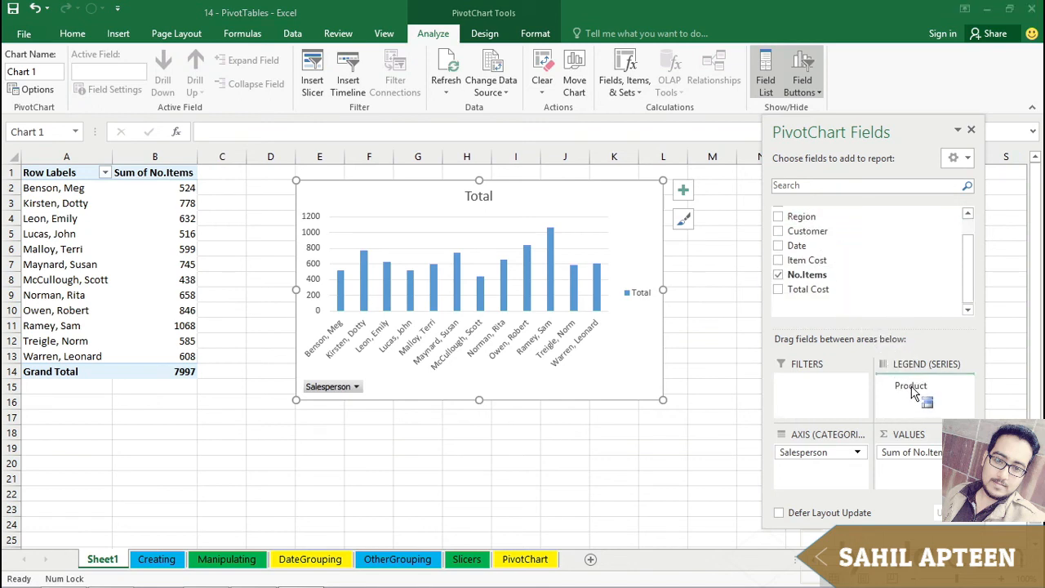
left_click_drag(913, 393, 913, 391)
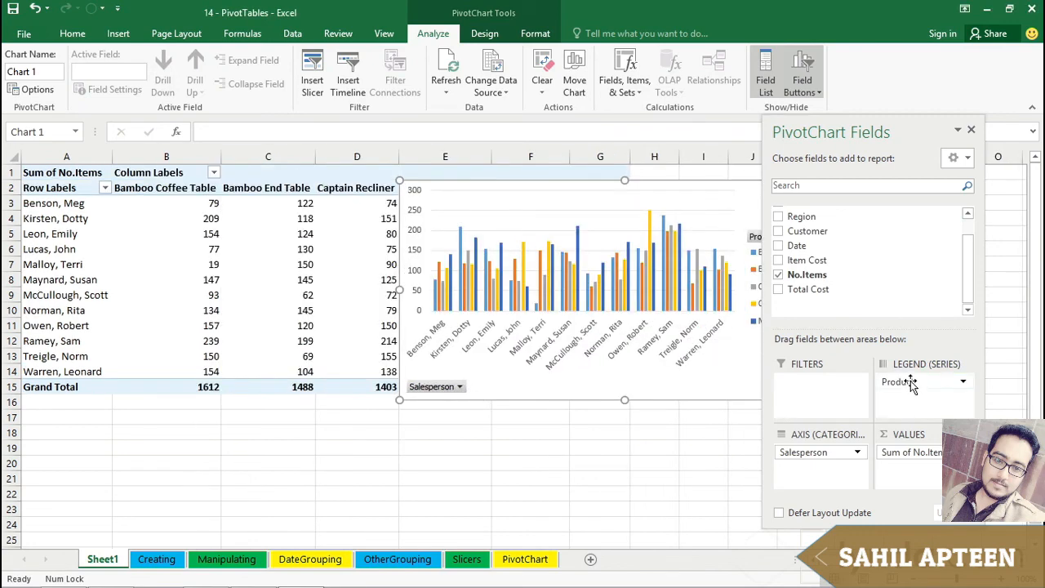
Move the field list aside and reposition the PivotChart lower, so the PivotTable's header rows and Grand Total column heading are uncovered.
left_click_drag(811, 133, 868, 135)
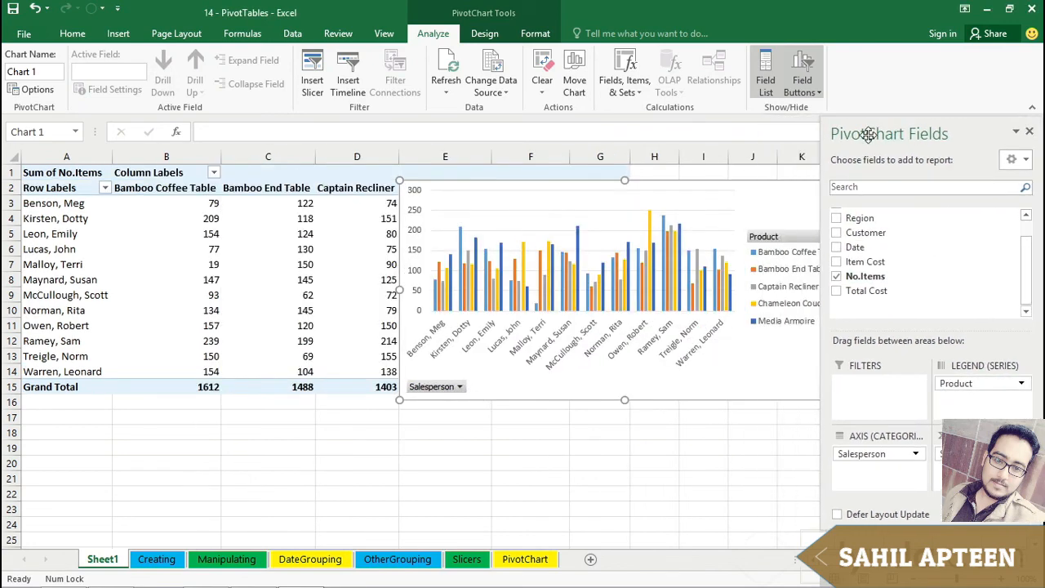
mouse_move(785, 197)
left_mouse_down()
mouse_move(653, 218)
mouse_move(594, 268)
left_mouse_up()
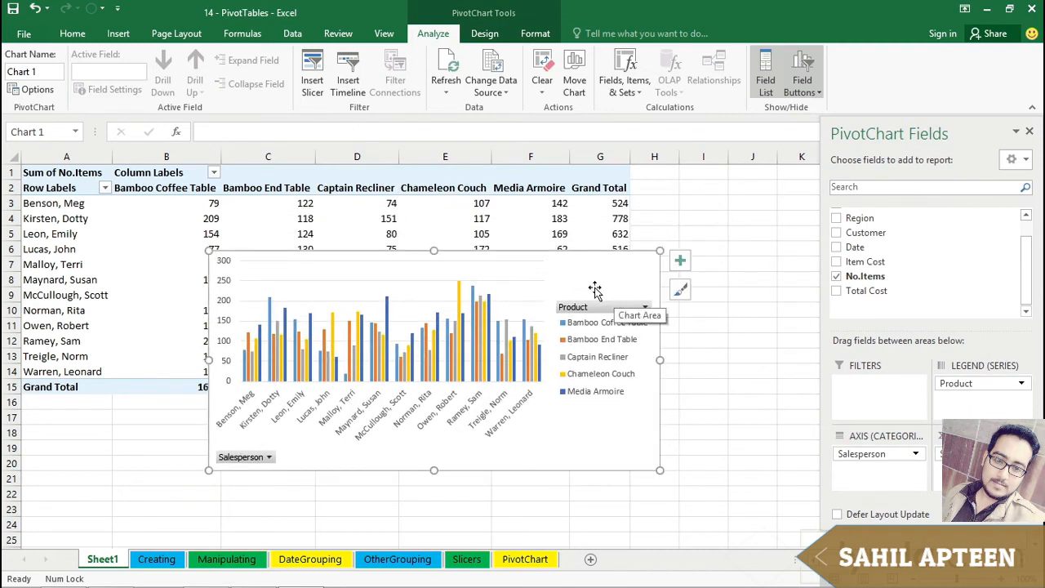
left_click_drag(578, 280, 650, 256)
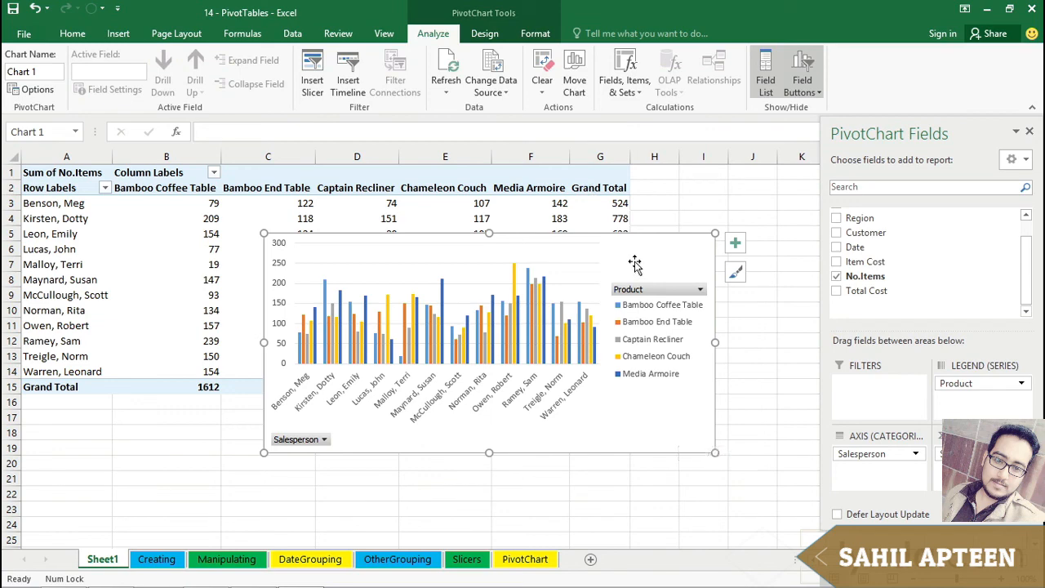
Change the PivotChart's type to Stacked Column and move the chart slightly lower on the sheet.
left_click(490, 33)
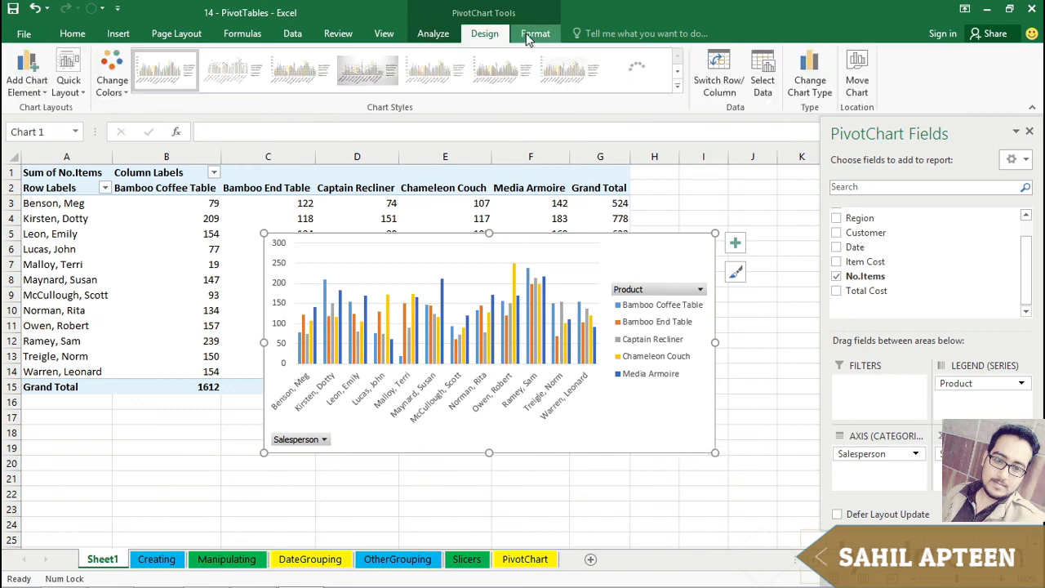
left_click(529, 35)
left_click(484, 33)
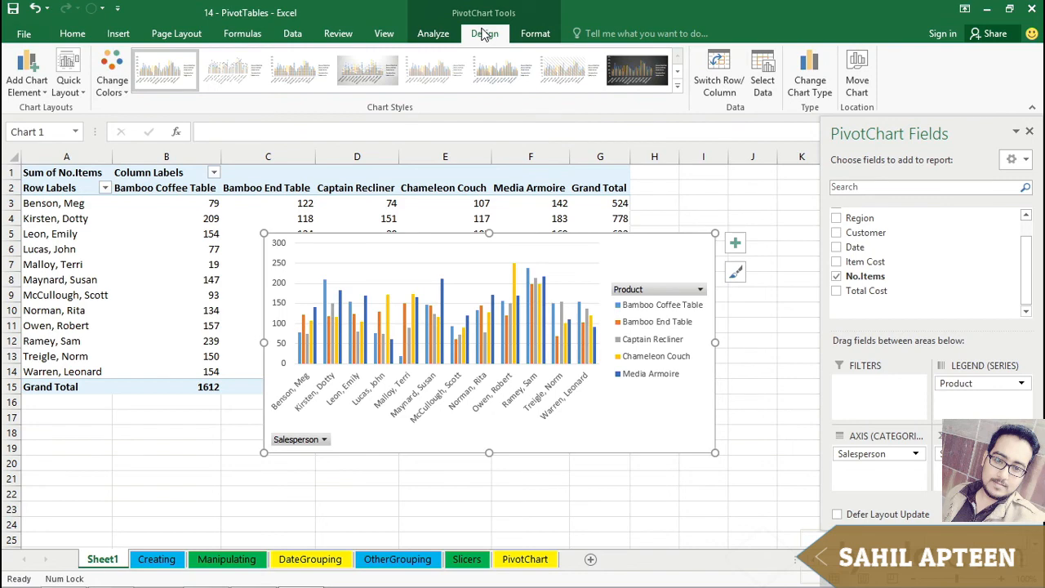
left_click(810, 81)
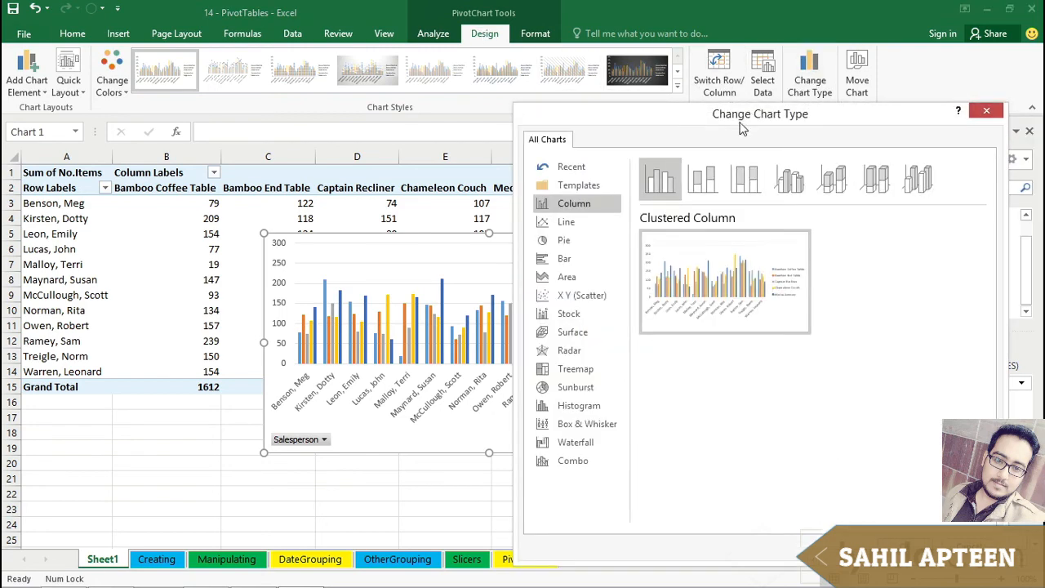
double_click(707, 179)
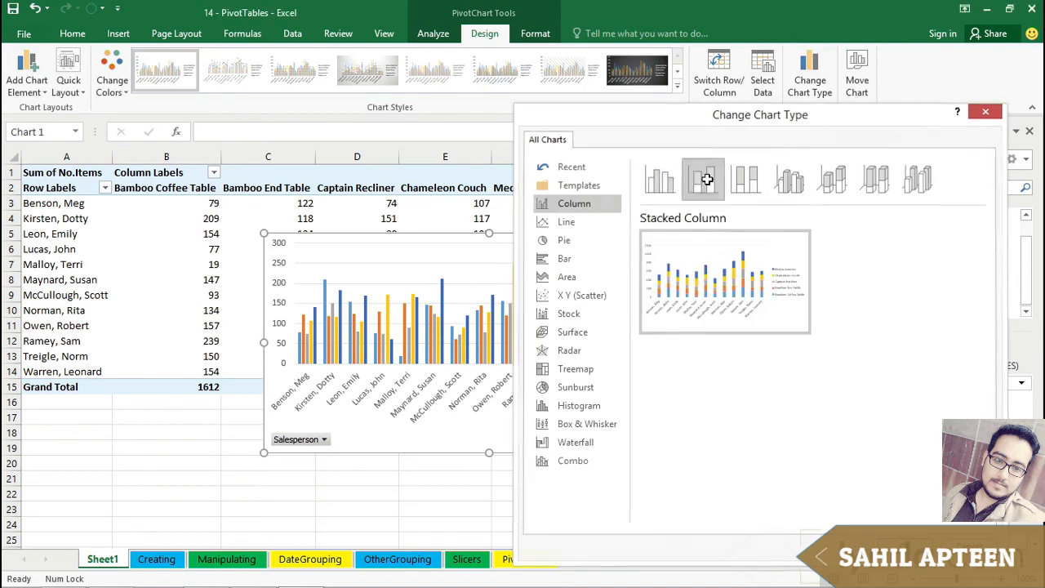
left_click_drag(678, 271, 661, 295)
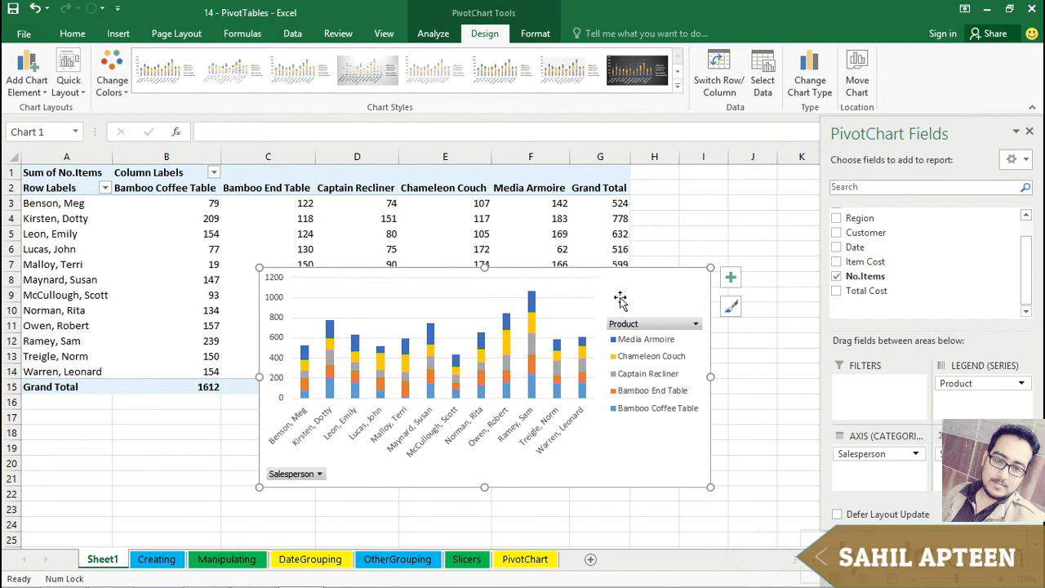
Swap the PivotChart's fields so that Product is on the axis and Salesperson is in the legend.
left_click_drag(892, 137, 846, 136)
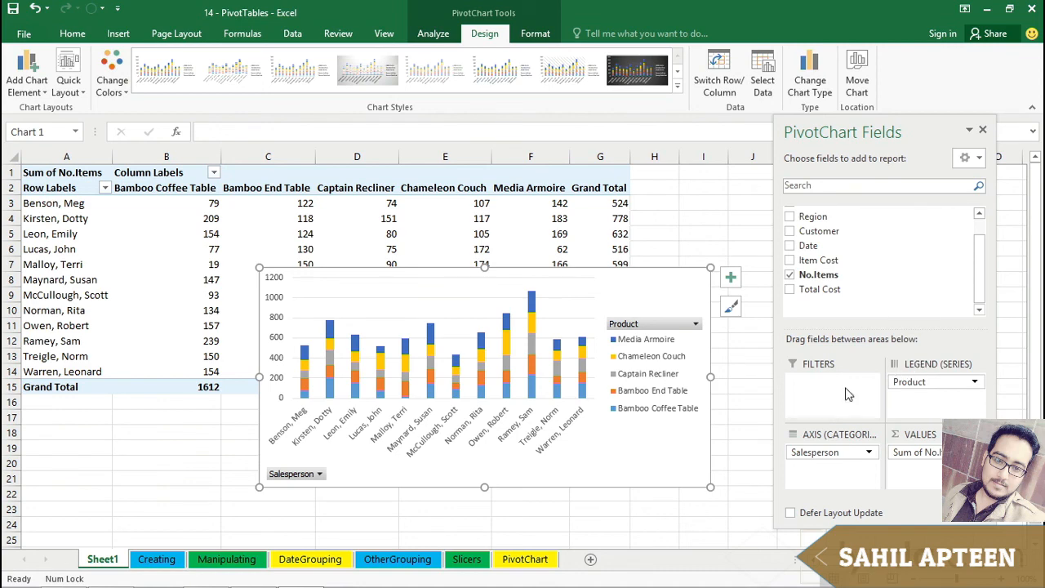
left_click_drag(918, 390, 828, 476)
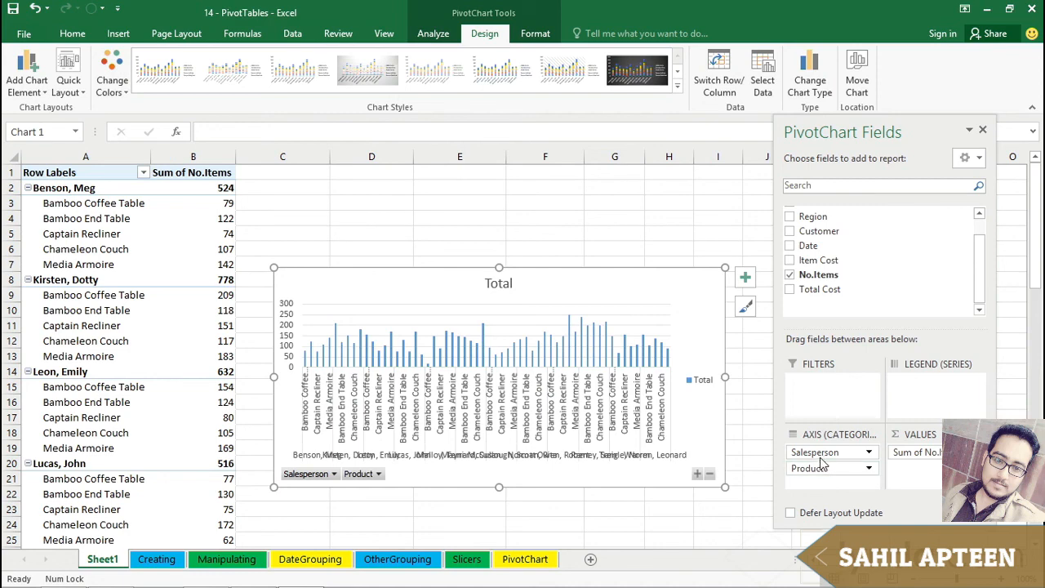
left_click_drag(818, 453, 923, 394)
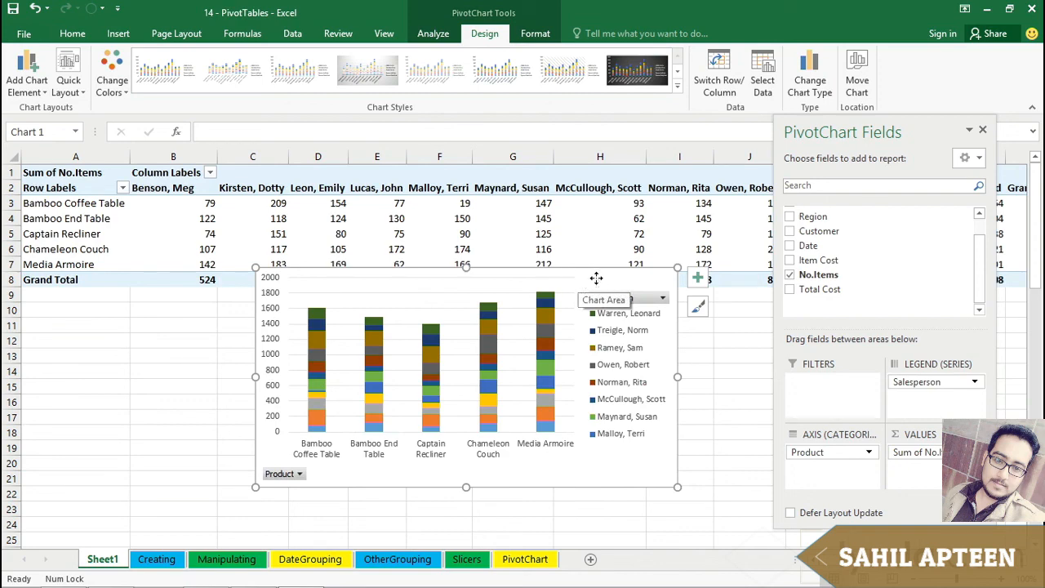
Delete the PivotChart and swap the PivotTable's fields so Salesperson is in the rows and Product in the columns.
key("Delete")
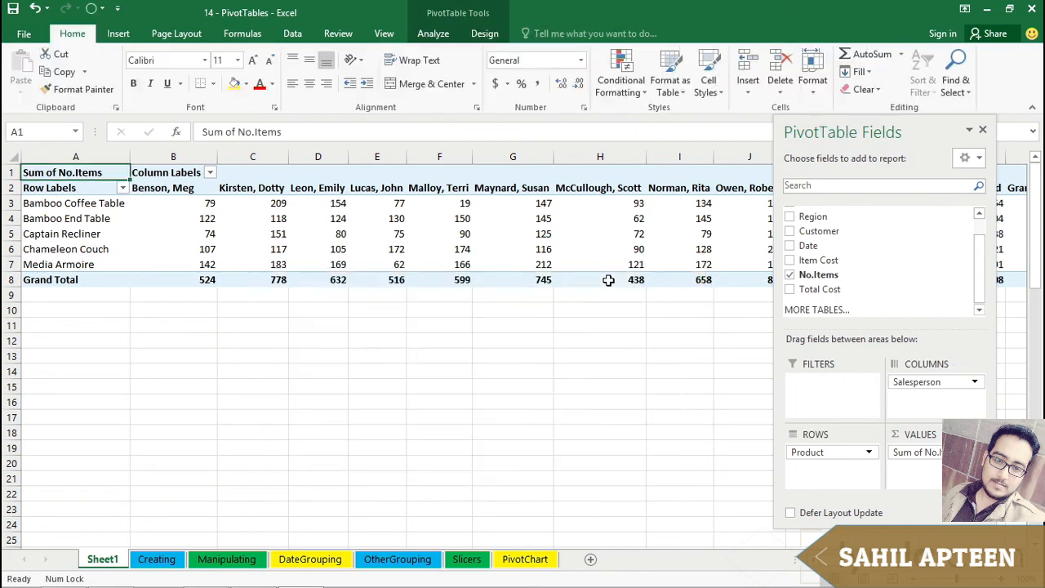
left_click_drag(916, 381, 934, 400)
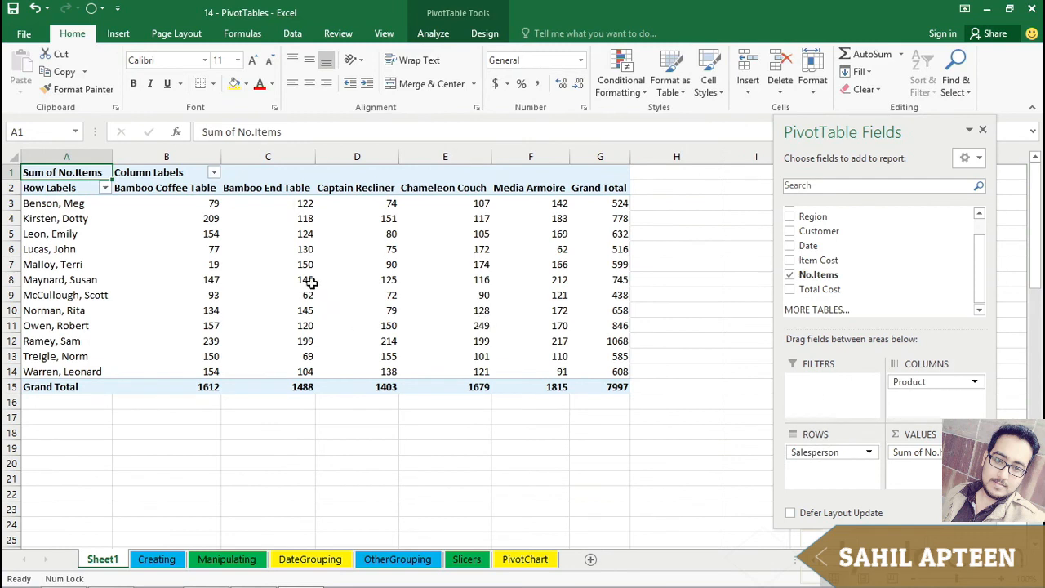
Create a default clustered column PivotChart on the same sheet from a single cell selected in the PivotTable.
mouse_move(314, 282)
left_click(204, 264)
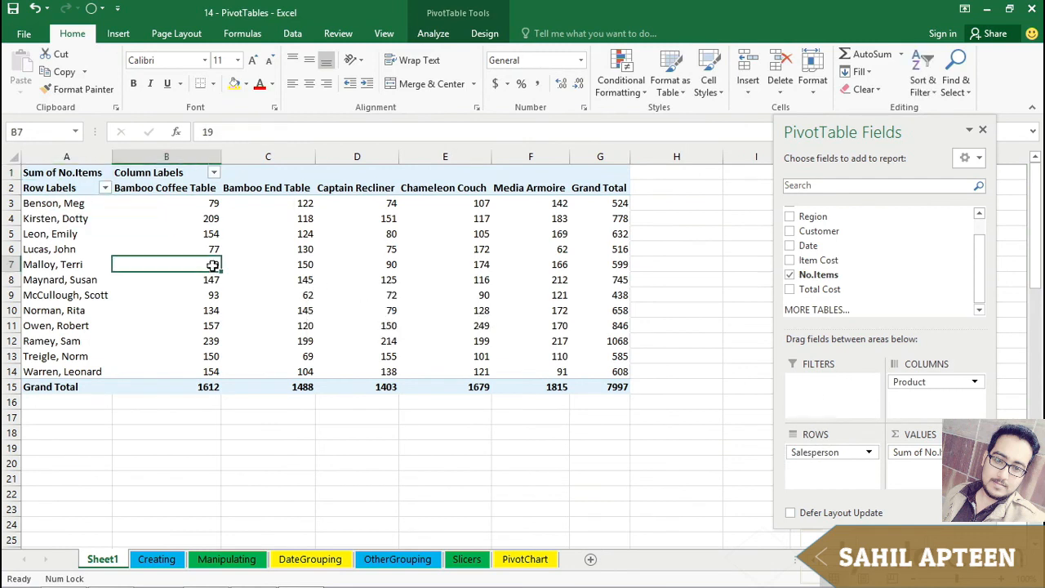
key("alt+F1")
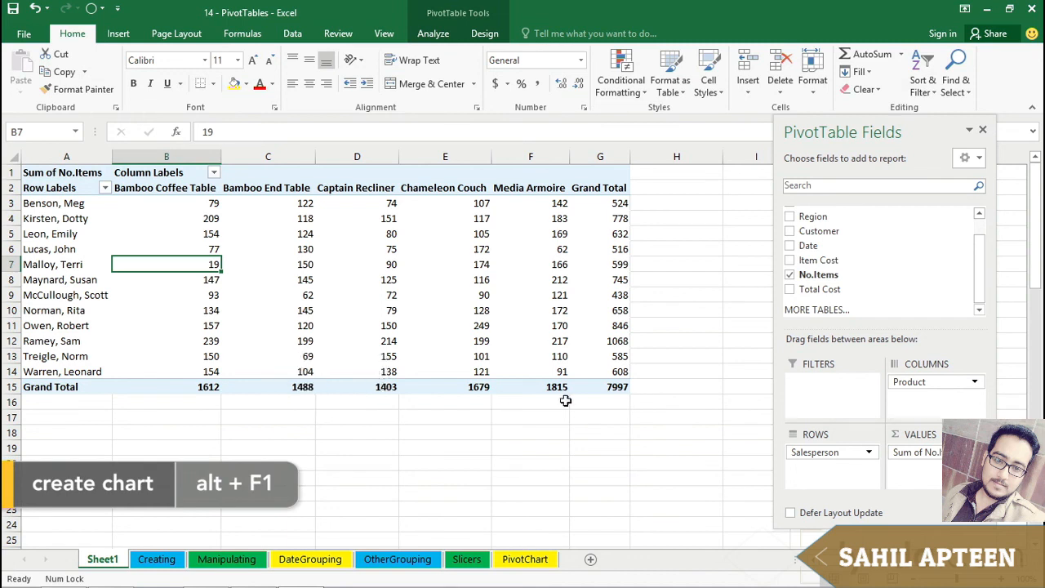
left_click_drag(598, 389, 27, 187)
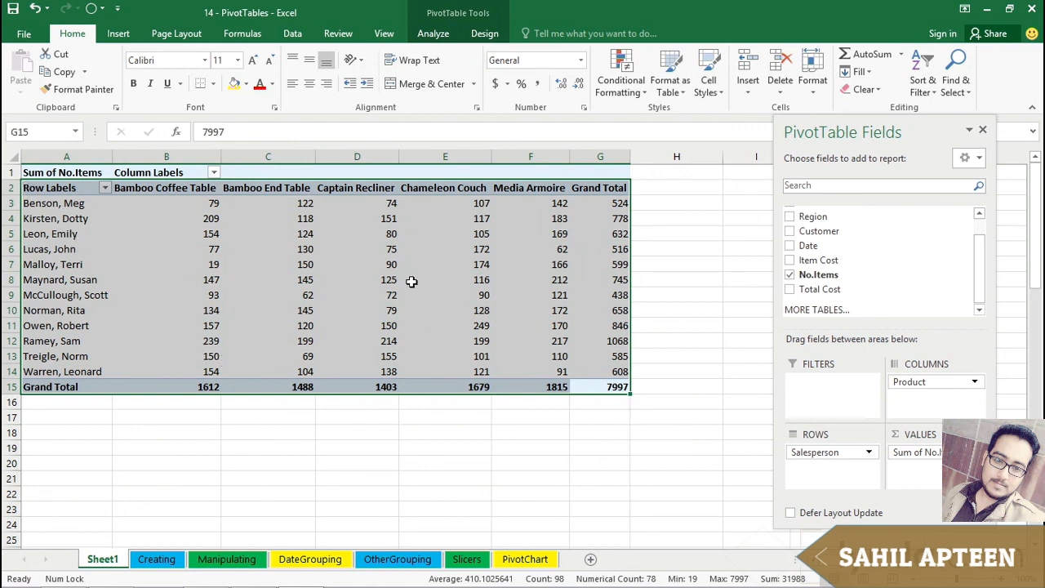
left_click(302, 249)
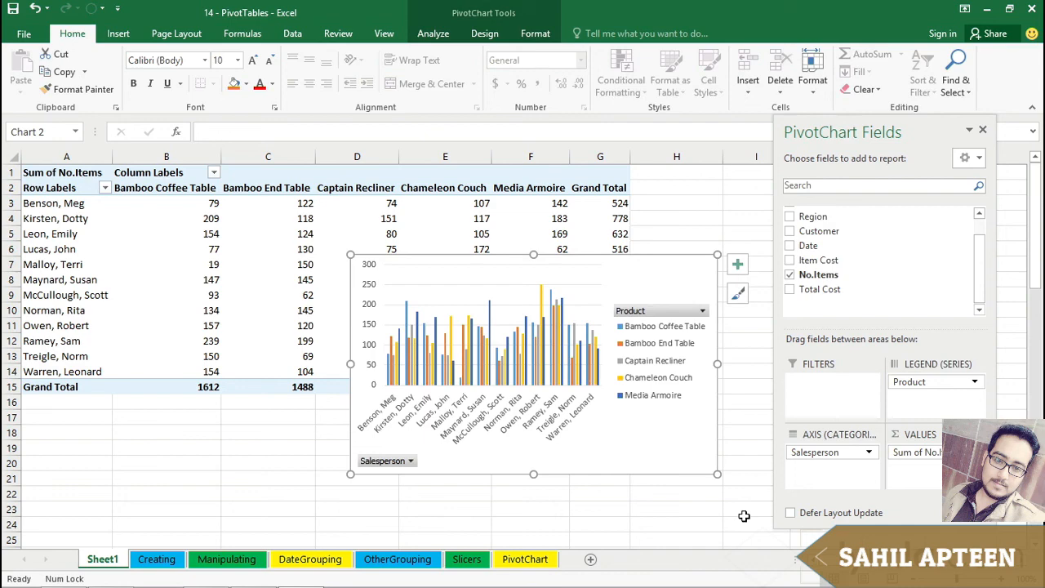
Change the new PivotChart's type to Stacked Column and enlarge the chart slightly.
left_click(490, 35)
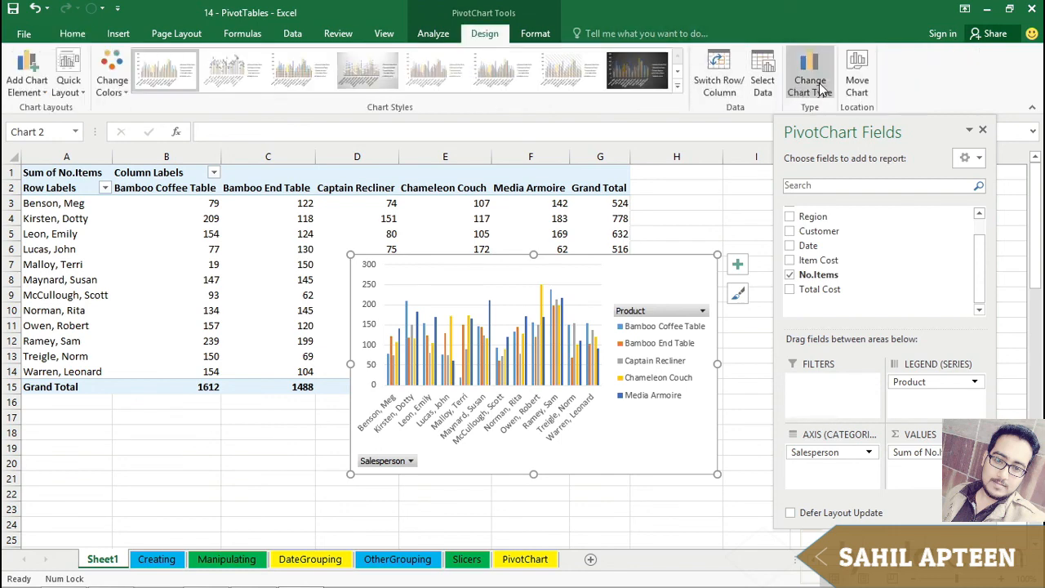
left_click(812, 85)
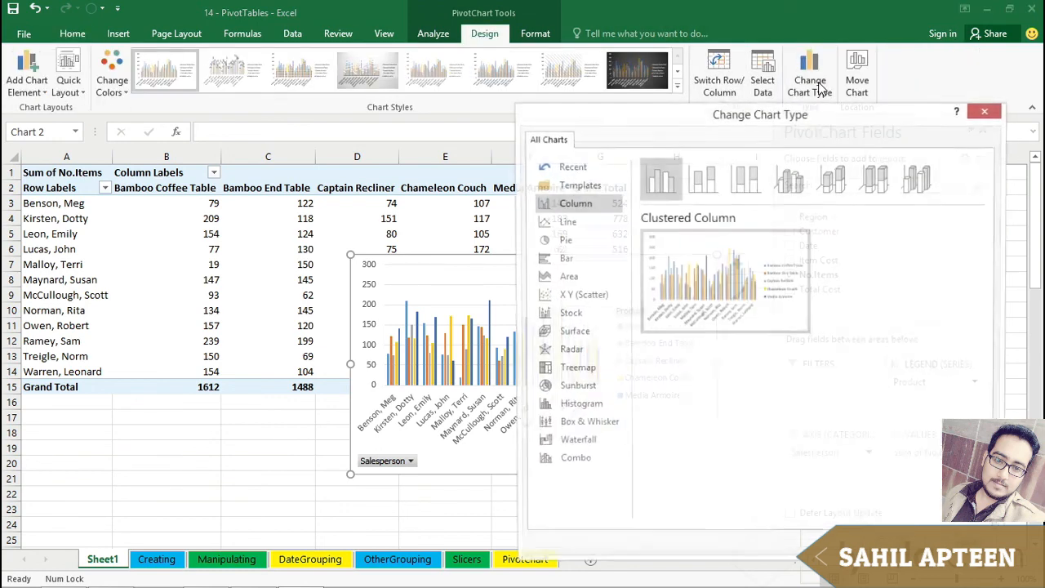
left_click(707, 181)
mouse_move(745, 306)
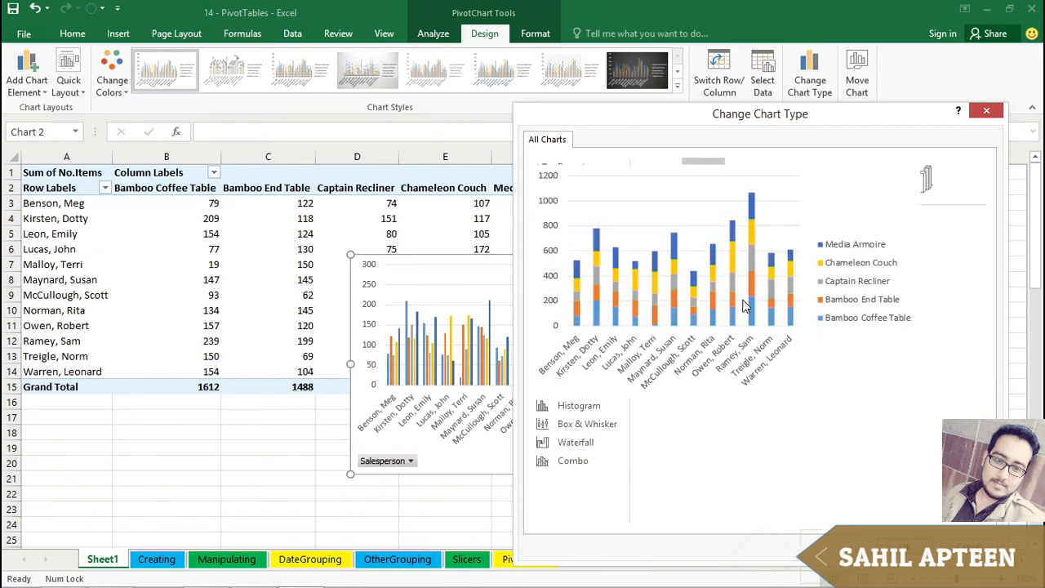
left_click(908, 547)
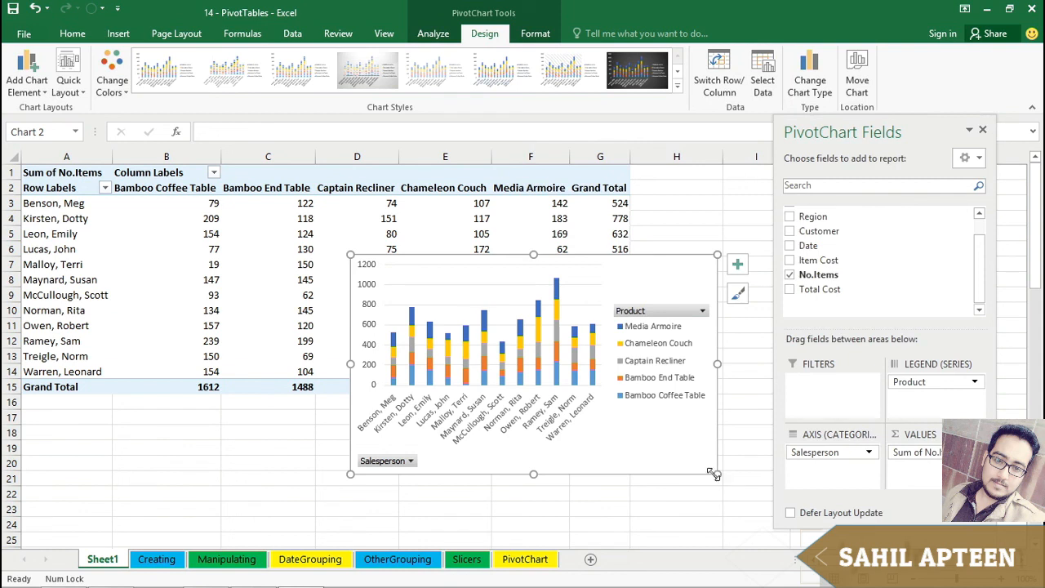
left_click_drag(716, 473, 743, 497)
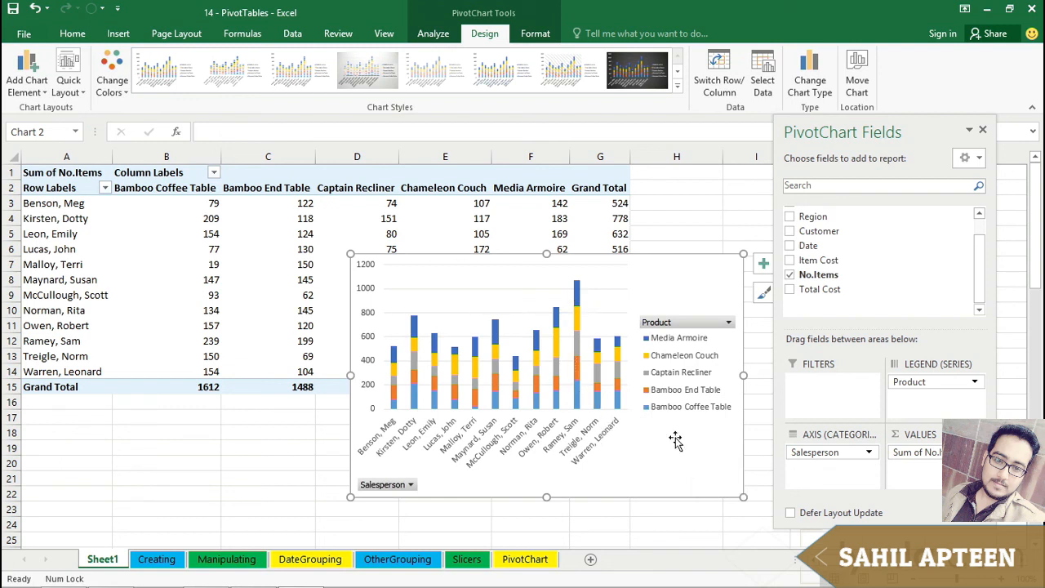
Move the PivotChart field list clear of the series formatting options and set the stacked columns' gap width to 10%.
right_click(576, 391)
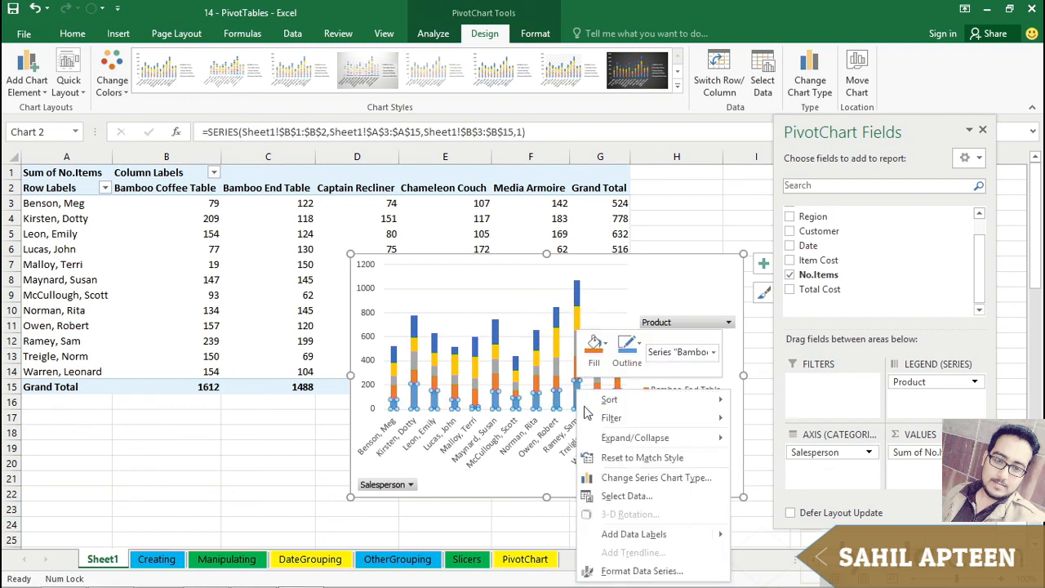
left_click(641, 571)
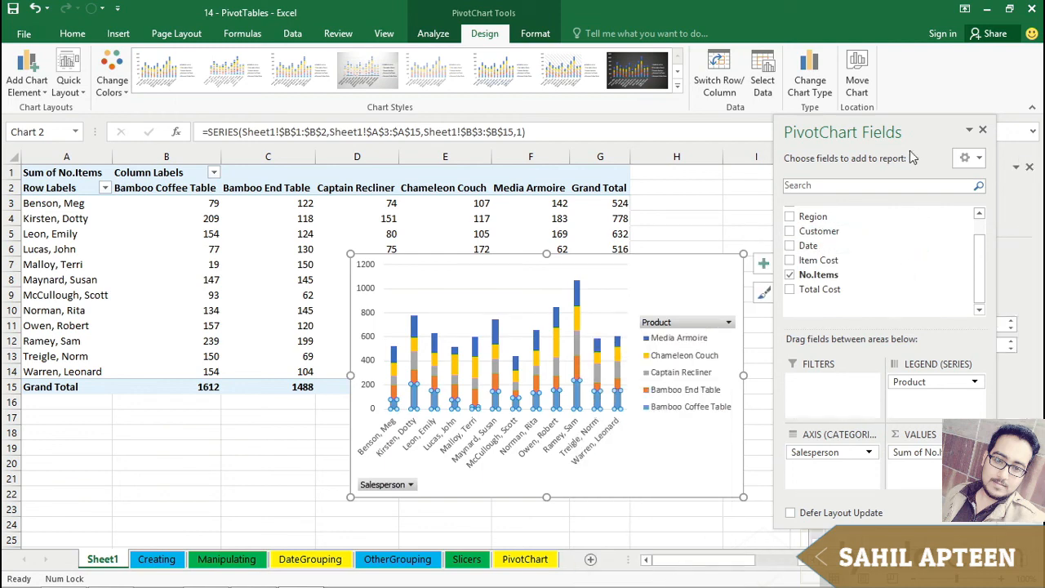
double_click(870, 131)
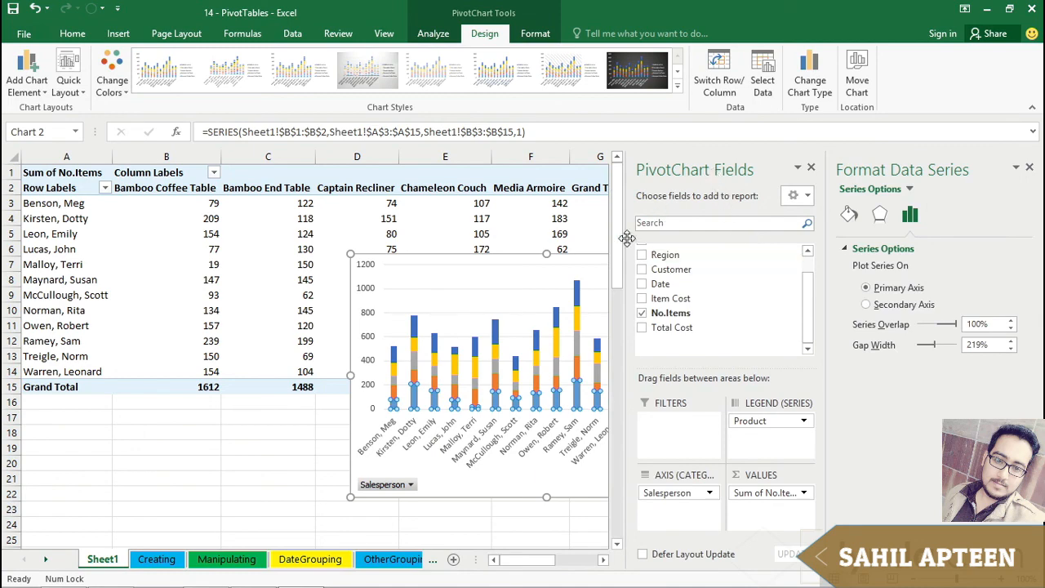
left_click_drag(717, 172, 484, 436)
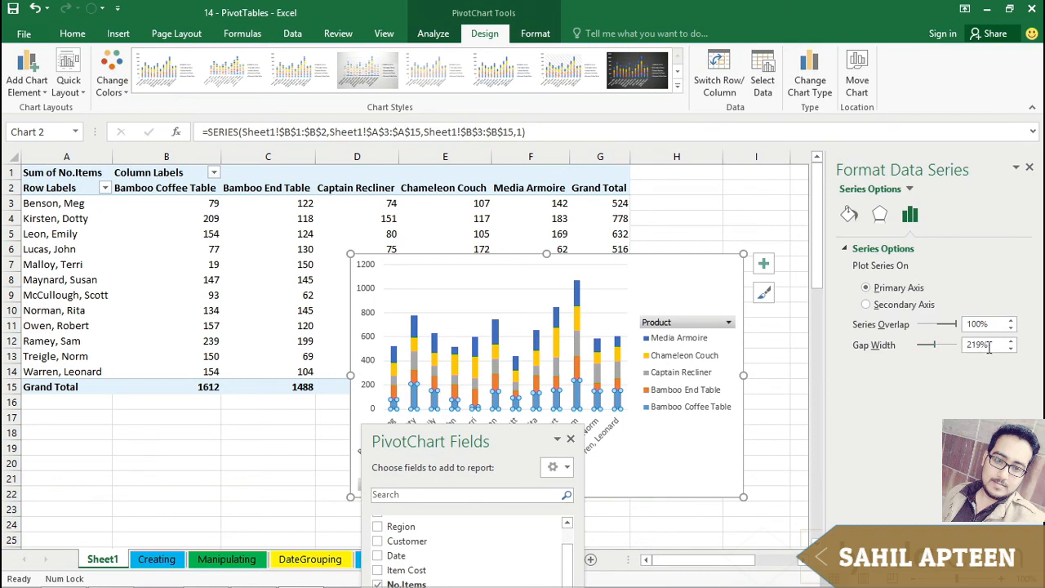
left_click_drag(993, 345, 957, 345)
type("1")
left_click(987, 323)
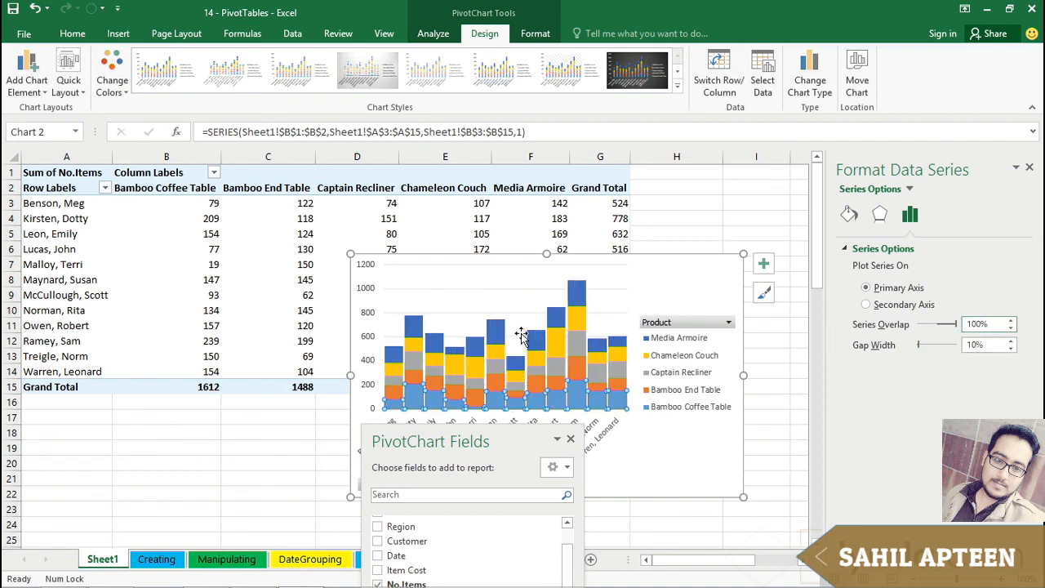
left_click(681, 444)
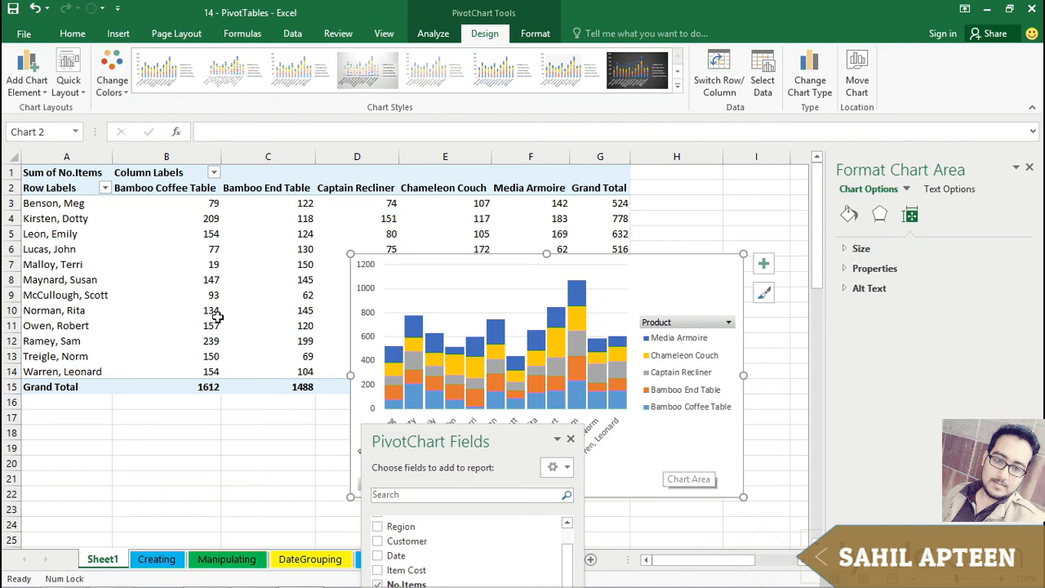
Bring up the insertion commands while the PivotChart is selected.
mouse_move(200, 249)
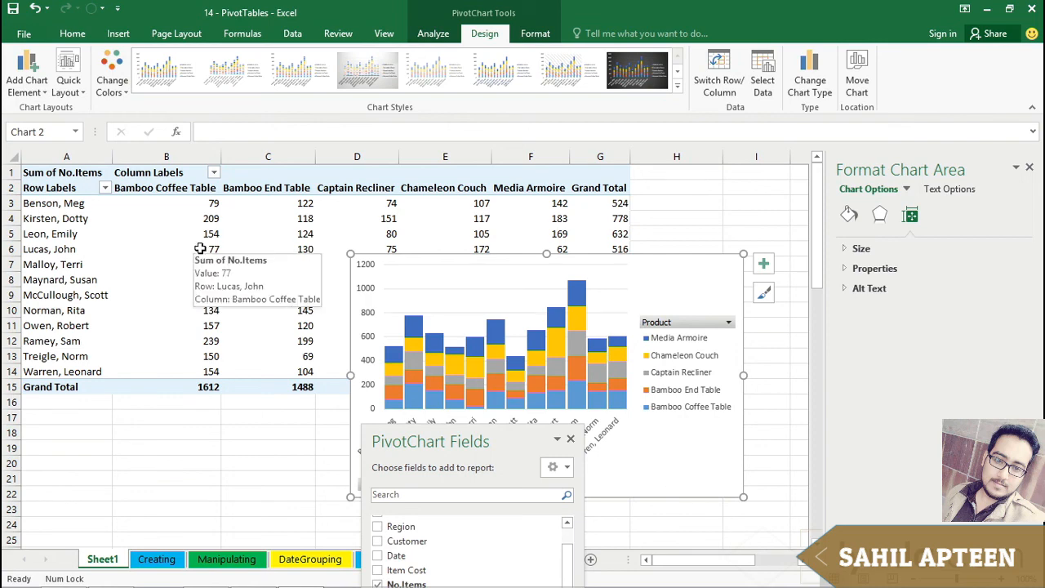
left_click(120, 35)
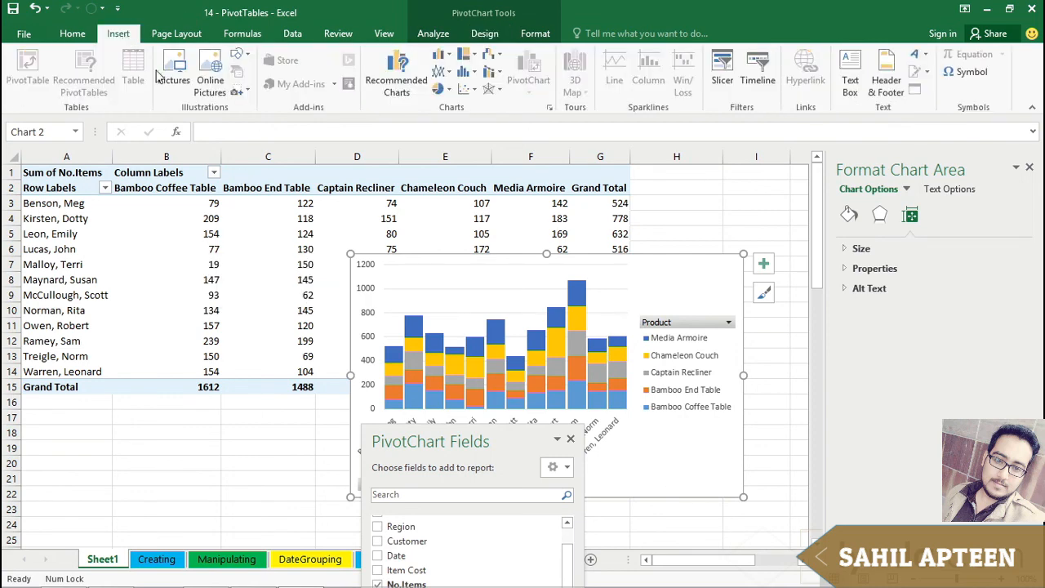